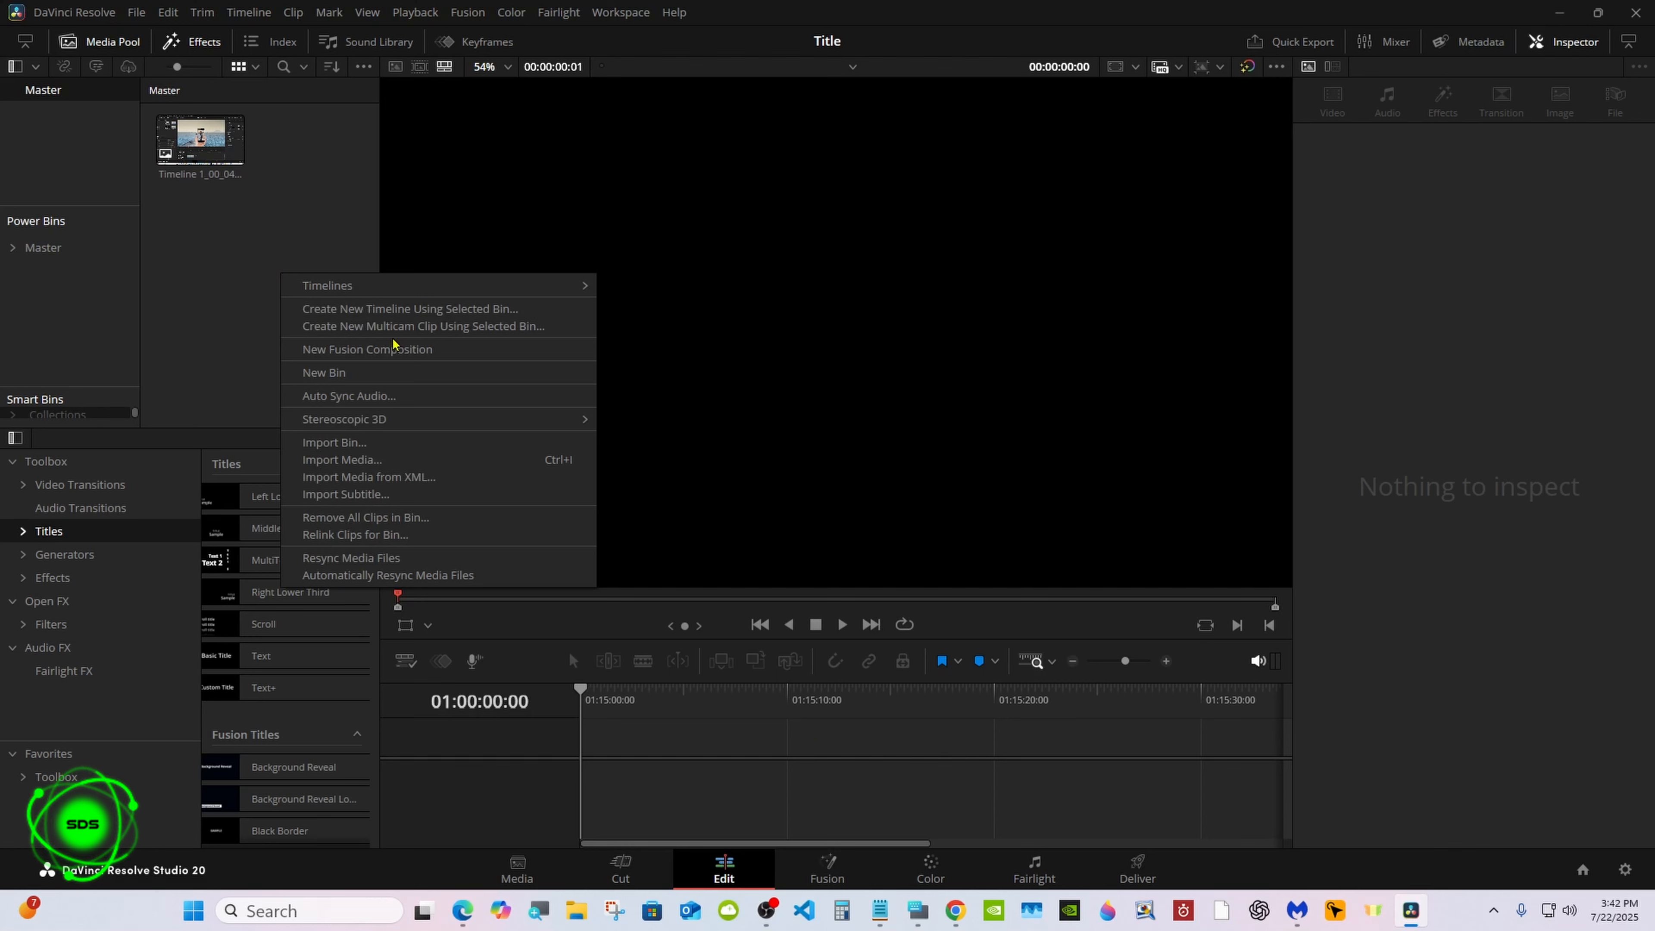
Step: Create a 5-second Fusion composition clip at 30 fps, place it on a new timeline and open it in the Fusion workspace
click(402, 350)
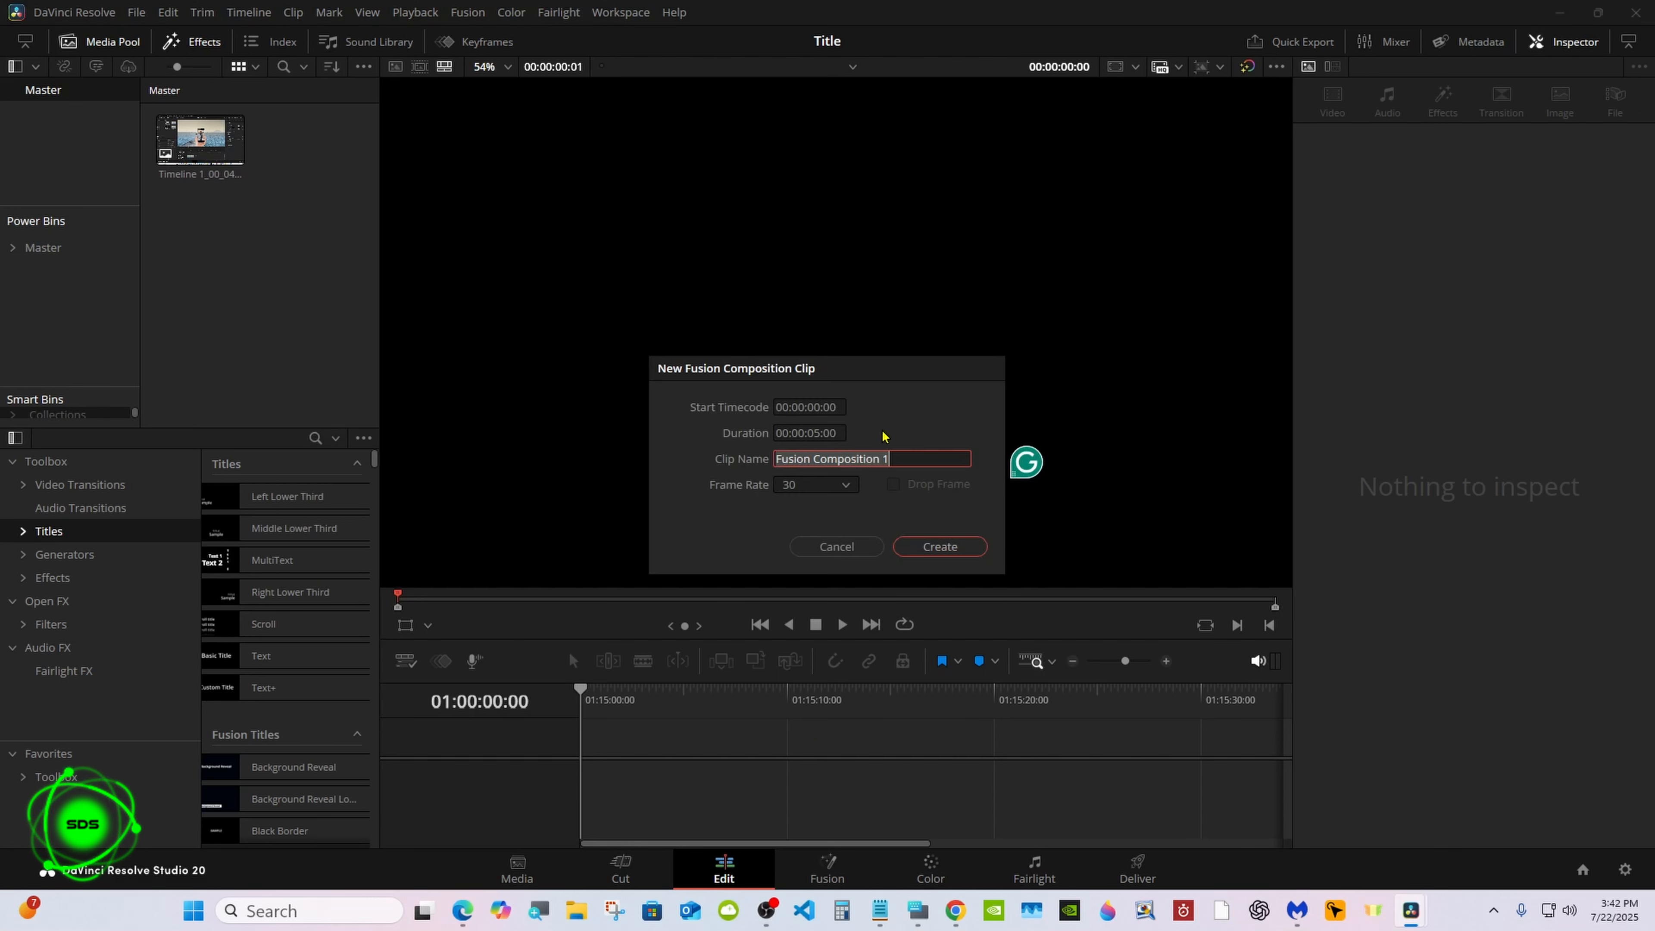
click(903, 545)
drag(202, 140, 547, 359)
click(827, 867)
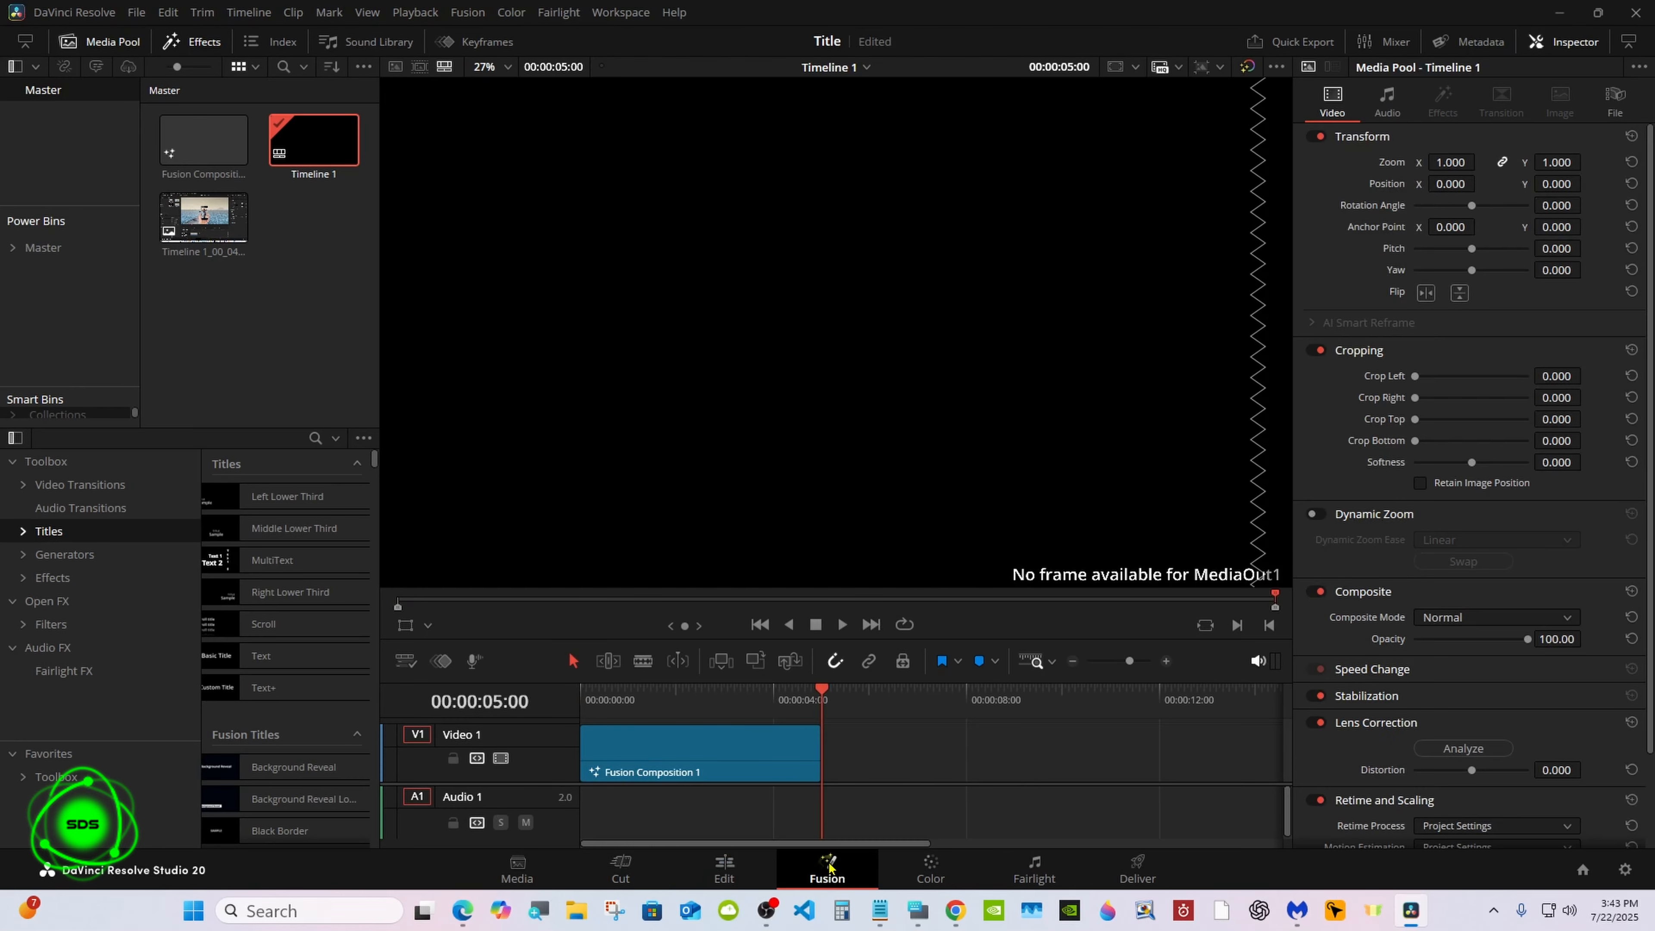
Step: Show the on-screen keyboard, then add a Background node feeding MediaOut1 and set its alpha to 0.0
click(918, 911)
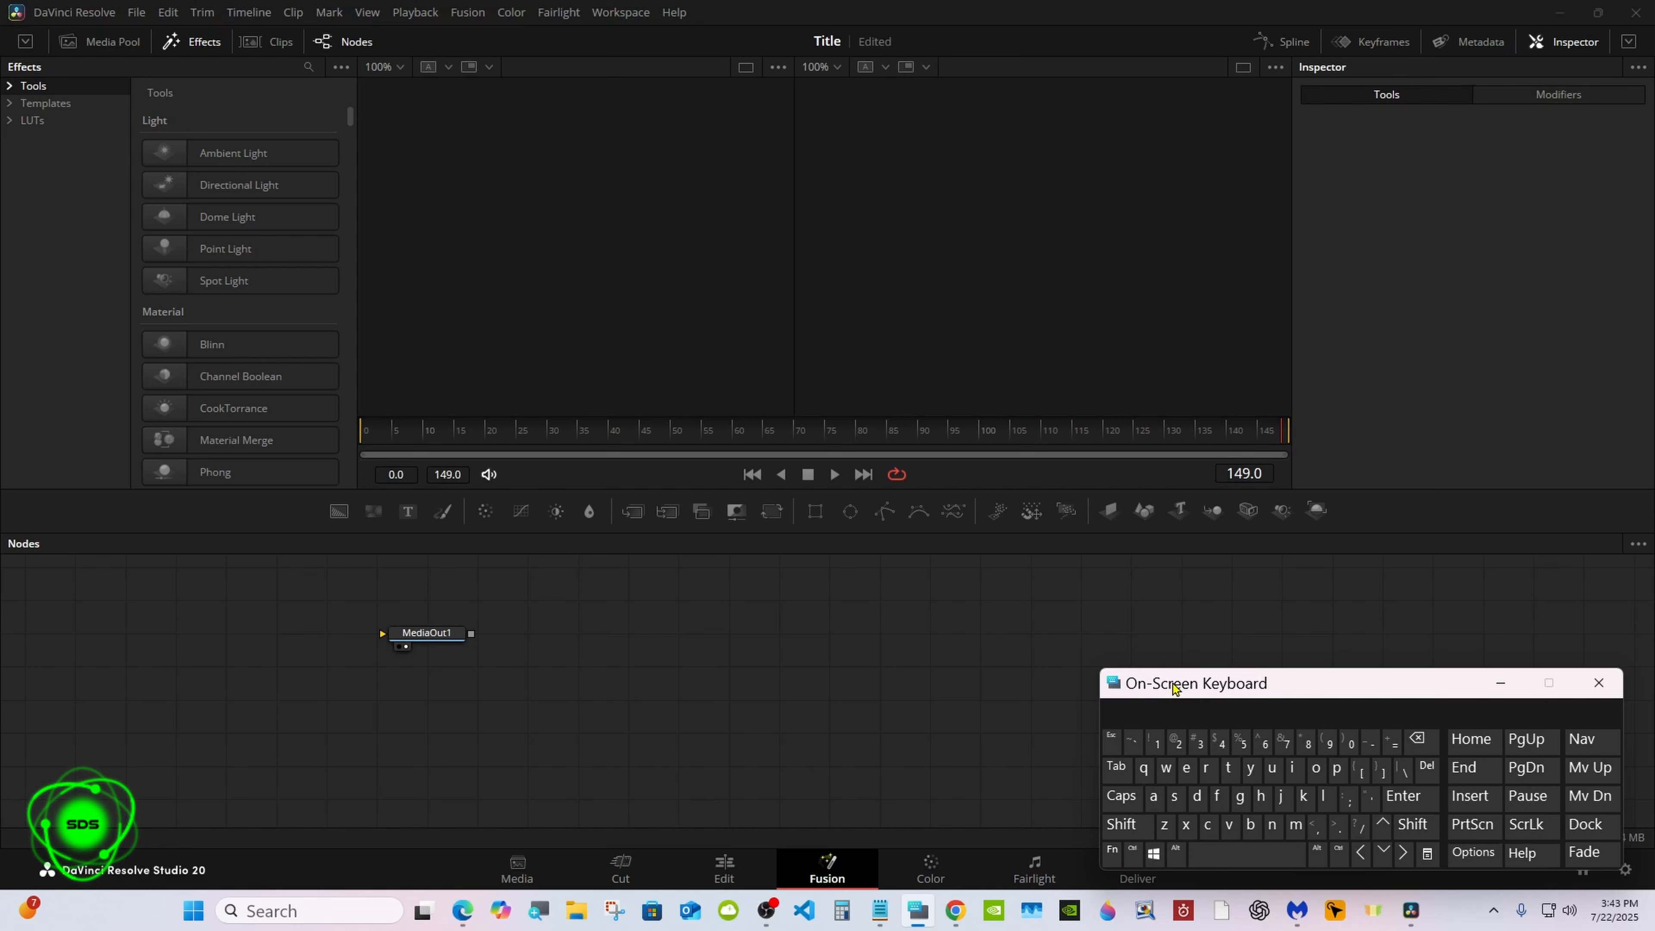
drag(1173, 688, 1253, 681)
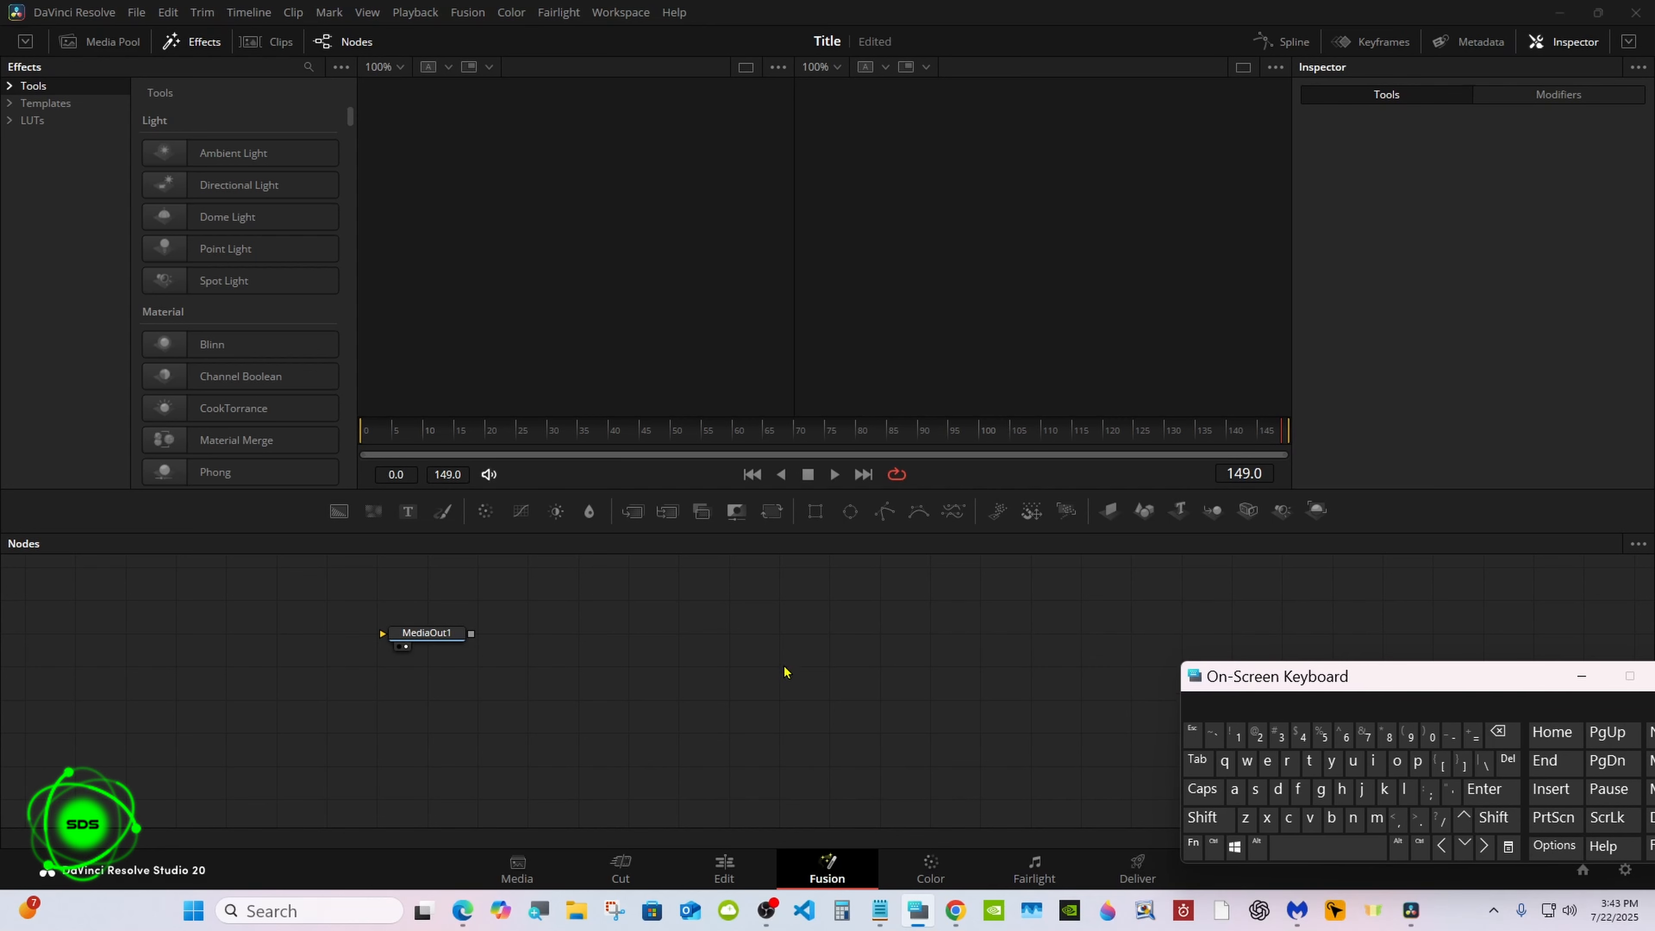
drag(452, 638, 954, 704)
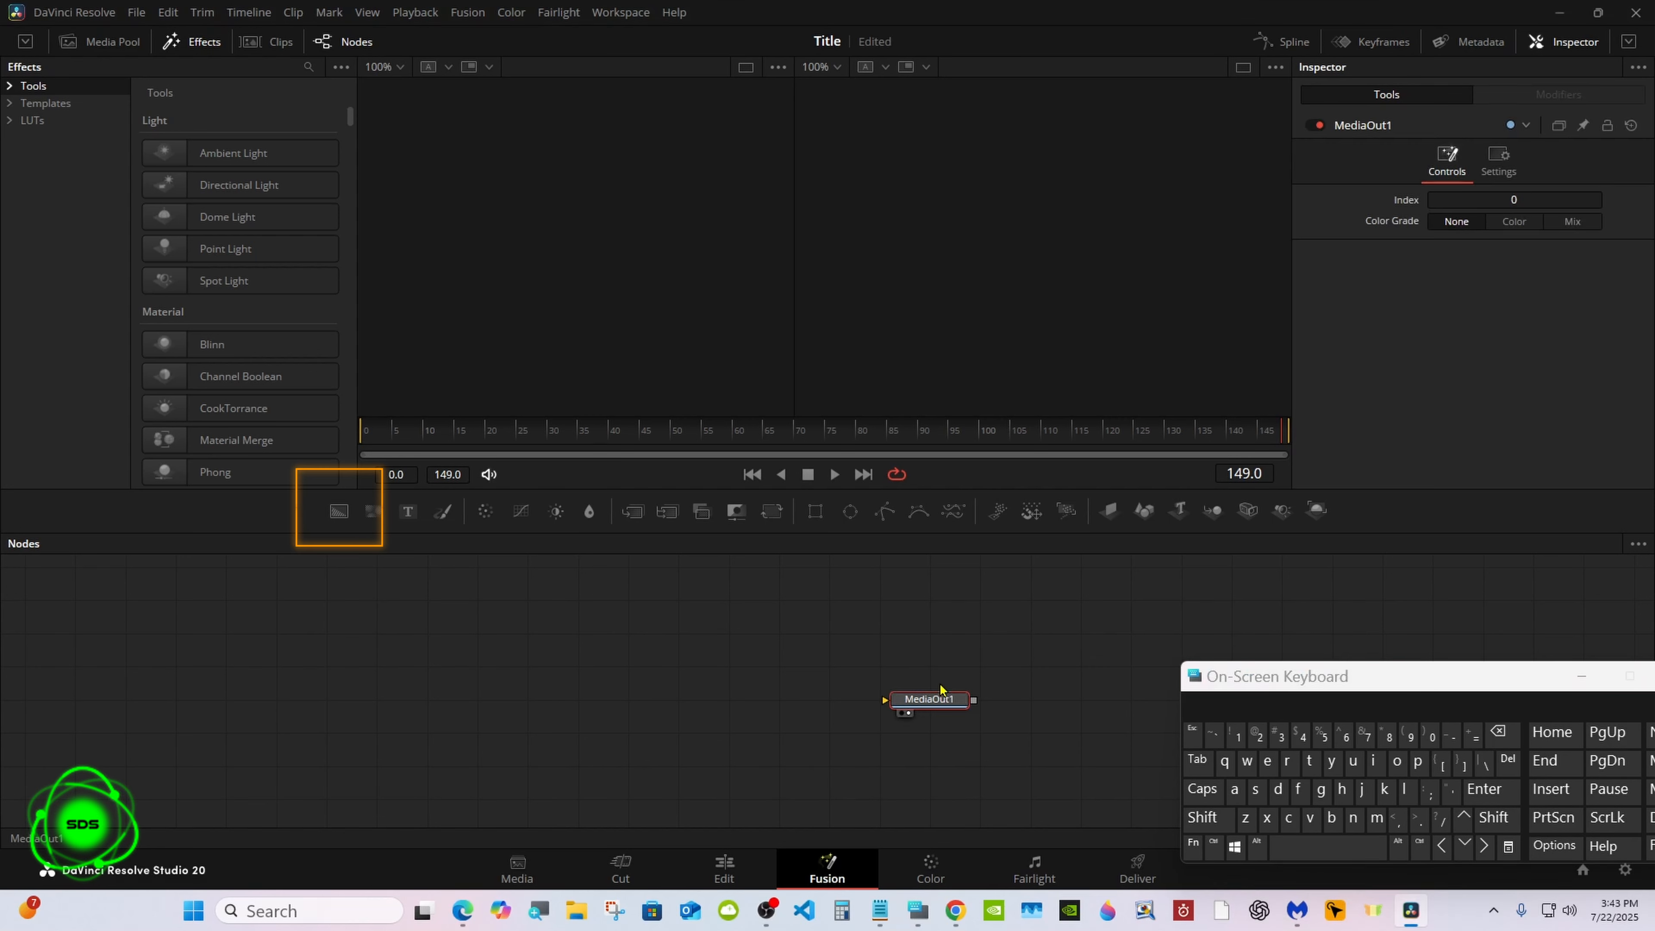
drag(337, 513, 885, 704)
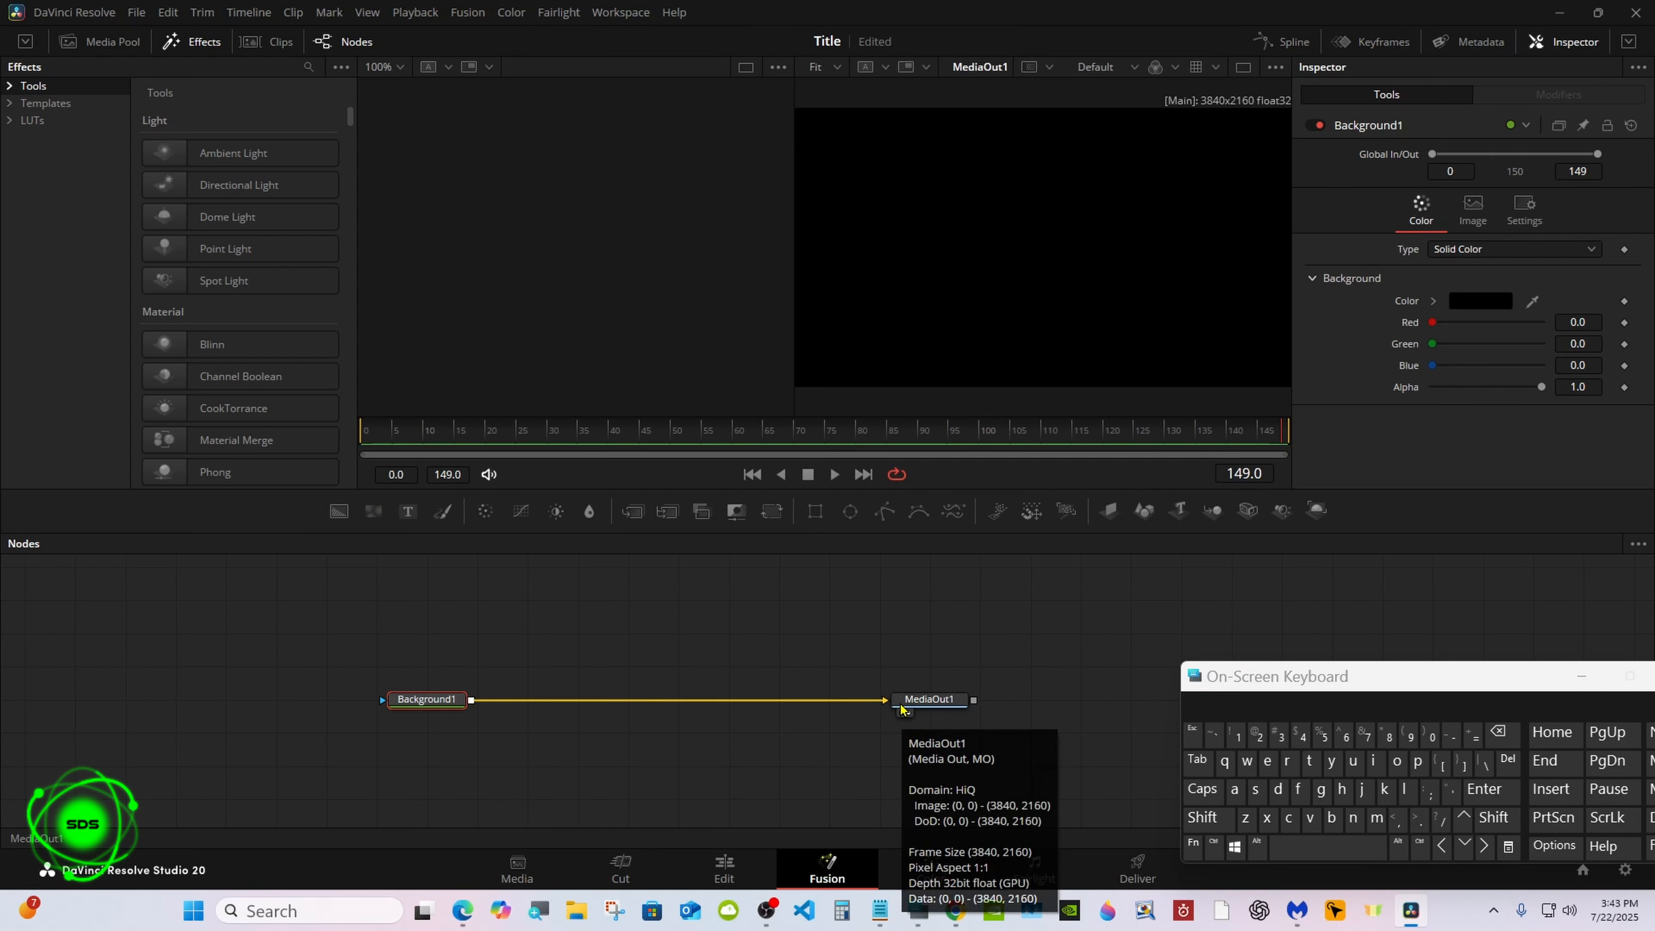
drag(1539, 388, 1391, 394)
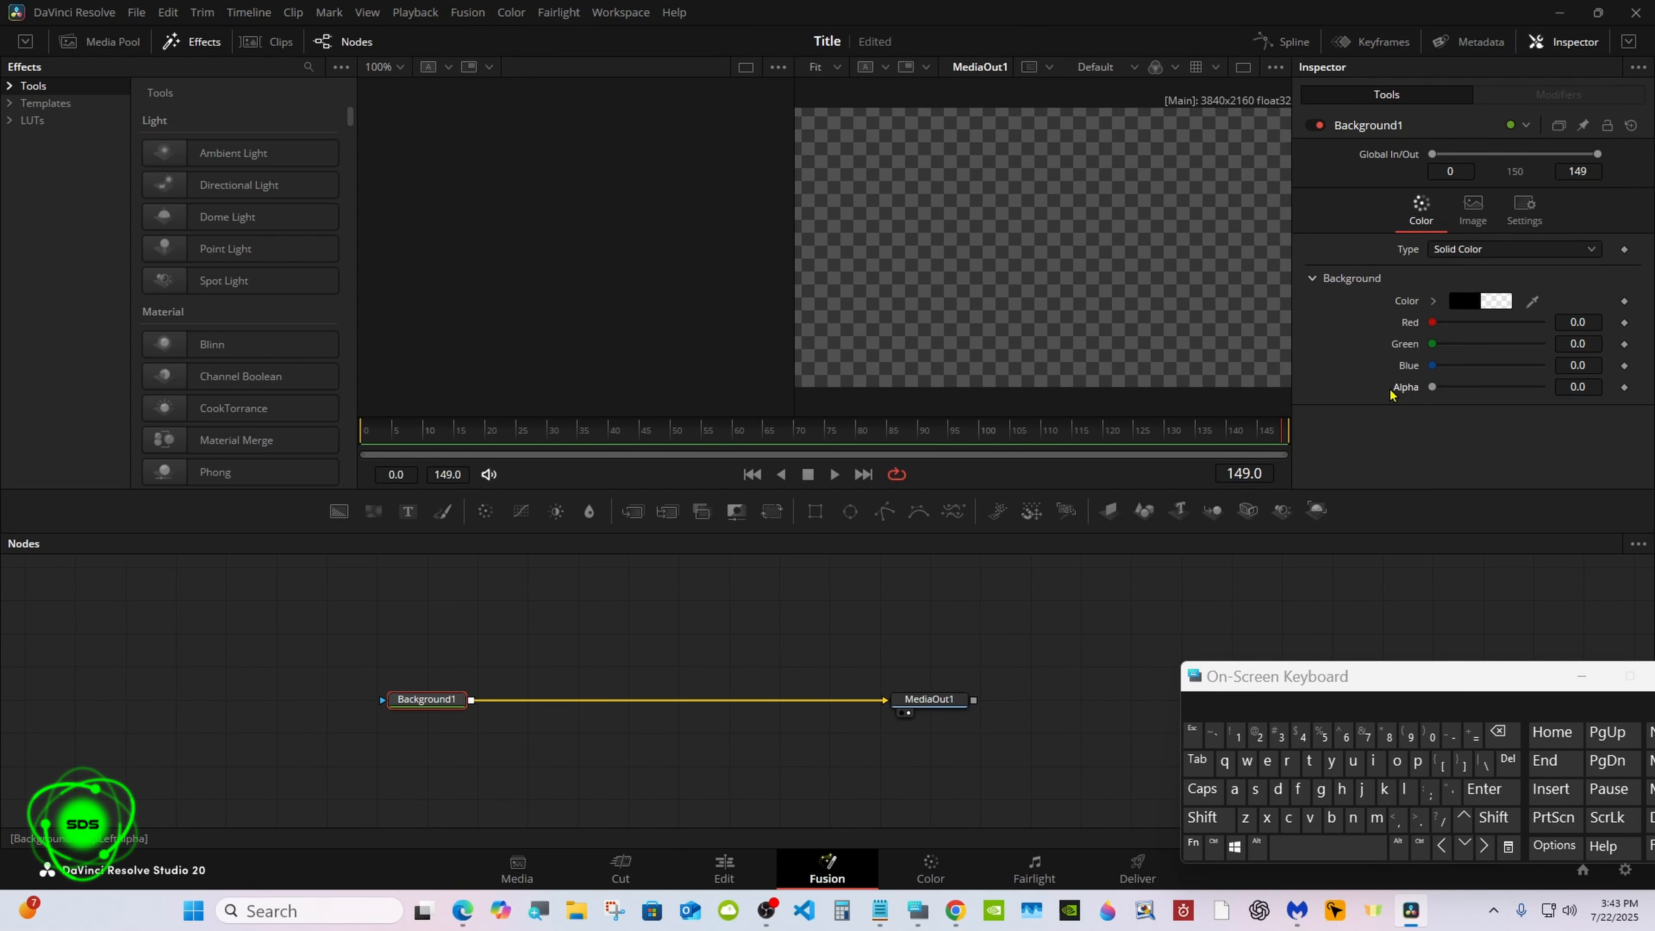
Step: Switch to a single viewer and expand the Inspector to full height
click(1243, 67)
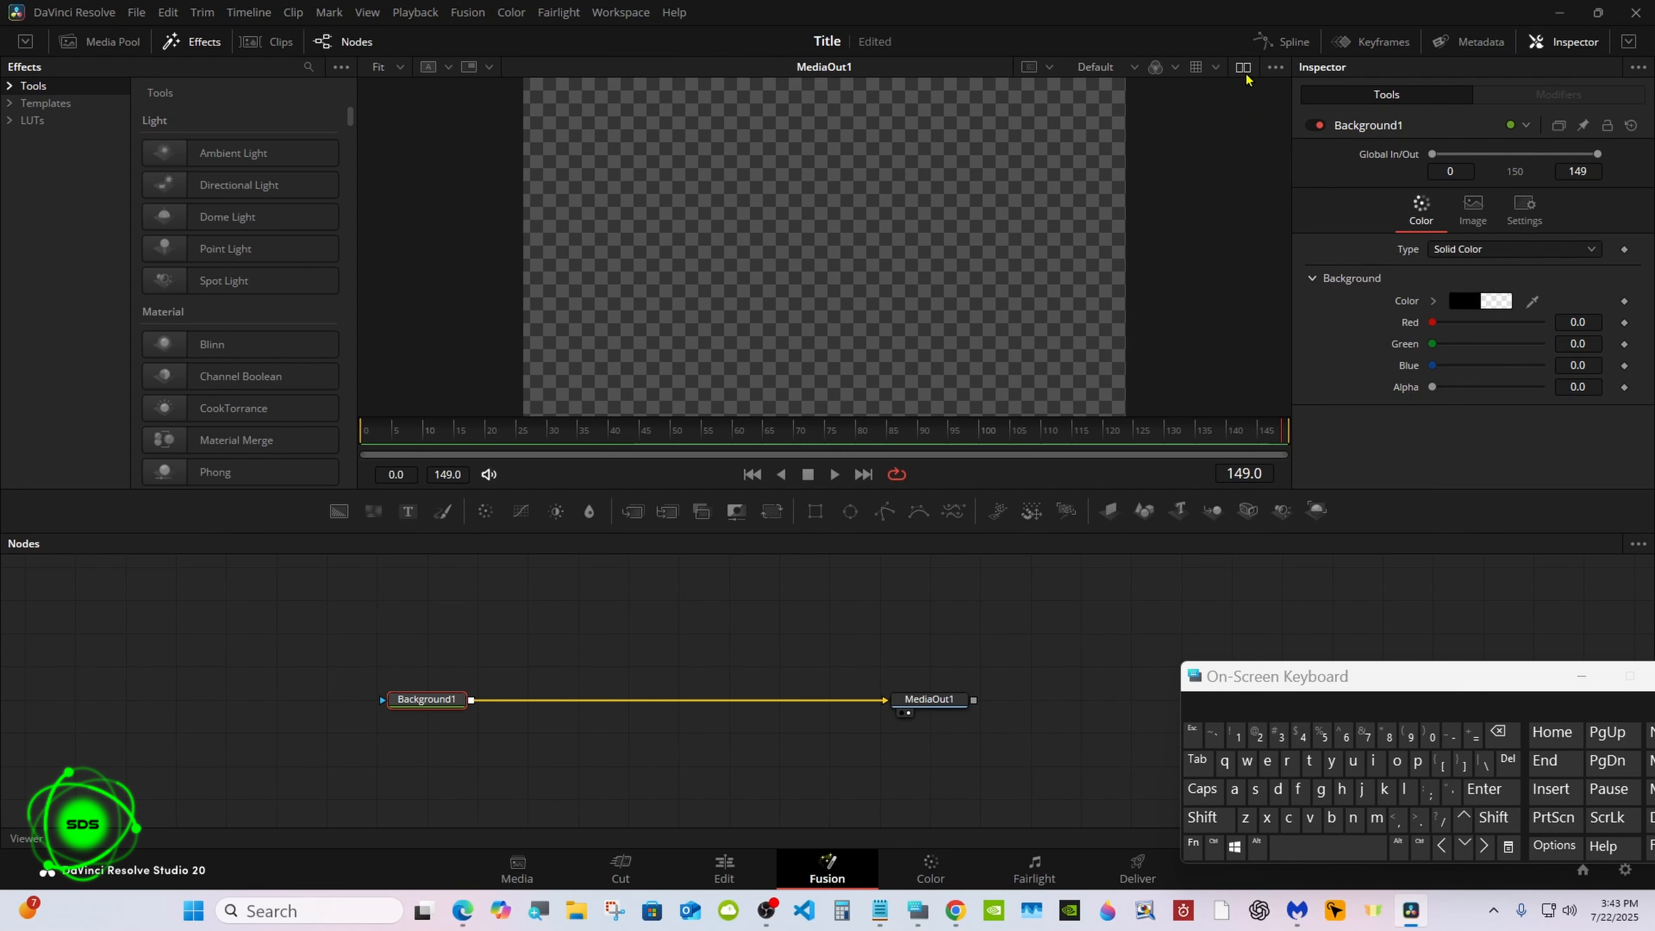
click(1629, 41)
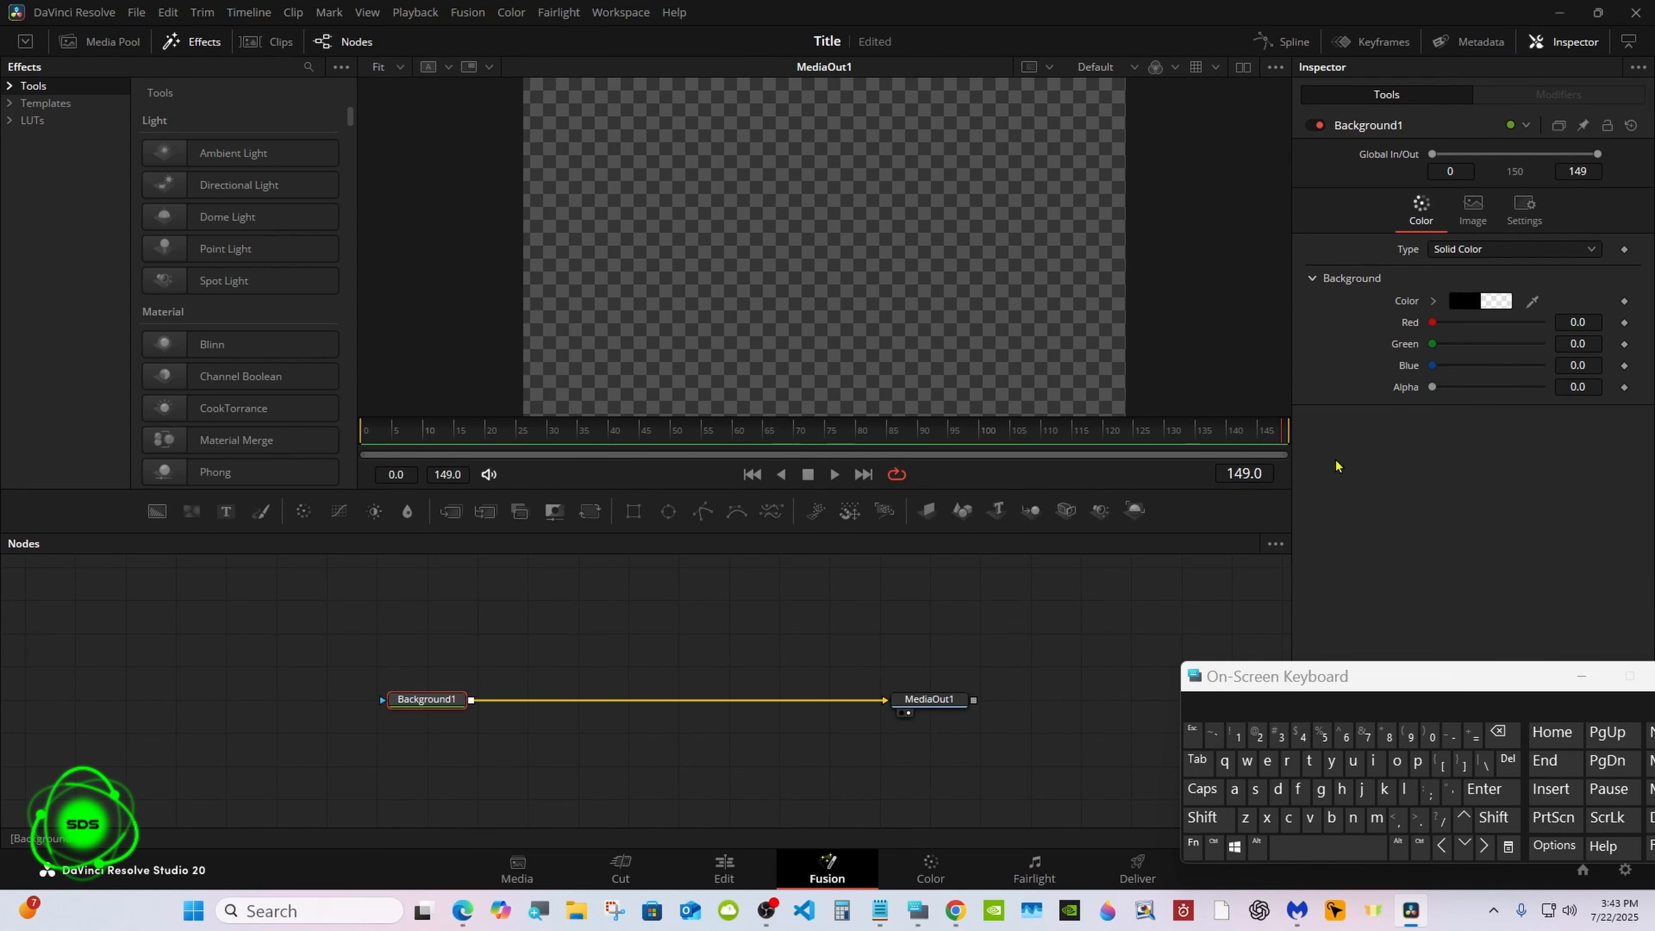
drag(1264, 683, 1224, 686)
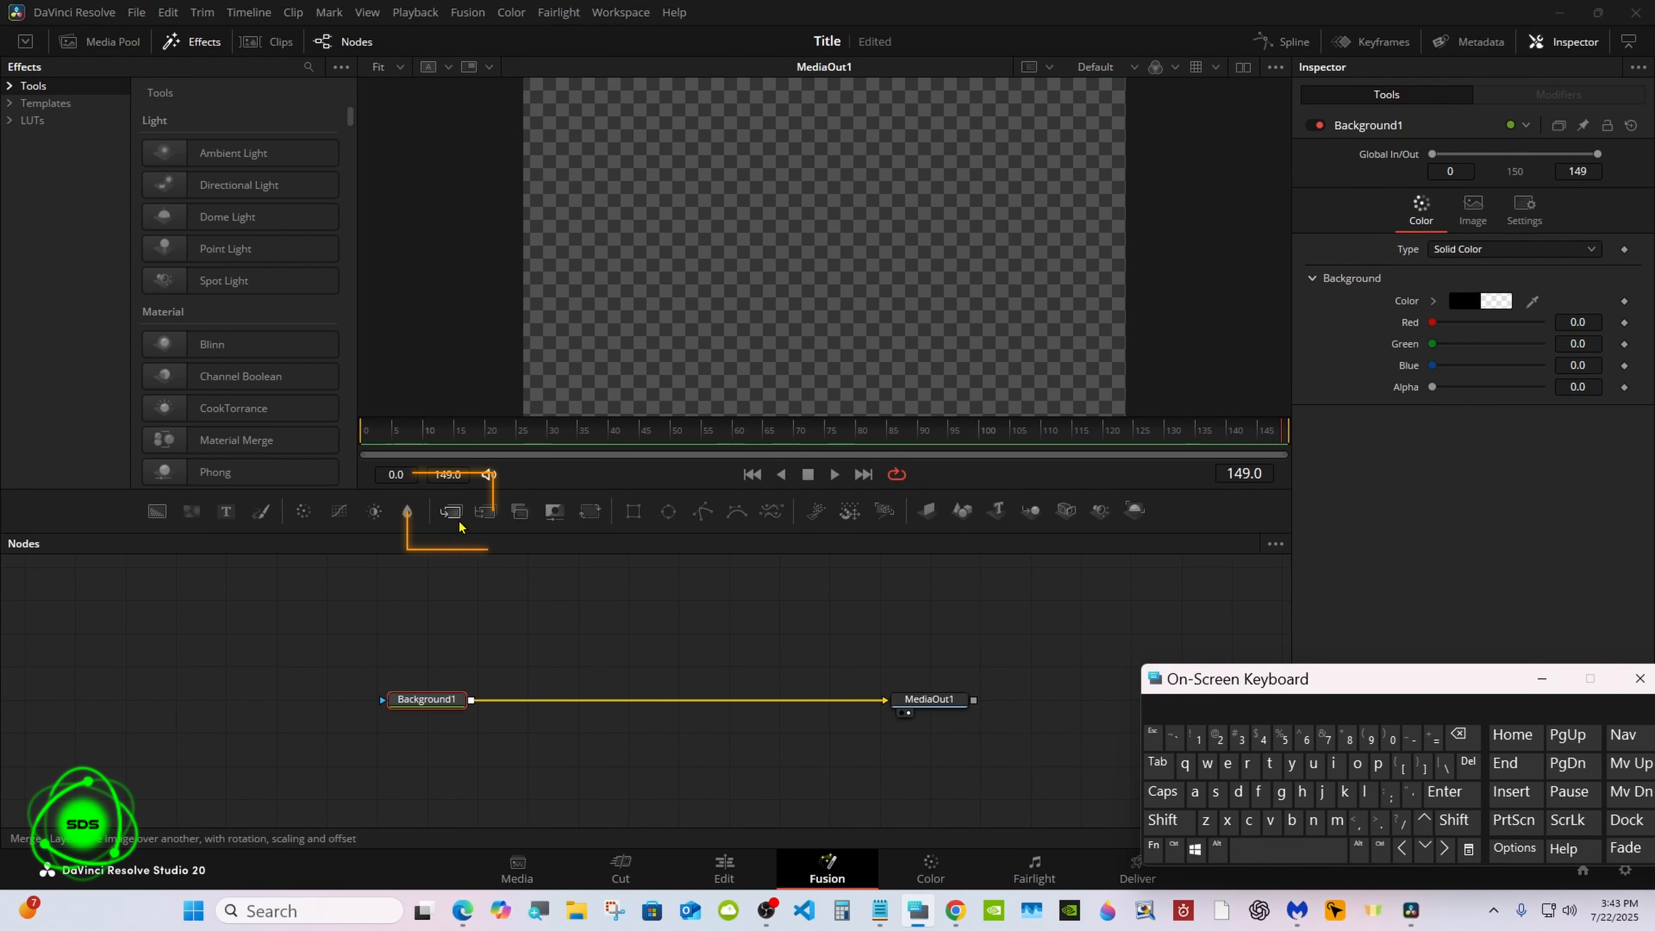
Step: Add a Merge node after Background1 and feed its foreground from a Rectangle mask, a second Background and a Transform node
click(450, 511)
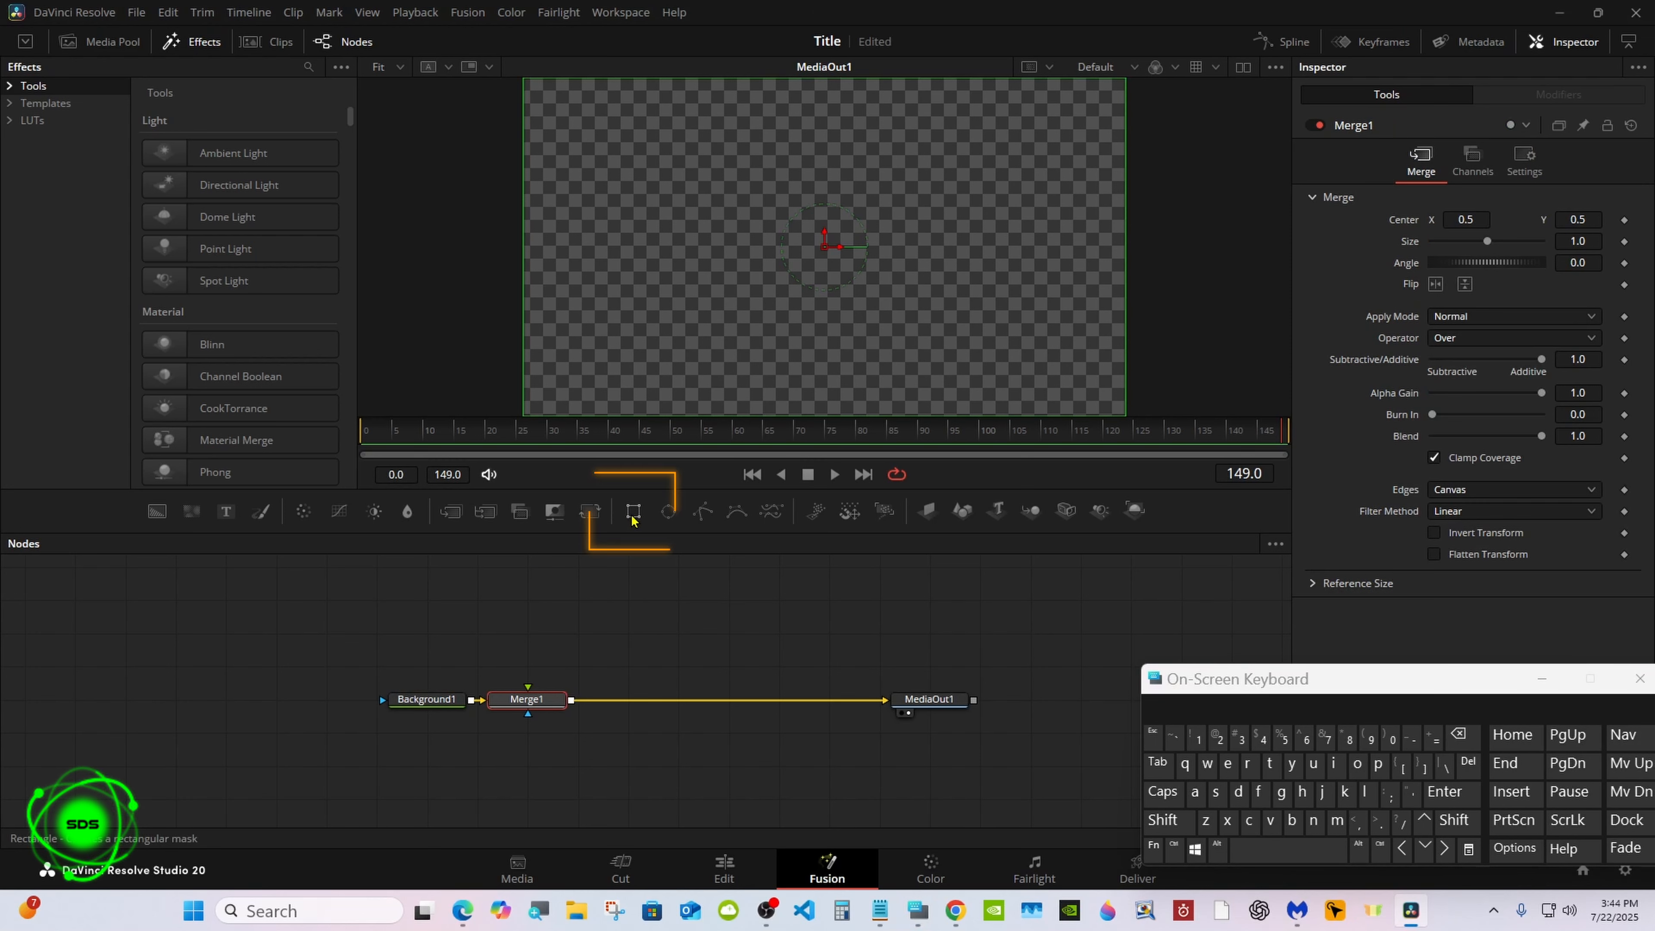
drag(633, 515, 528, 600)
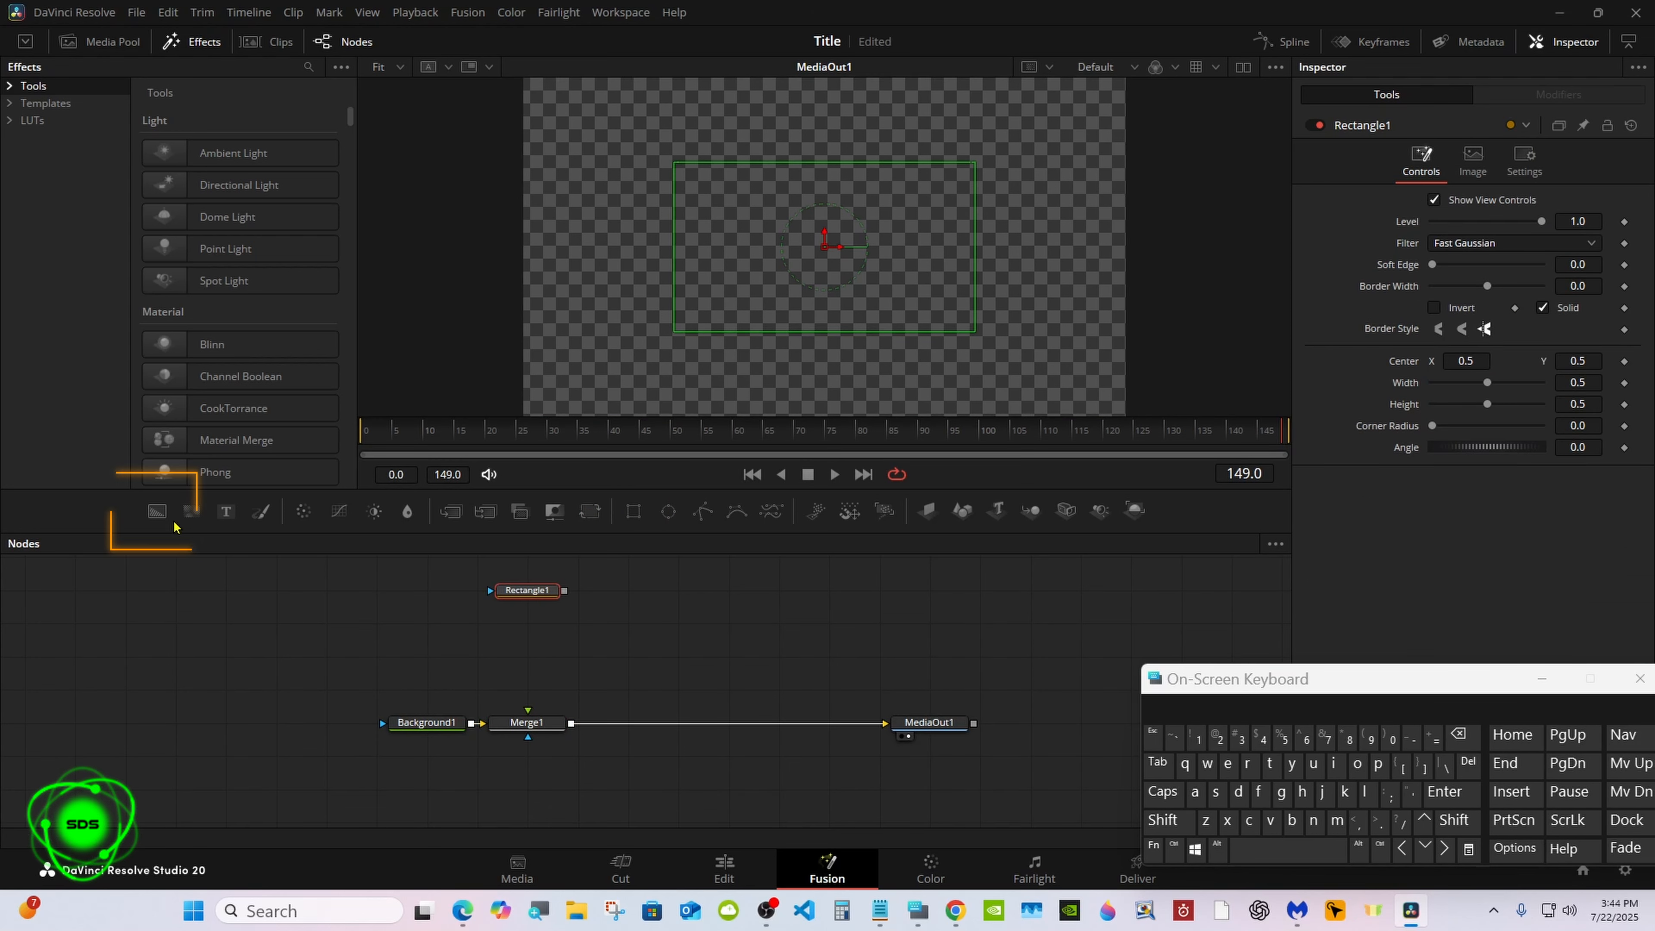
drag(156, 513, 521, 642)
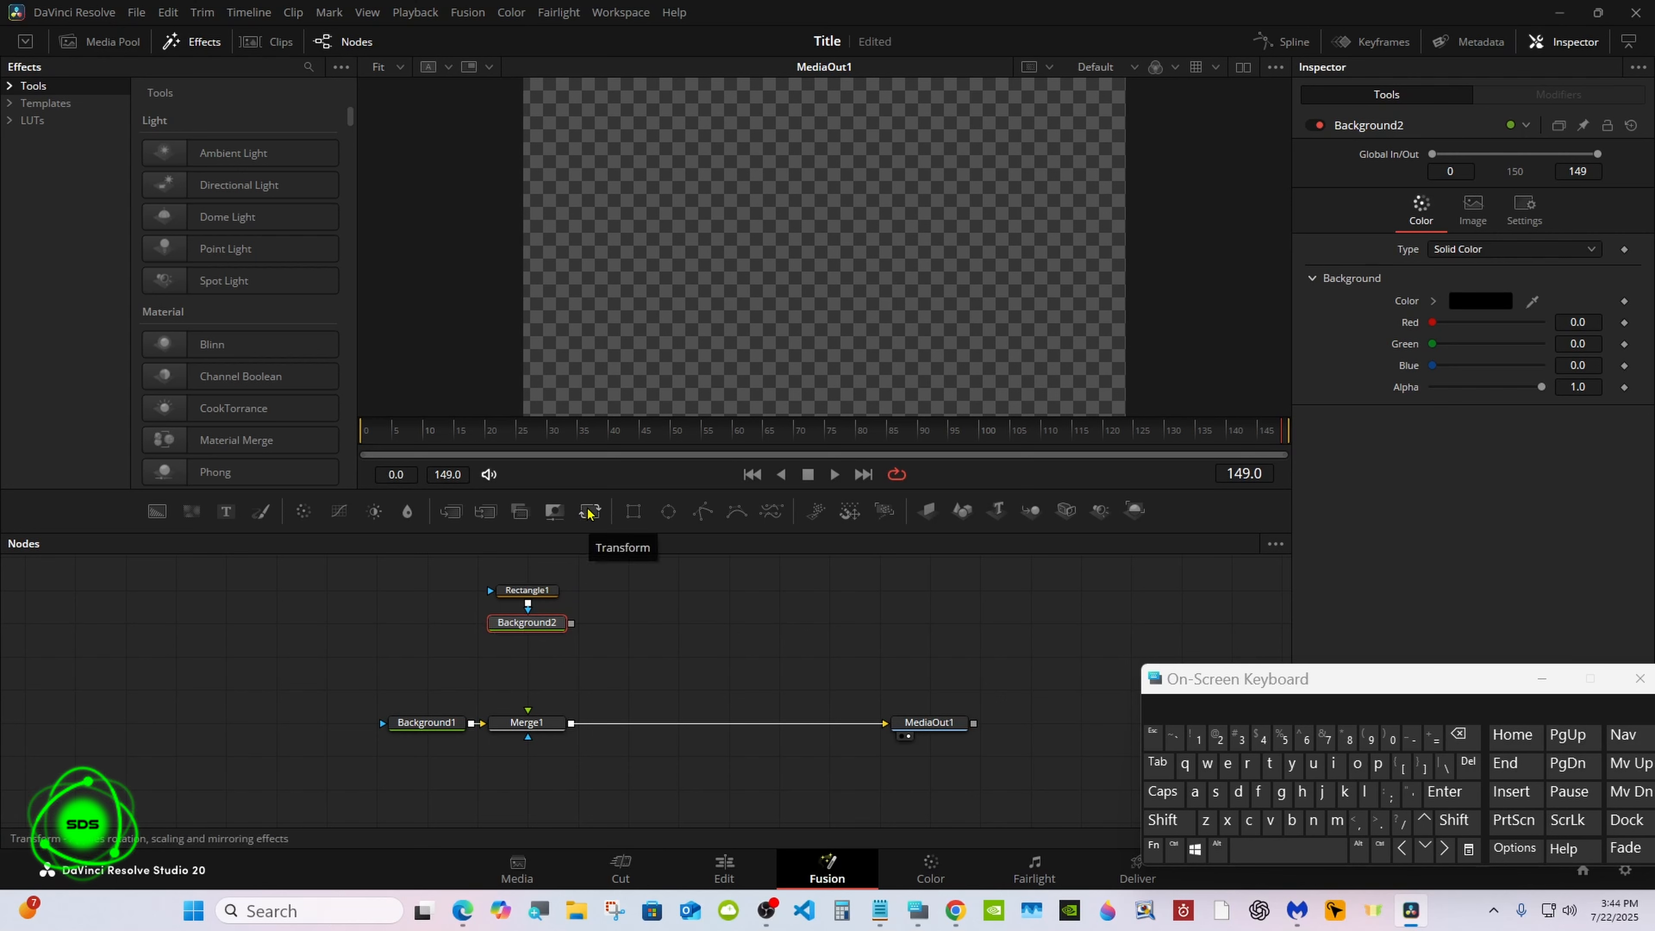
drag(589, 513, 574, 632)
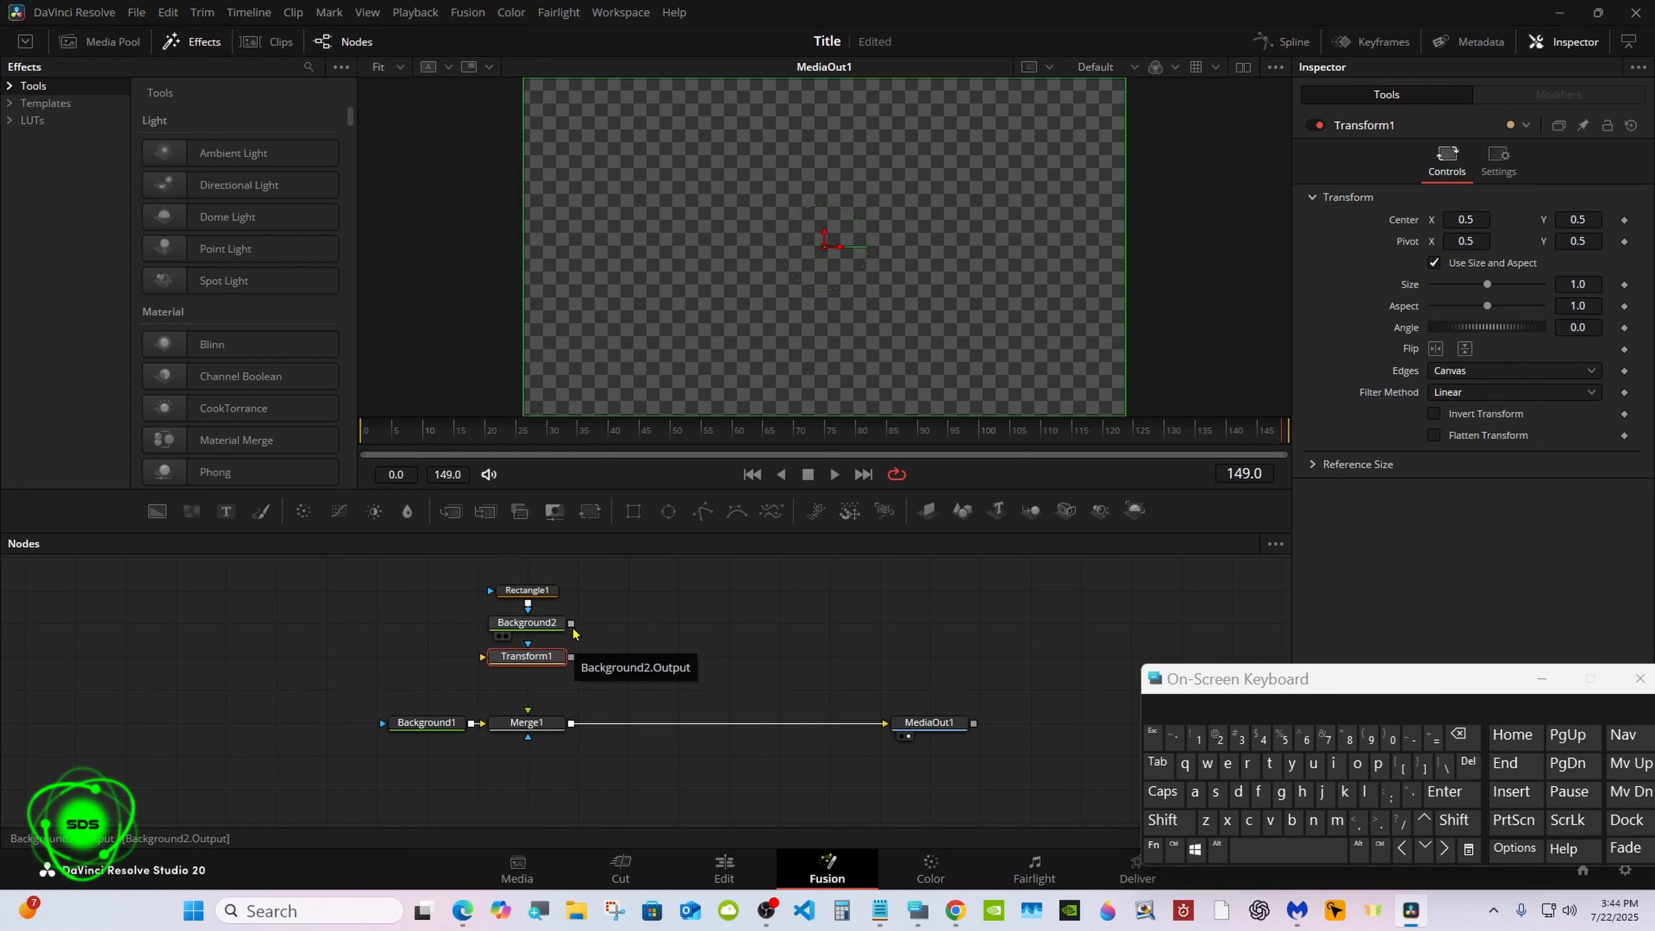
drag(572, 624, 529, 722)
Step: Set the Rectangle1 mask's height to 0.13
click(527, 590)
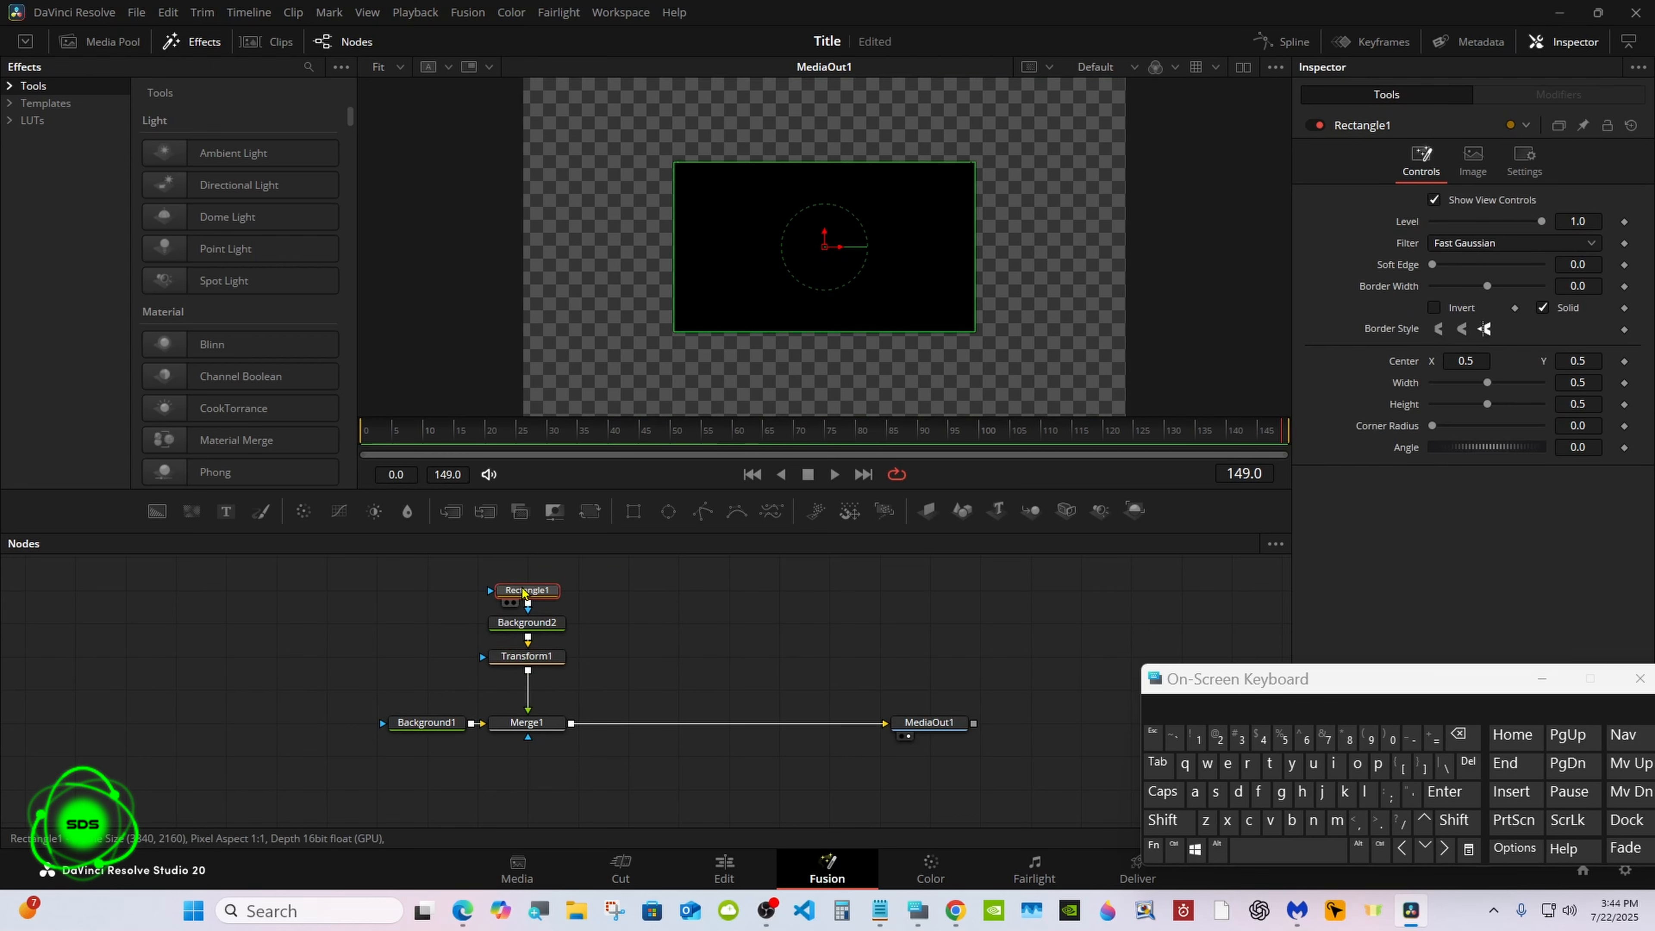
drag(1336, 682, 1095, 718)
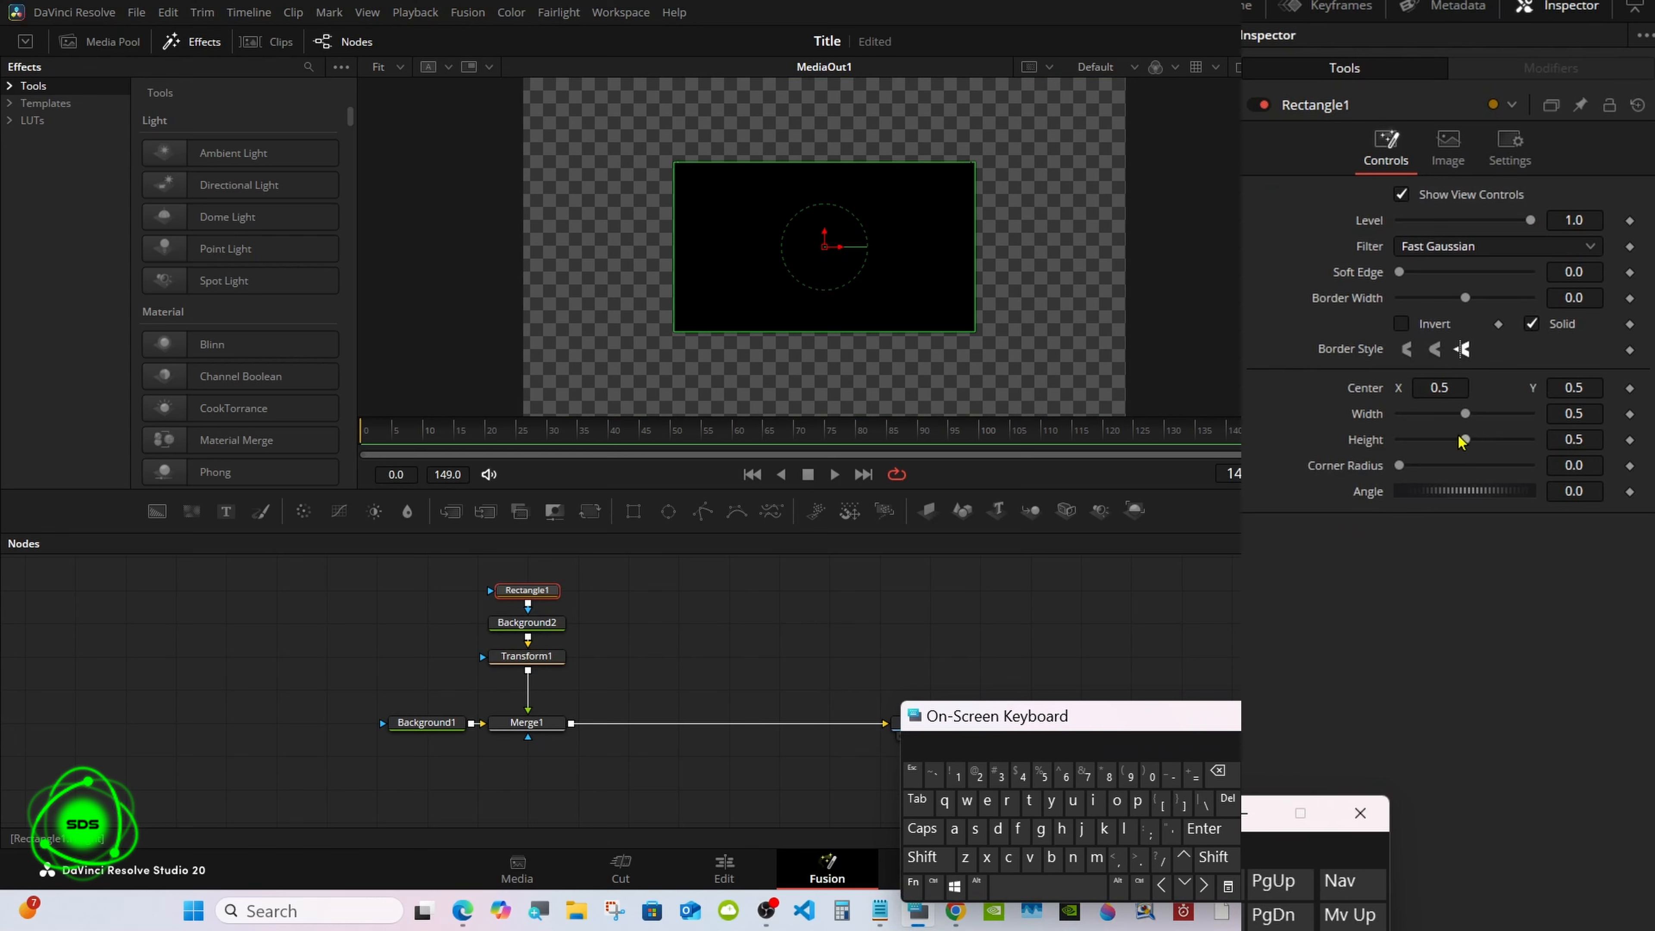
drag(1487, 404, 1422, 441)
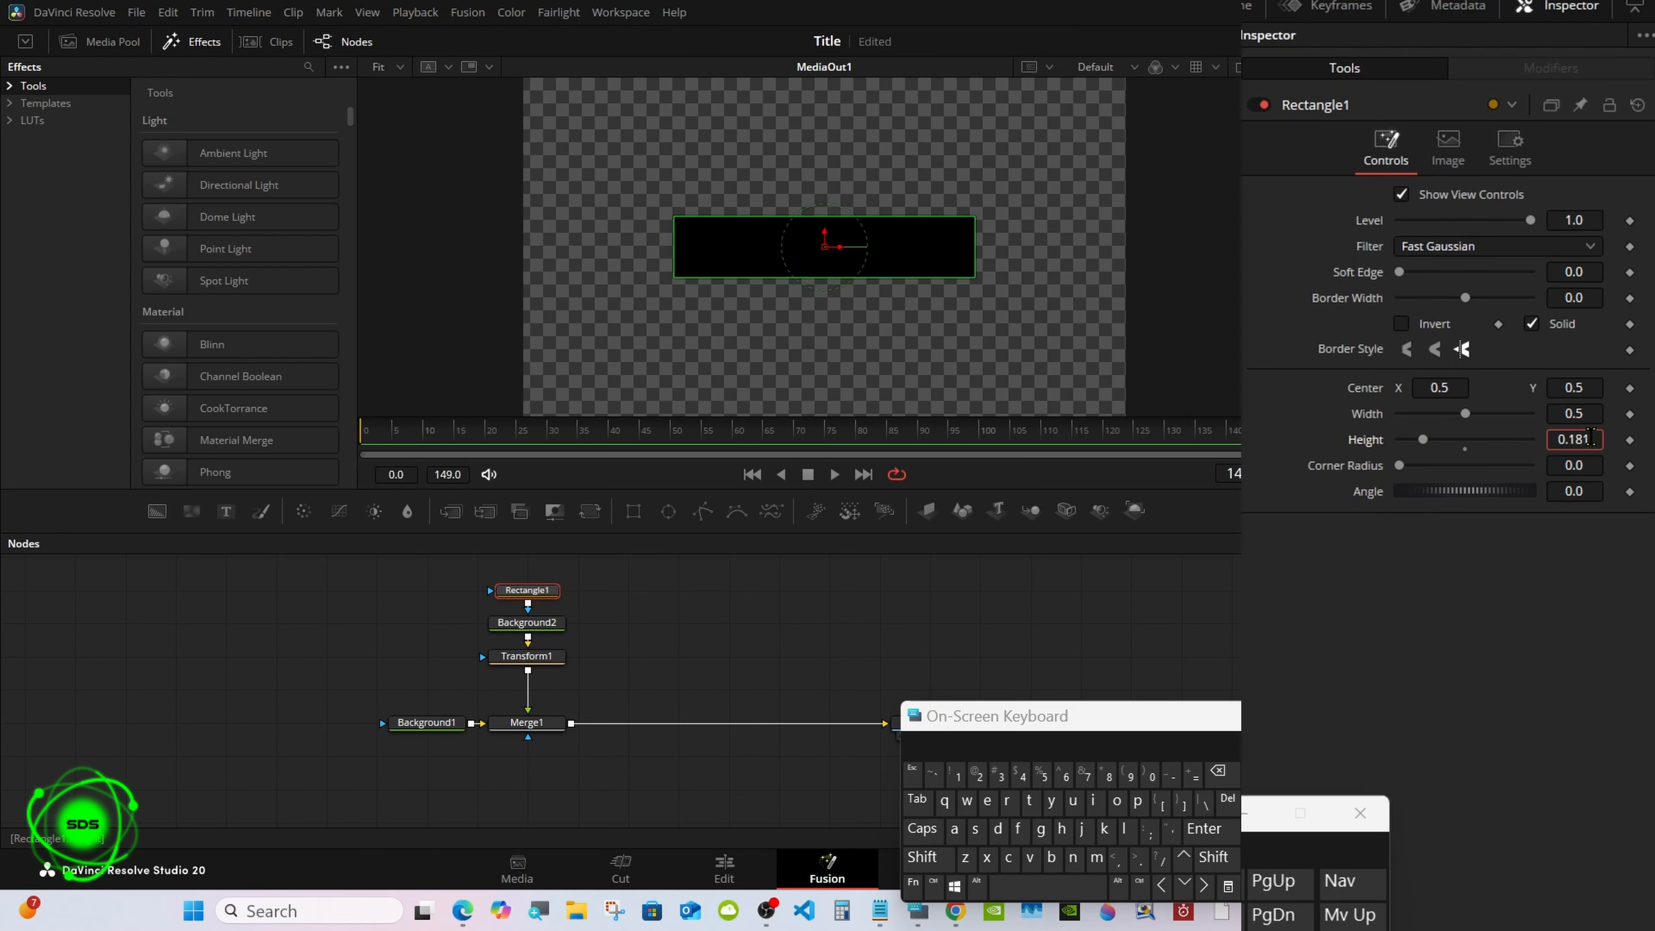
click(1217, 772)
click(1217, 772)
click(998, 775)
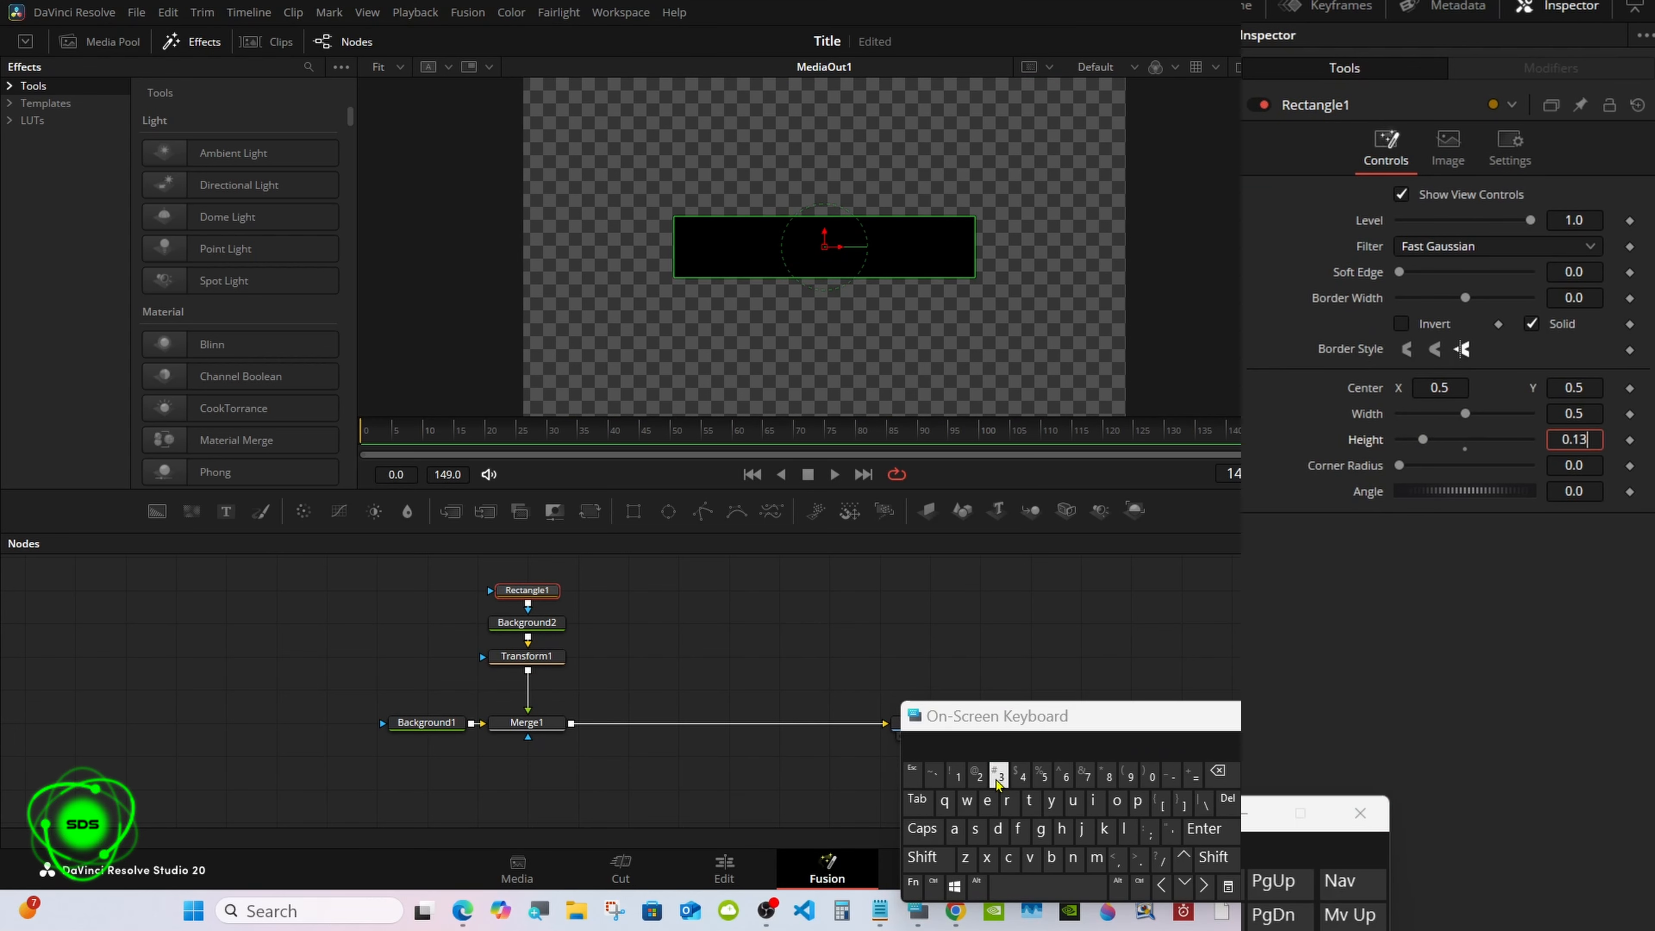
click(1192, 834)
Step: Round the Rectangle1 mask's corners with a corner radius of 0.25
drag(1398, 467, 1408, 474)
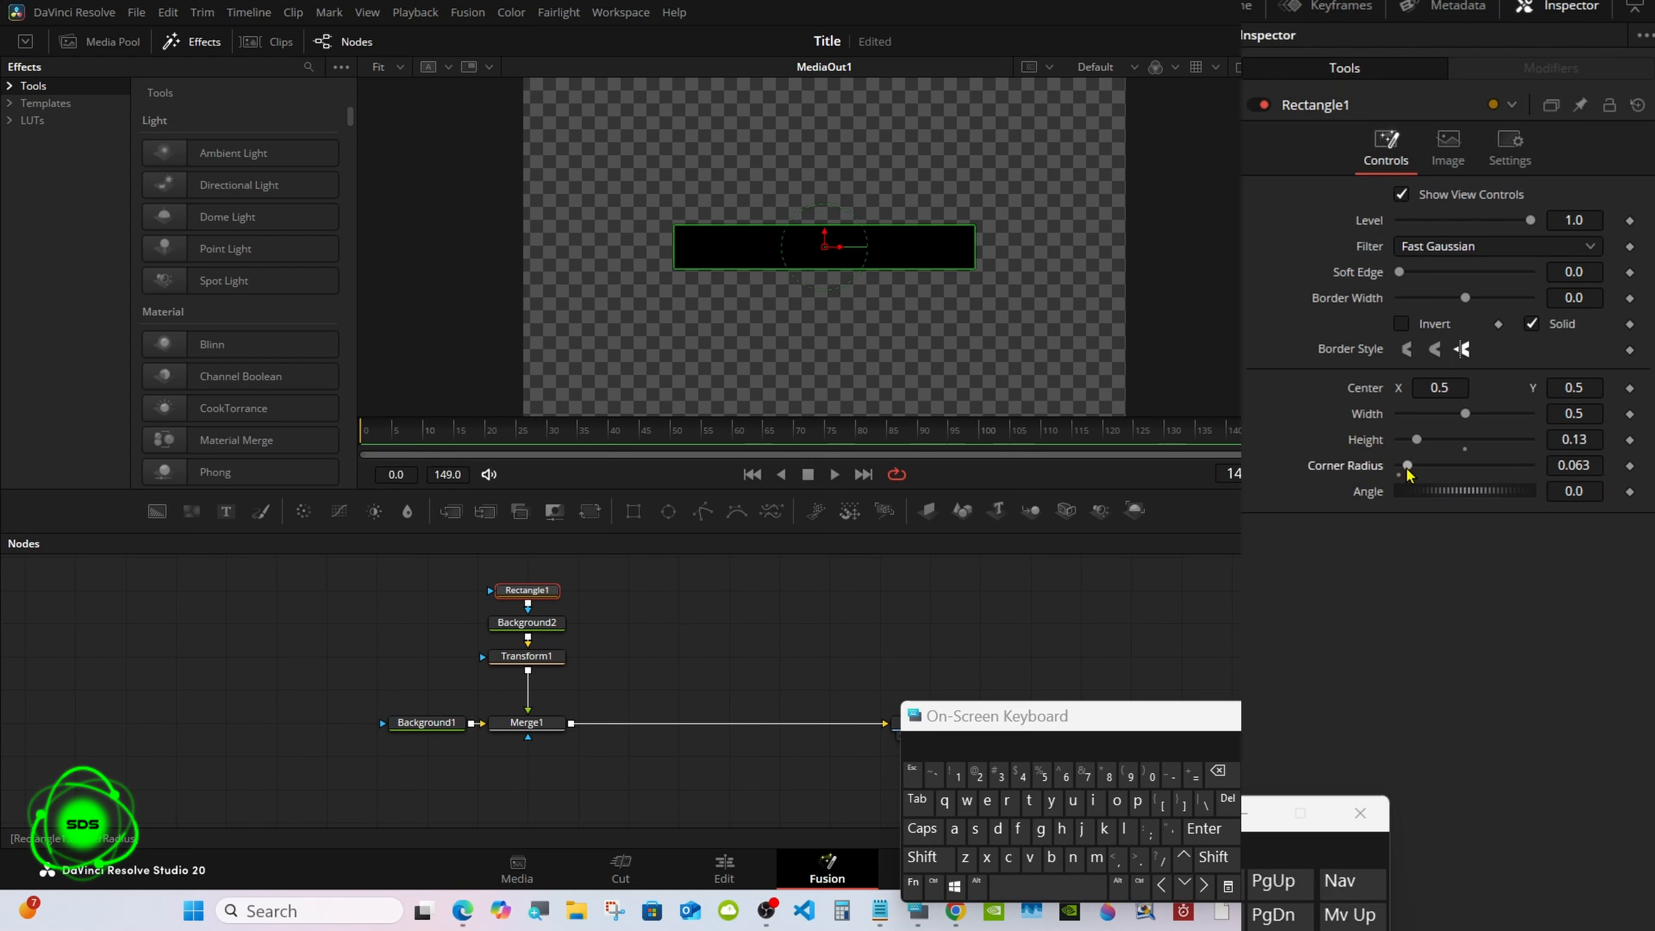
click(1588, 467)
click(1218, 773)
click(1218, 773)
click(1218, 773)
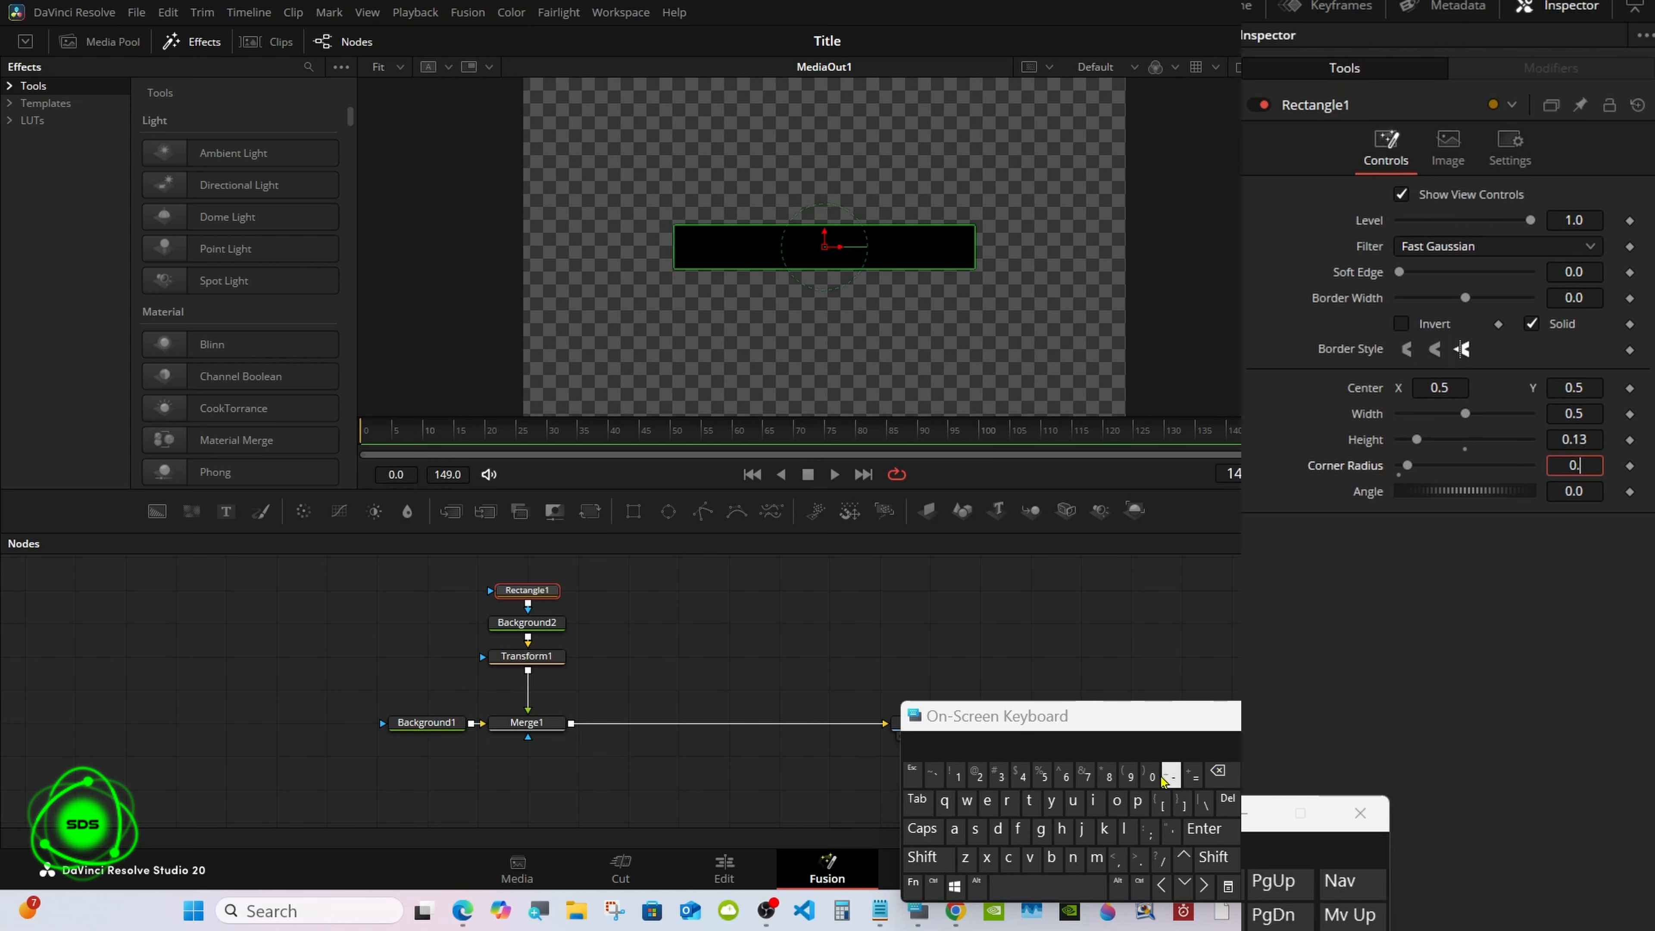
click(978, 776)
click(1043, 776)
click(1204, 829)
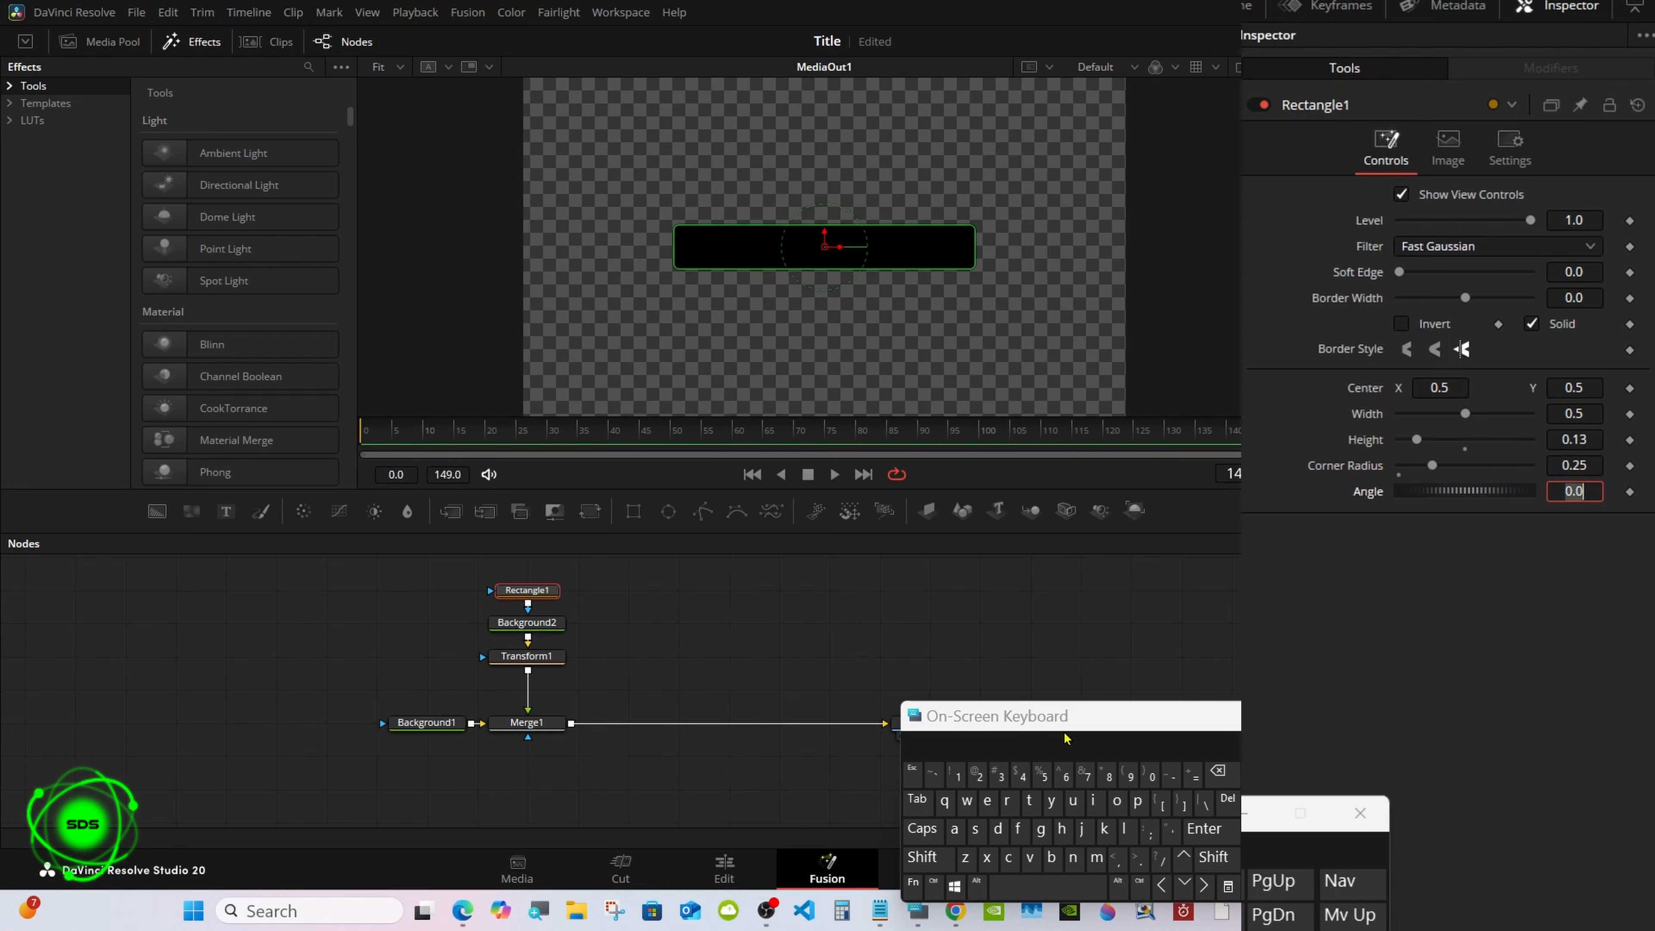
Step: Make the Background2 bar pure blue by setting its blue value to 1.0
drag(1064, 736, 1072, 734)
click(527, 621)
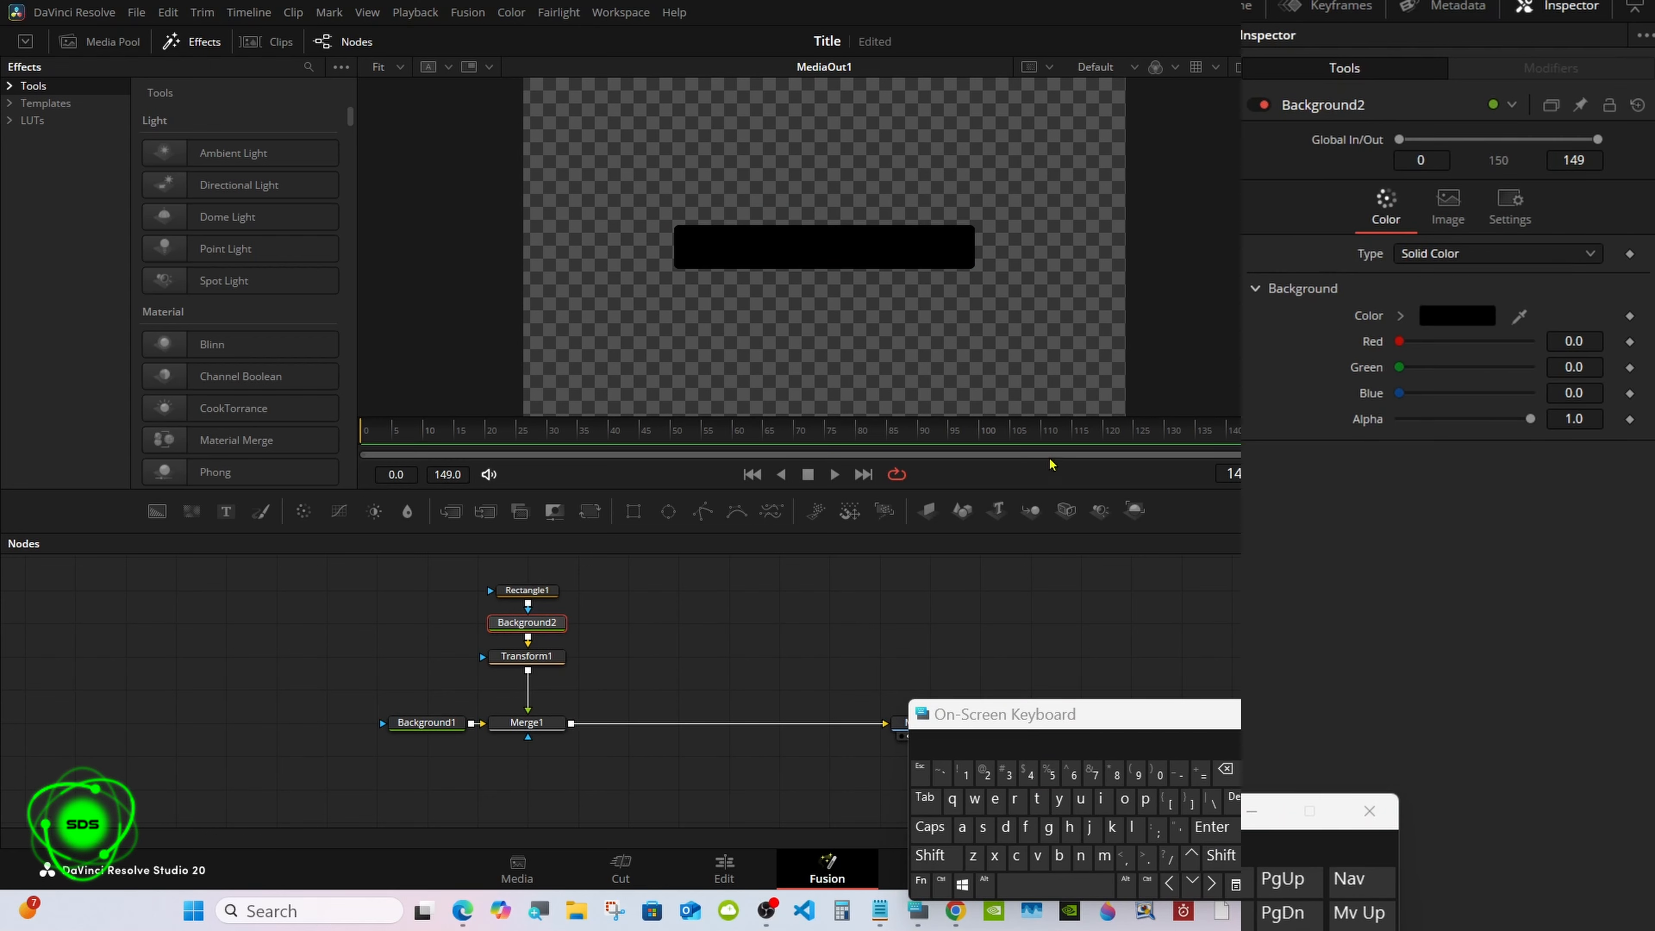
drag(1398, 392, 1565, 392)
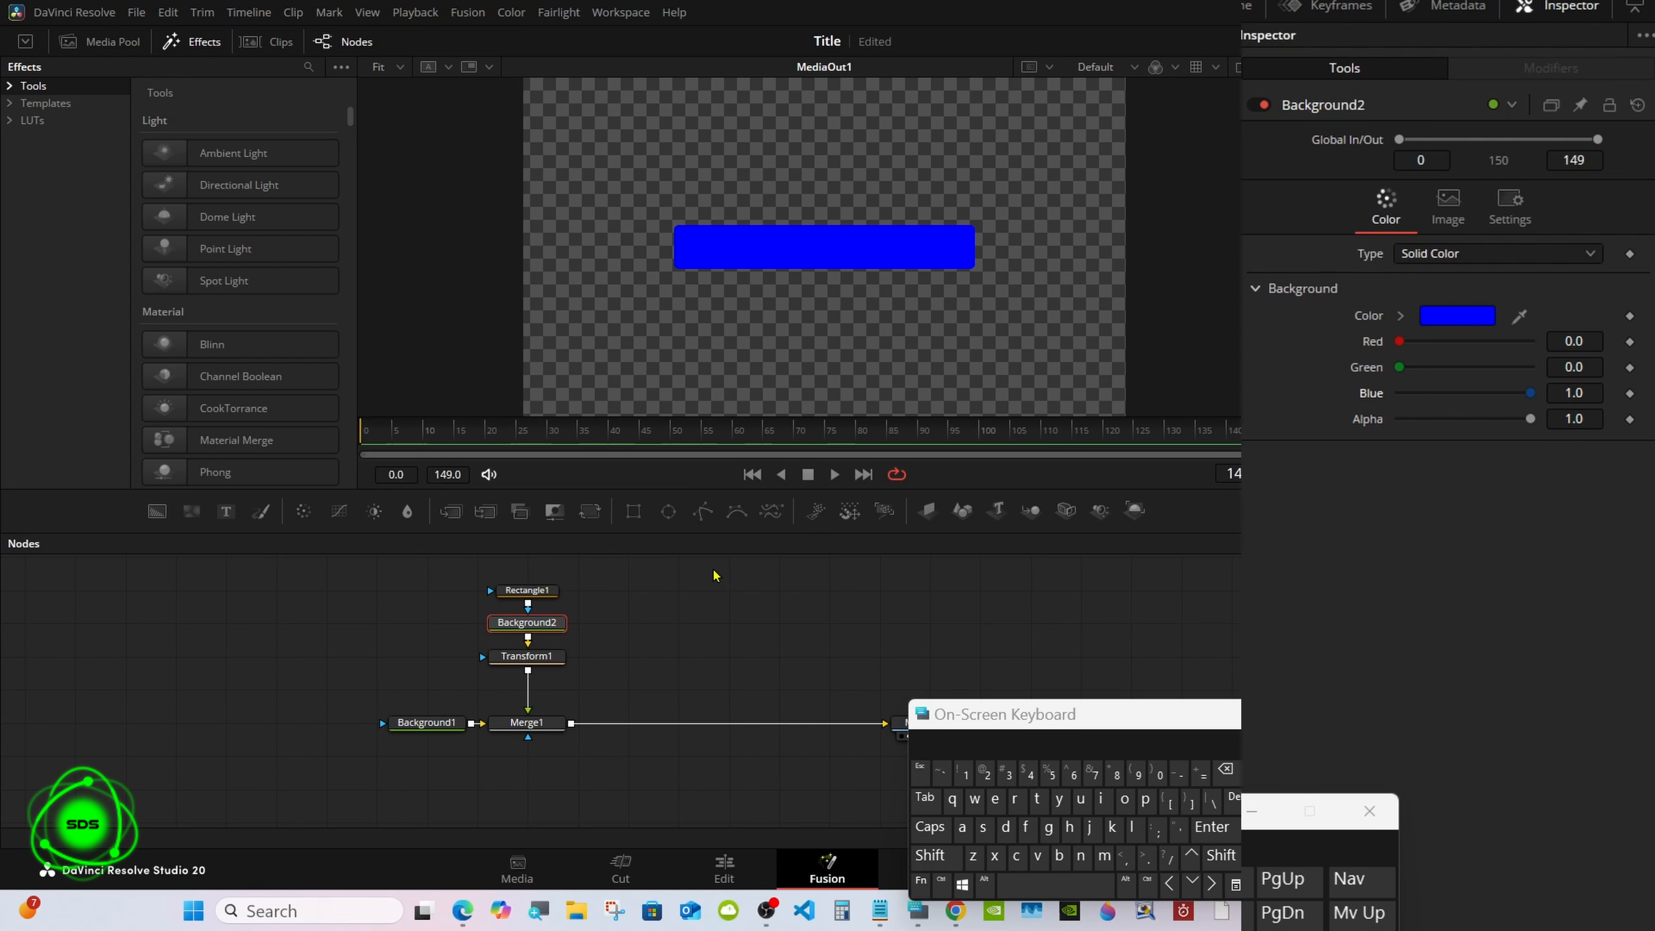
drag(951, 722, 935, 721)
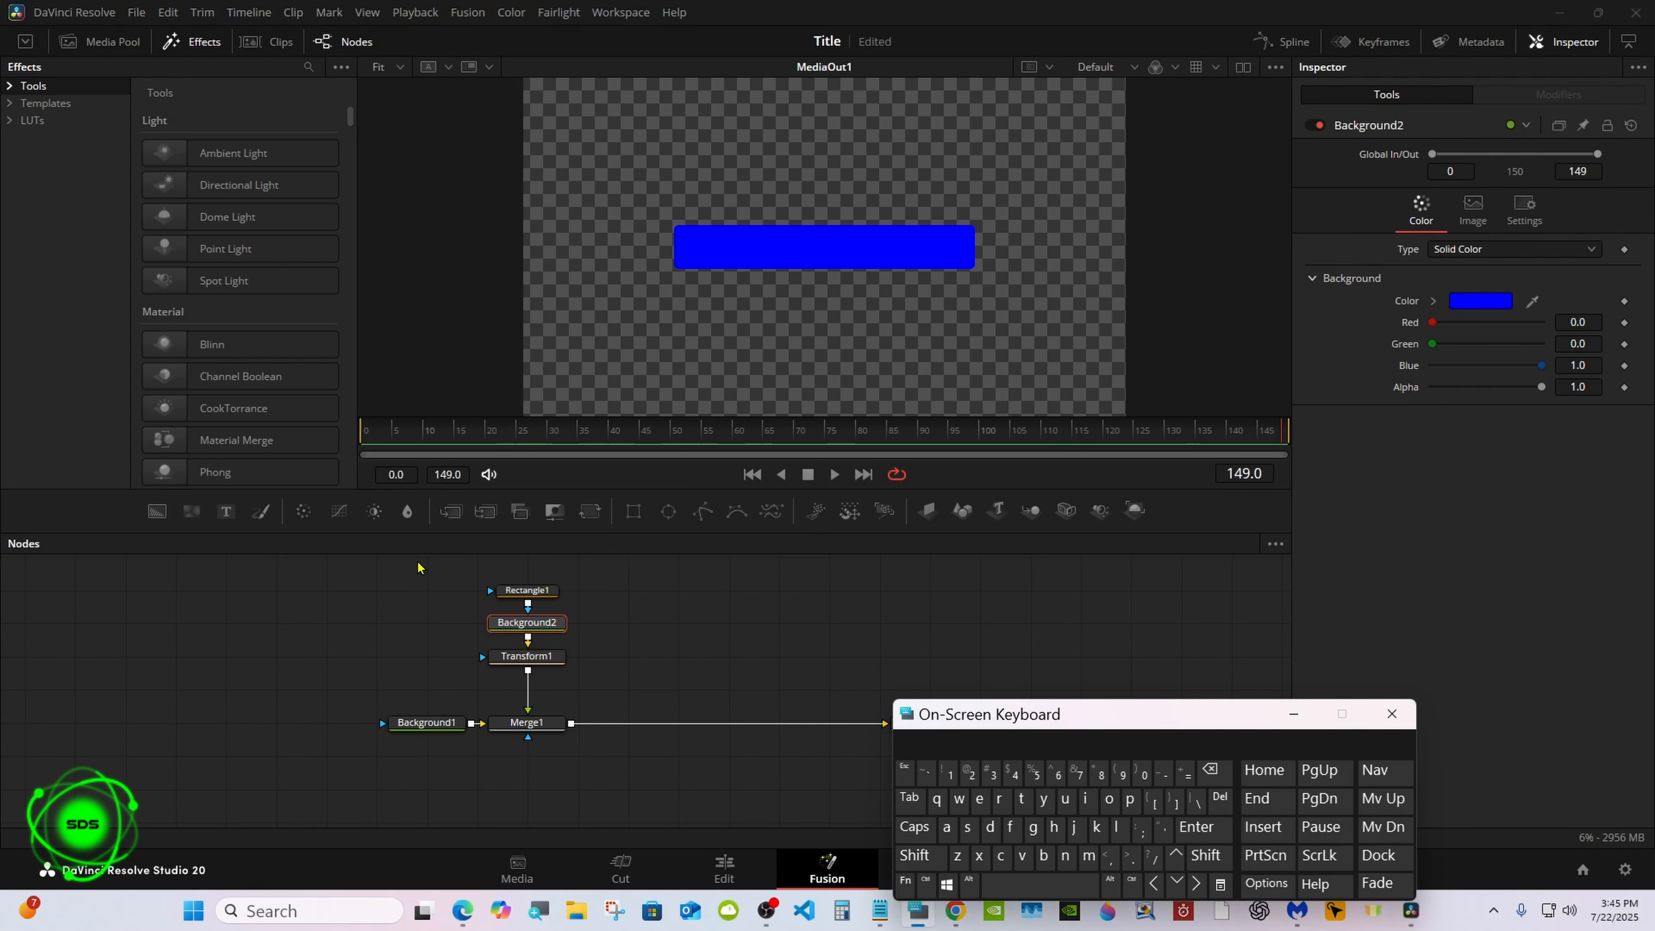
Step: Go to frame 0 and set the Transform1 node's X pivot to 0.25, at the bar's left edge
click(515, 659)
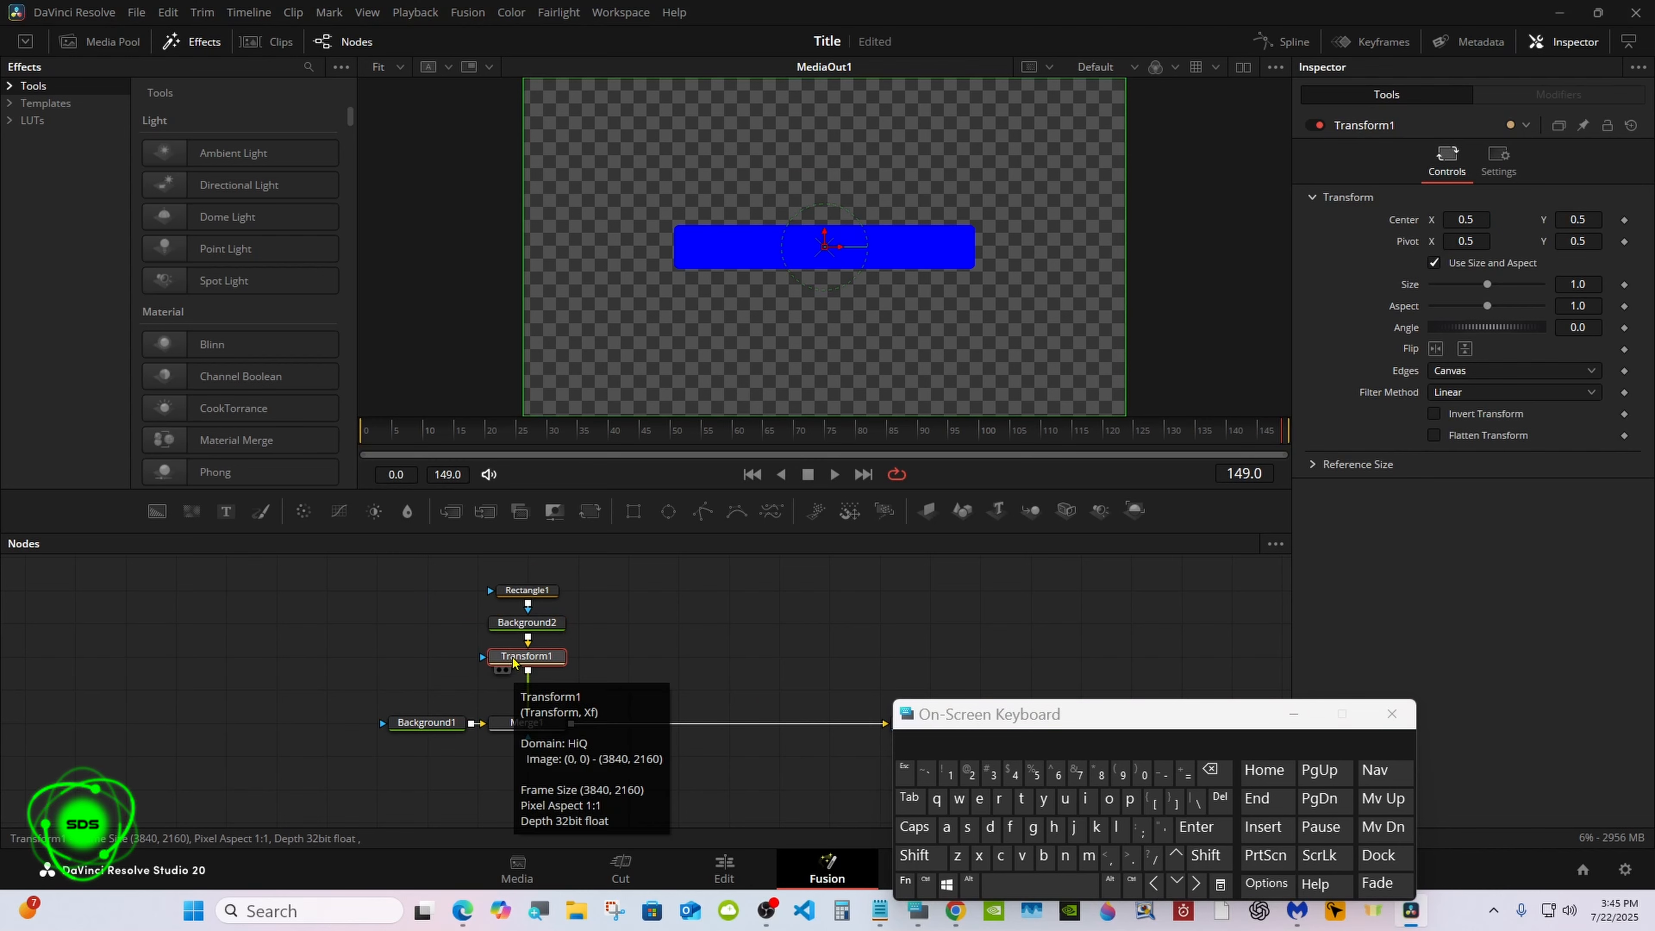
click(355, 430)
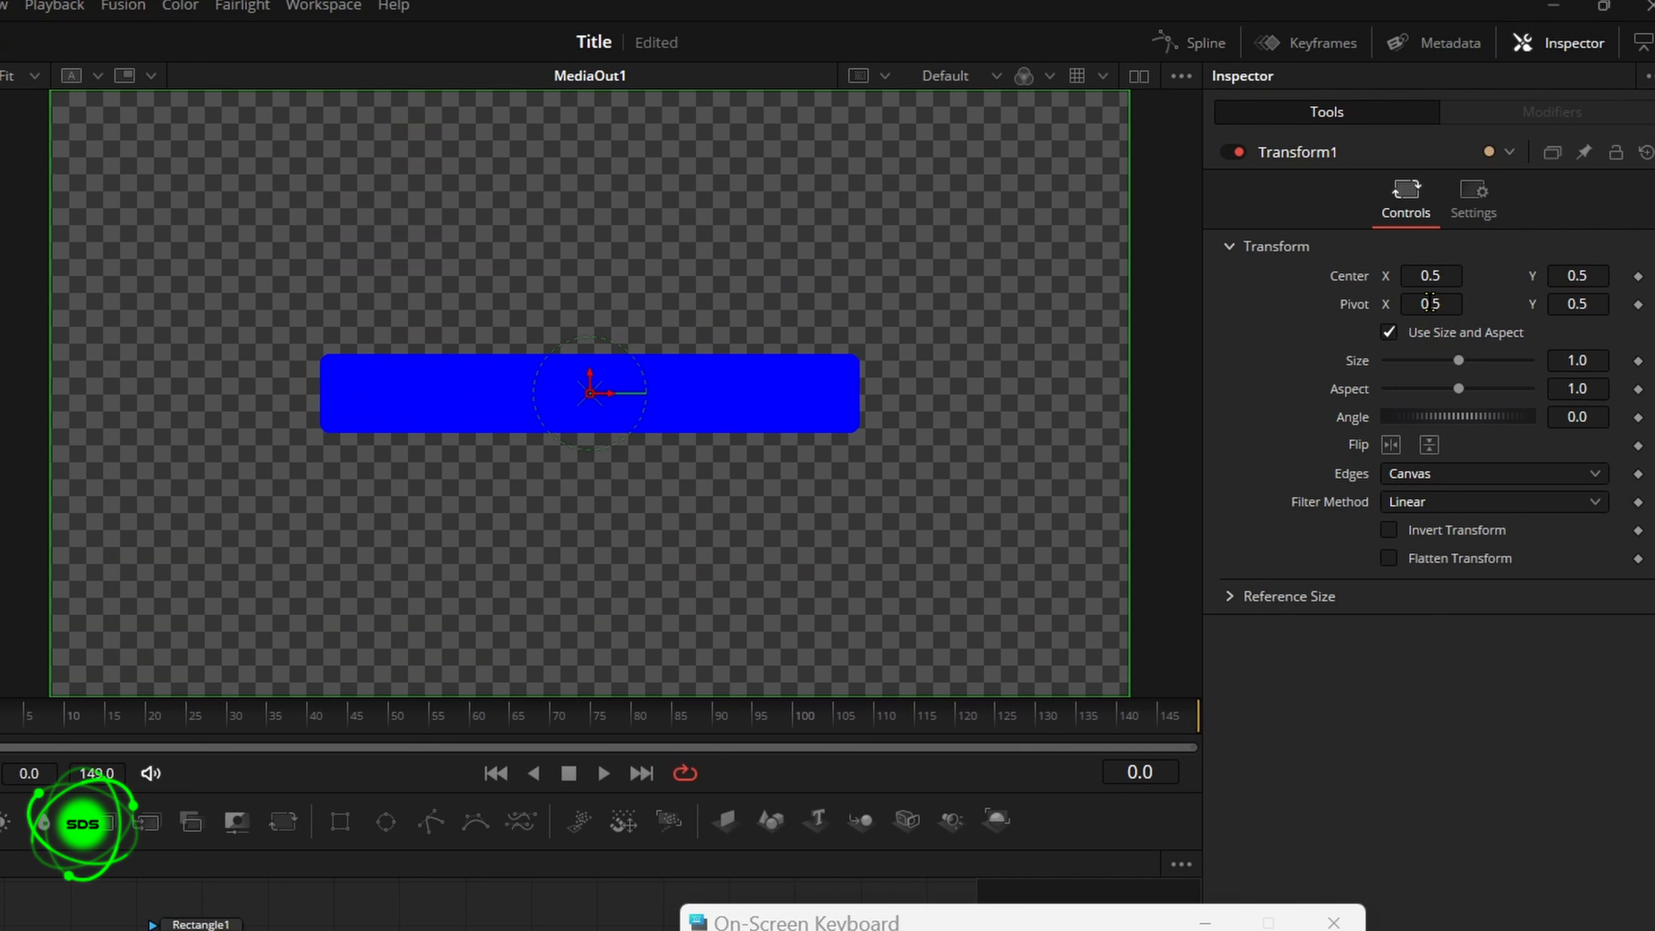
drag(1430, 304, 1385, 318)
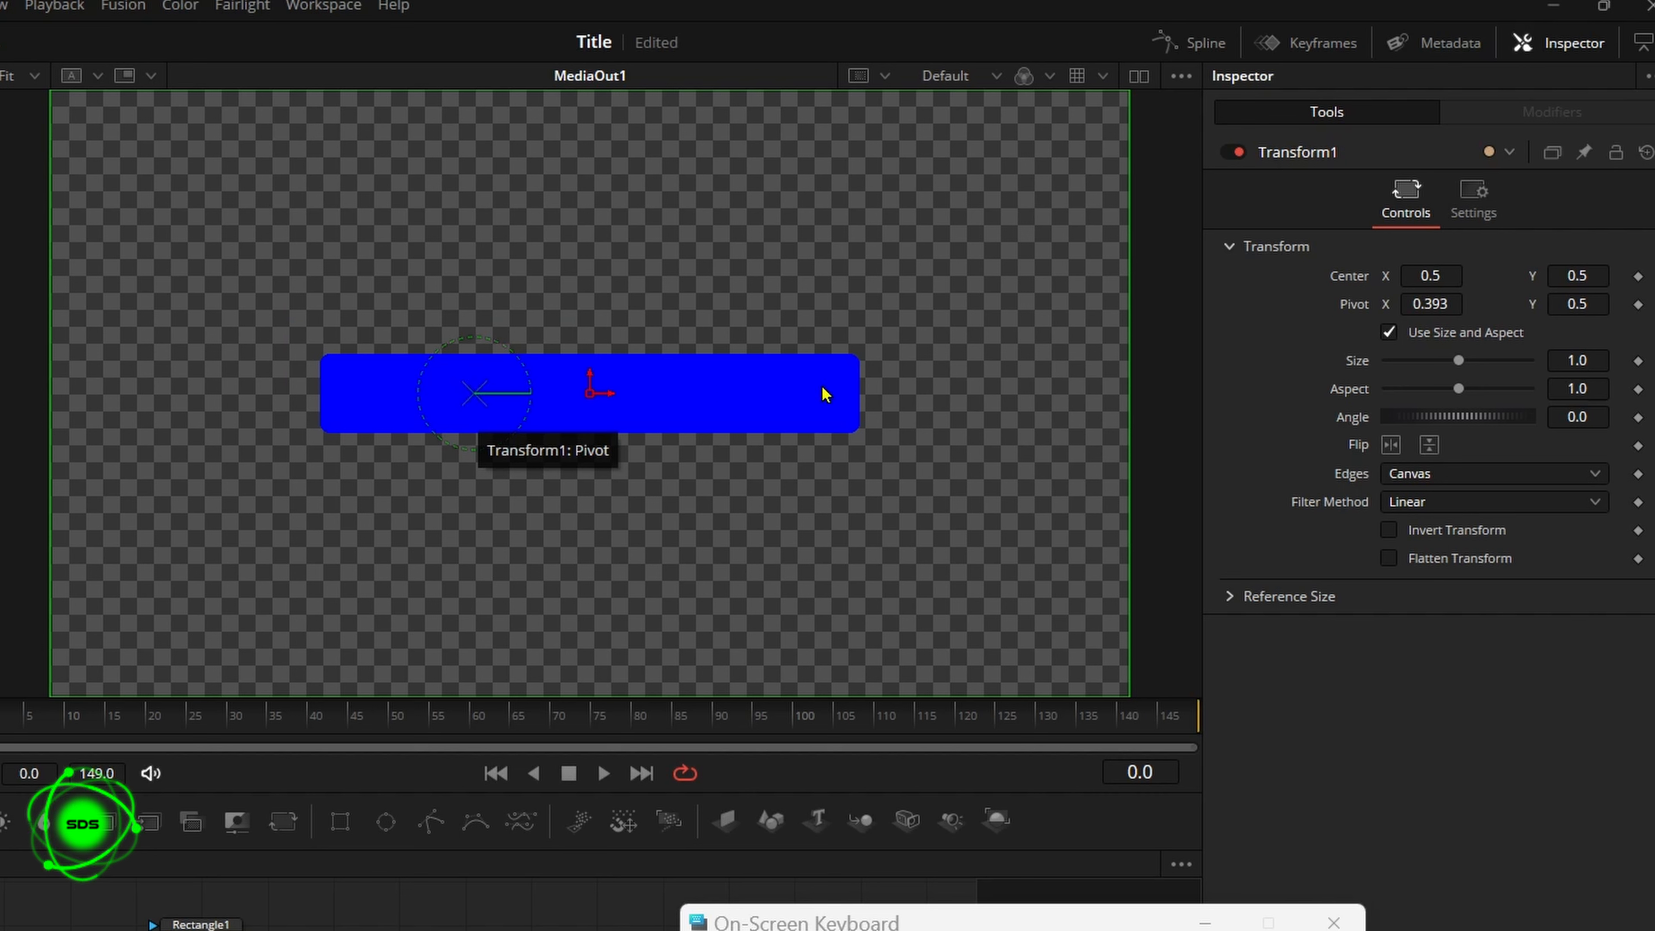
drag(1431, 304, 1339, 527)
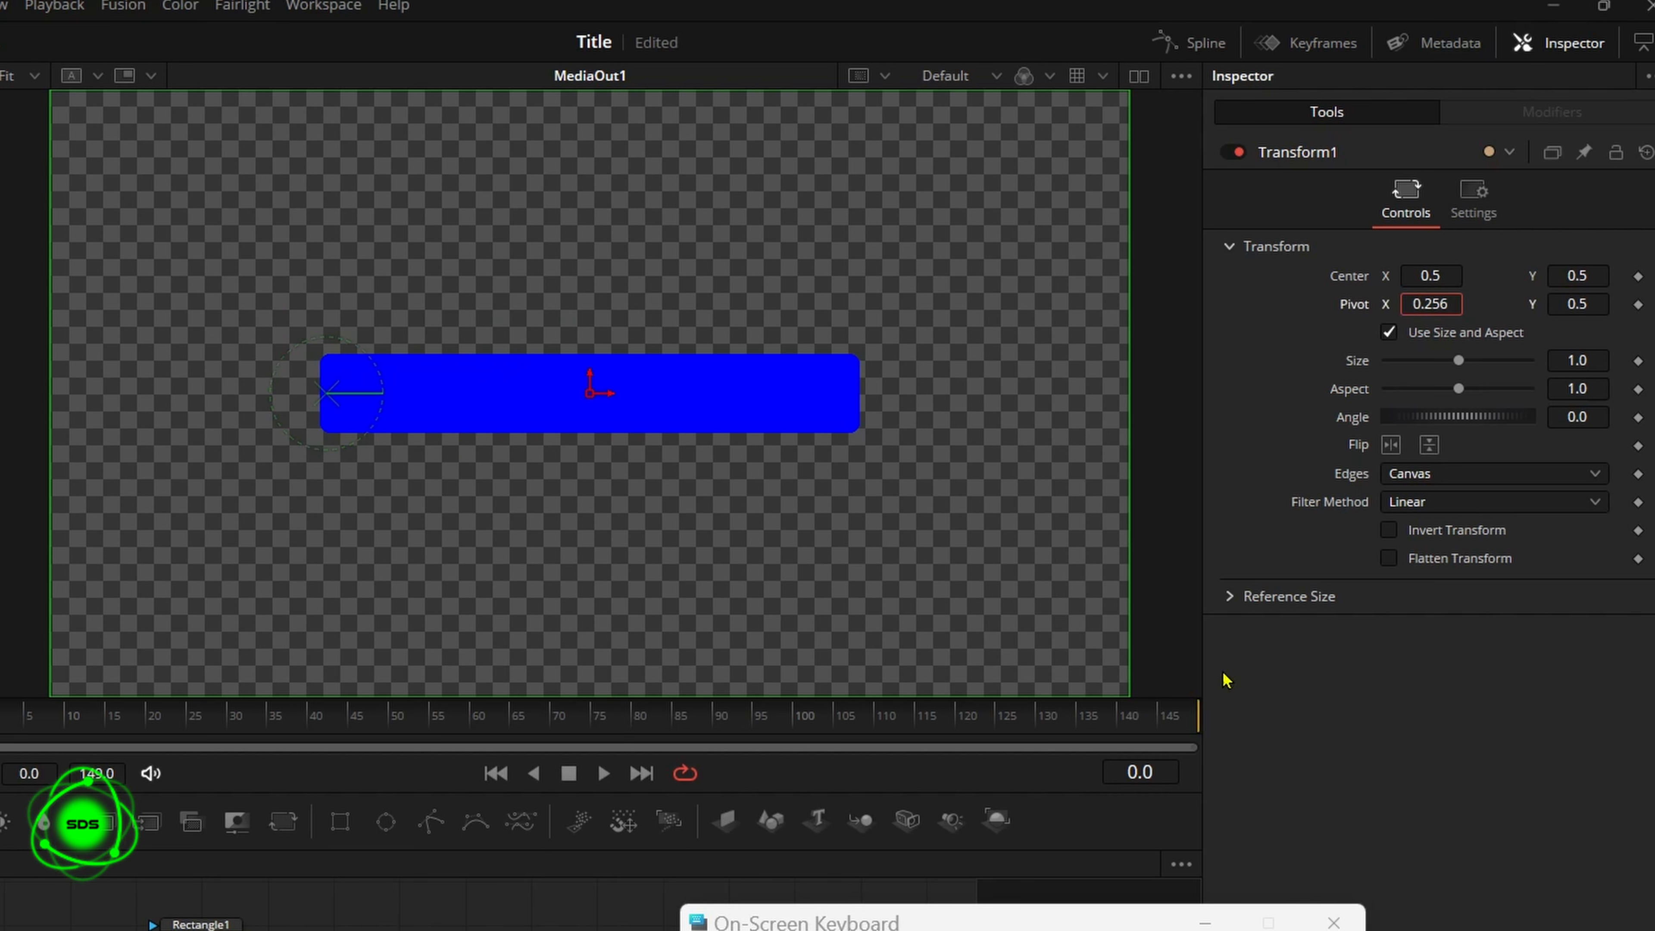
key(BackSpace)
key(Tab)
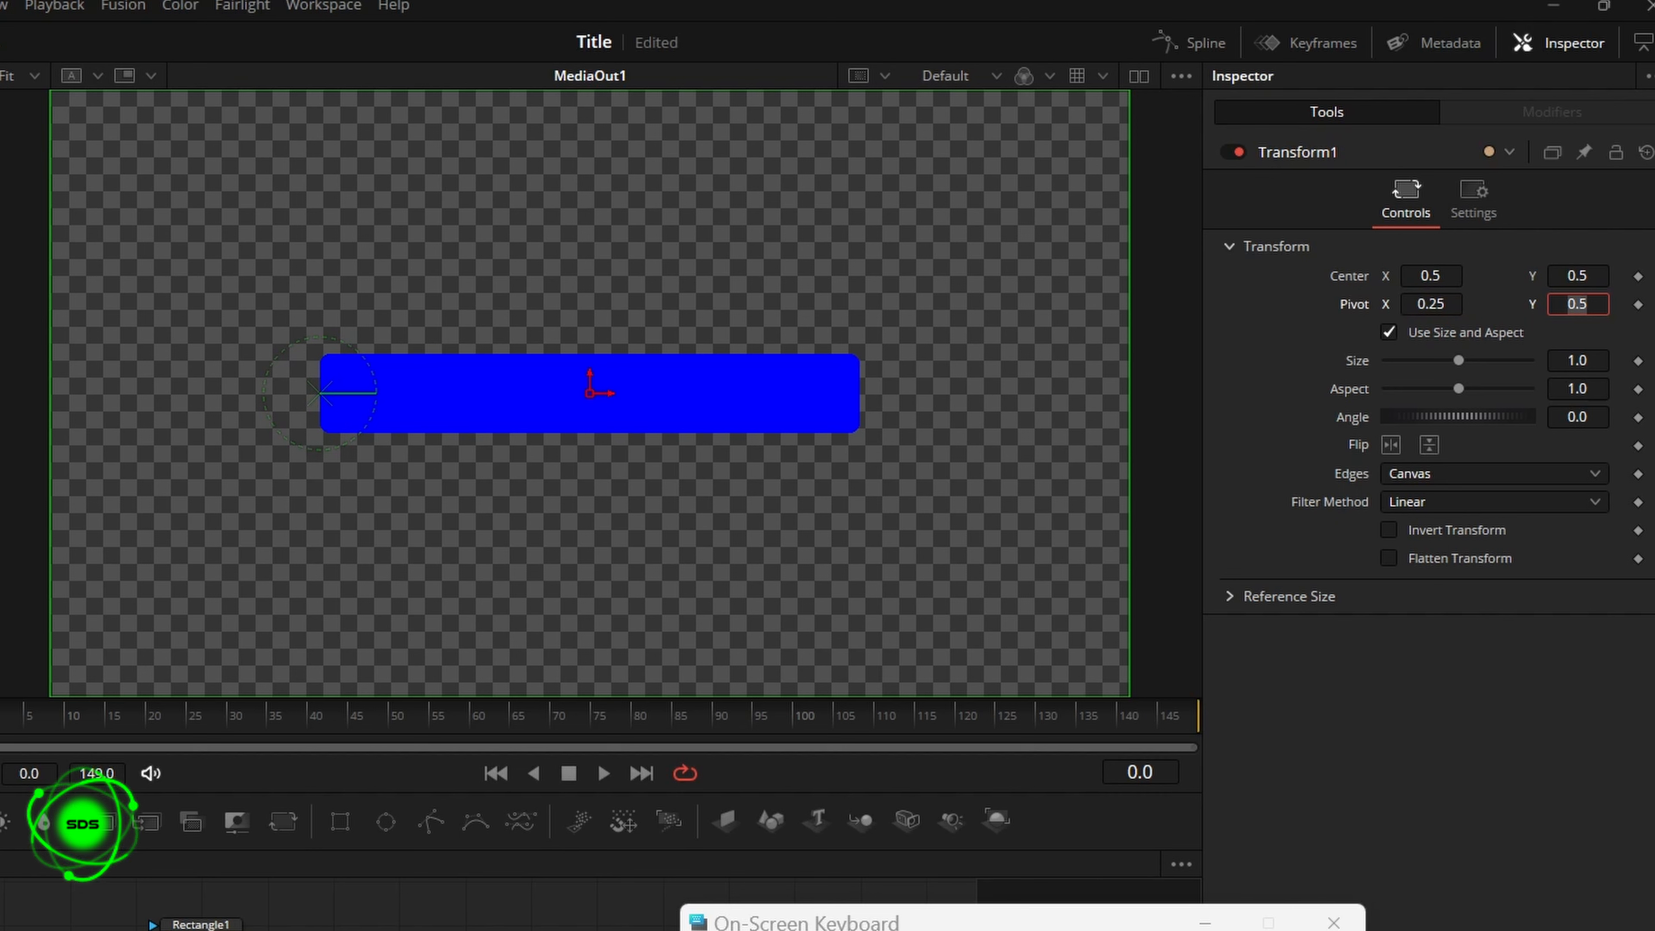
Step: Unlink Transform1's size and aspect, set its X size to 0.0 and keyframe that value at frame 0
click(1388, 333)
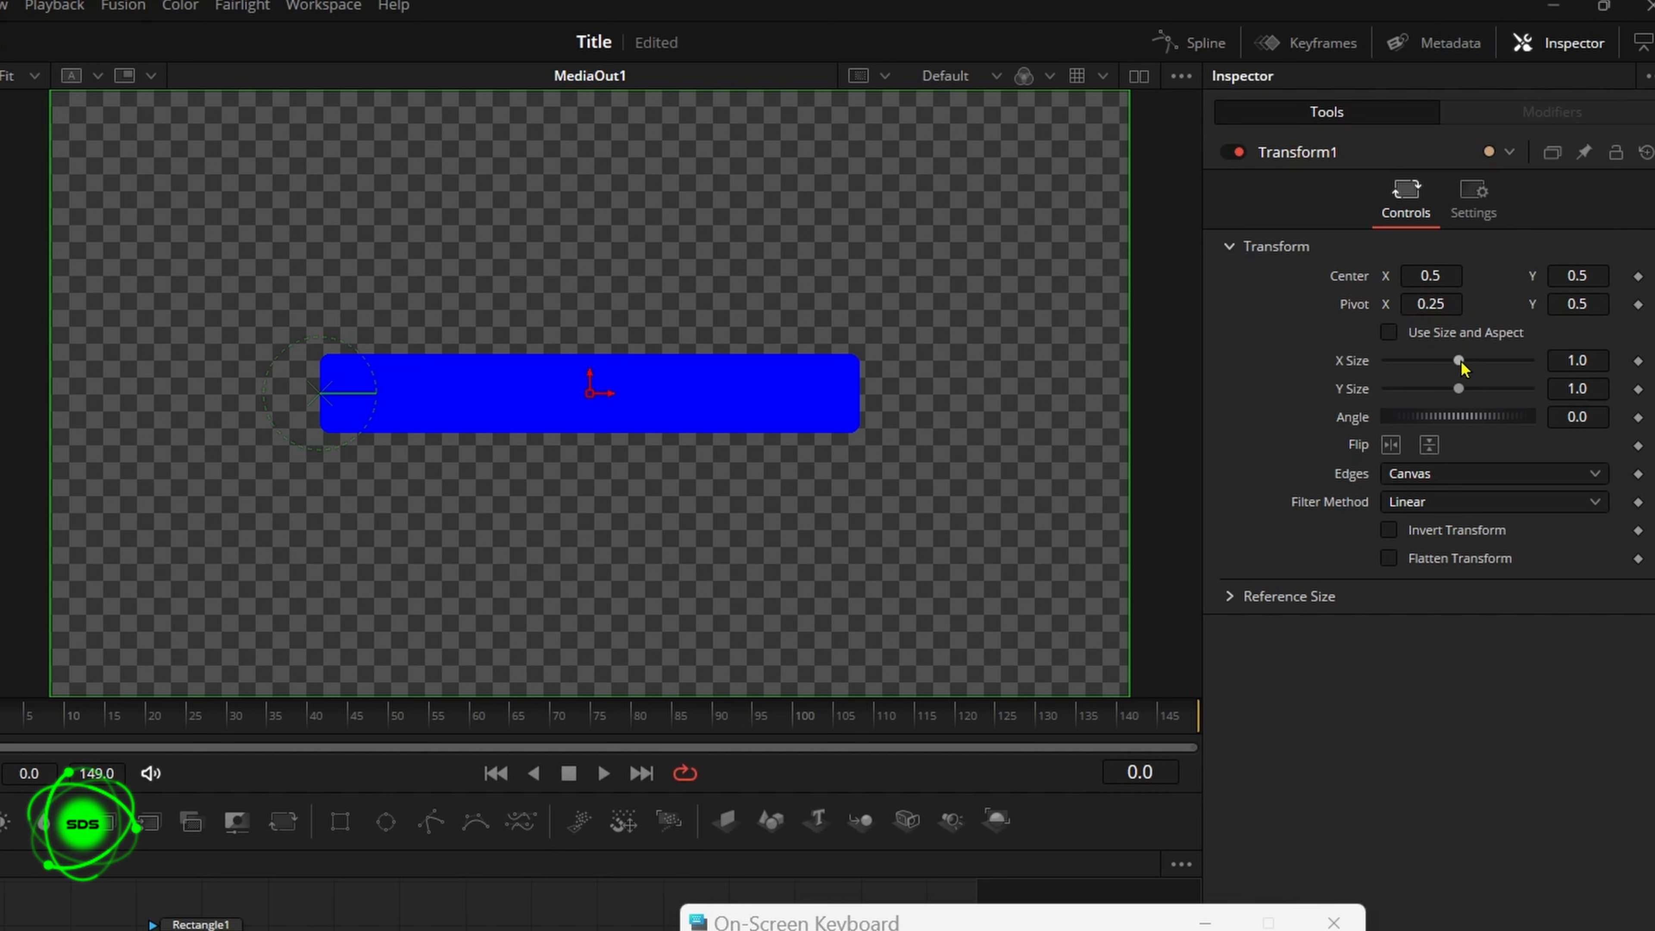
drag(1461, 368, 1368, 370)
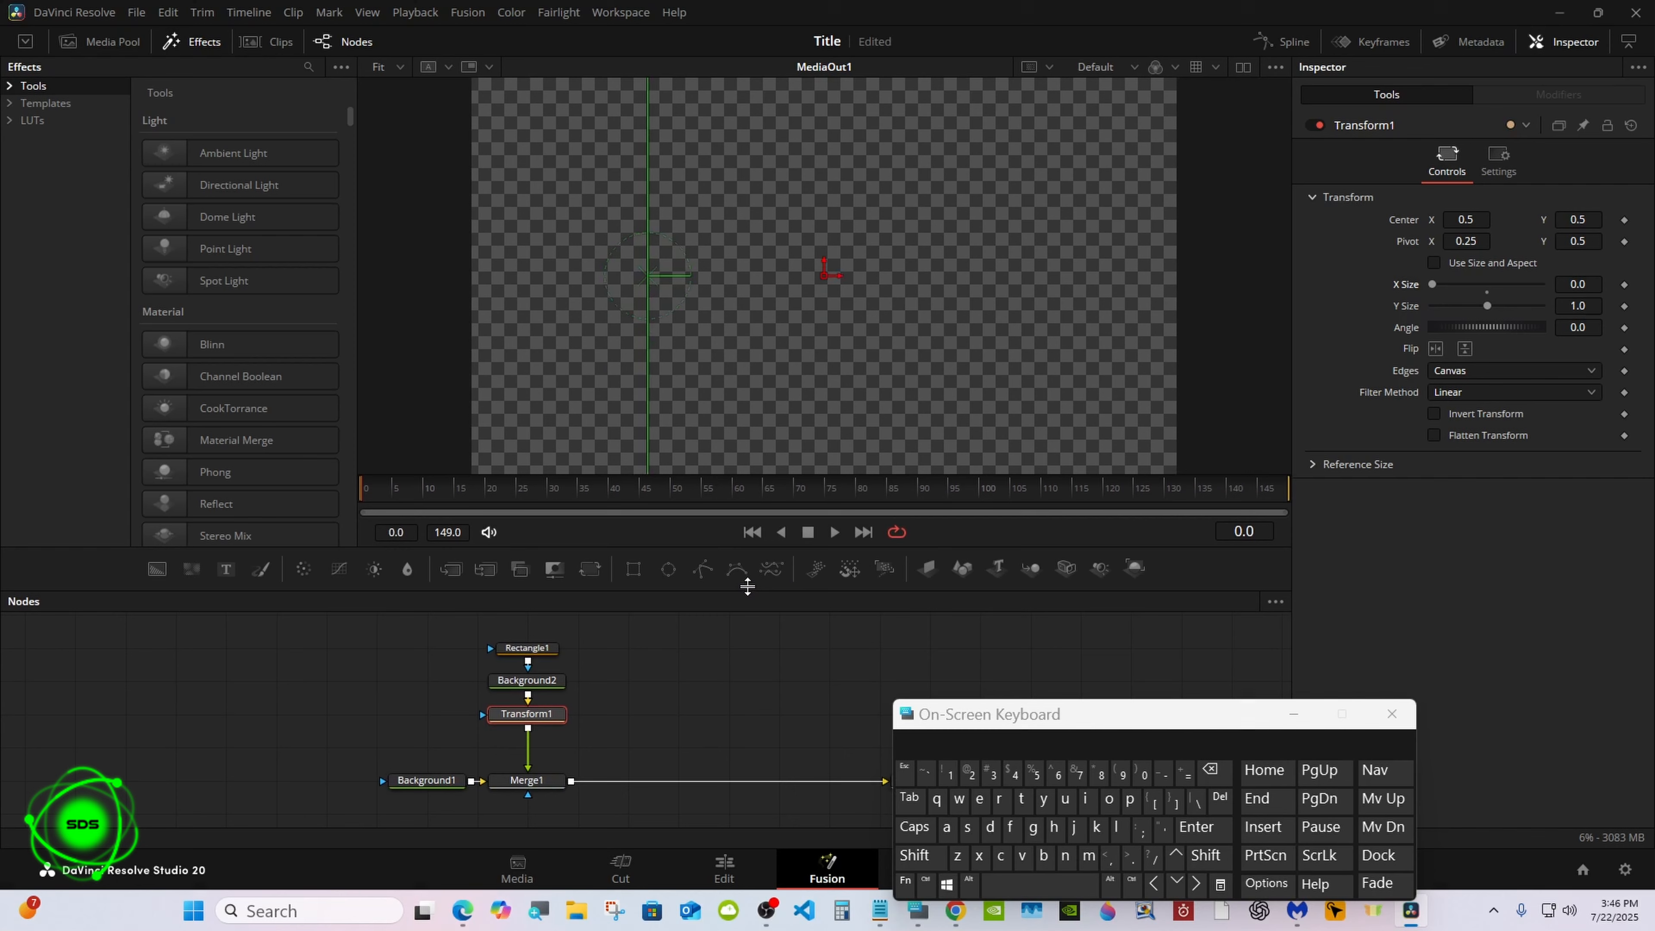
drag(747, 587, 747, 558)
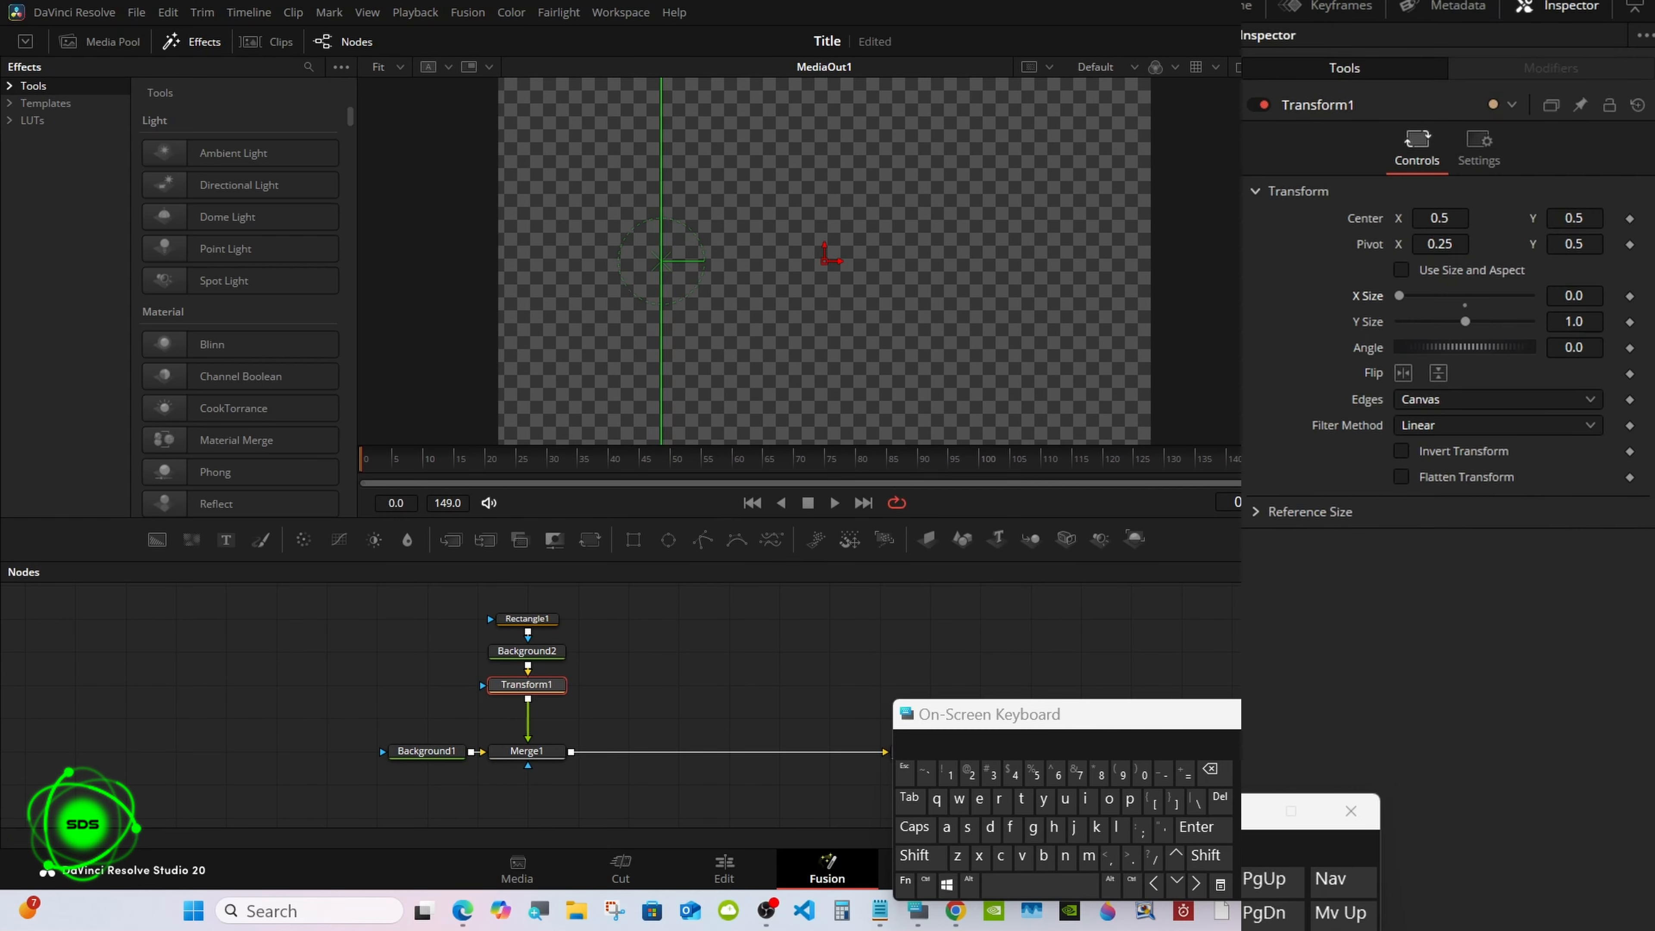
click(1629, 298)
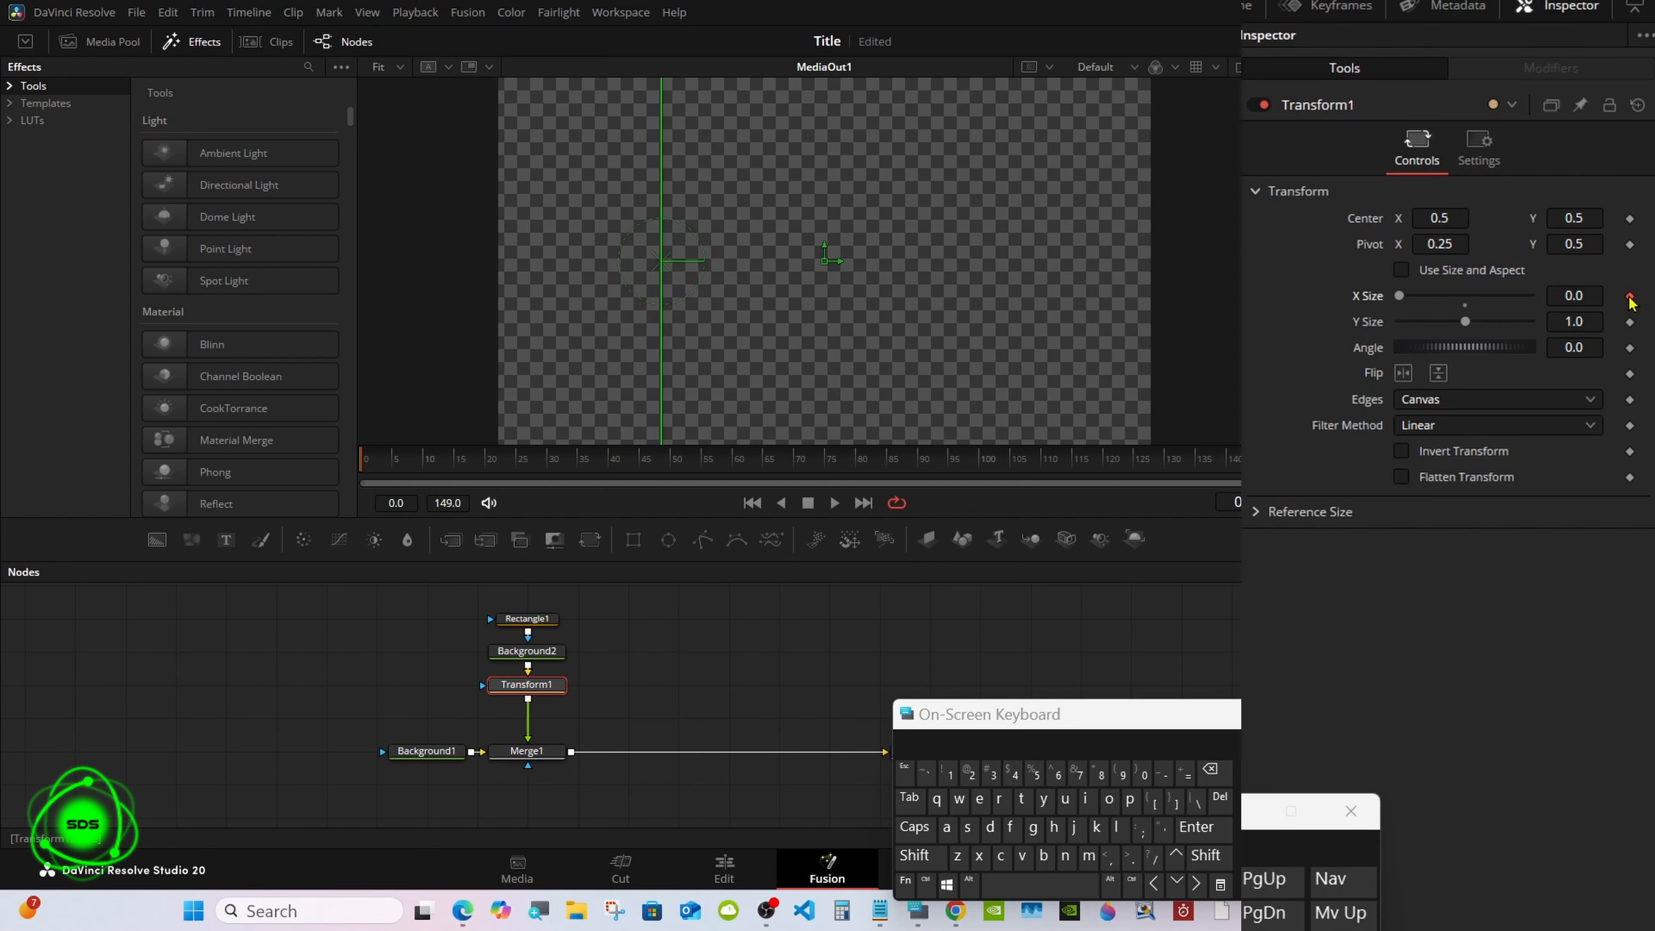
Step: Go to frame 30 and set the Transform1 node's X size to 1.0 as its second keyframe
click(564, 465)
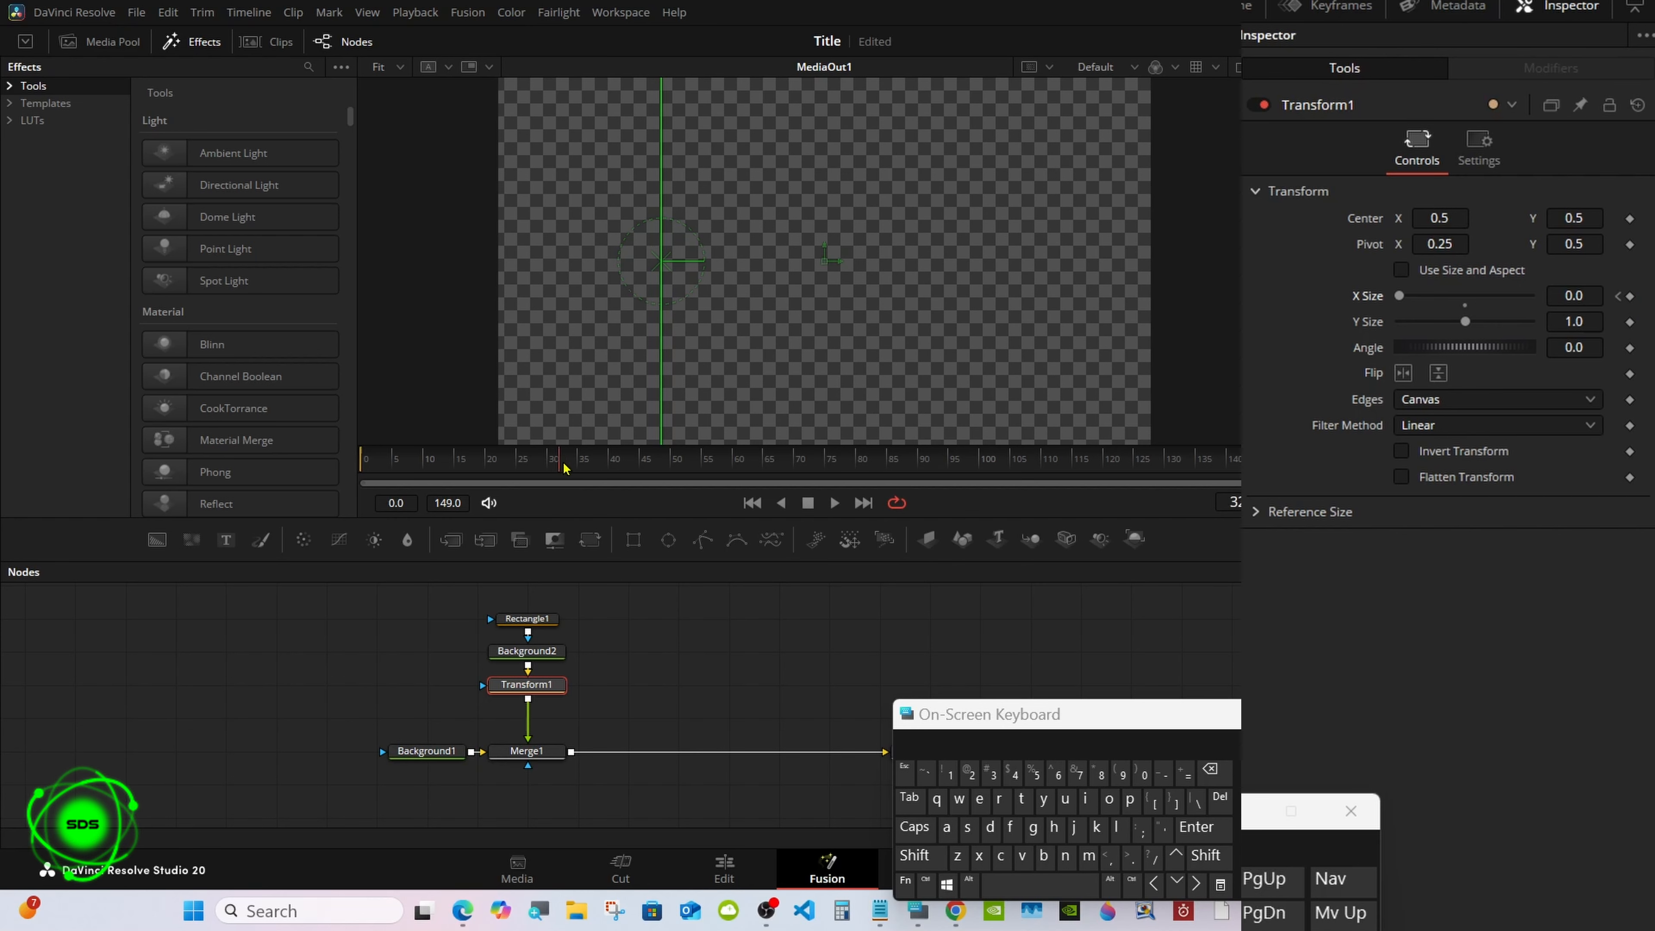
drag(582, 467, 549, 466)
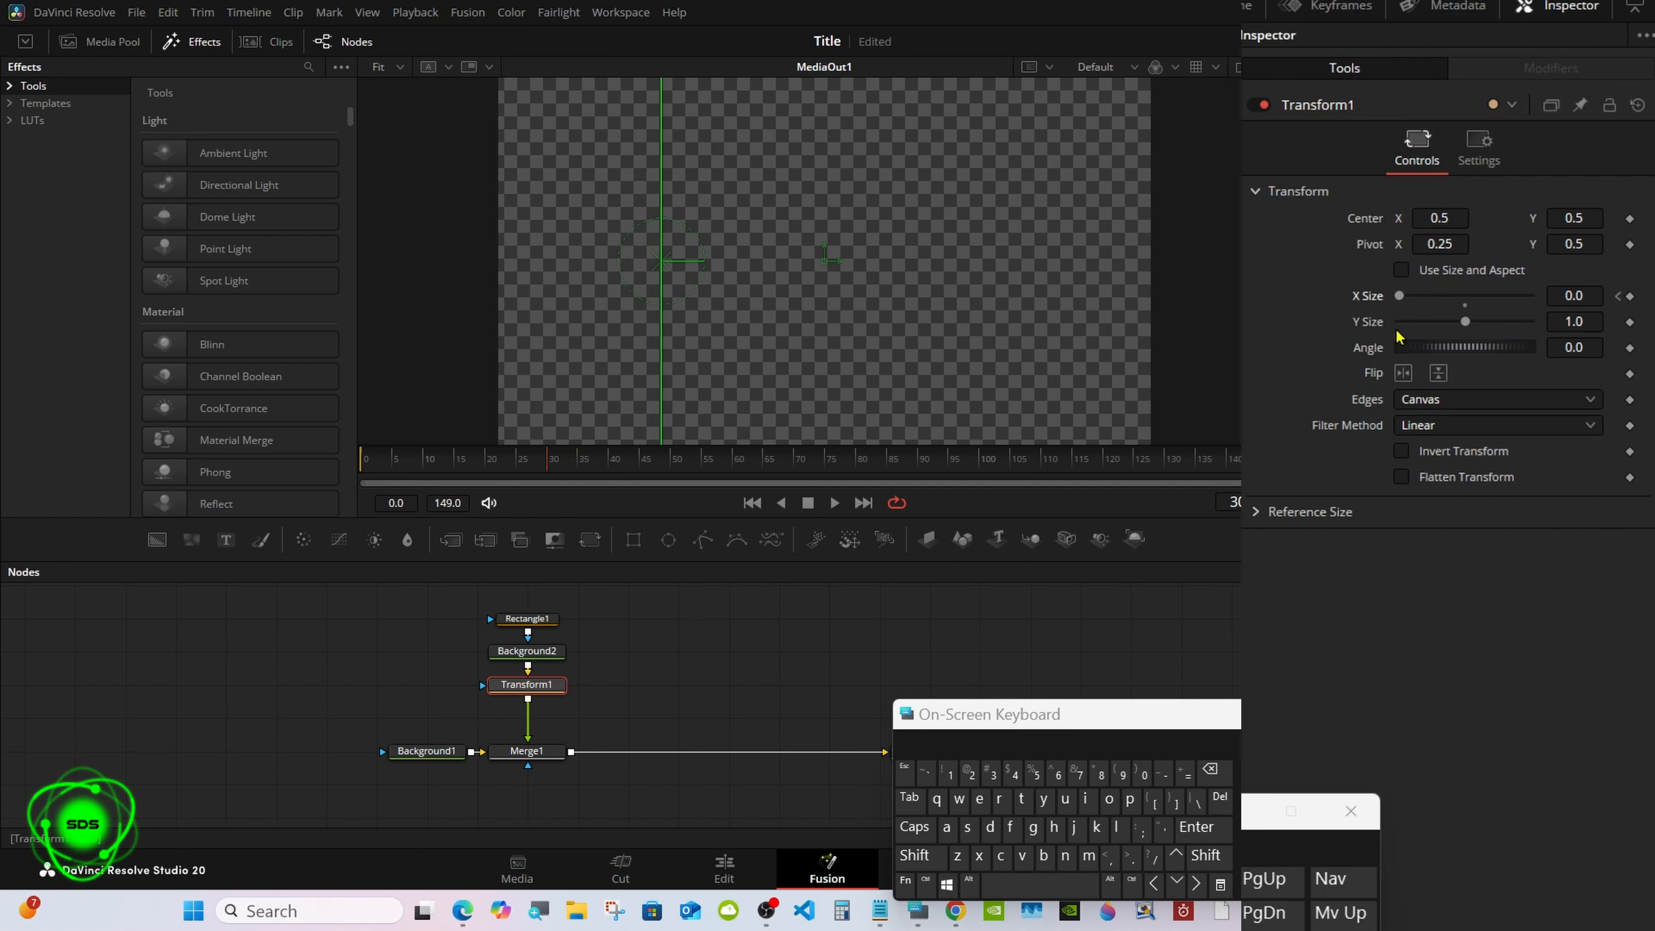
click(1464, 306)
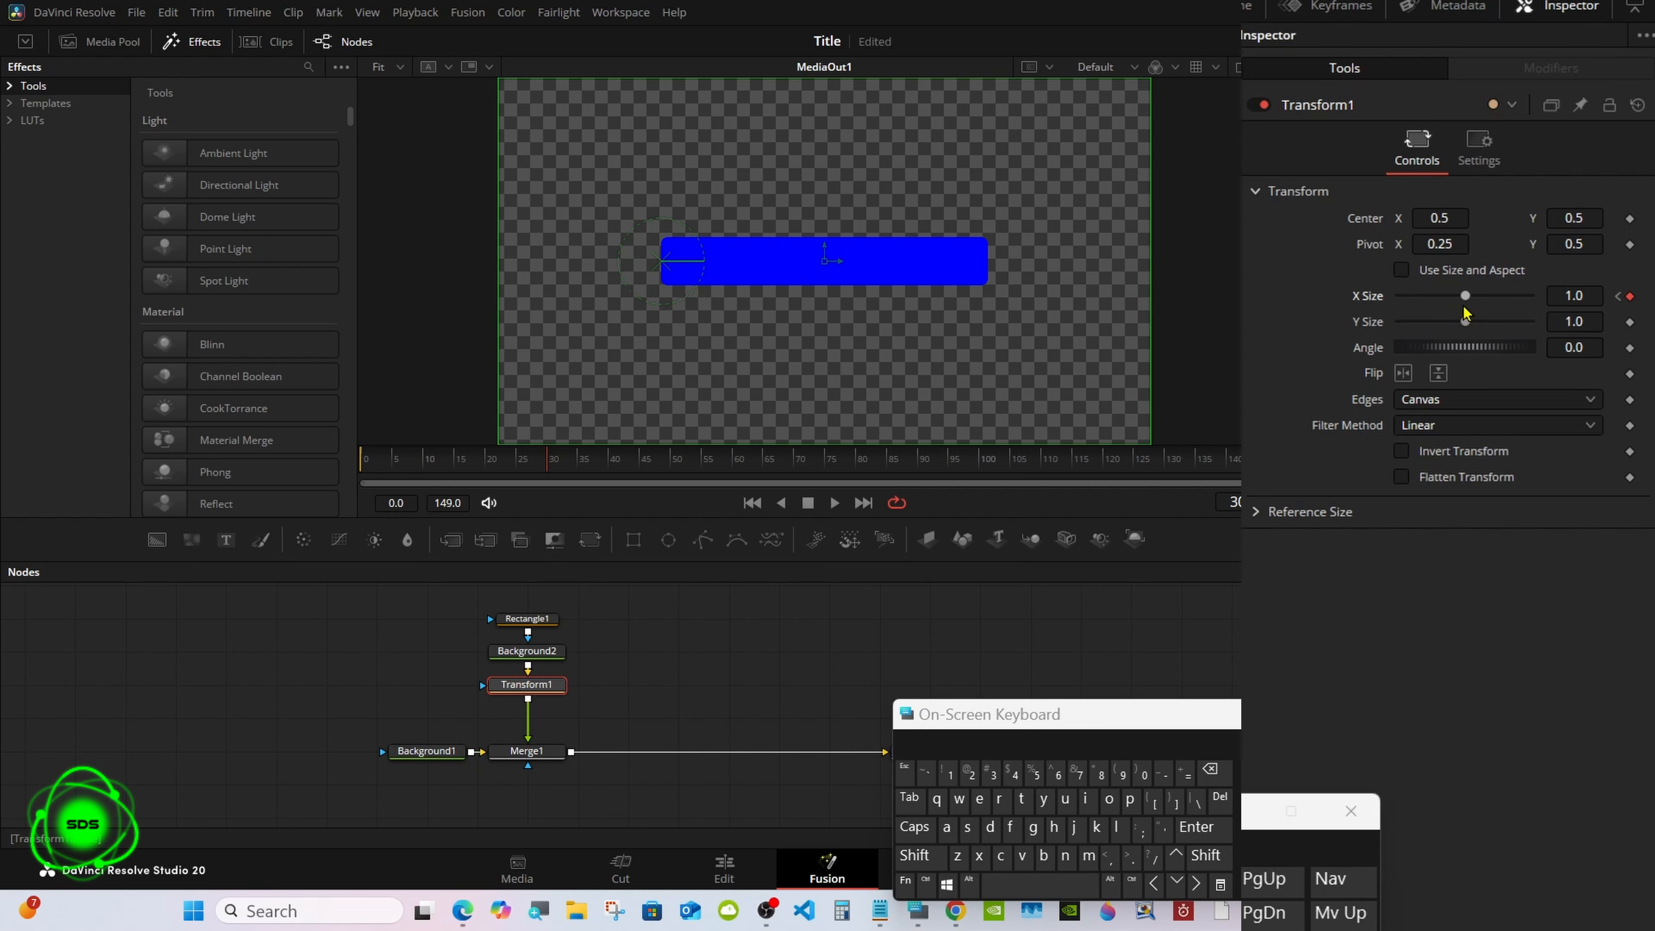
mouse_move(548, 463)
mouse_down()
mouse_move(381, 461)
mouse_move(555, 461)
mouse_up()
drag(954, 715, 1184, 716)
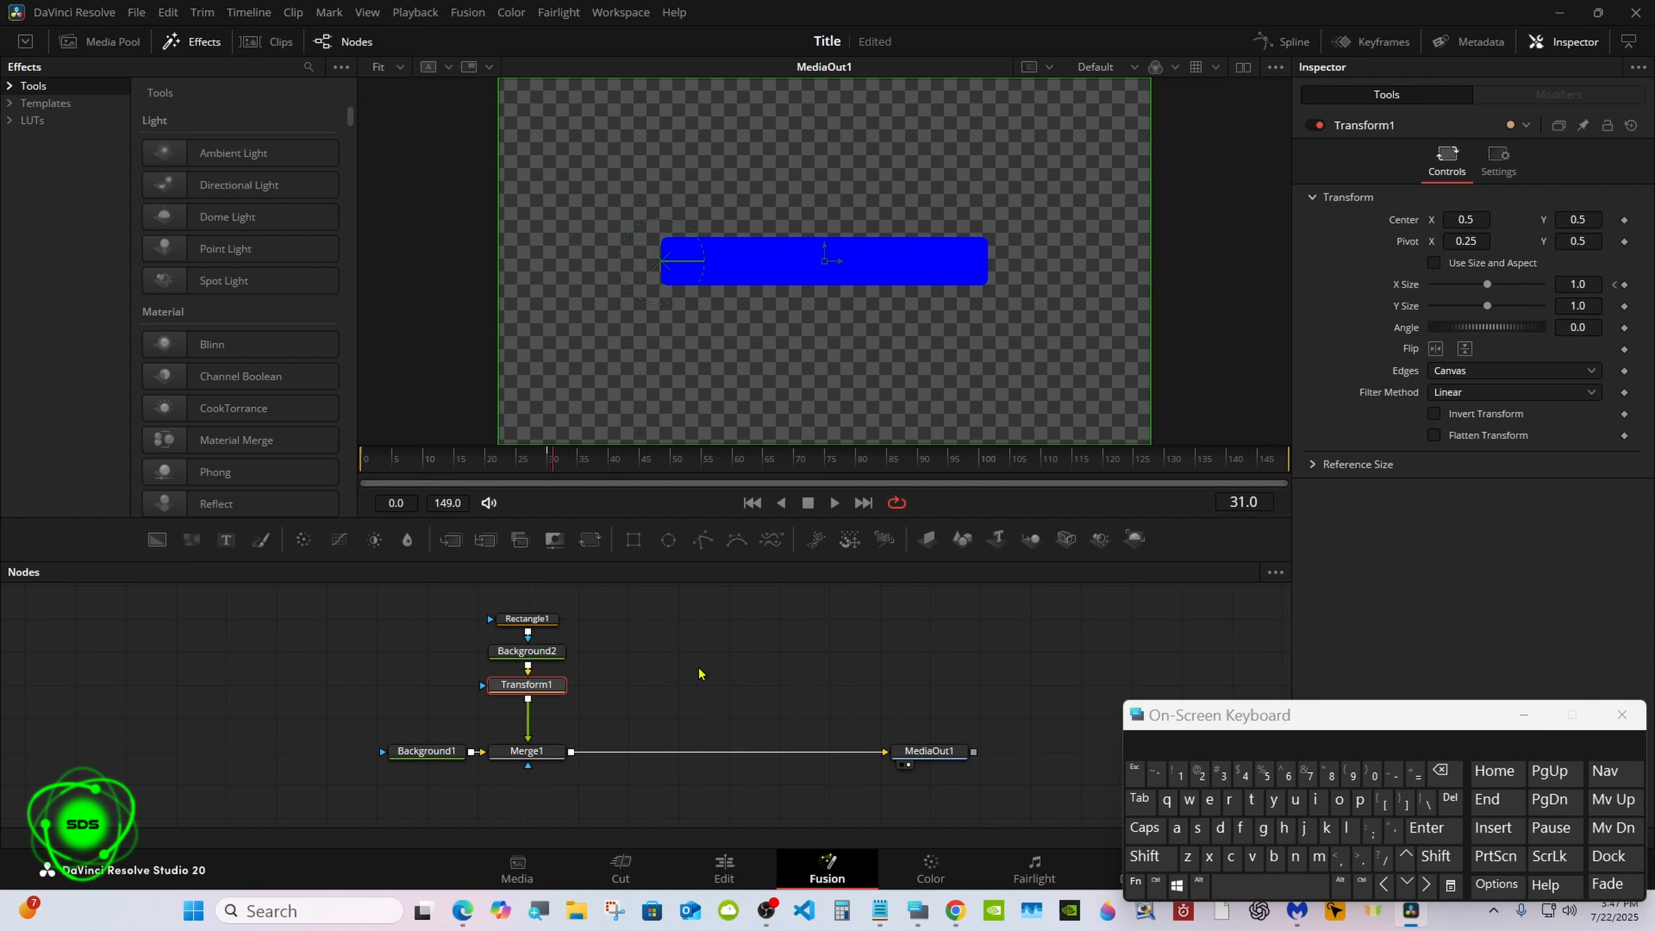
Step: Paste an instance of the Rectangle1 mask beside the original and deinstance its Center setting
click(540, 621)
right_click(546, 624)
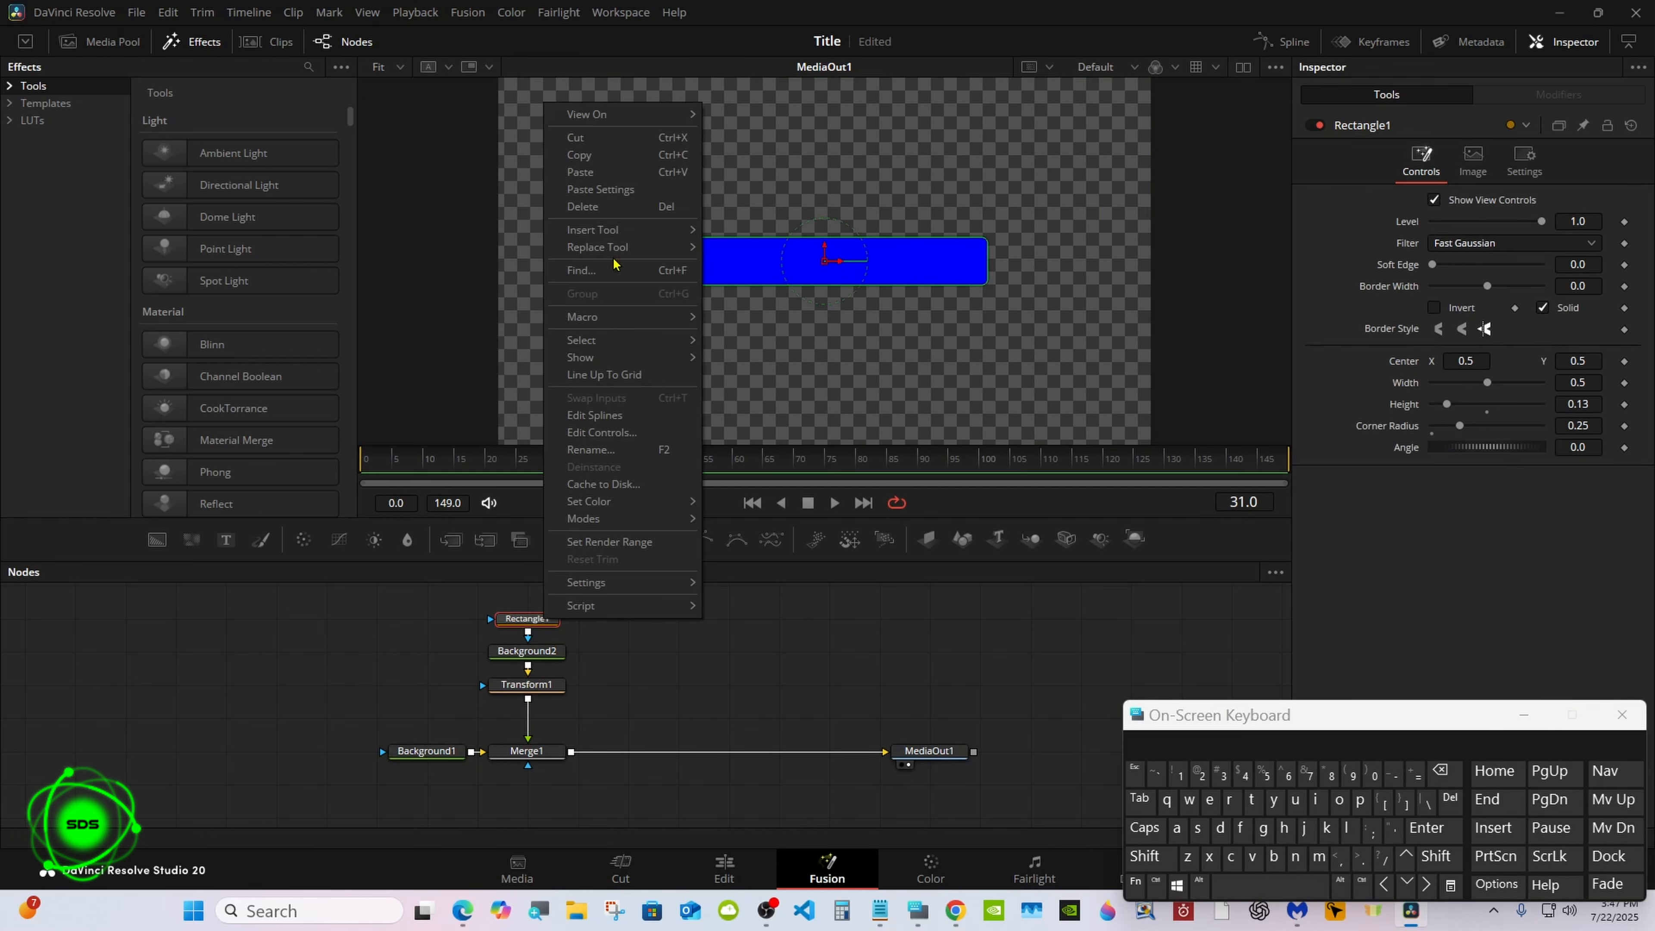
click(609, 157)
click(654, 621)
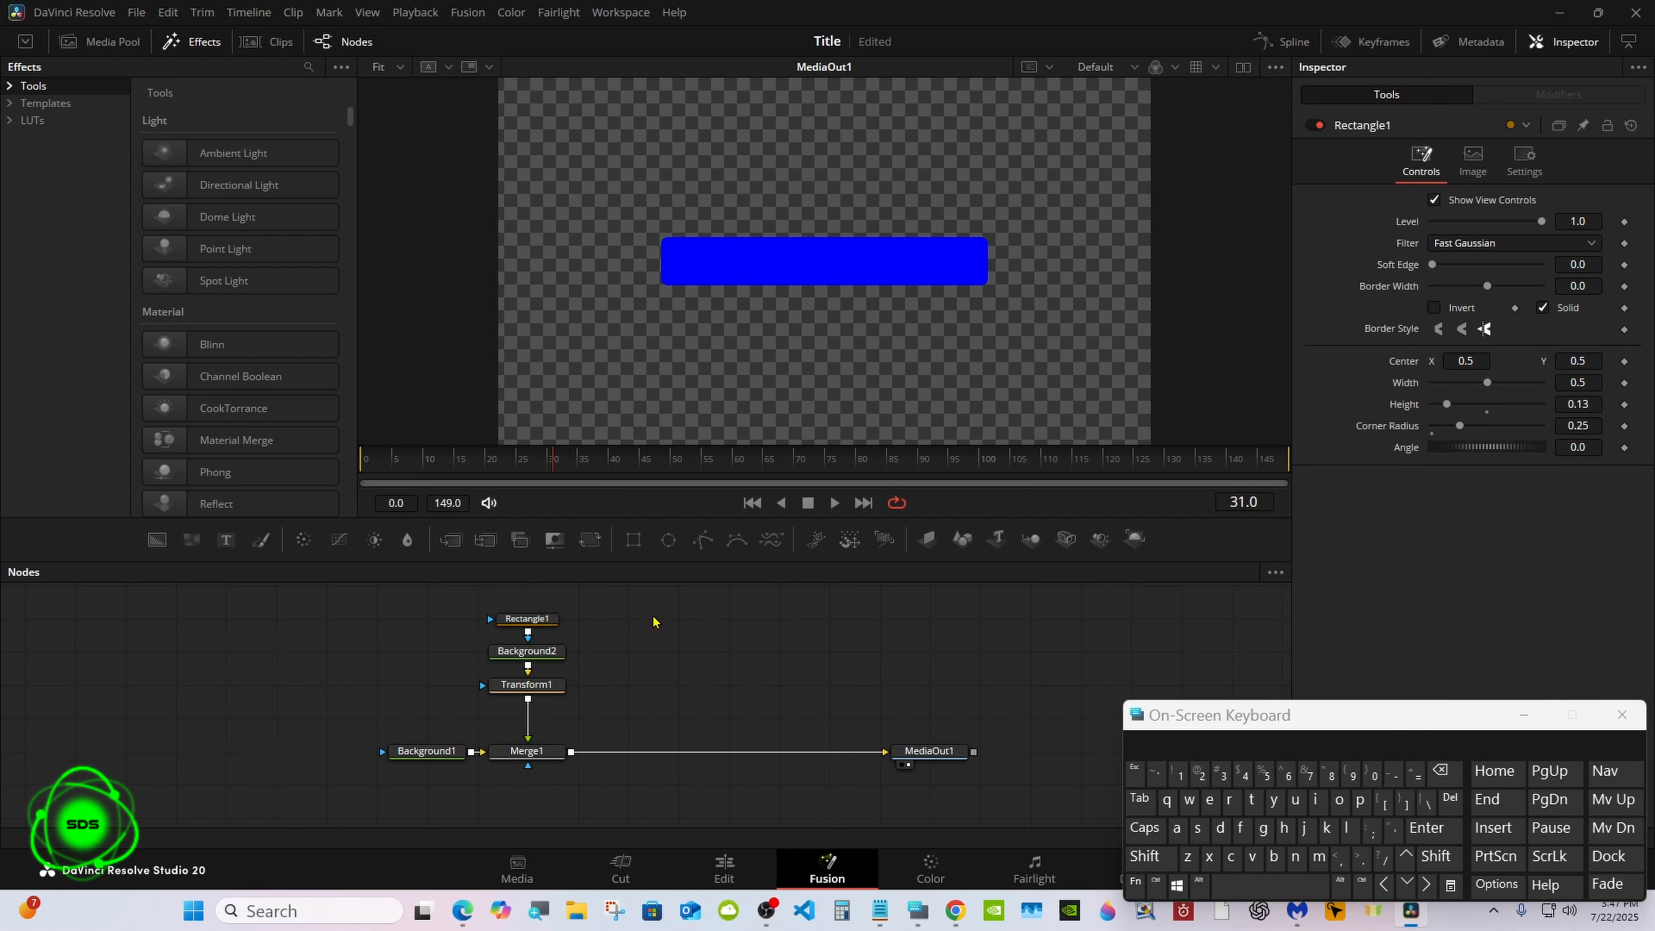
right_click(654, 622)
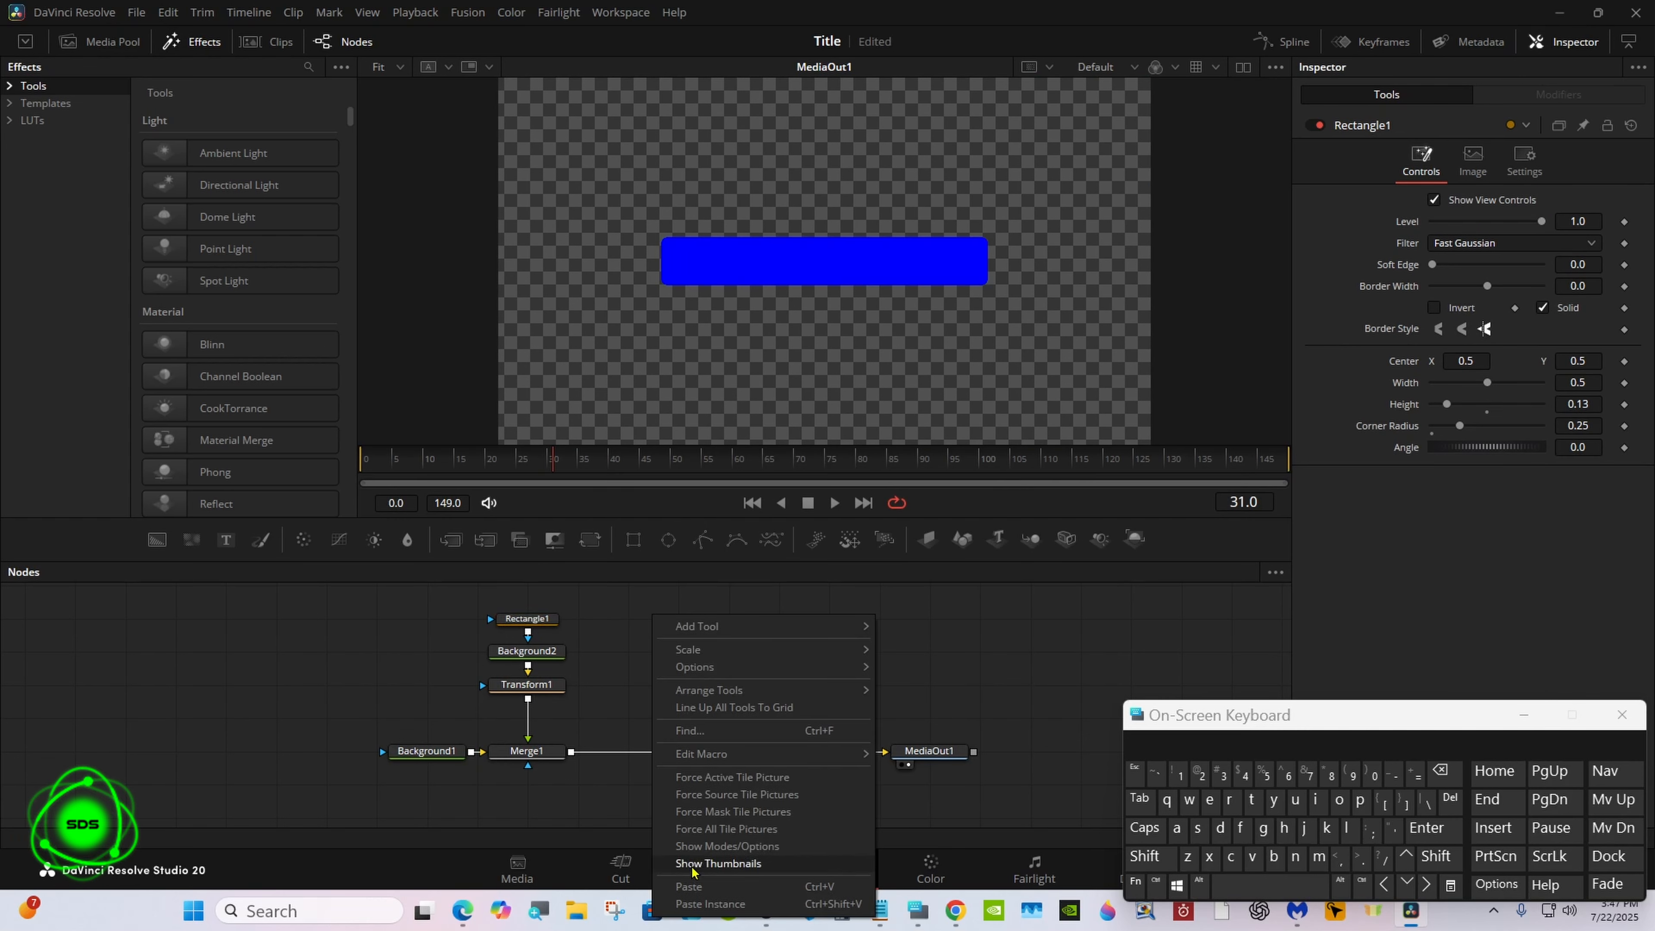
click(710, 869)
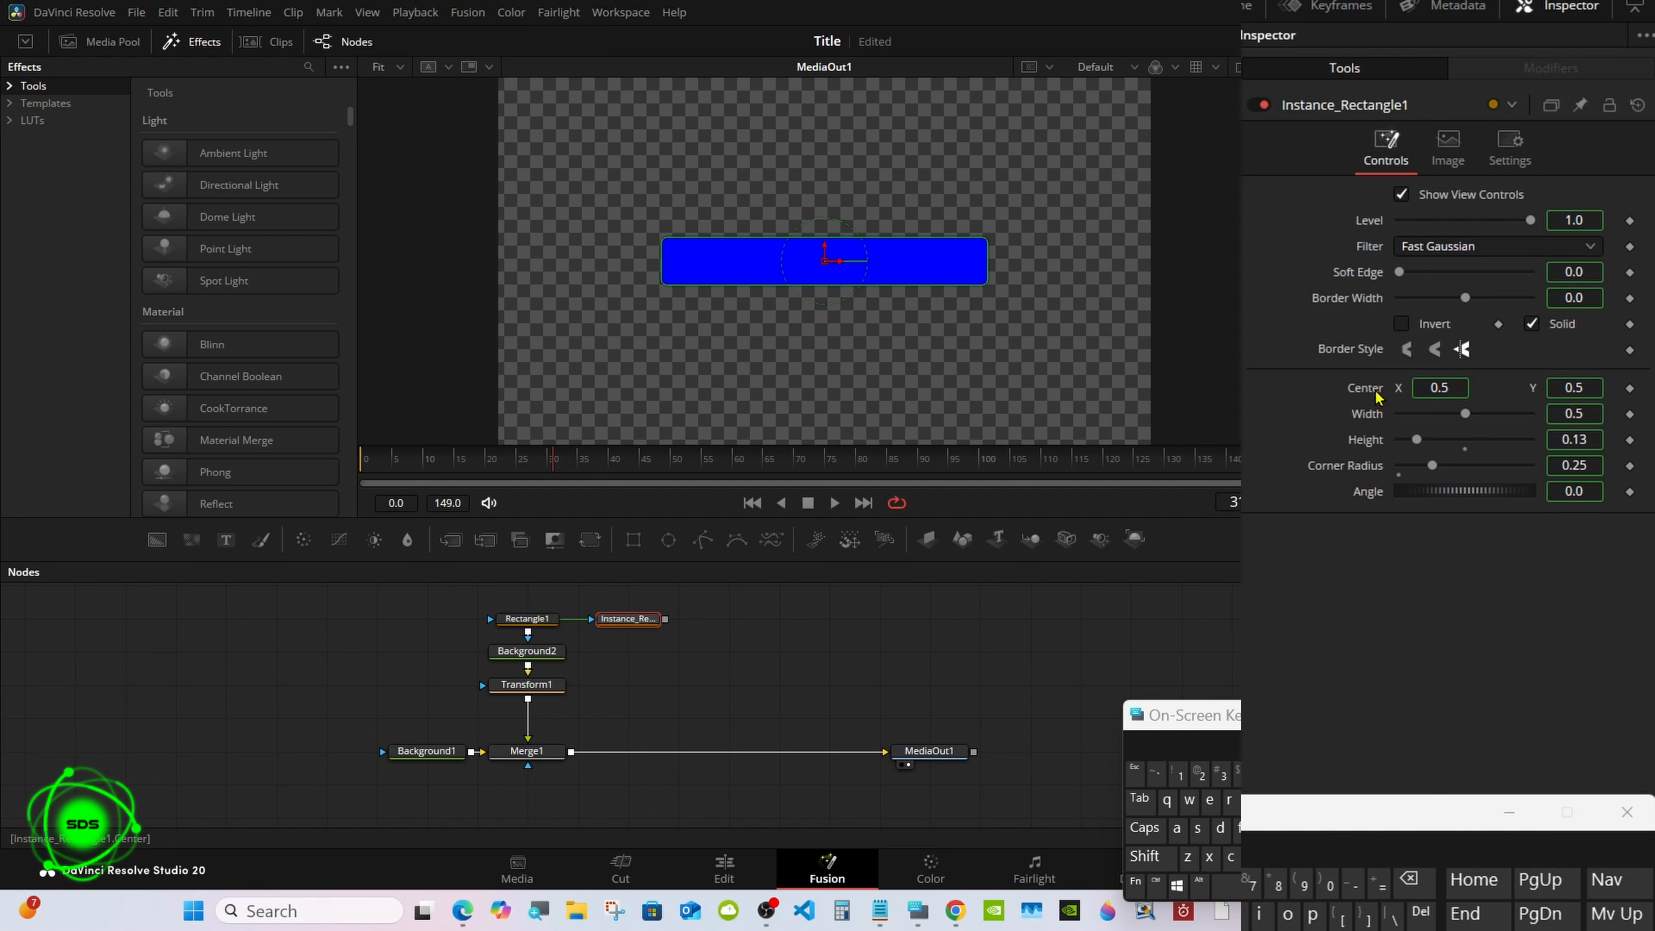
right_click(1376, 397)
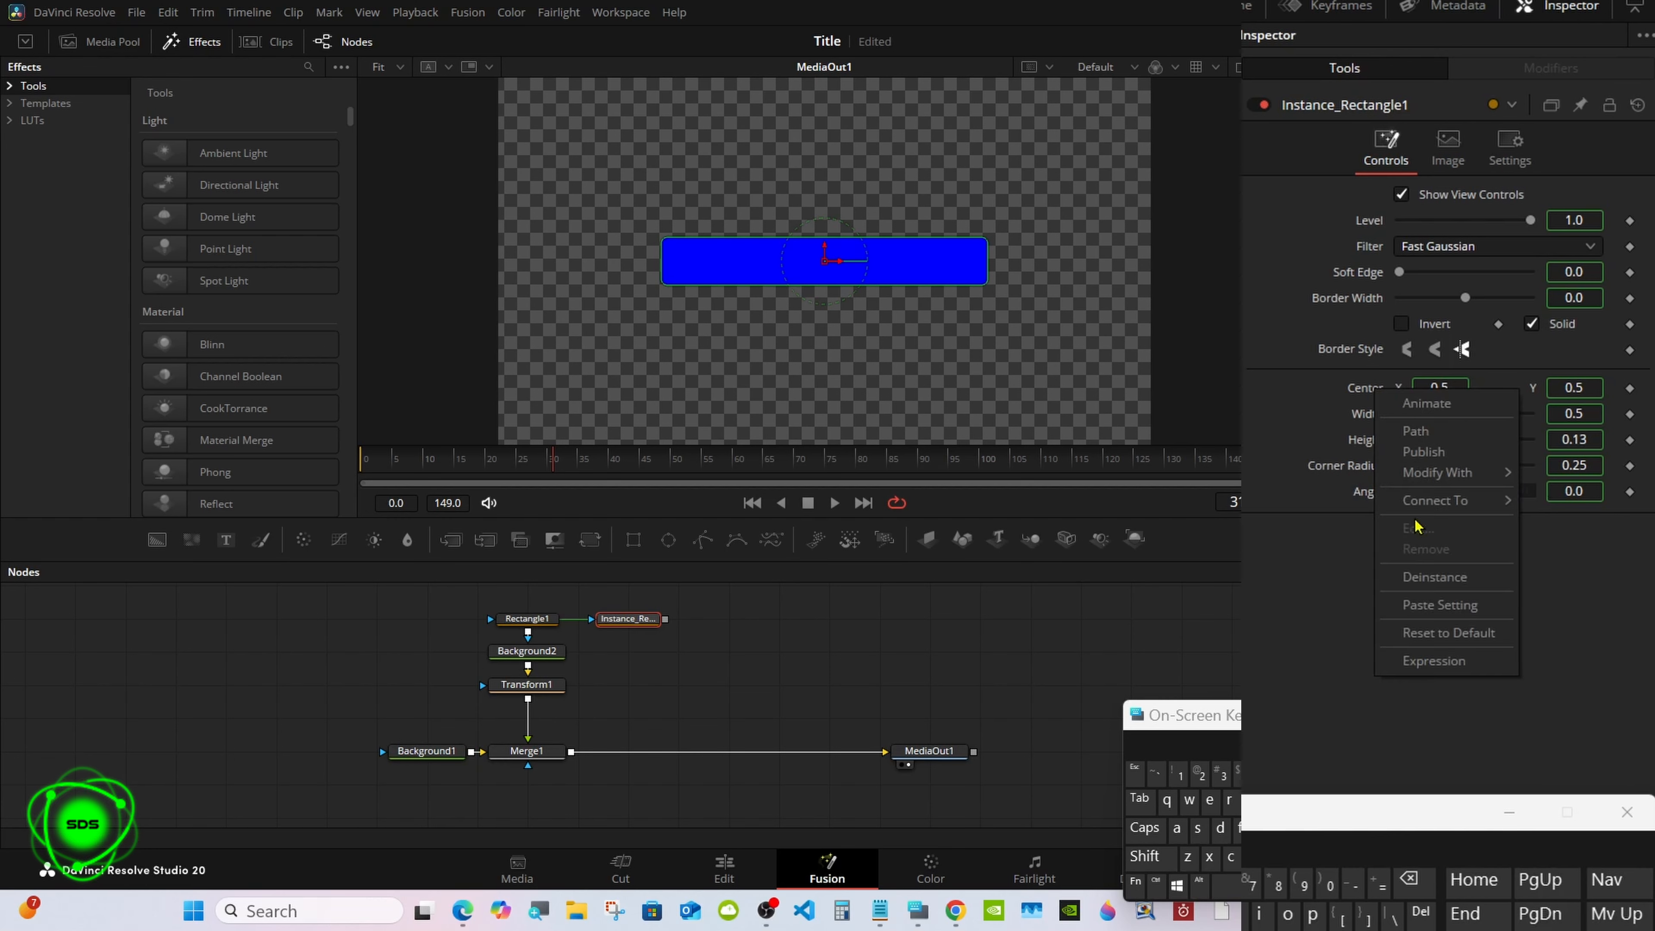
click(1423, 589)
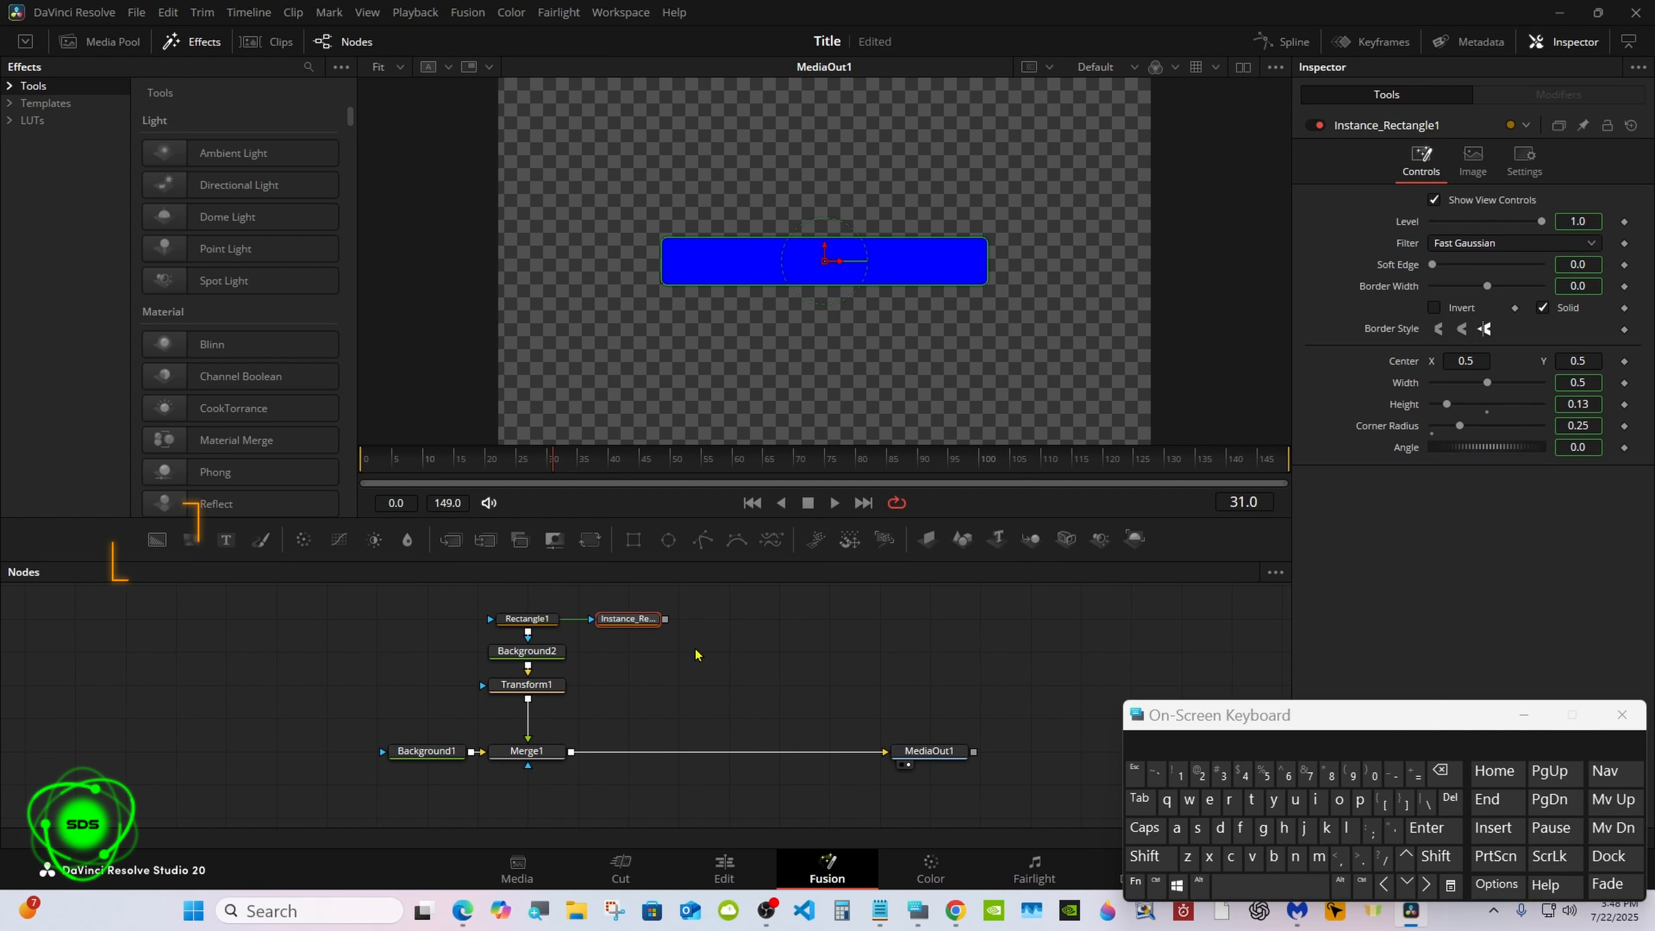
Step: Add a Background node masked by the rectangle instance and paste an instance of Transform1 below it
drag(149, 547, 627, 651)
right_click(527, 696)
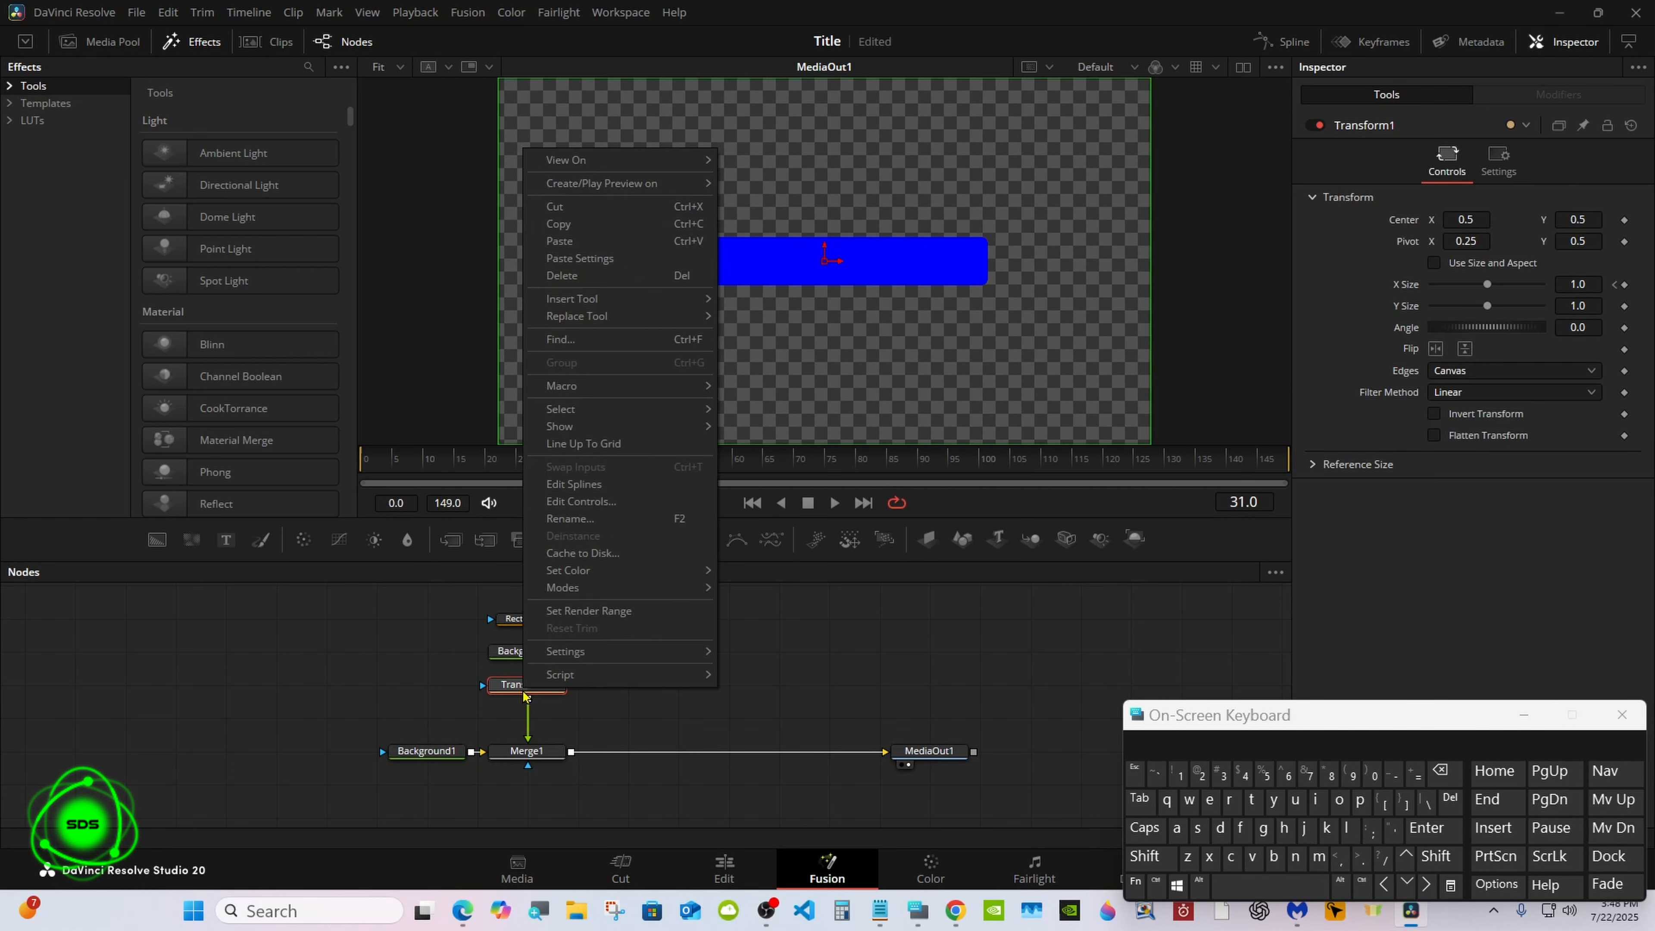
click(602, 225)
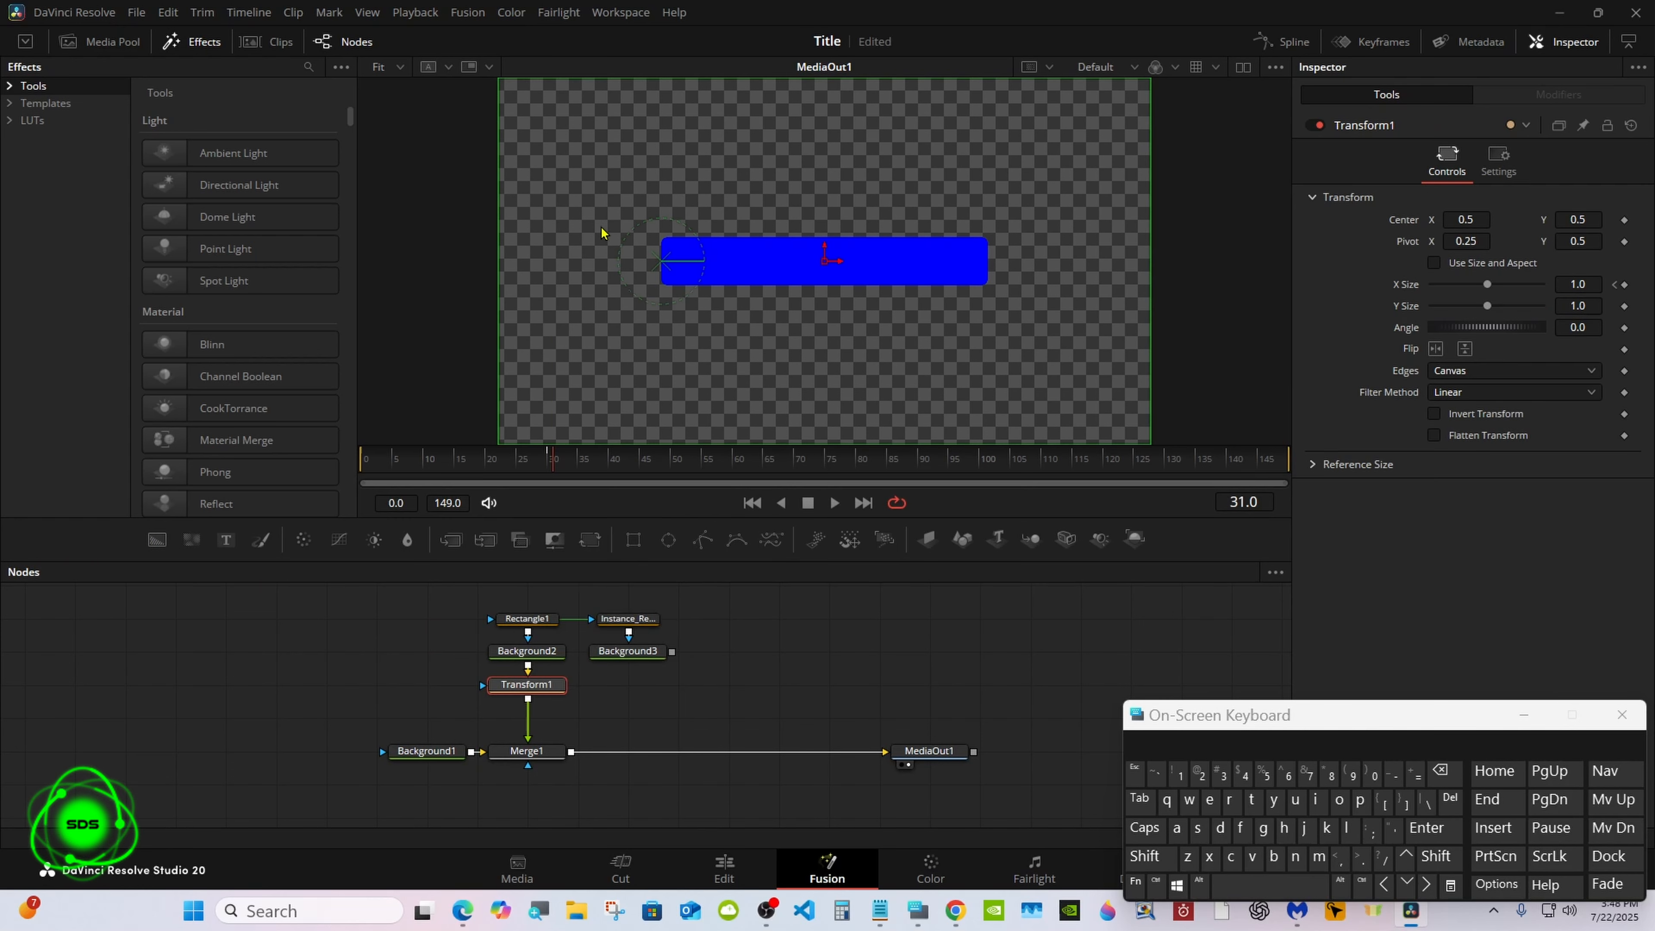
click(620, 695)
right_click(620, 692)
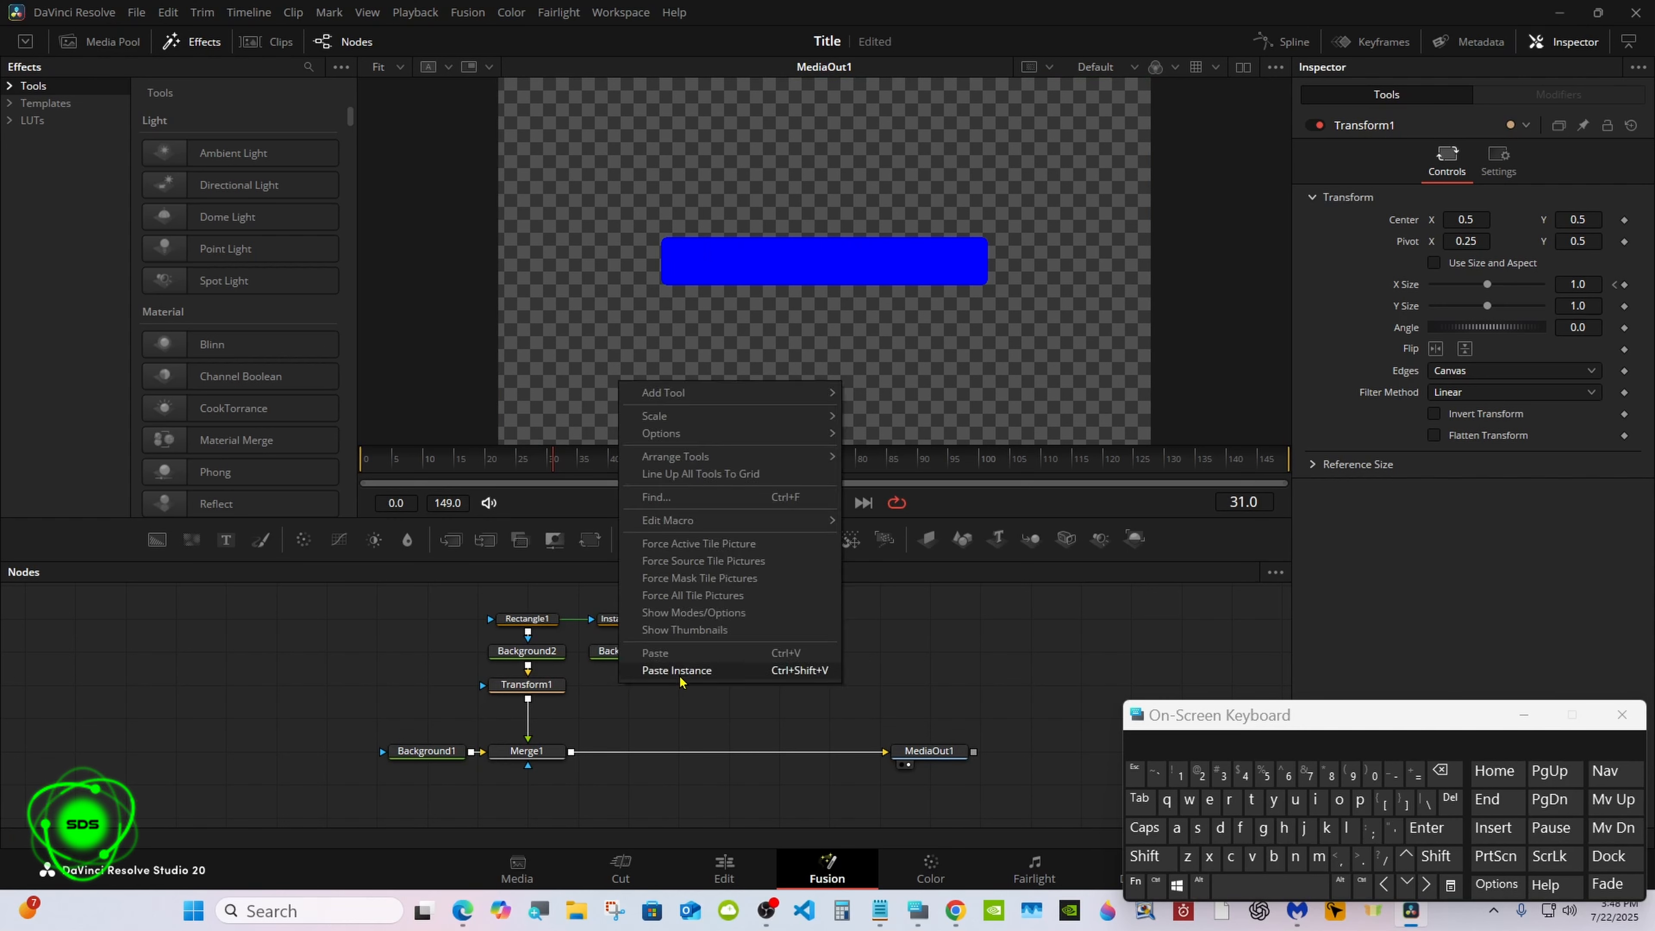
click(677, 670)
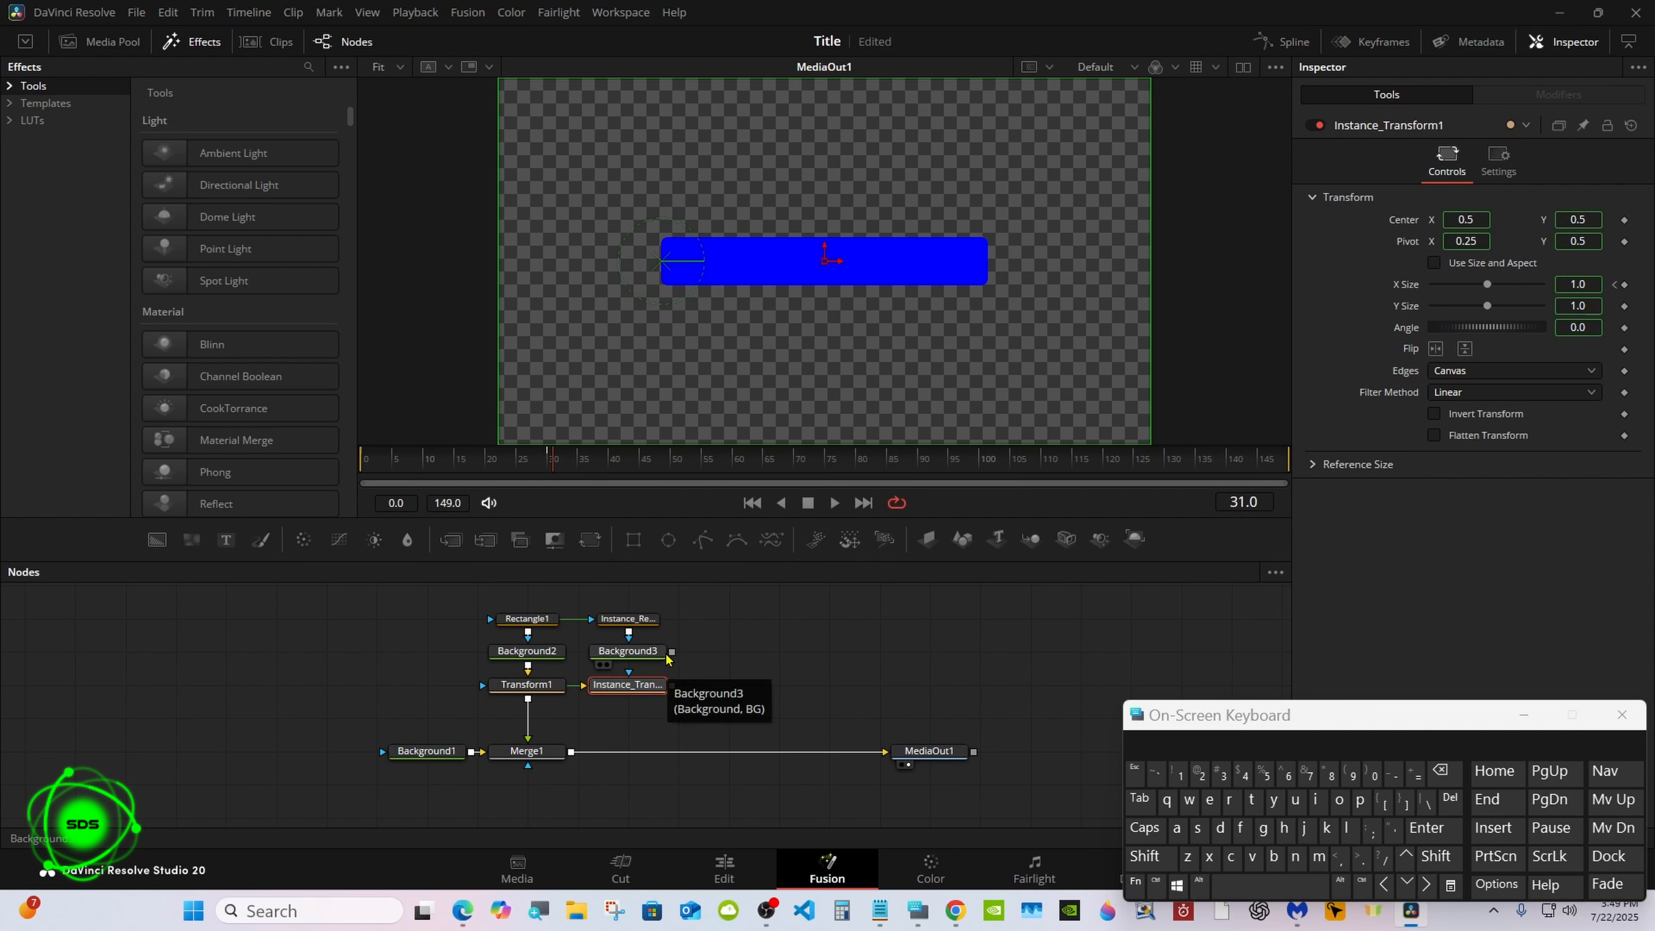
Step: Connect Background3 through the Transform1 instance, merge it over Merge1's output, and set Background3's red value to 1.0
drag(672, 652, 629, 753)
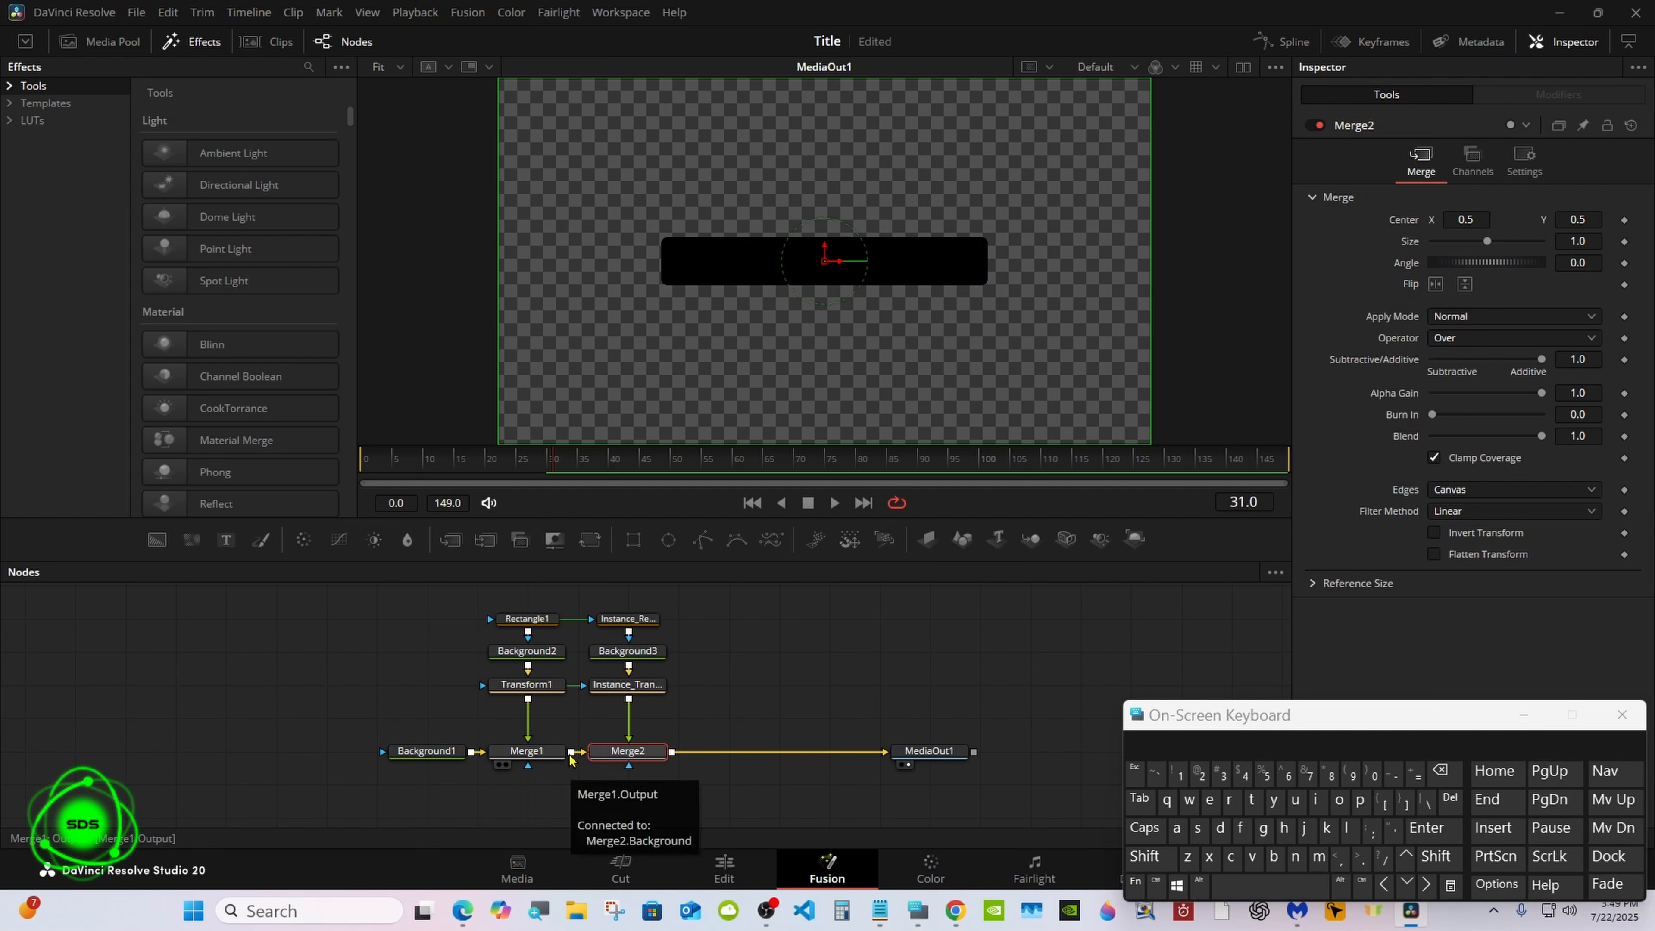
click(637, 655)
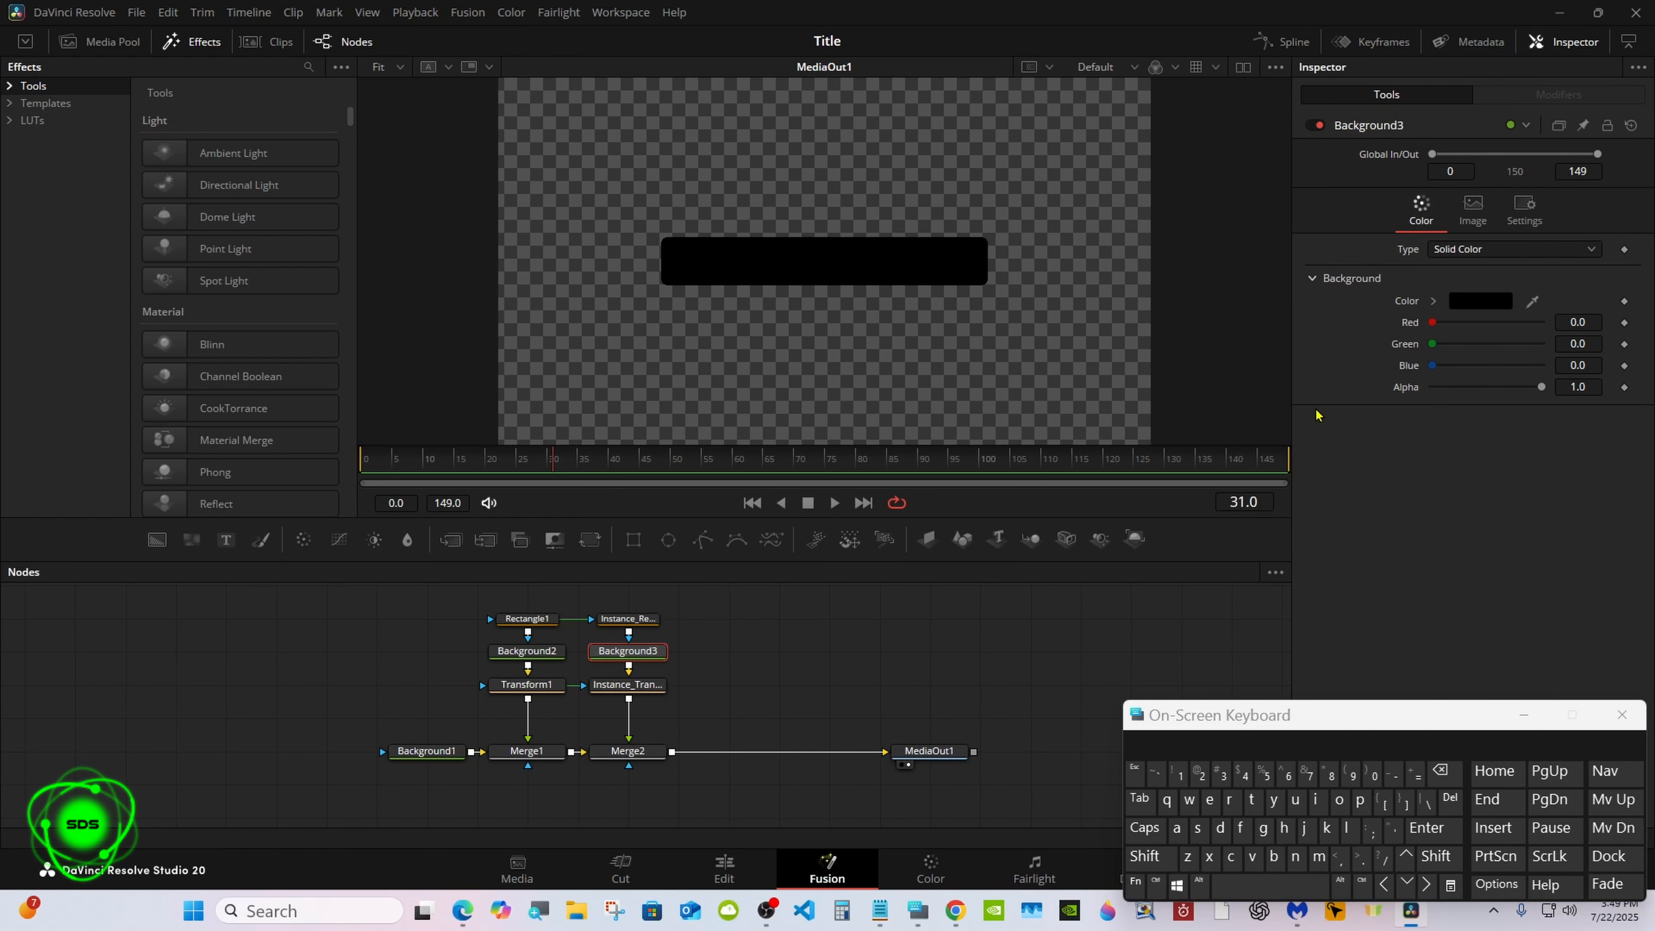
drag(1427, 326, 1544, 324)
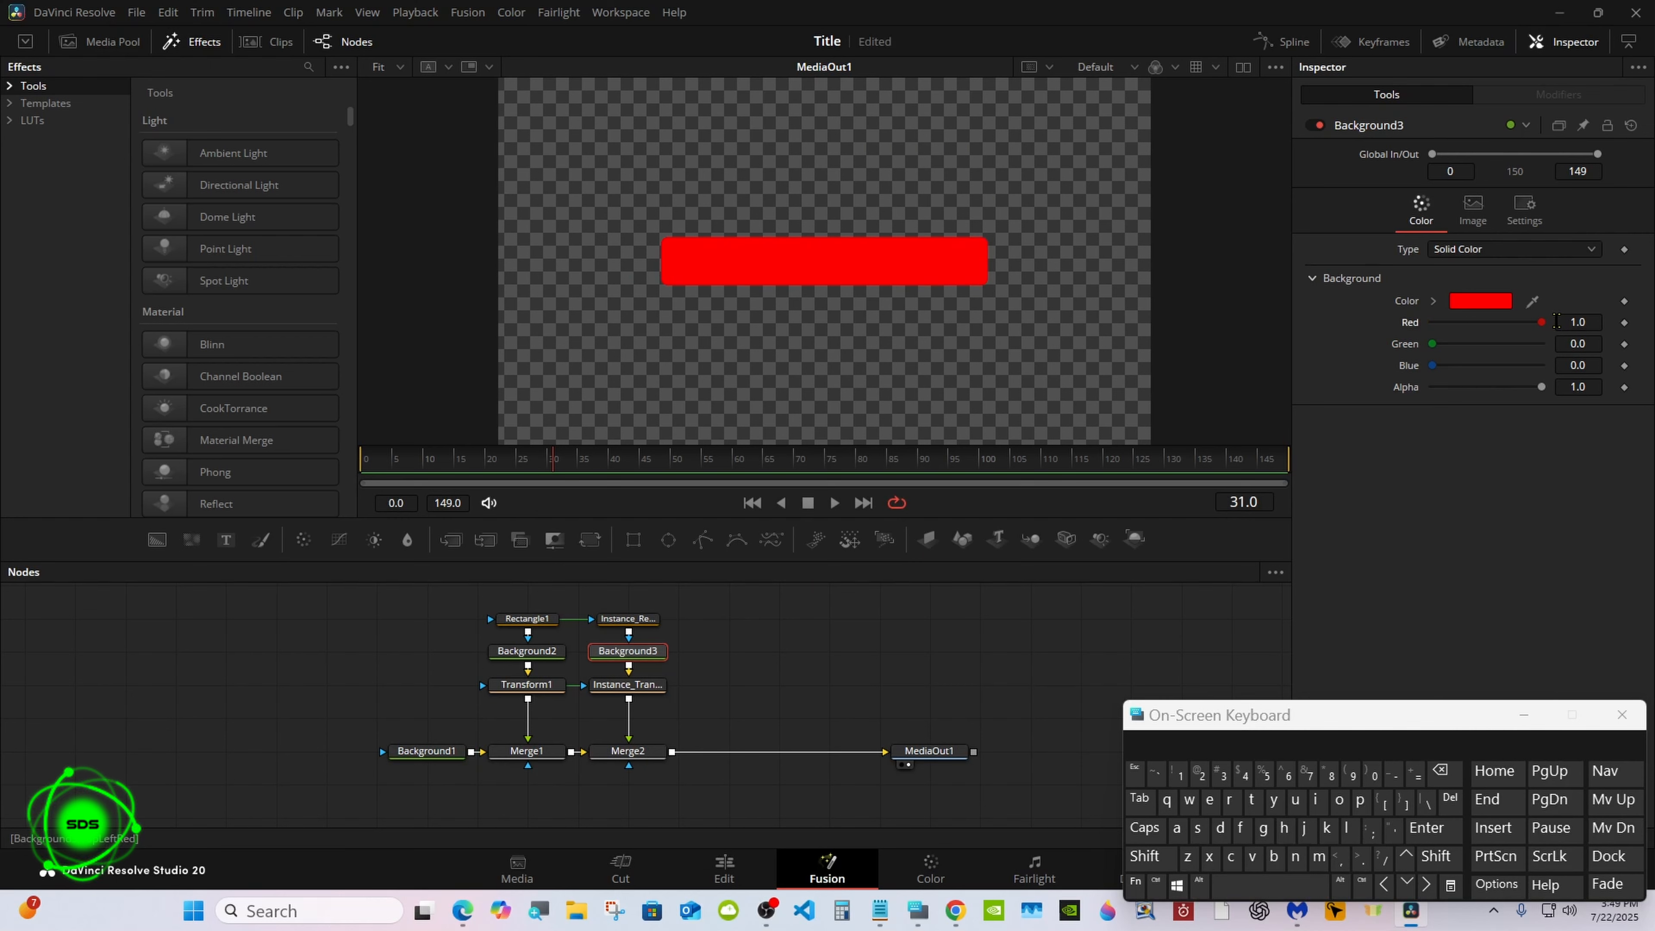
Step: Raise the blue bar behind the red one by setting Rectangle1's center Y to 0.54
click(524, 620)
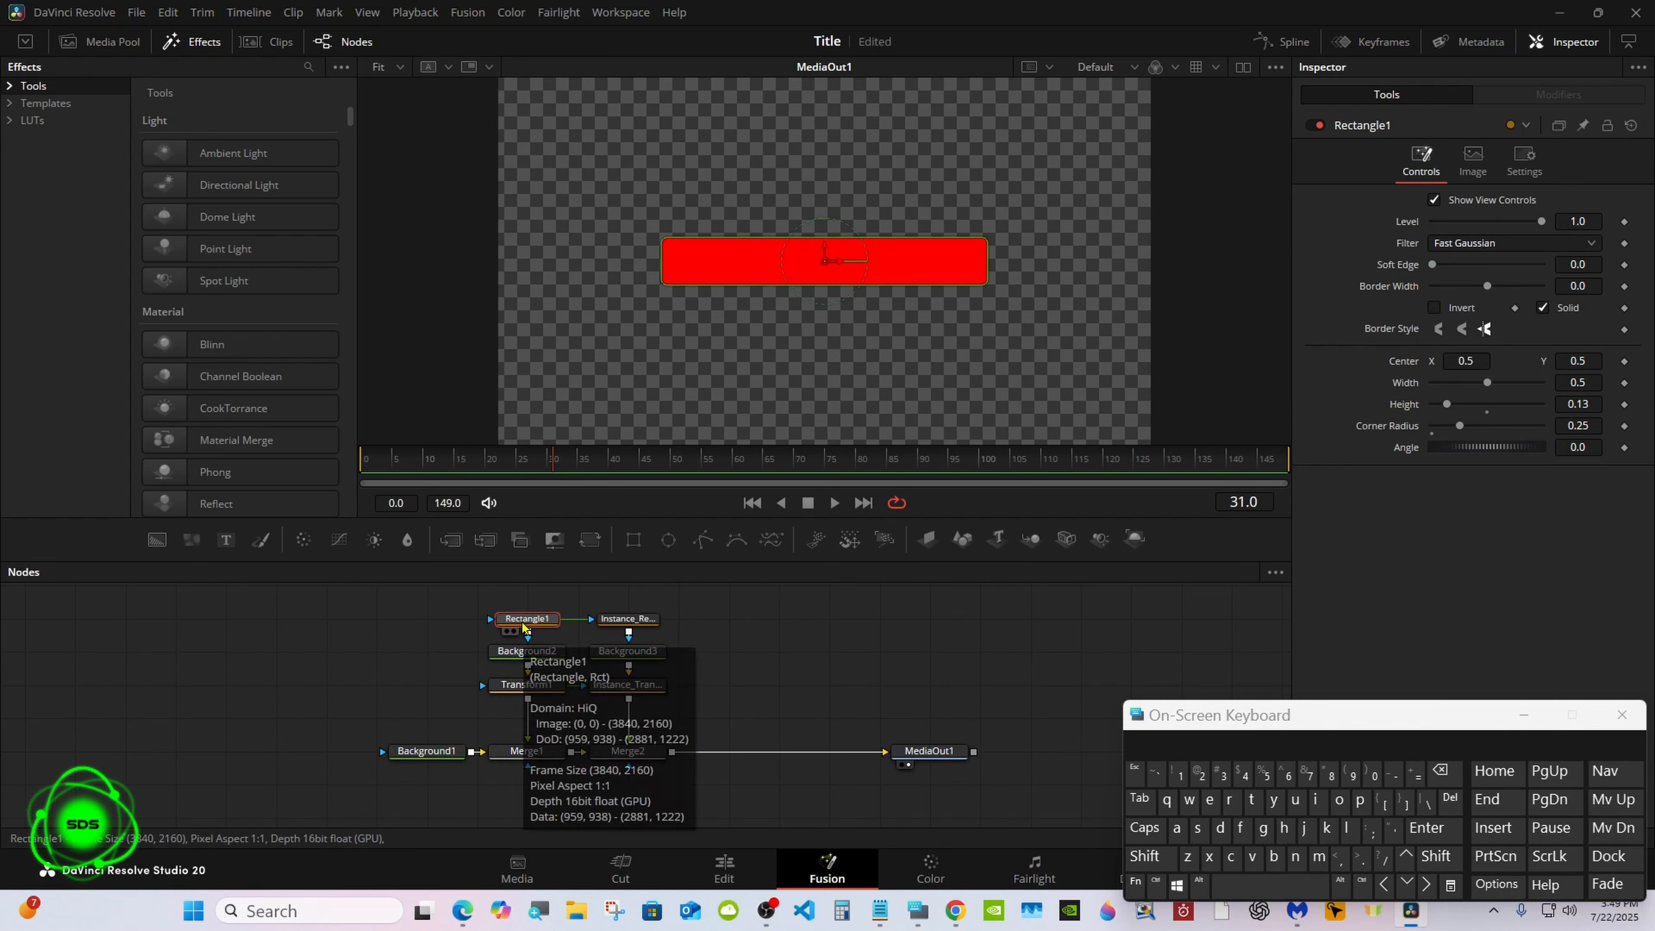
click(610, 622)
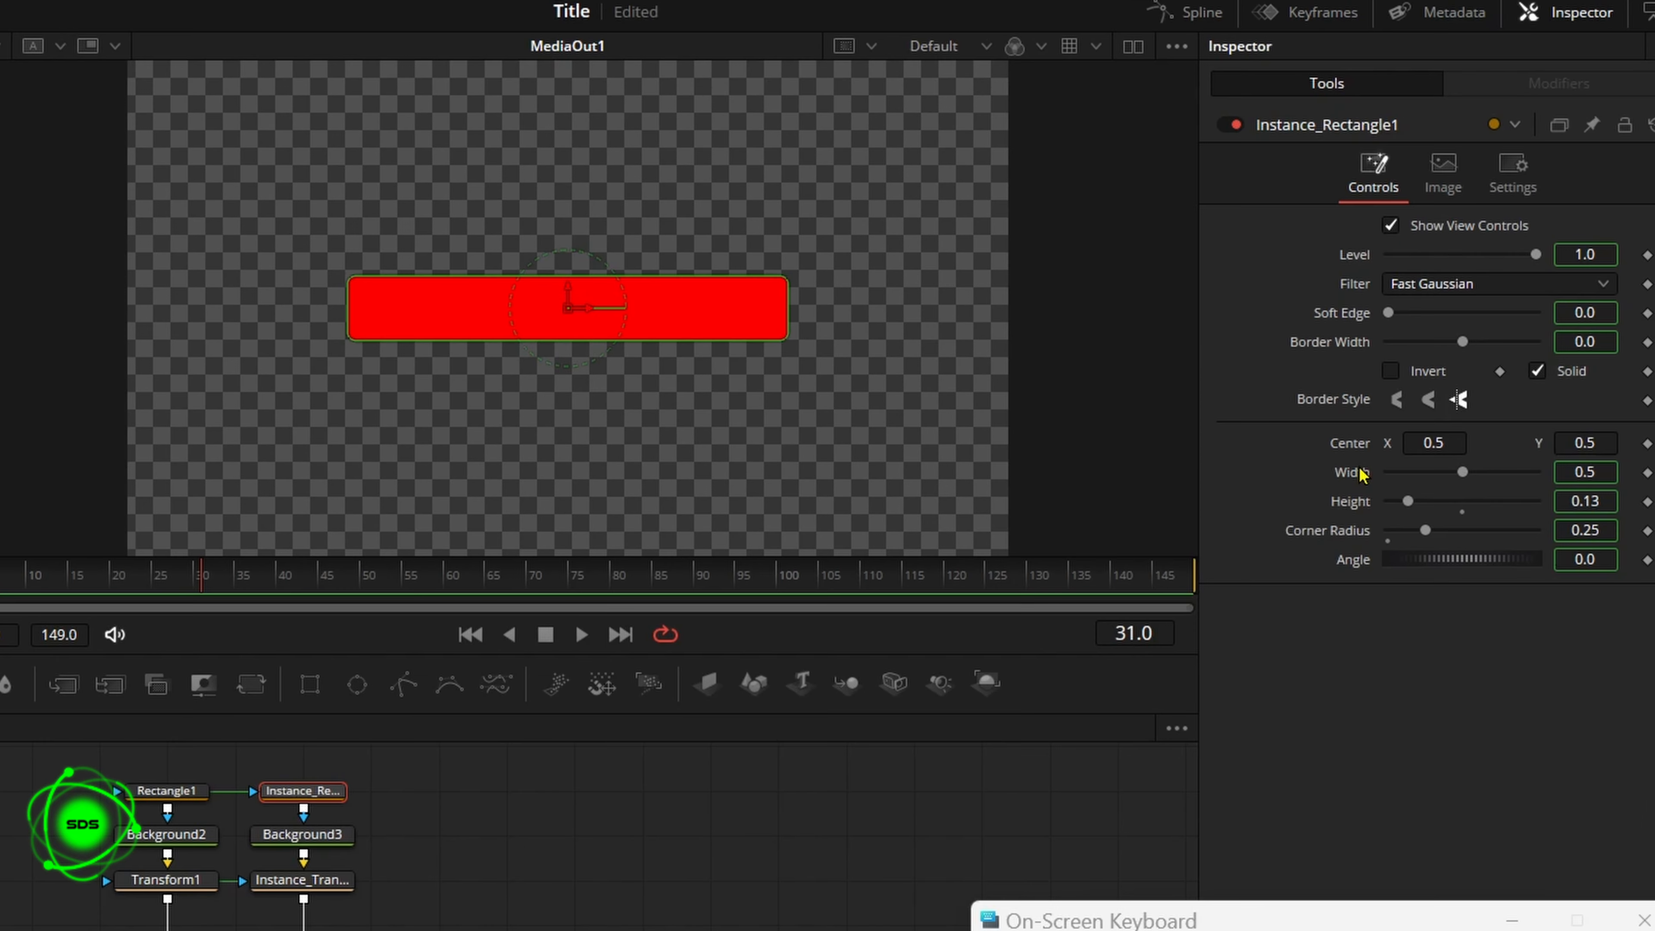
click(161, 793)
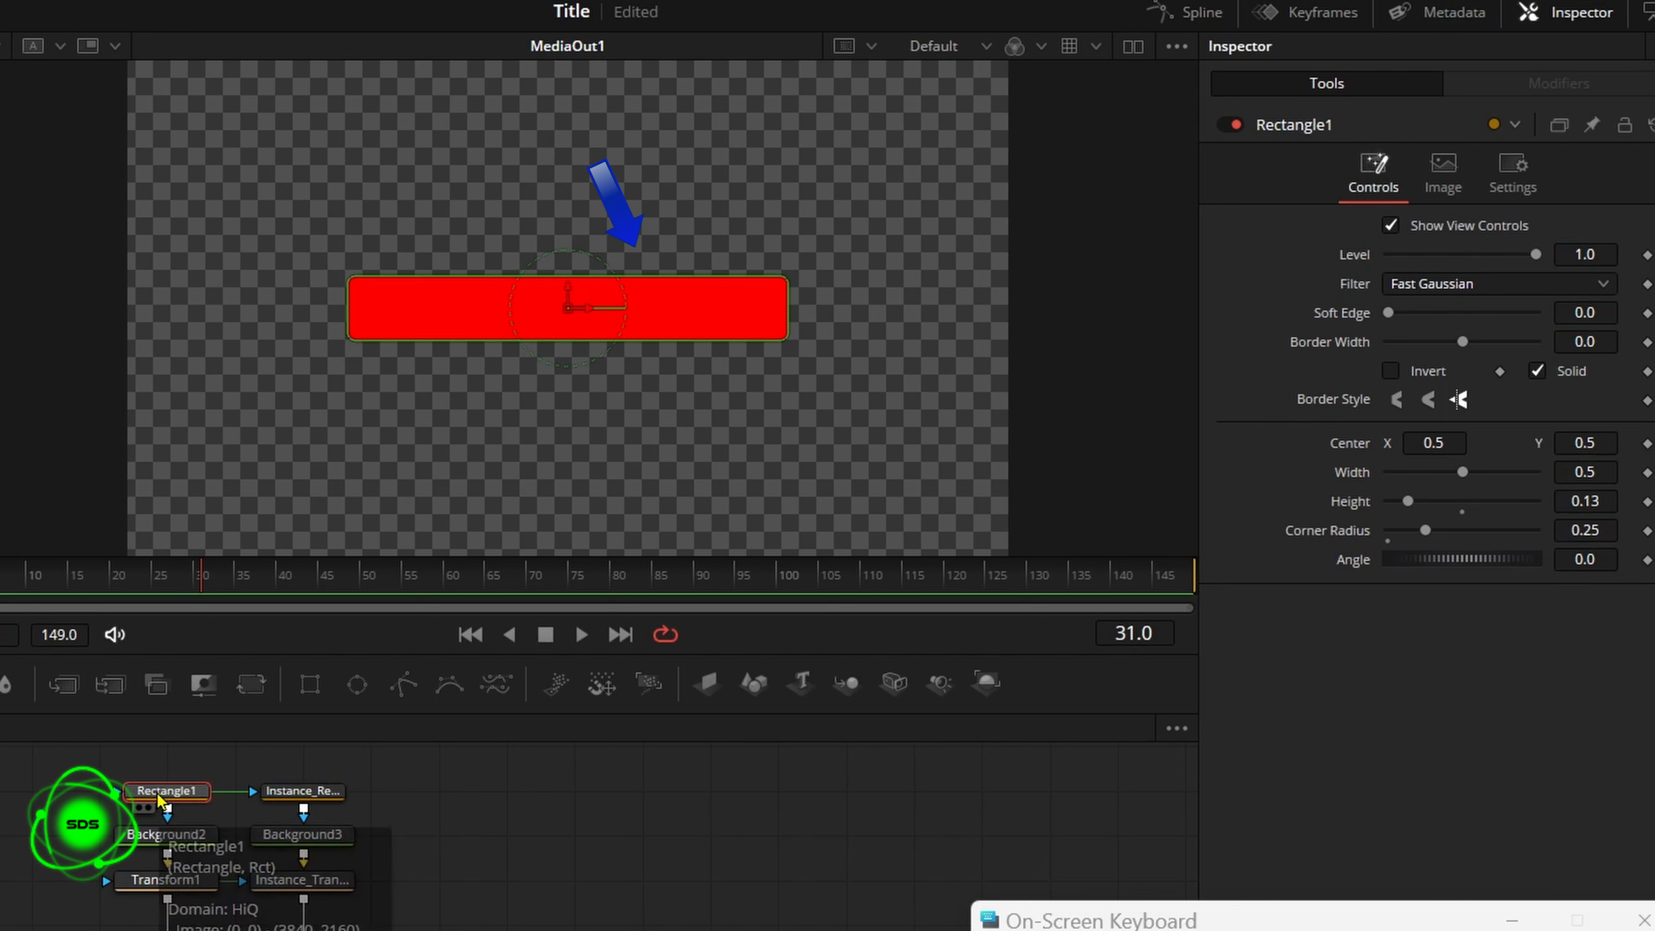
drag(1563, 448, 1592, 444)
click(1605, 443)
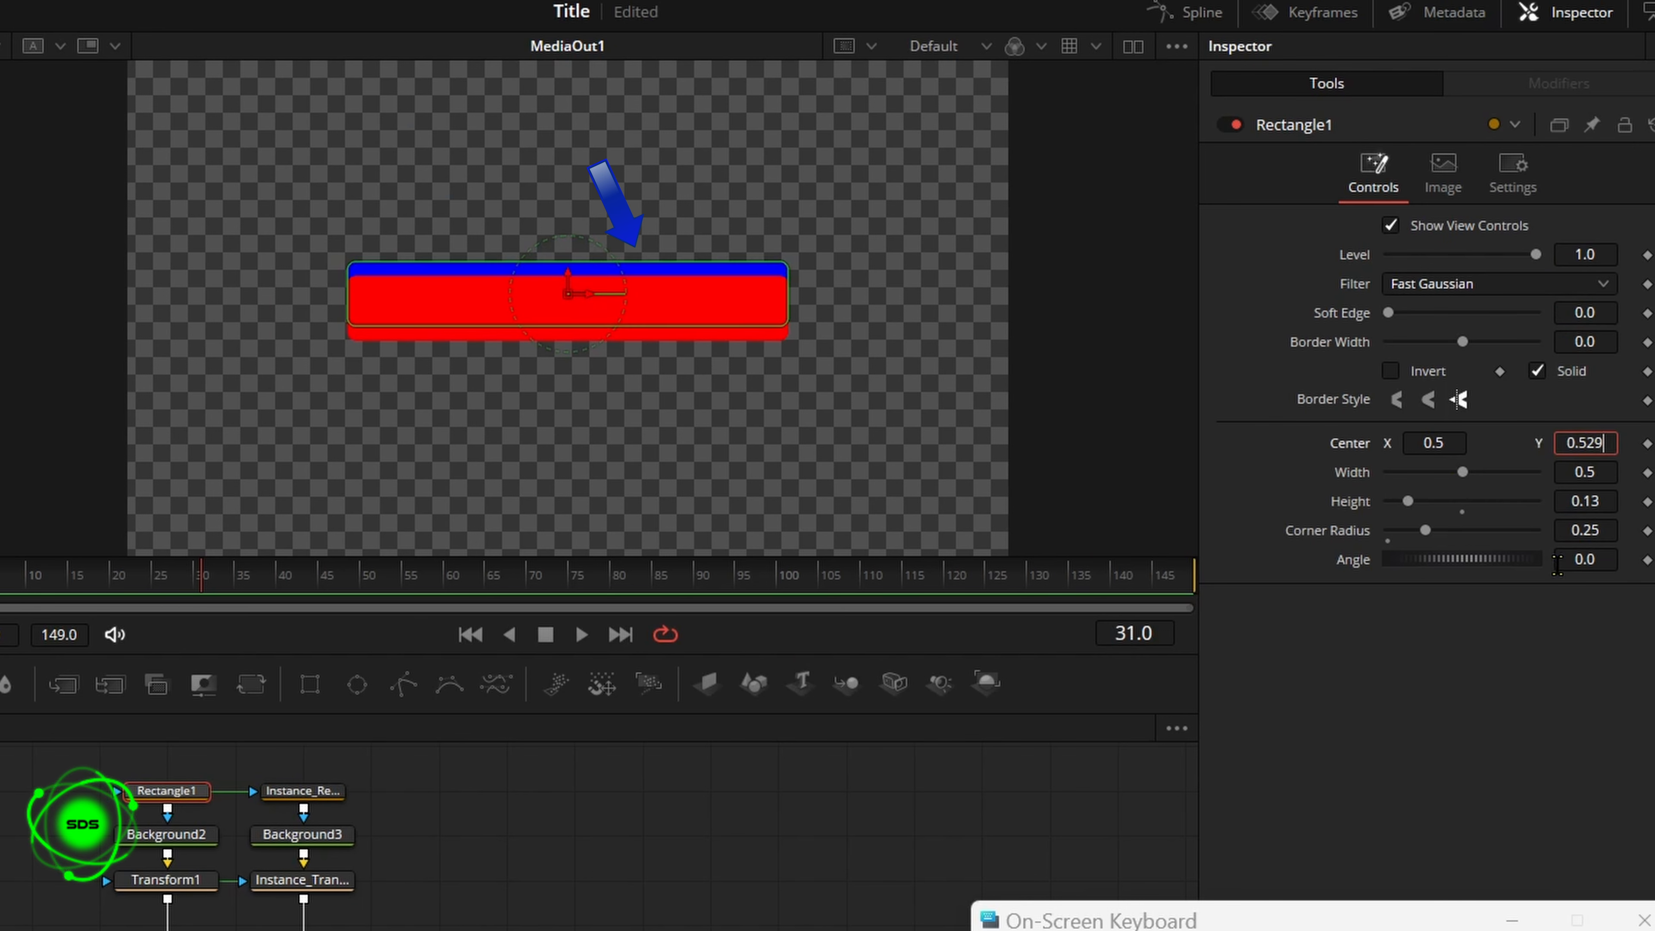
key(BackSpace)
key(BackSpace)
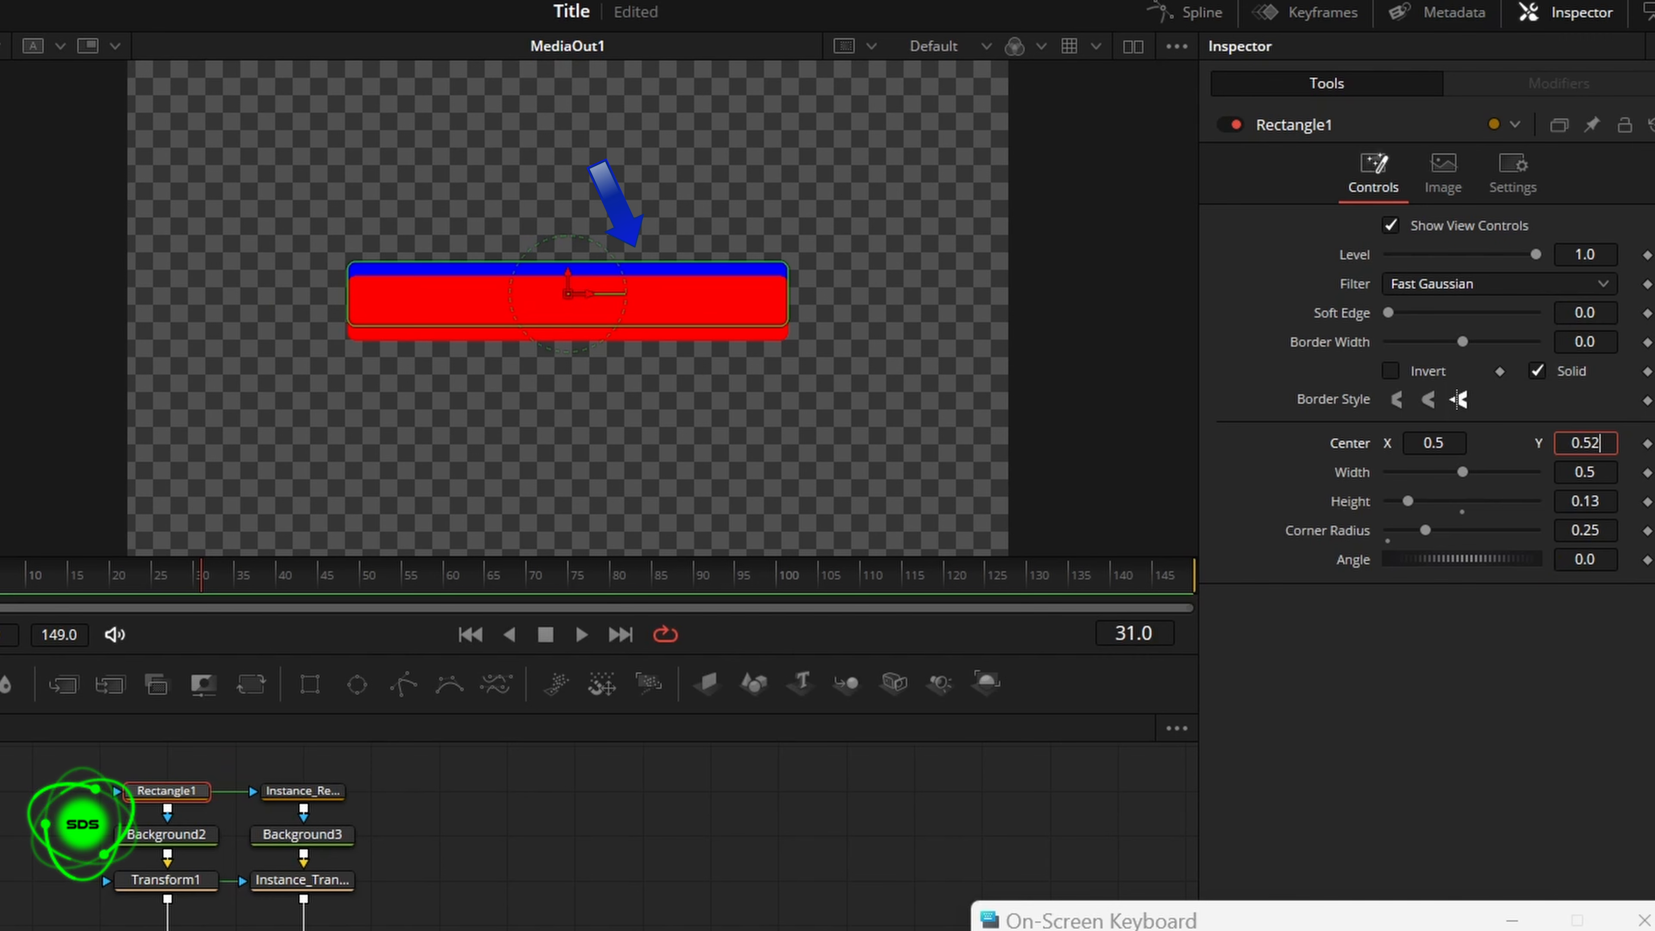
text(4)
key(Tab)
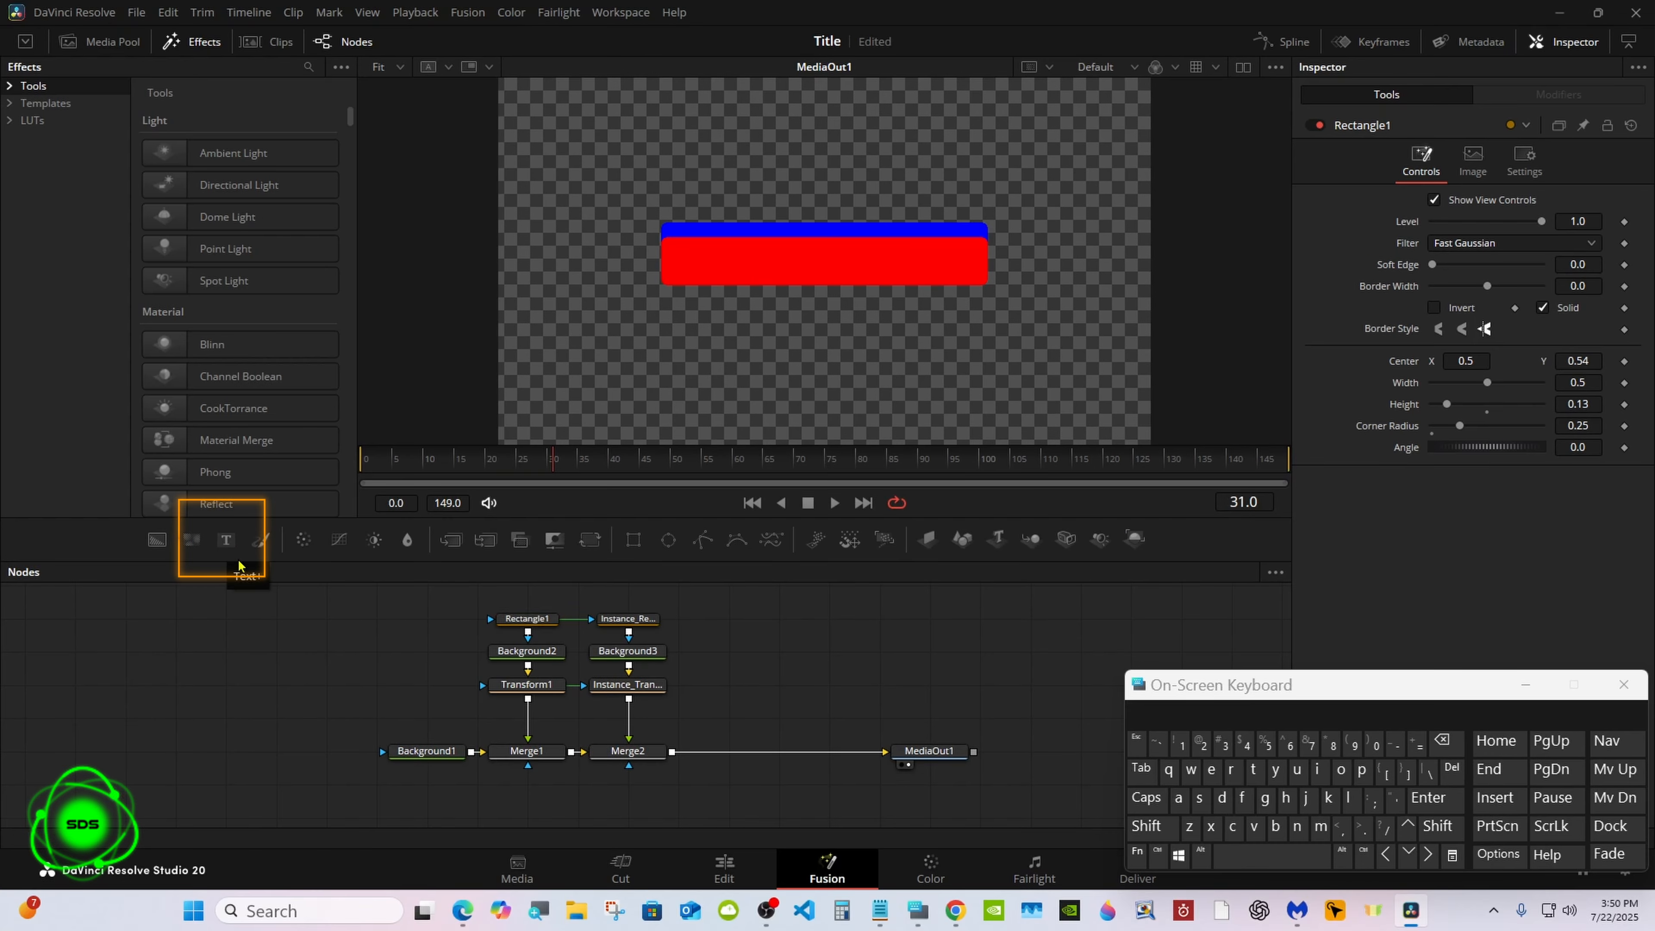
Step: Add a Text node above the main chain and merge it over Merge2's output, before MediaOut1
drag(225, 540, 674, 757)
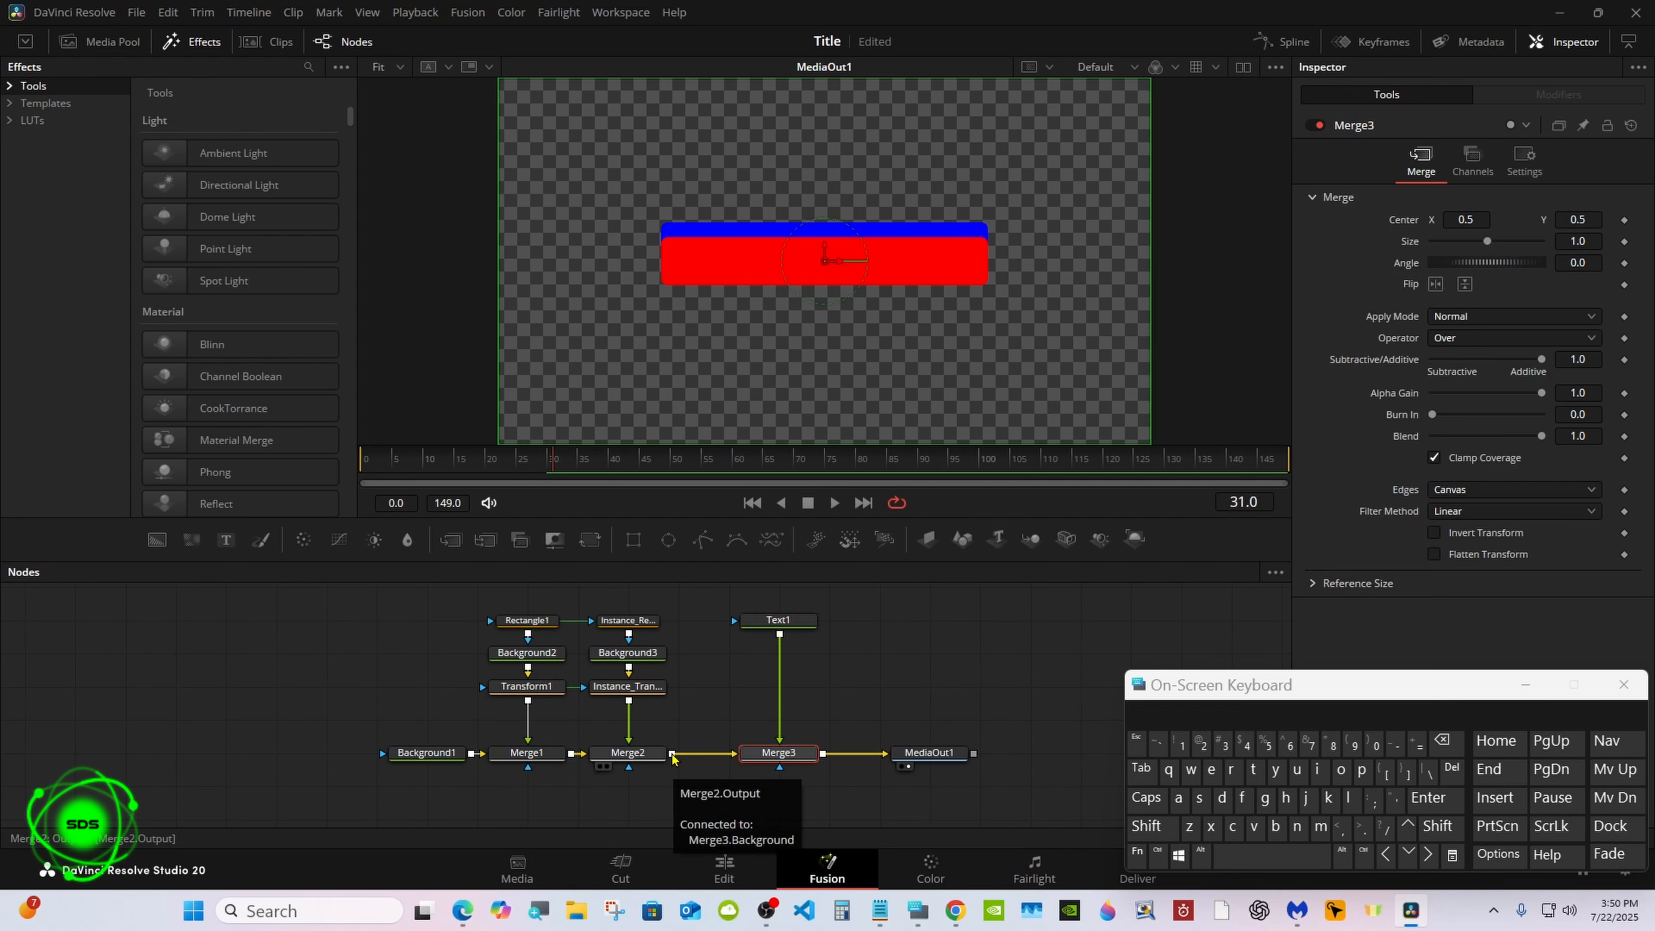
click(778, 620)
drag(1194, 695, 872, 686)
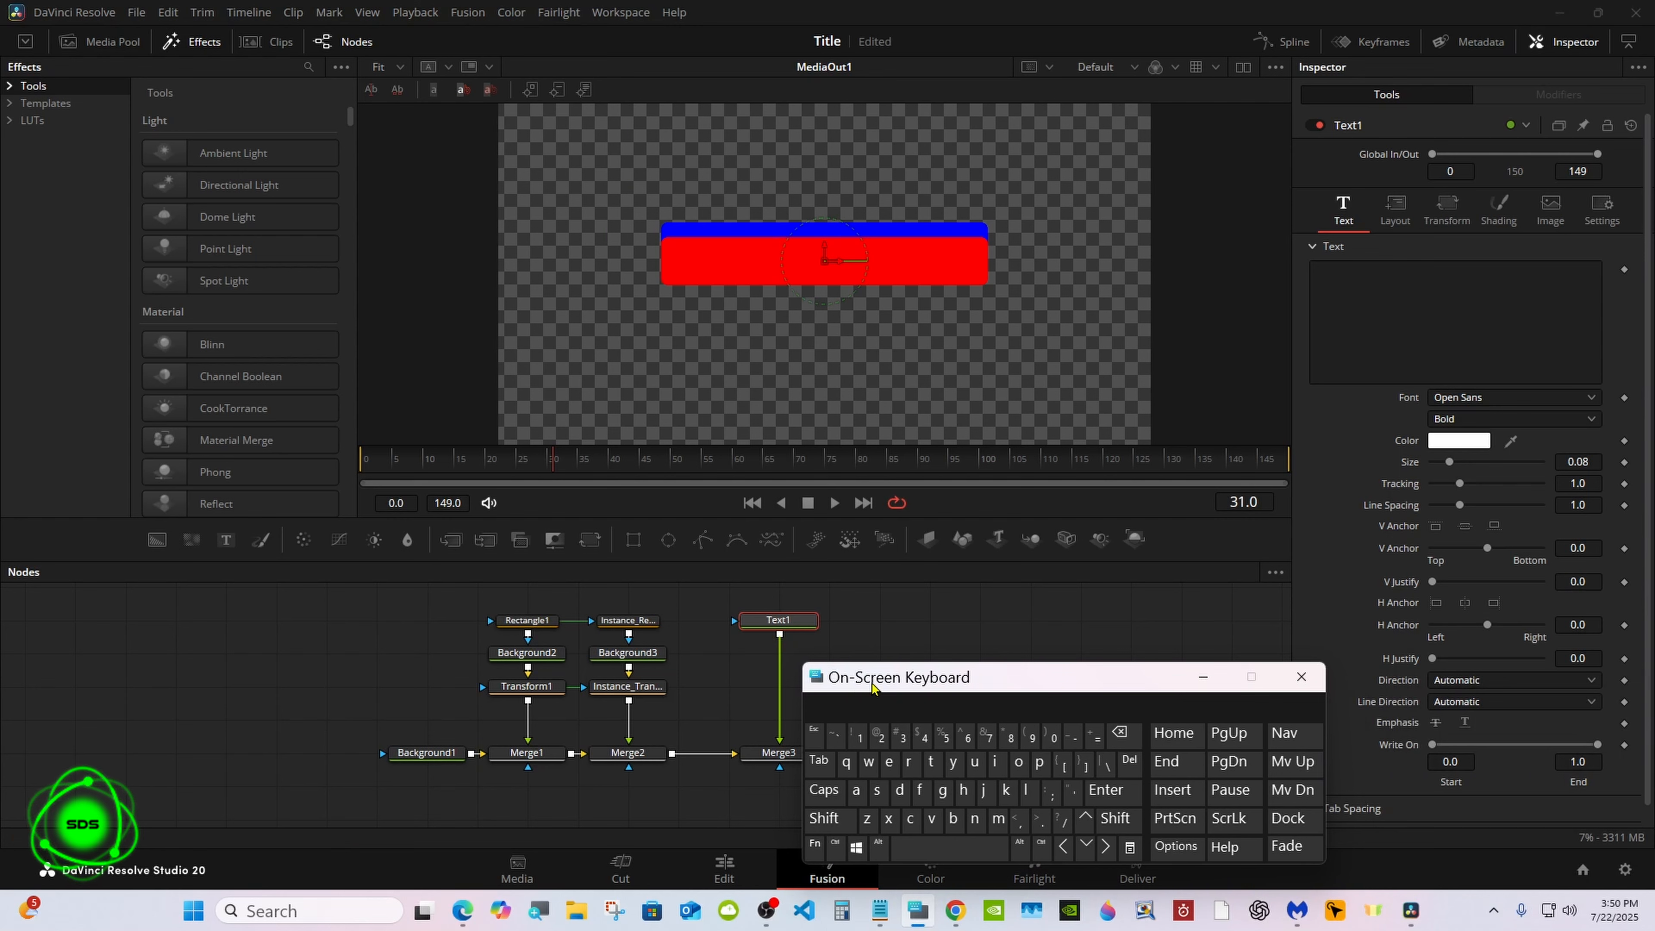
Step: Enter "SUBSCRIBE LIKE & SHARE" in capitals as the Text1 node's text
click(1427, 323)
click(824, 790)
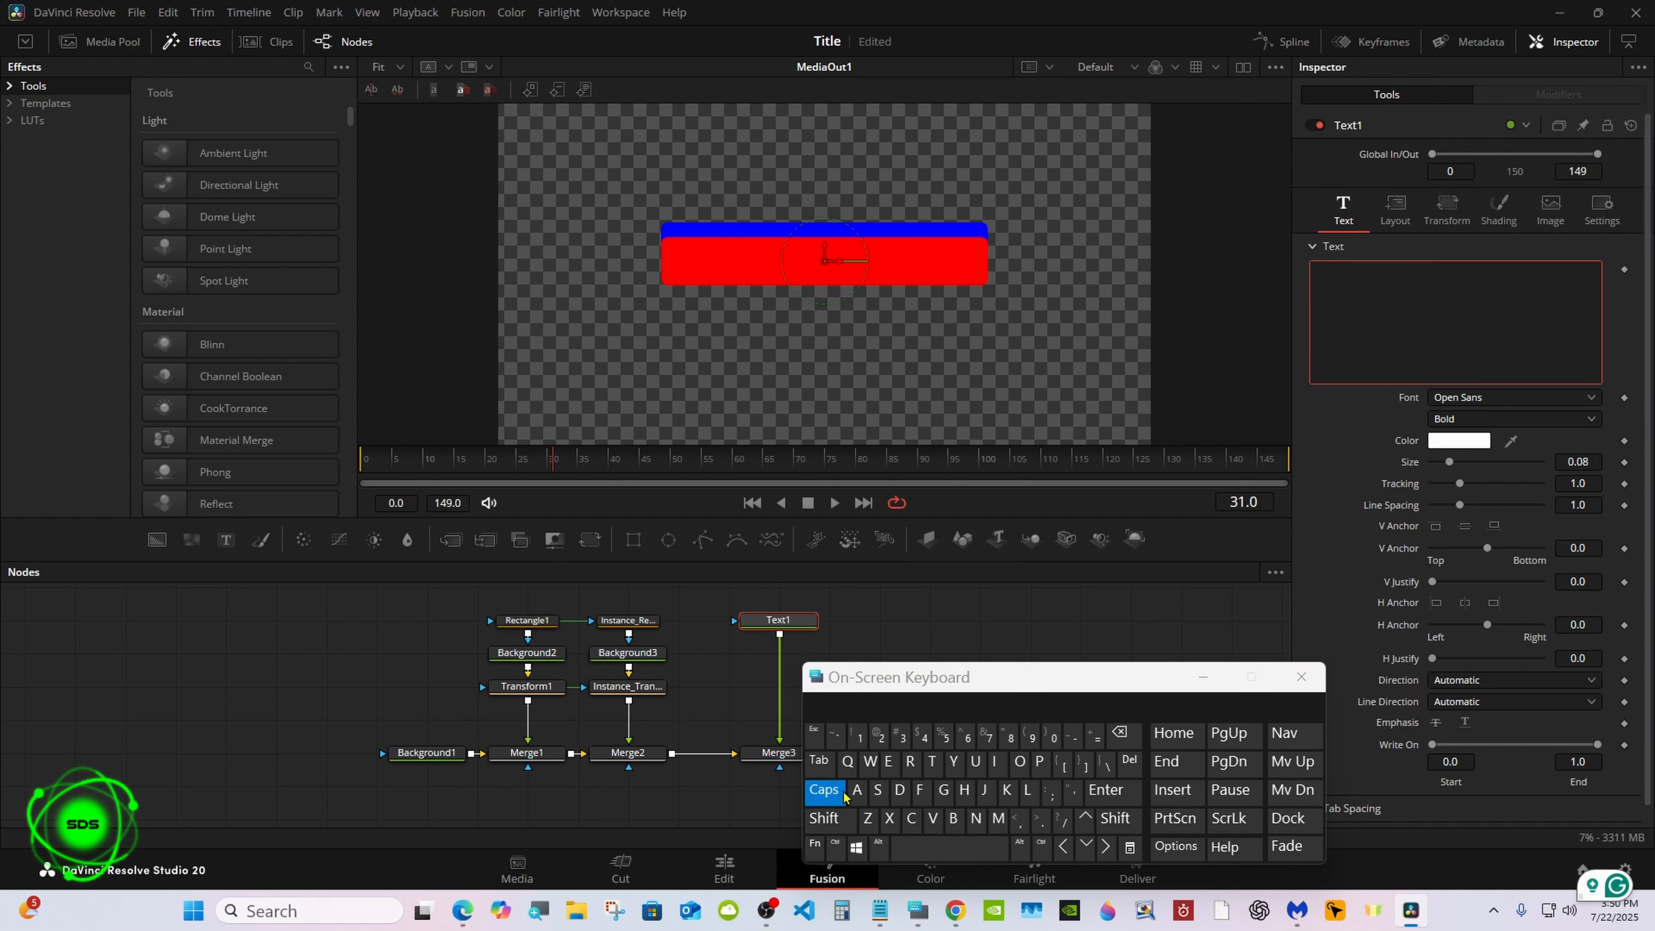
click(877, 790)
click(975, 762)
click(952, 819)
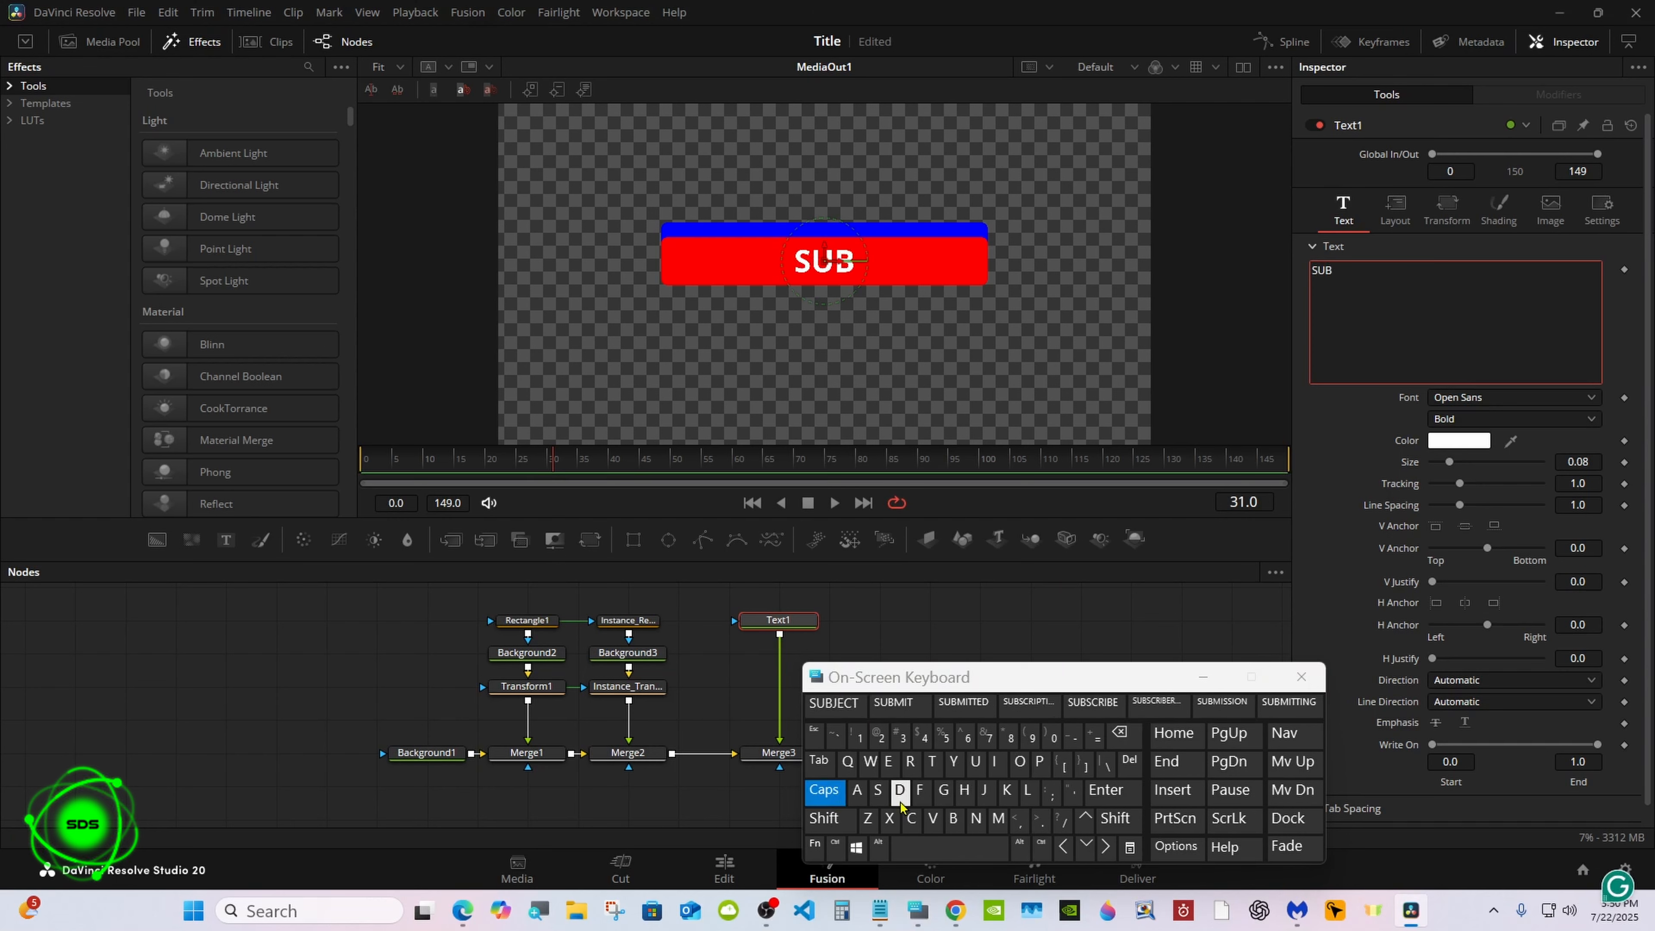
click(877, 790)
click(1092, 702)
click(1027, 789)
click(995, 761)
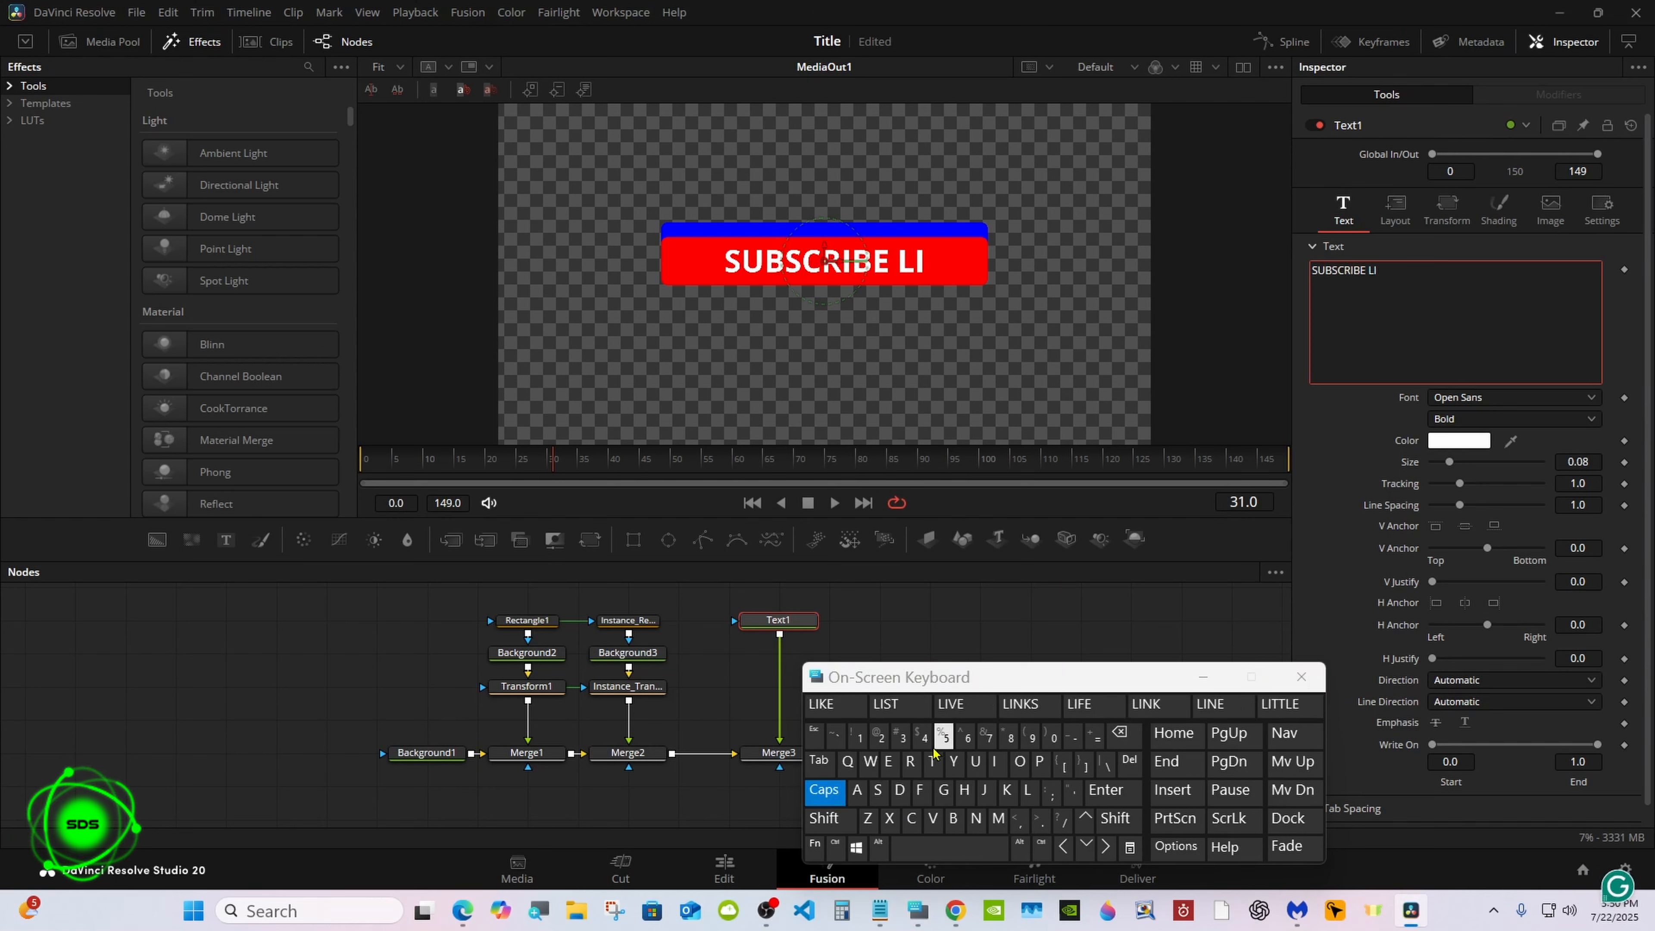
click(828, 704)
click(824, 790)
click(824, 819)
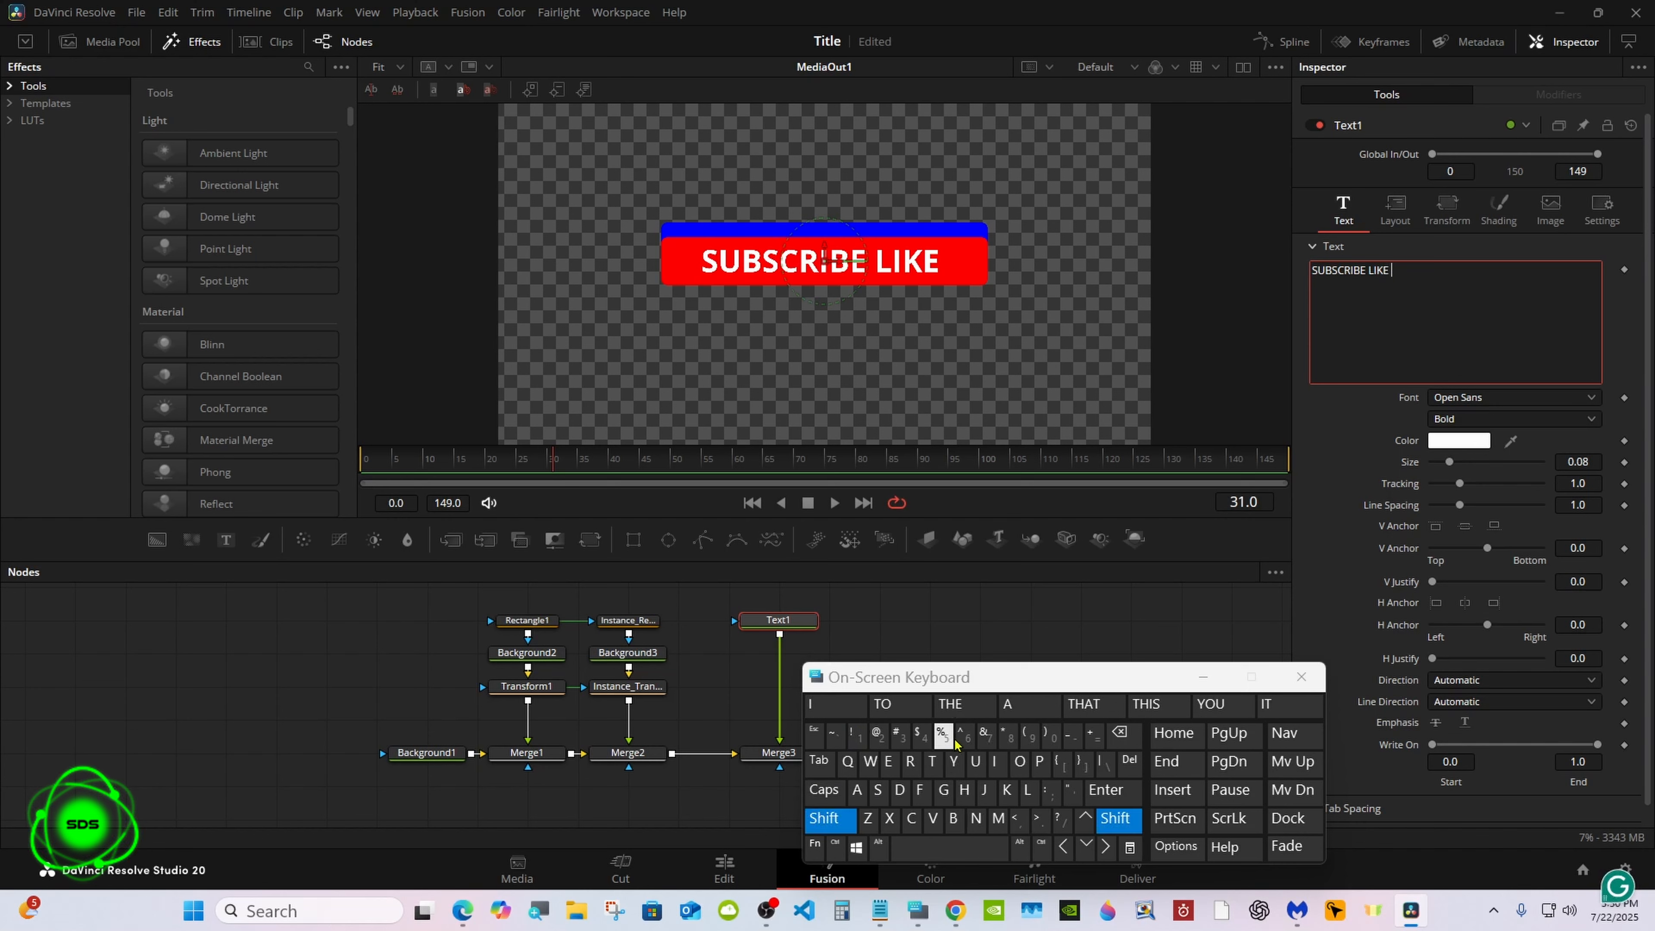
click(986, 735)
click(949, 848)
click(824, 790)
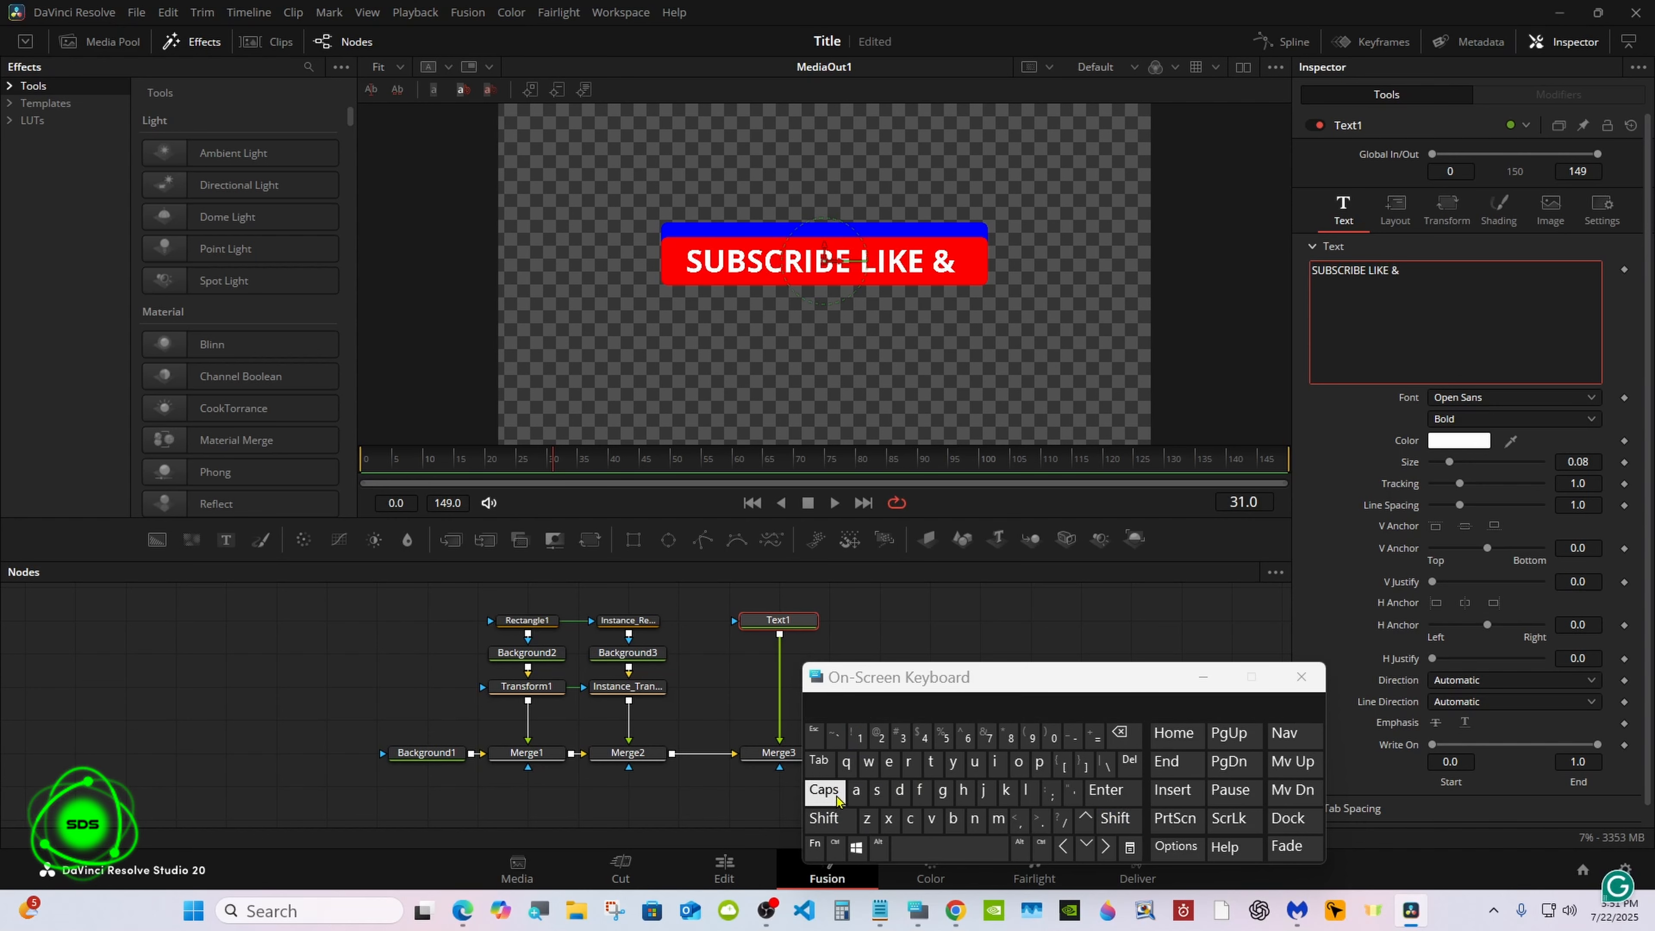
click(877, 790)
click(964, 790)
click(857, 790)
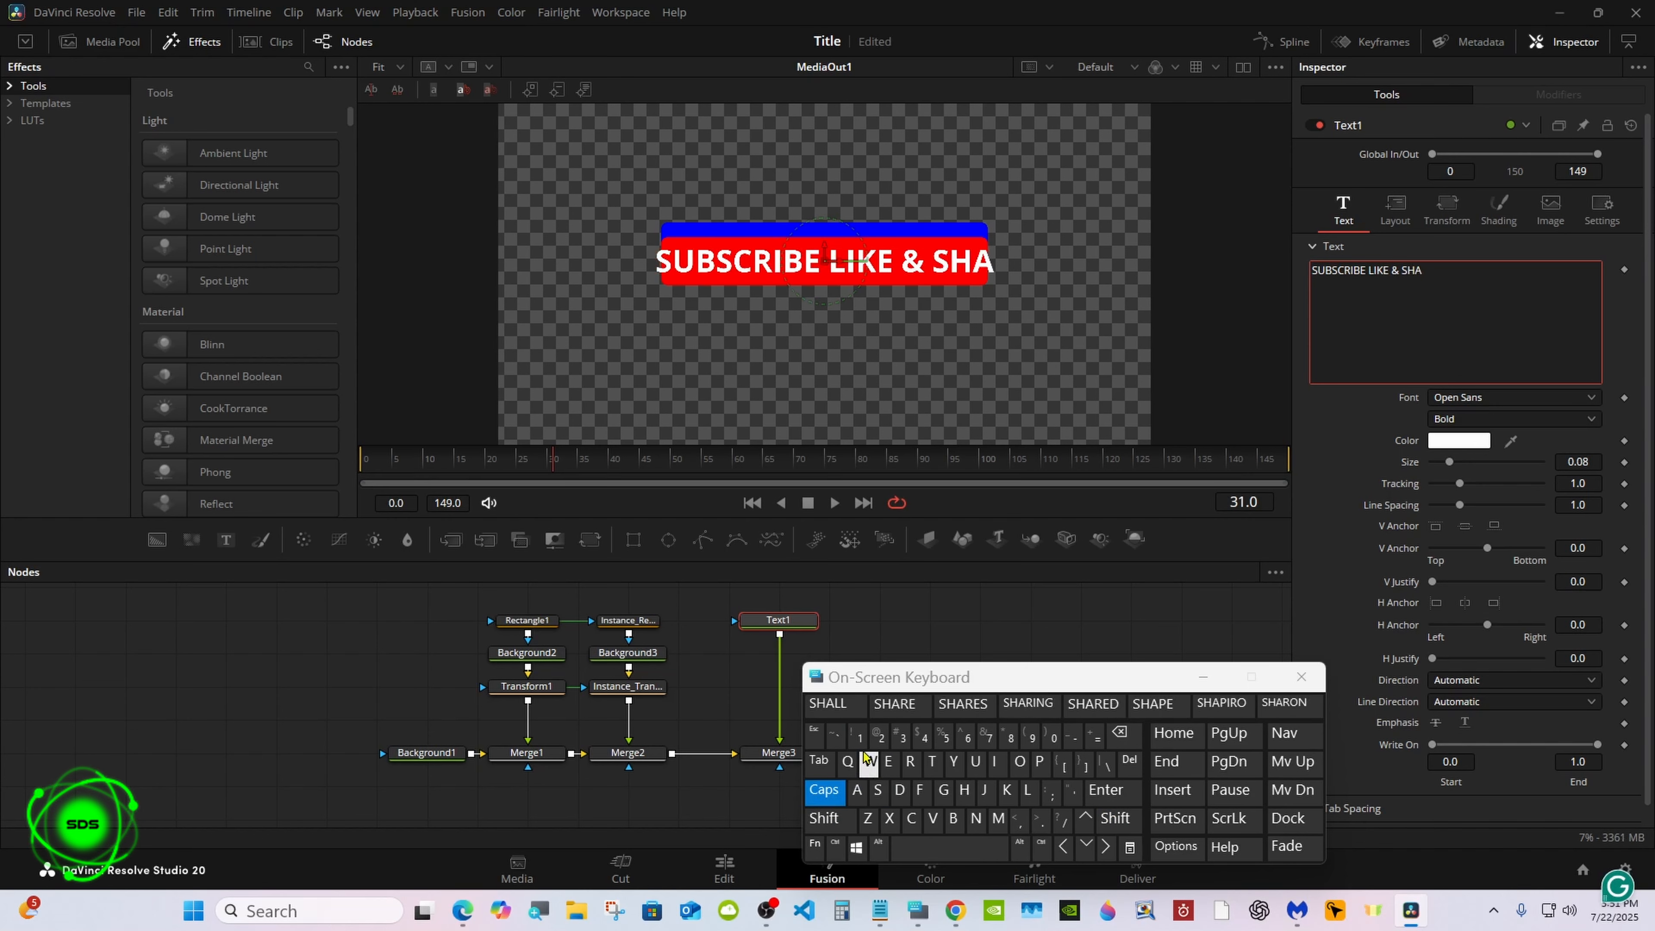
click(901, 704)
click(1118, 735)
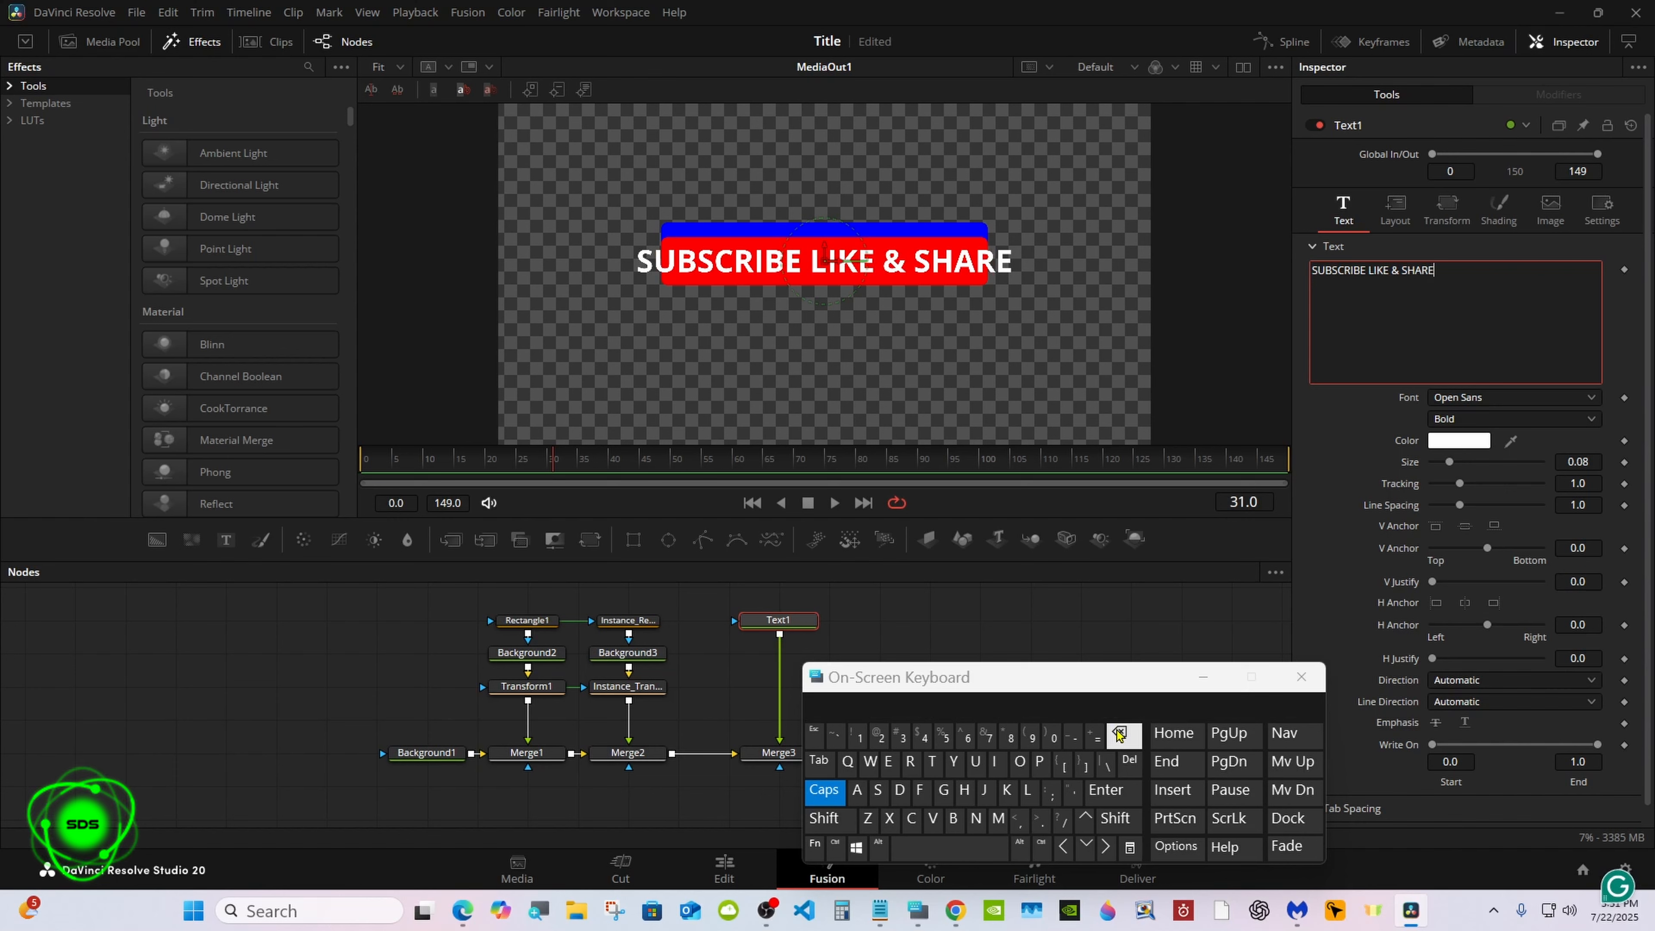
Step: Change the Text1 title's font to Arial Rounded MT Bold
drag(1069, 686, 986, 685)
click(1548, 399)
drag(1598, 666, 1600, 425)
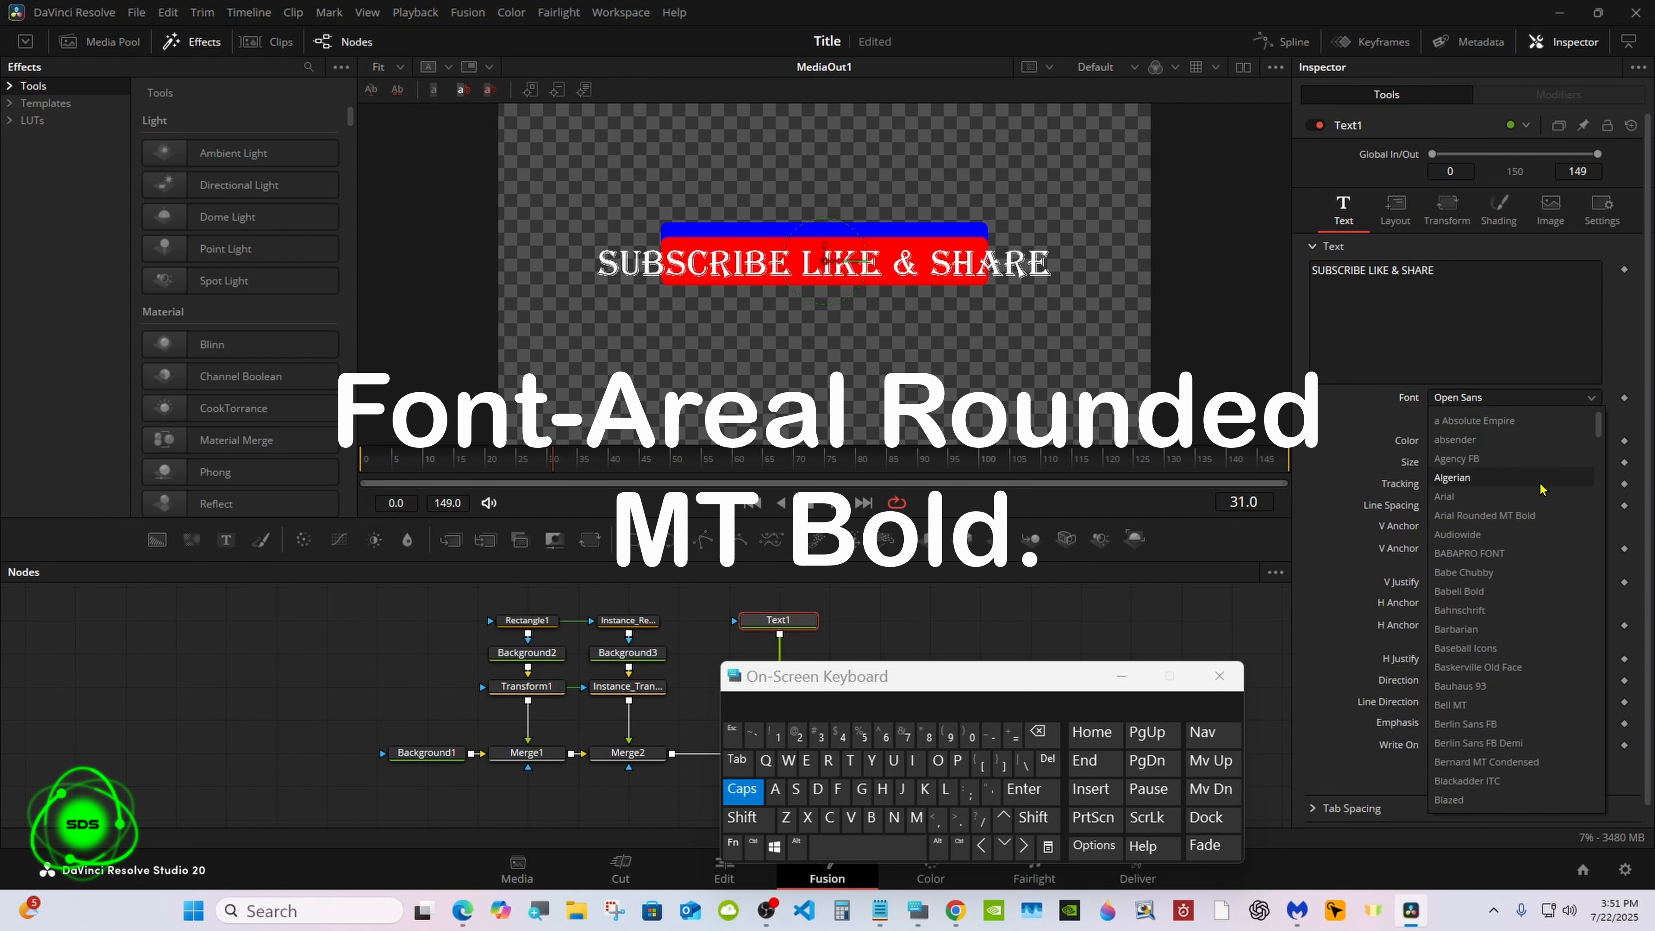
click(1555, 516)
Step: Reduce the Text1 title's size to 0.05 so it fits within the red bar
drag(1450, 465, 1445, 463)
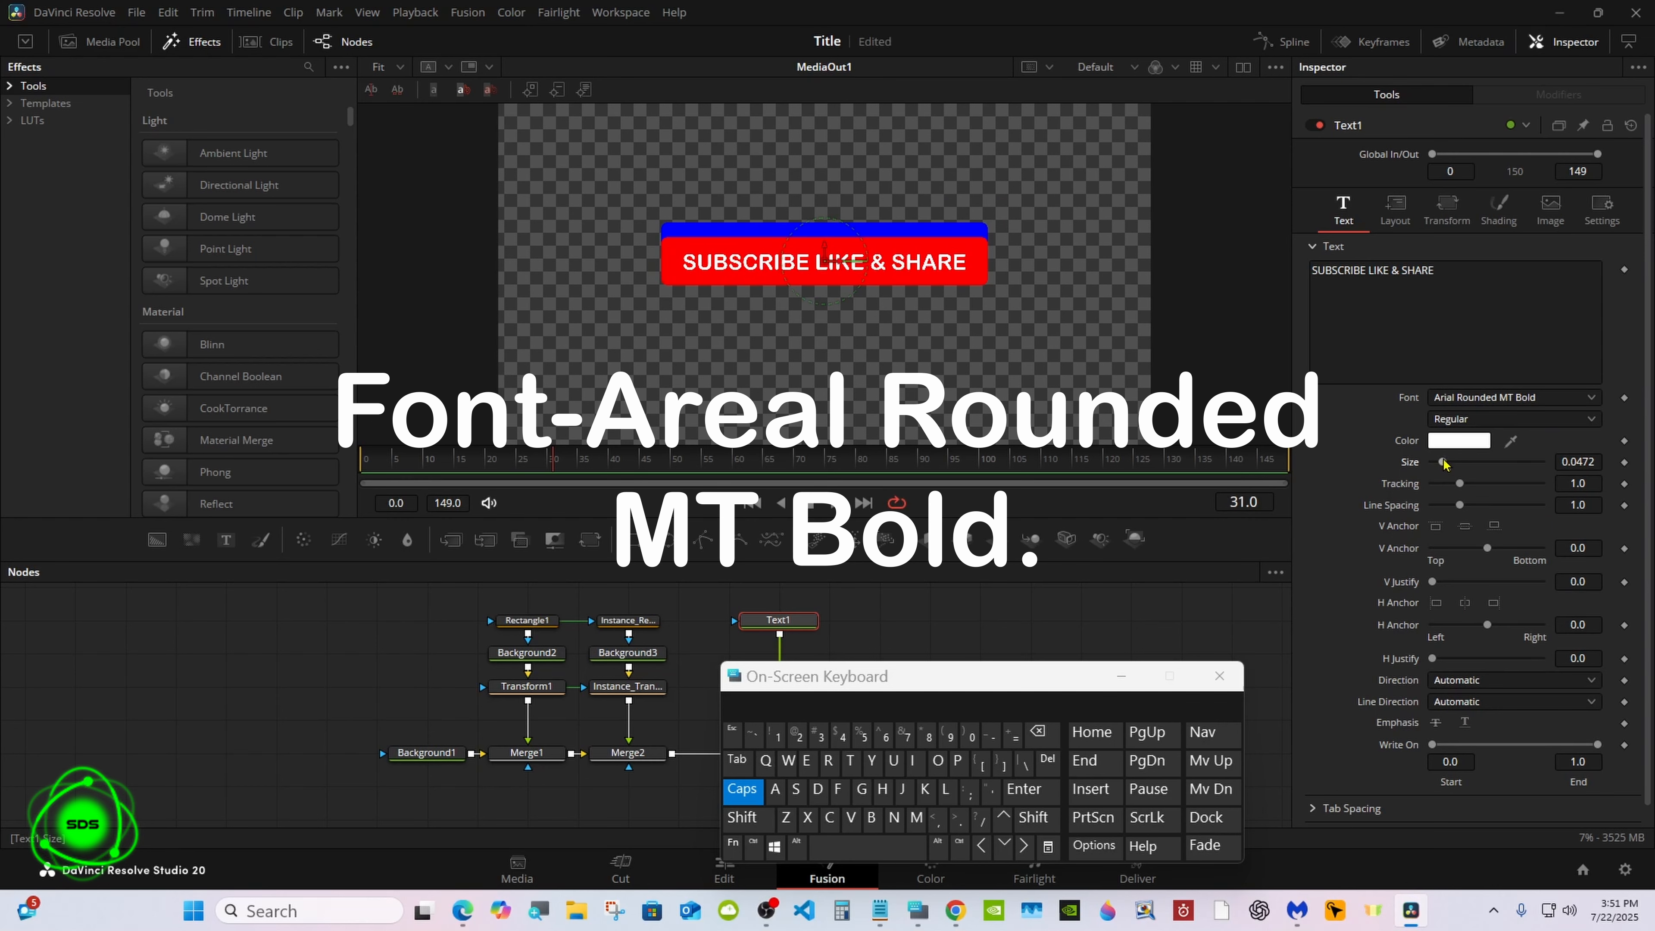
click(1595, 459)
triple_click(1043, 734)
click(862, 735)
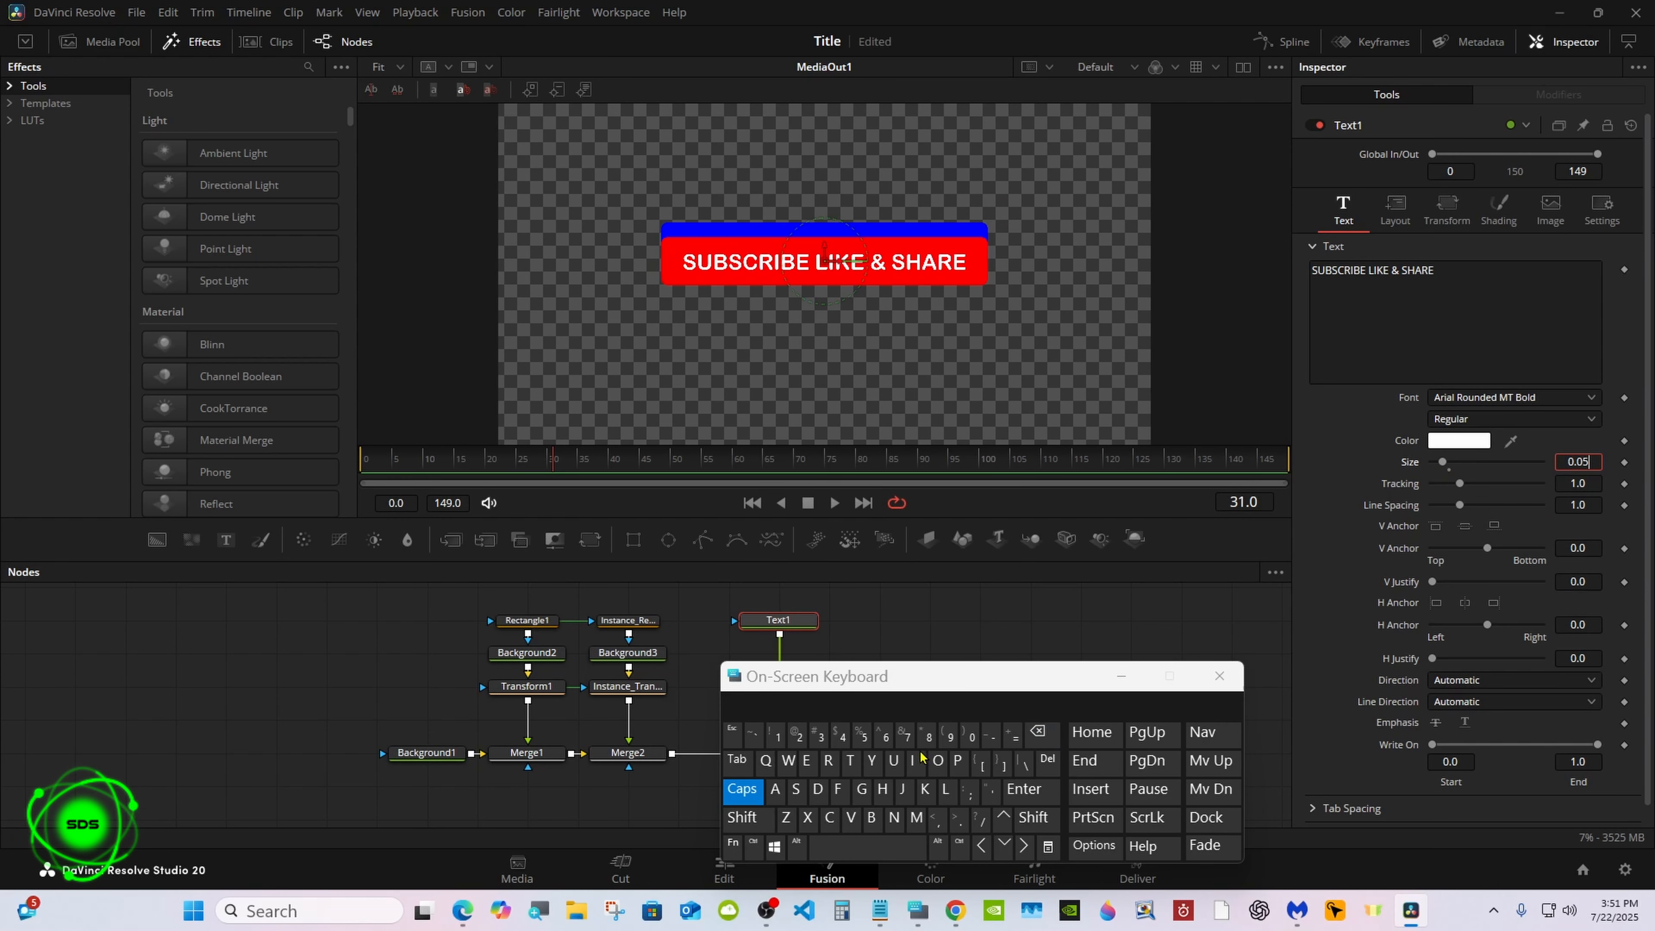
Step: Move Text1 and Merge3 closer to Merge2, and shift MediaOut1 further along the chain to leave room for more nodes
click(1016, 790)
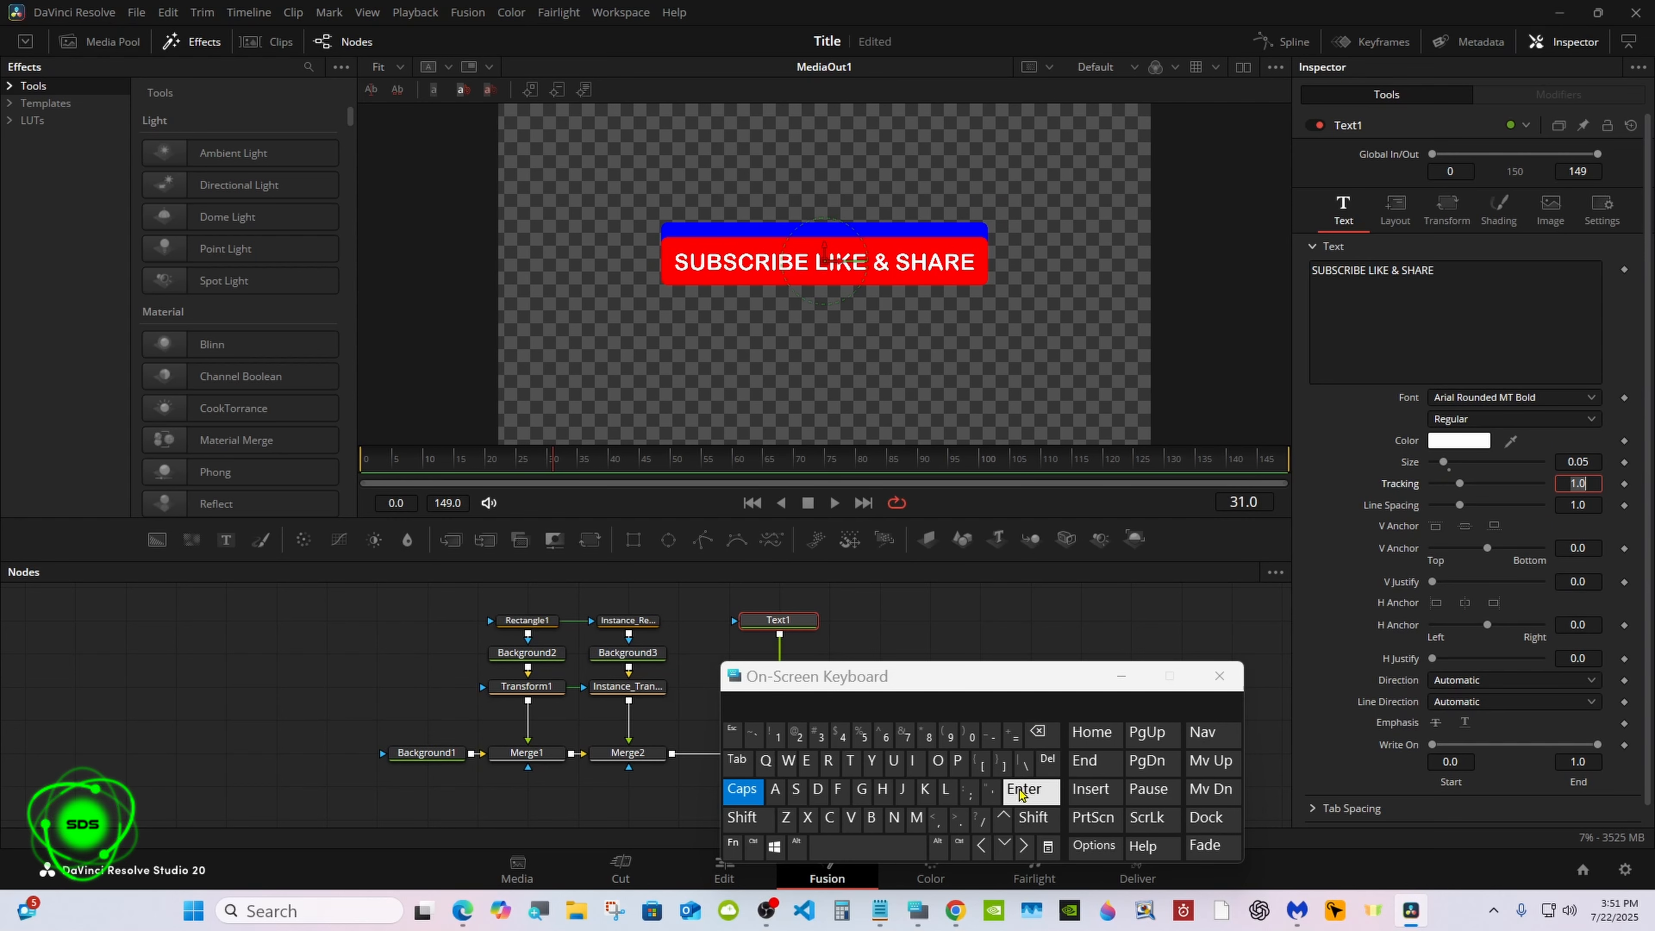
drag(854, 678, 1231, 675)
click(1121, 788)
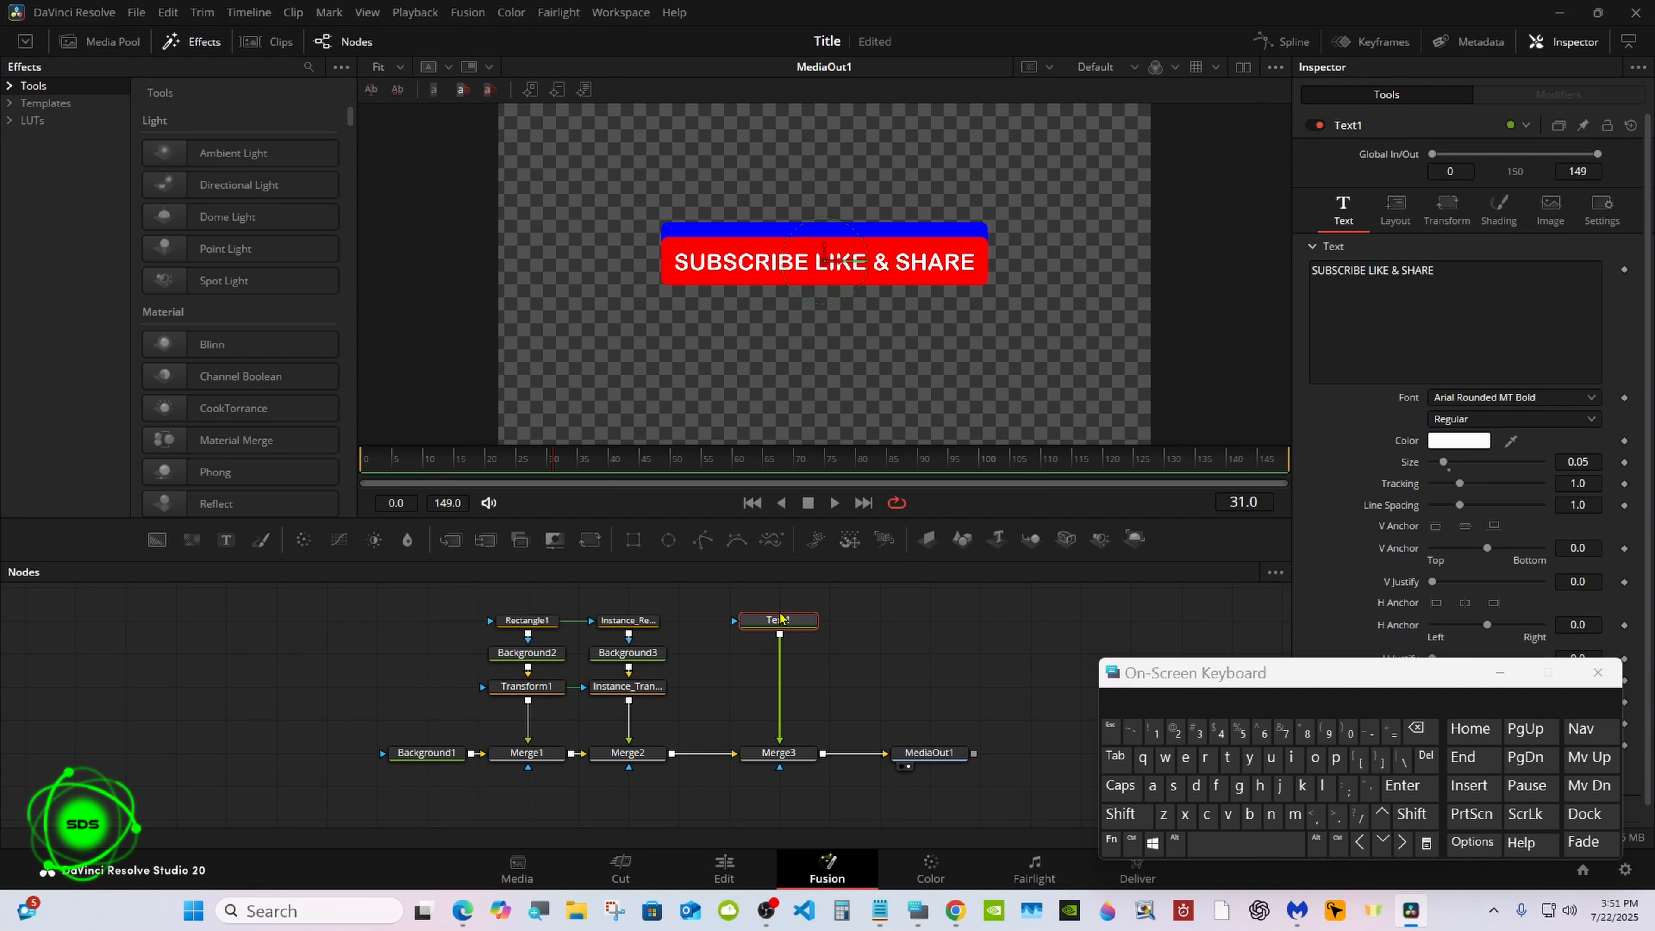
drag(780, 618, 706, 760)
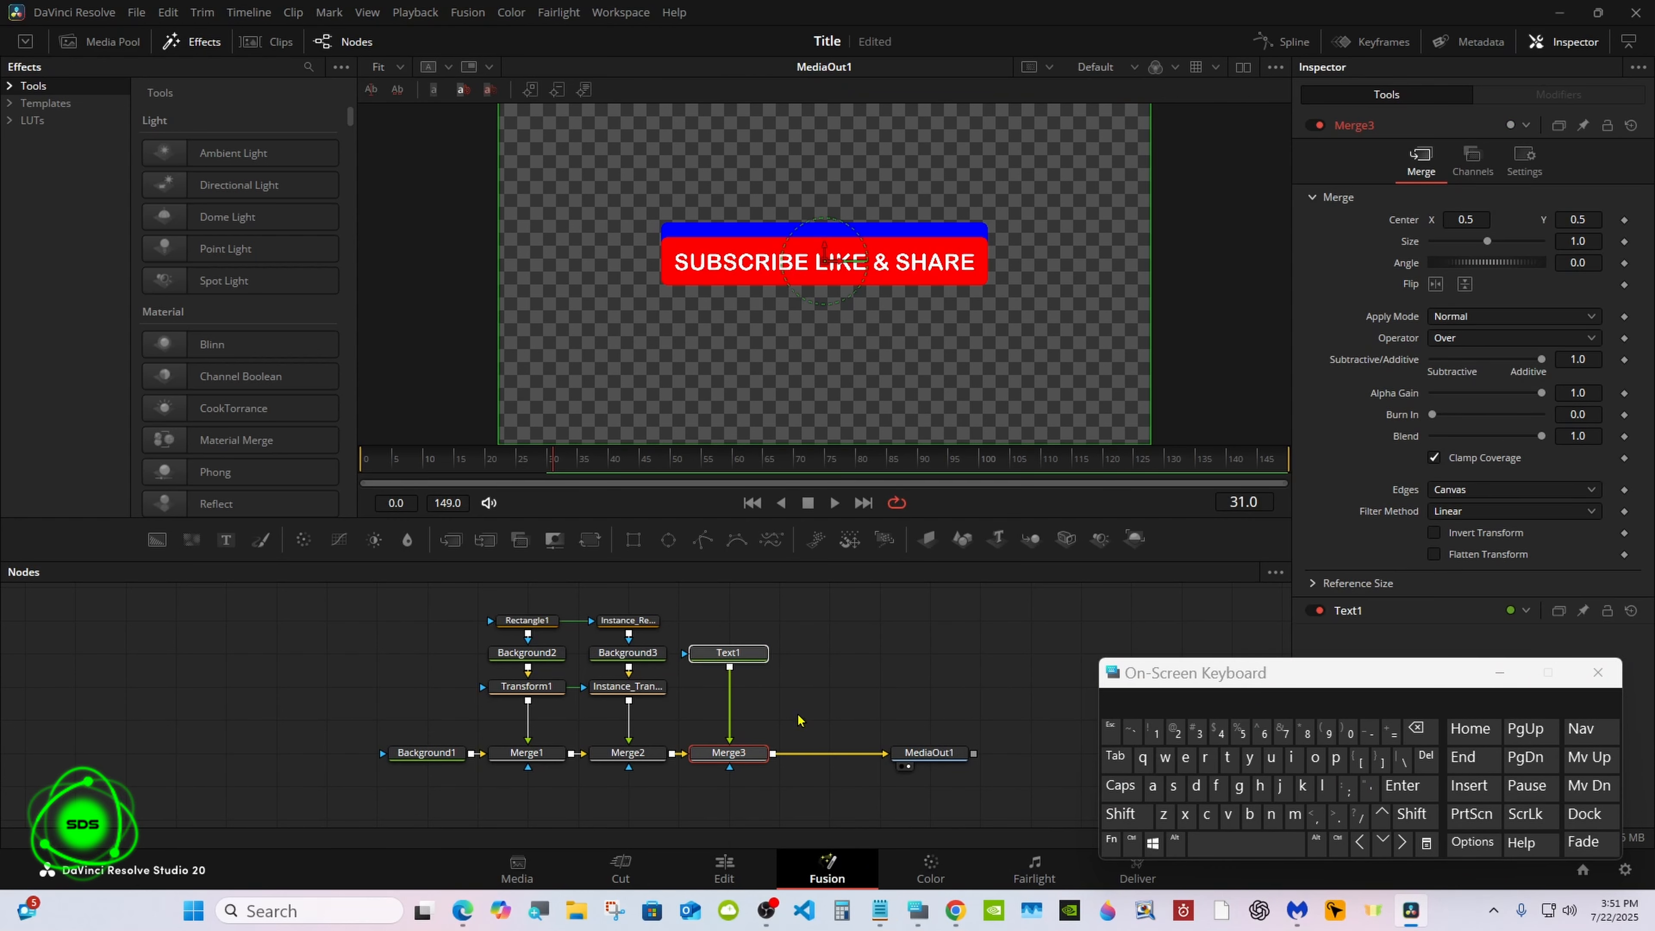
drag(928, 753, 979, 753)
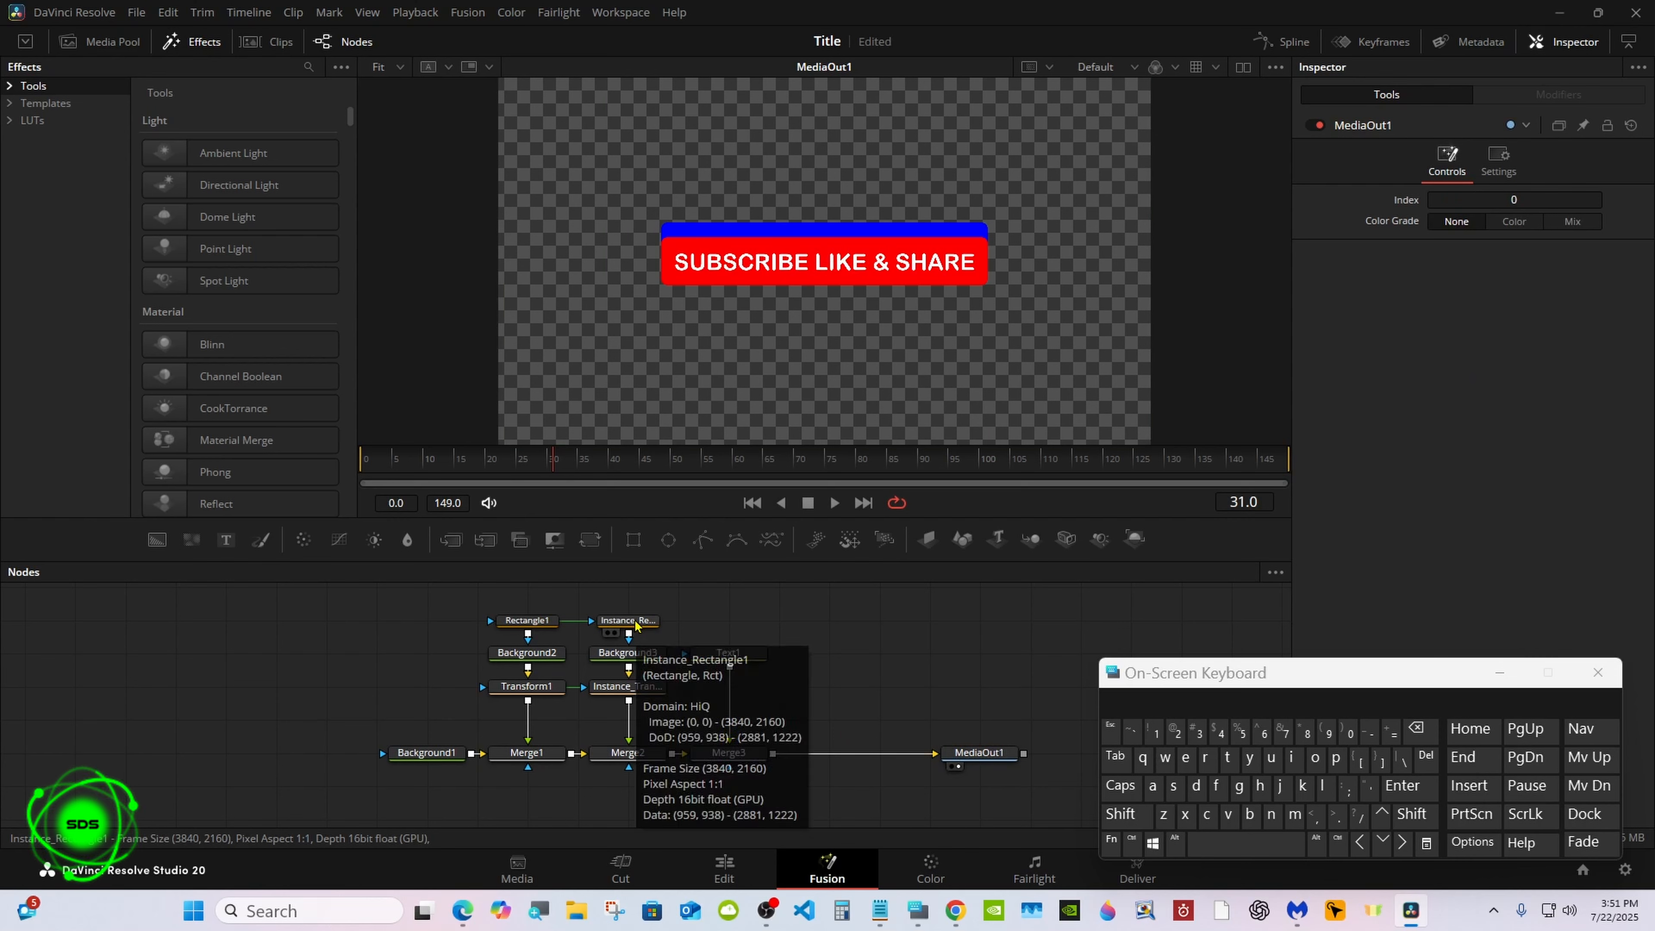
Step: Copy Instance_Rectangle1 and paste it as an instance in the empty node area beyond Text1
click(635, 622)
right_click(636, 623)
click(675, 158)
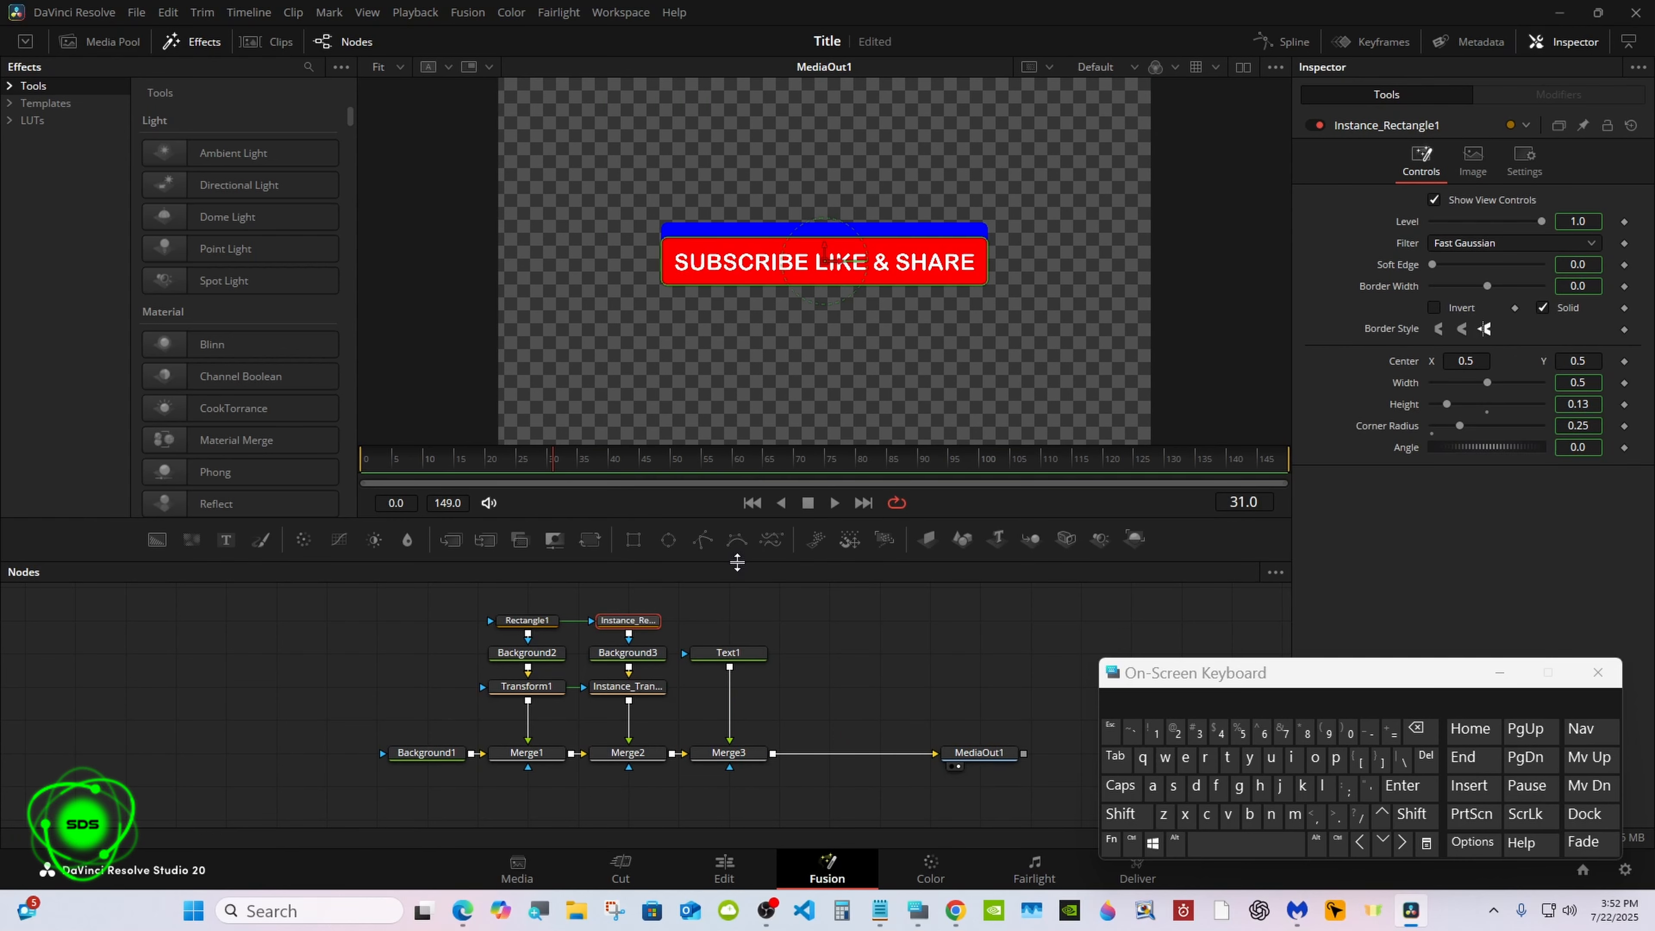
click(834, 622)
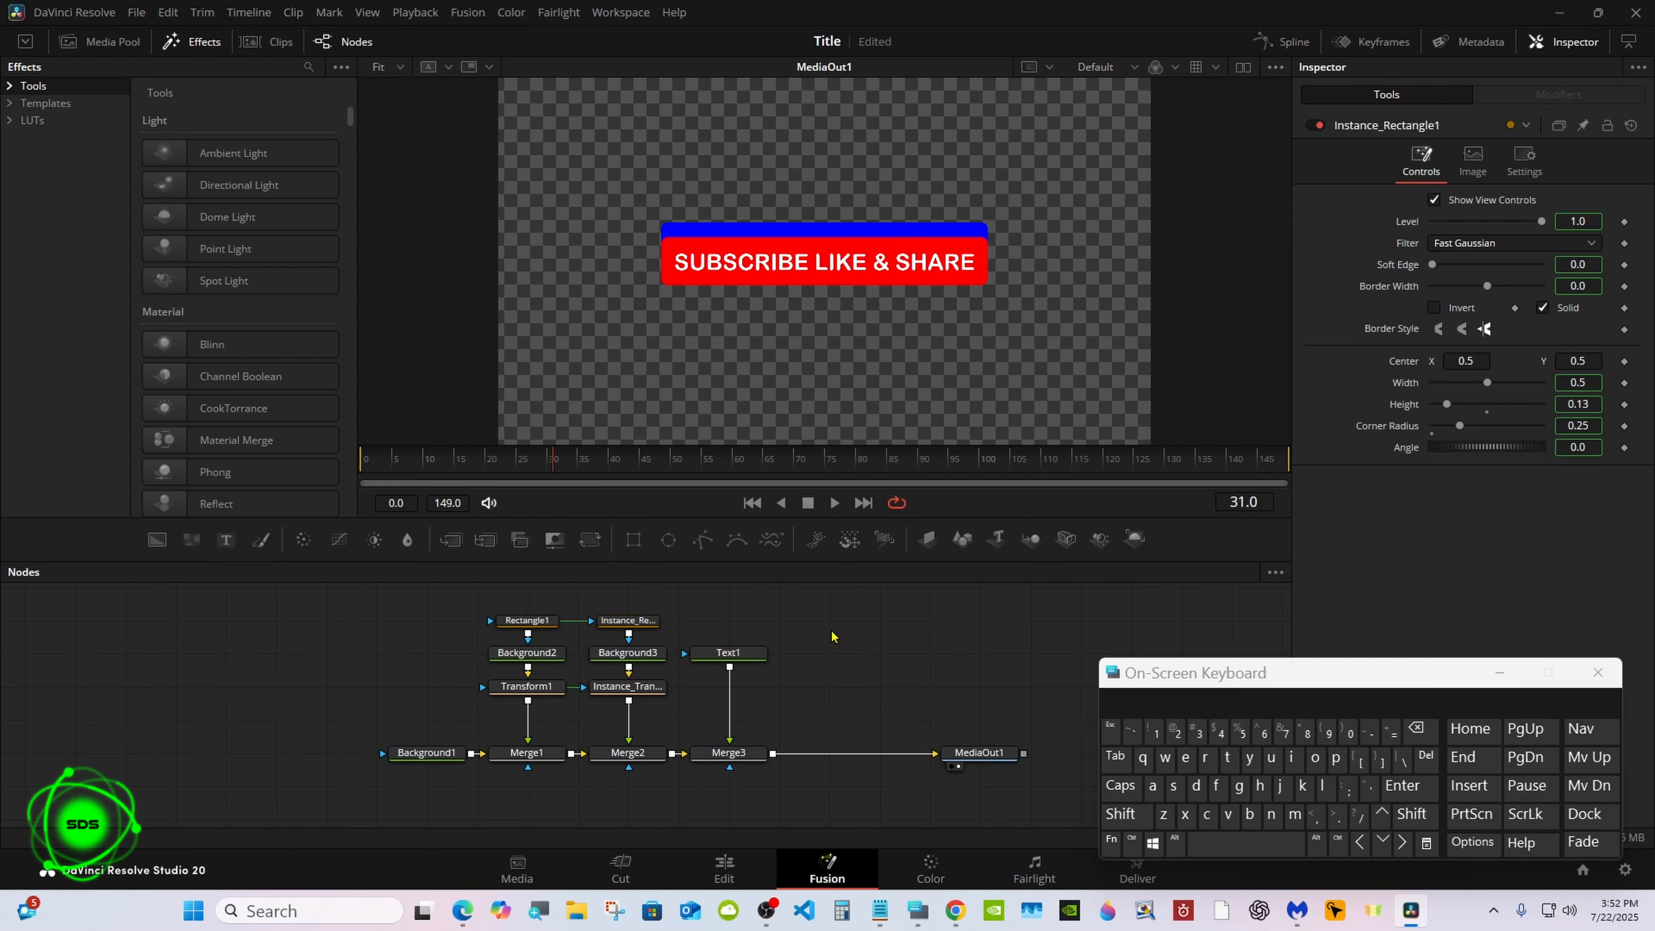
right_click(832, 631)
click(886, 912)
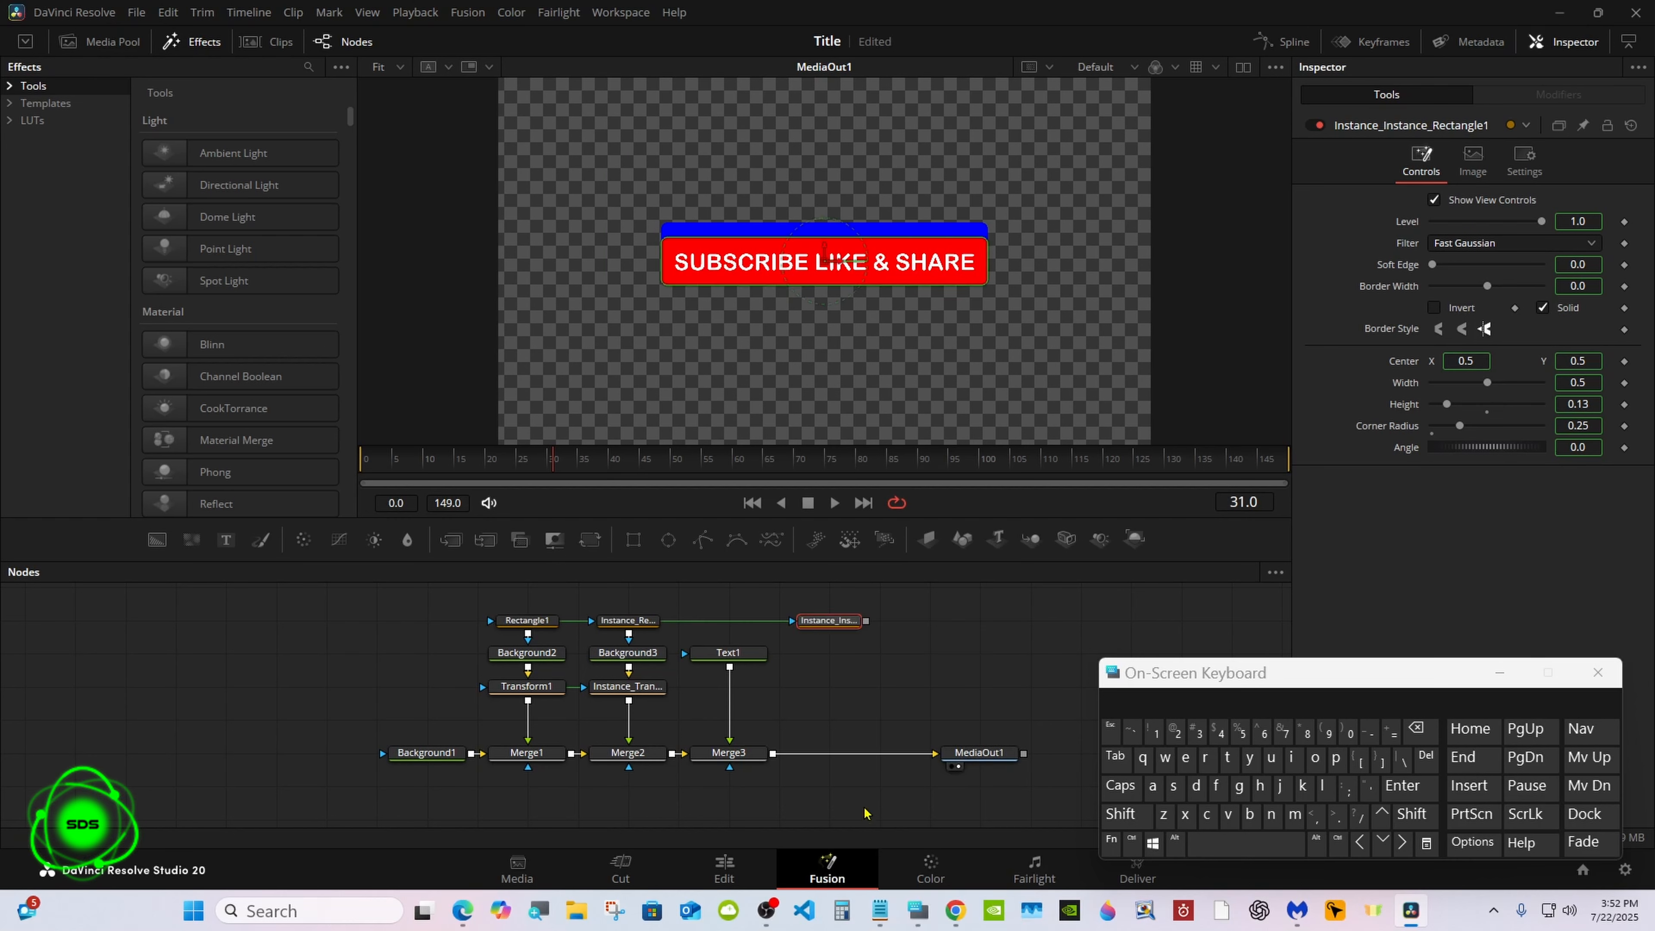
Step: Place Text1 below Merge3 and the new rectangle instance above it, and connect the instance to Merge3's mask input
click(729, 753)
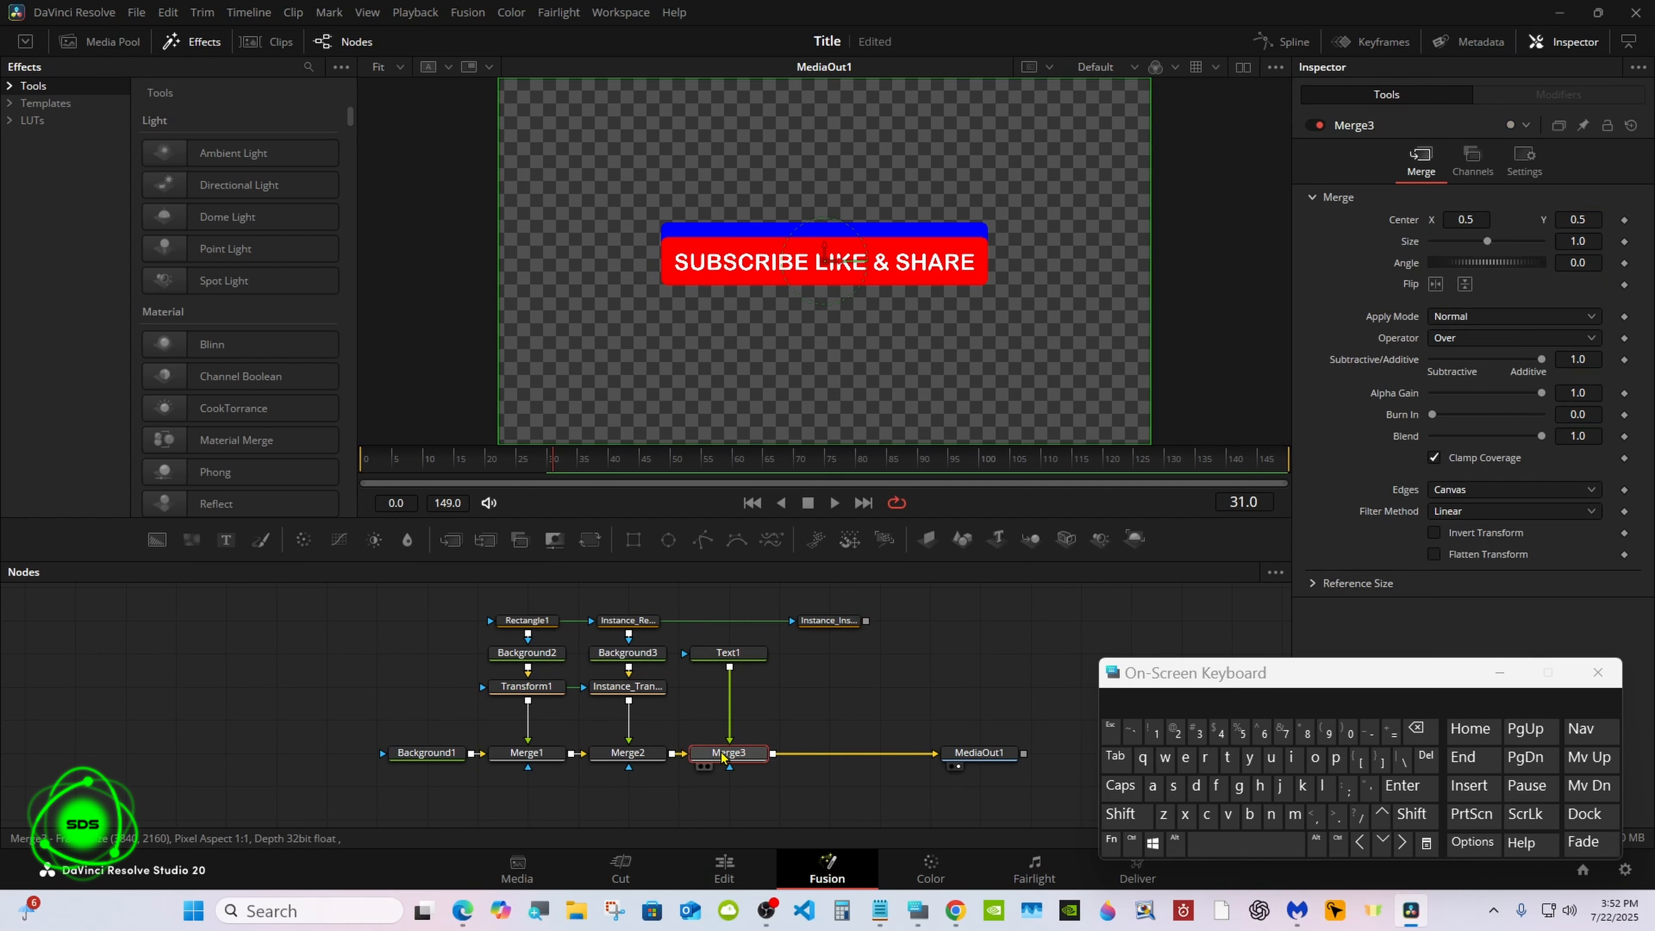
drag(844, 623, 716, 806)
click(742, 625)
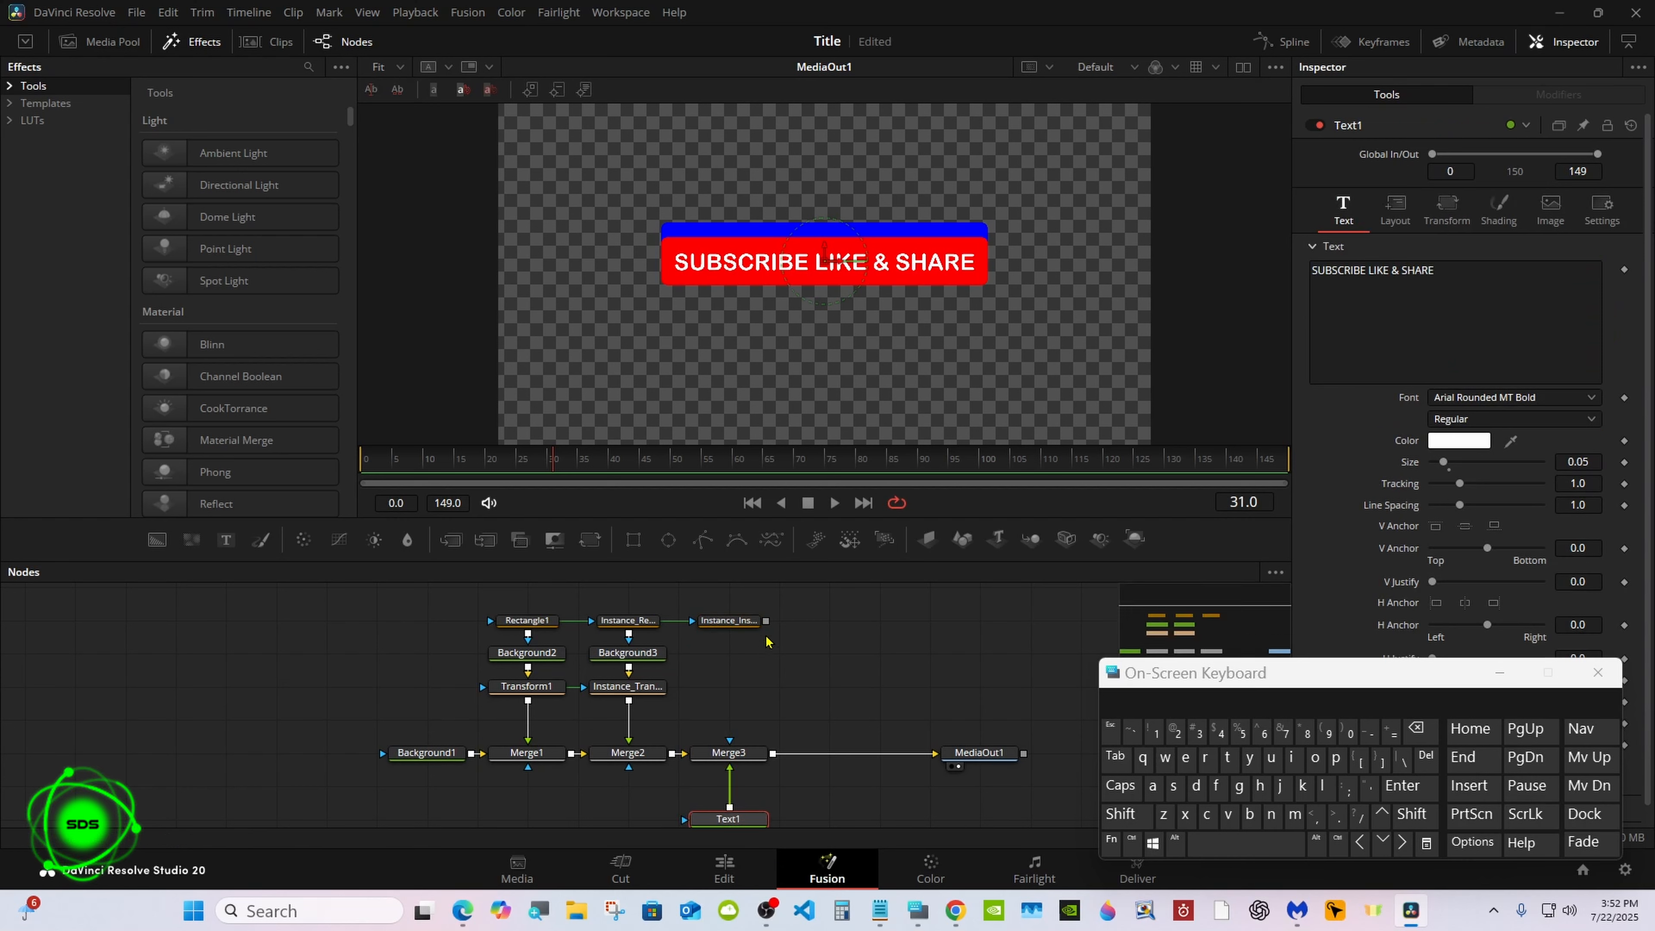
drag(766, 621, 729, 743)
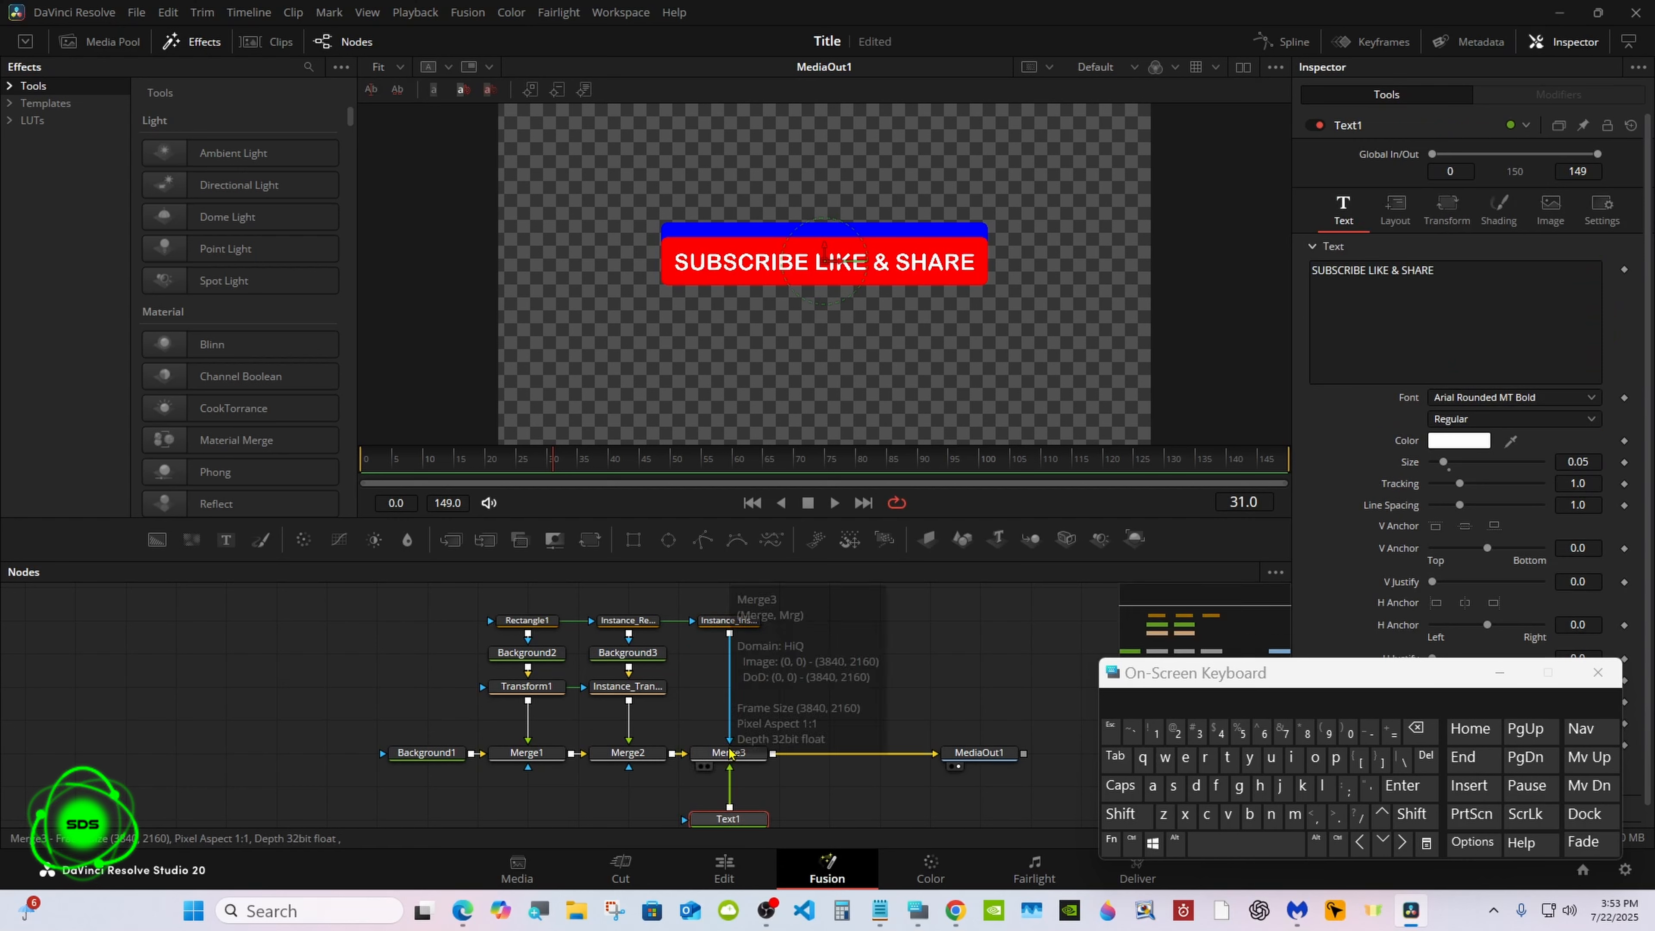
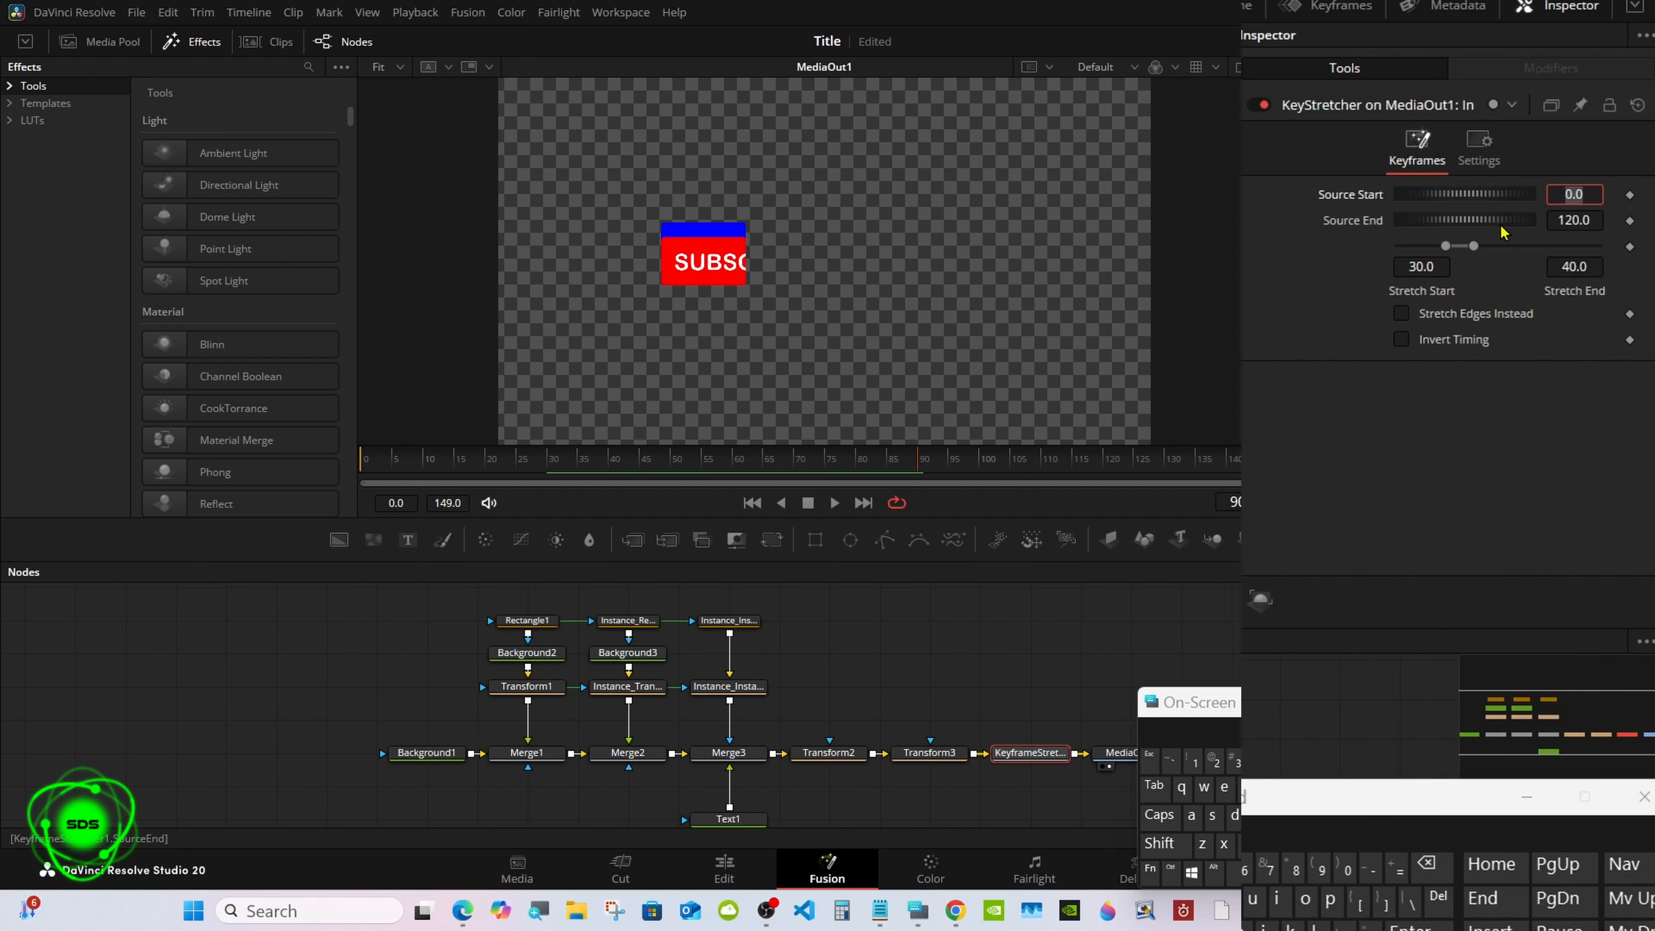
Step: Lower the keyframe stretcher's Source End to about 75.014, scrubbing through the end of the animation to check the shrinking bars
drag(1495, 225, 1, 230)
drag(918, 458, 1022, 459)
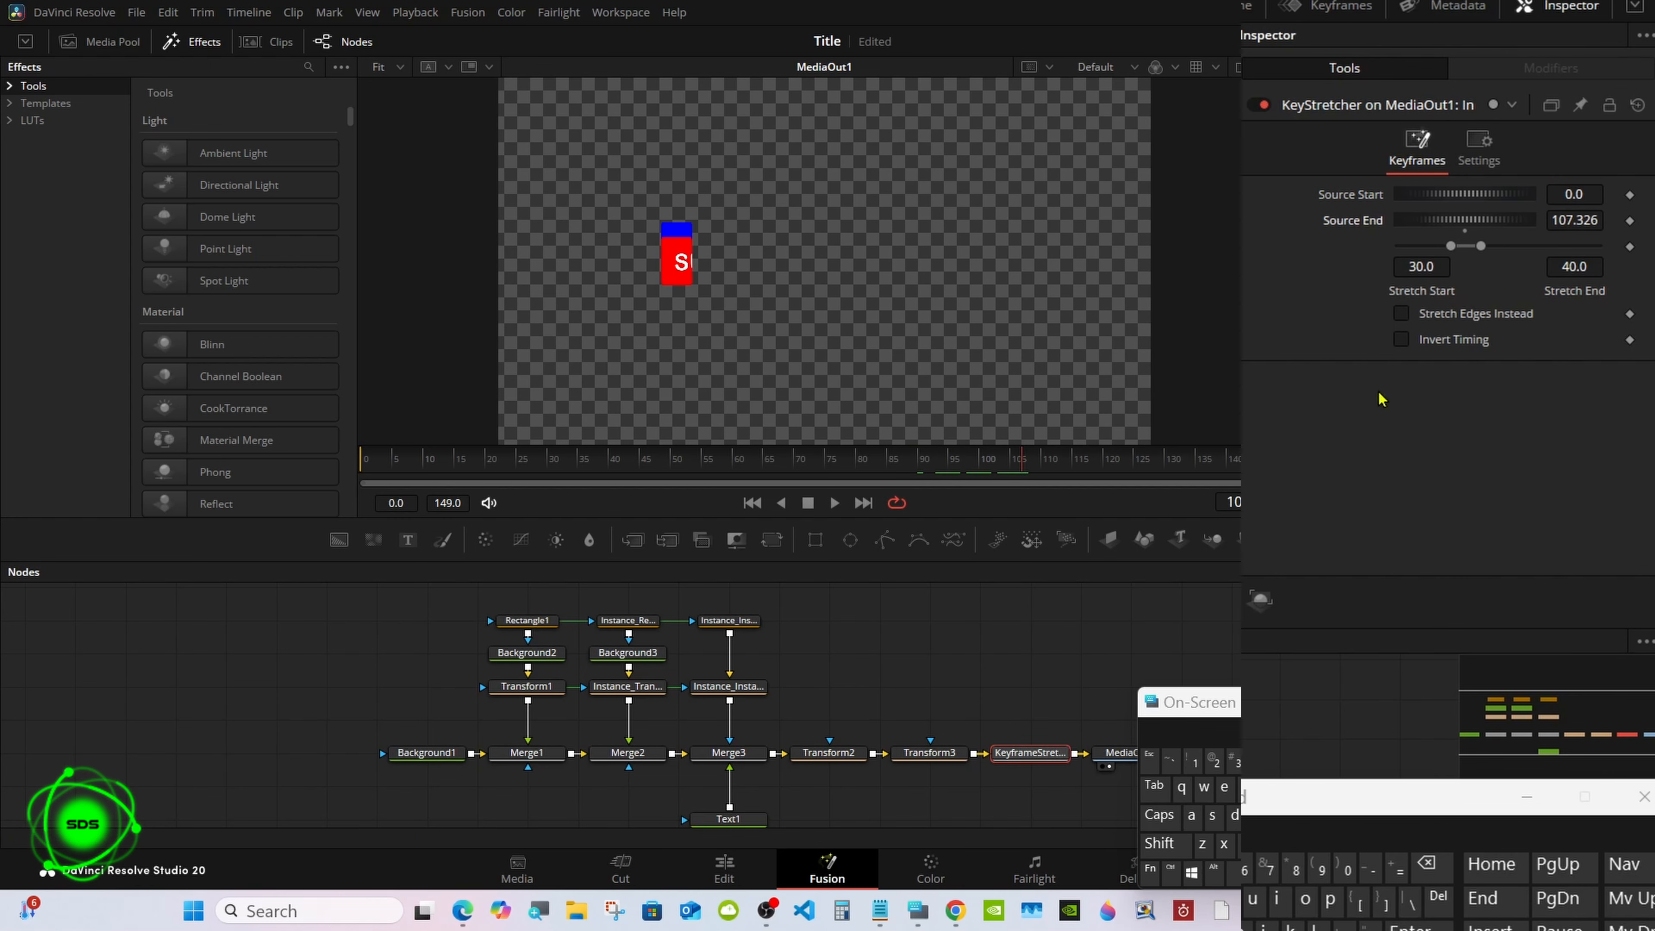
drag(1505, 225, 0, 228)
drag(1021, 460, 1129, 462)
drag(1499, 227, 1, 230)
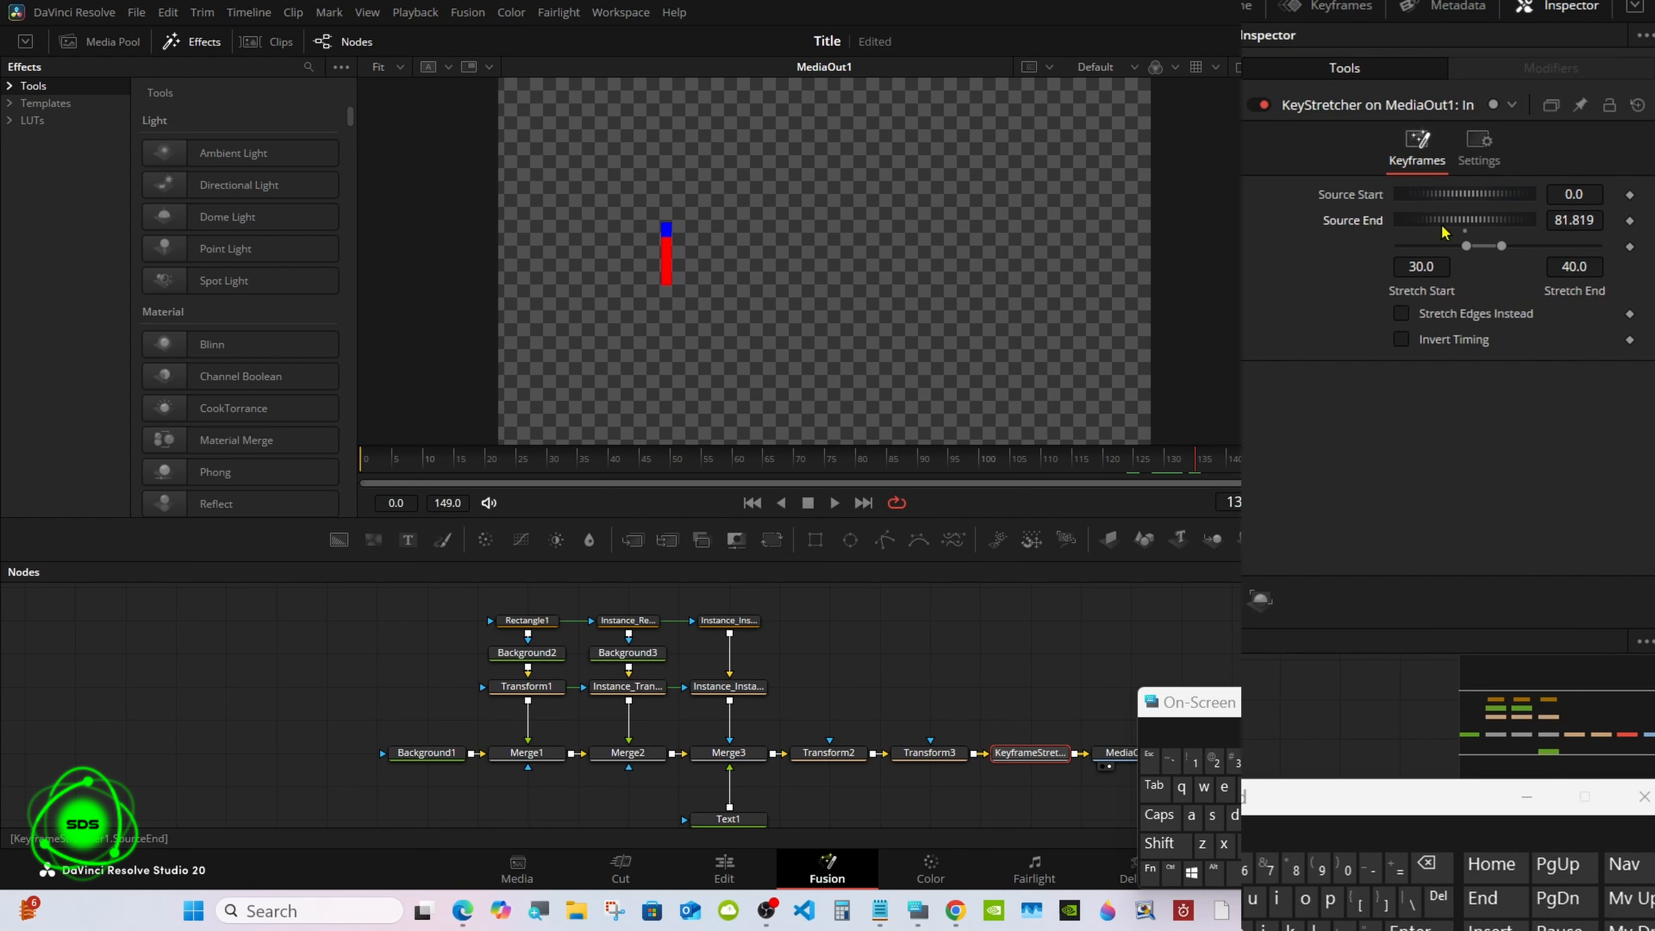
drag(1485, 226, 1151, 228)
drag(1196, 461, 1226, 463)
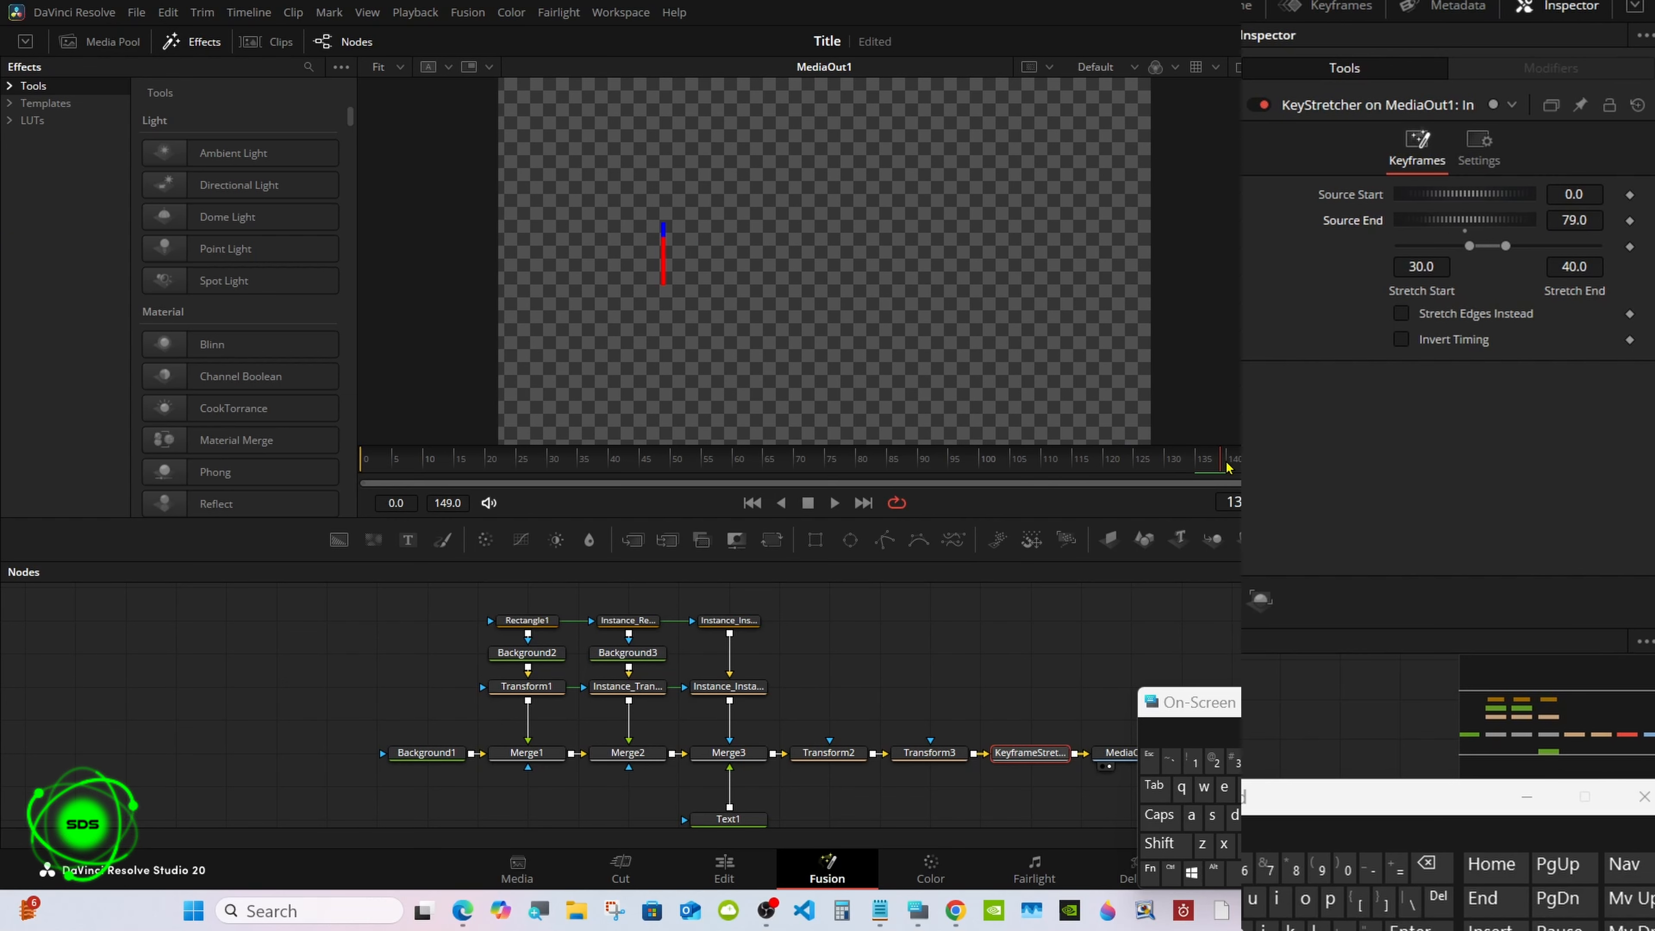
drag(1445, 231, 1027, 227)
drag(1222, 467, 955, 470)
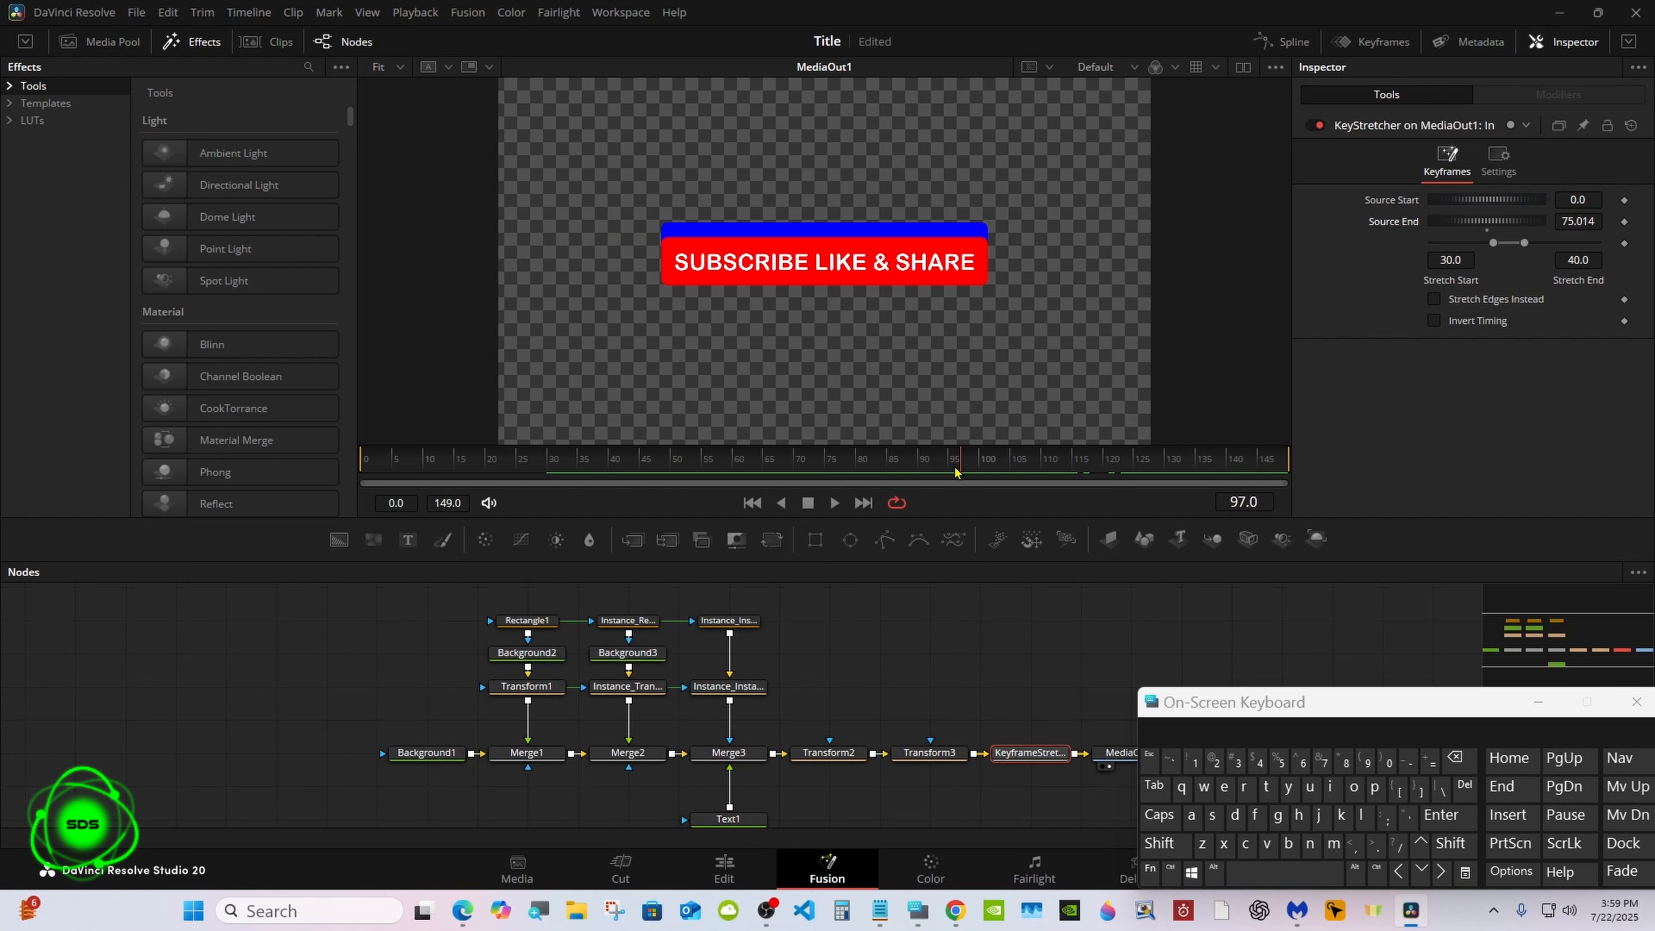
Step: Set Transform2's size to 0.5 to scale the whole title down
drag(829, 562, 829, 514)
click(834, 706)
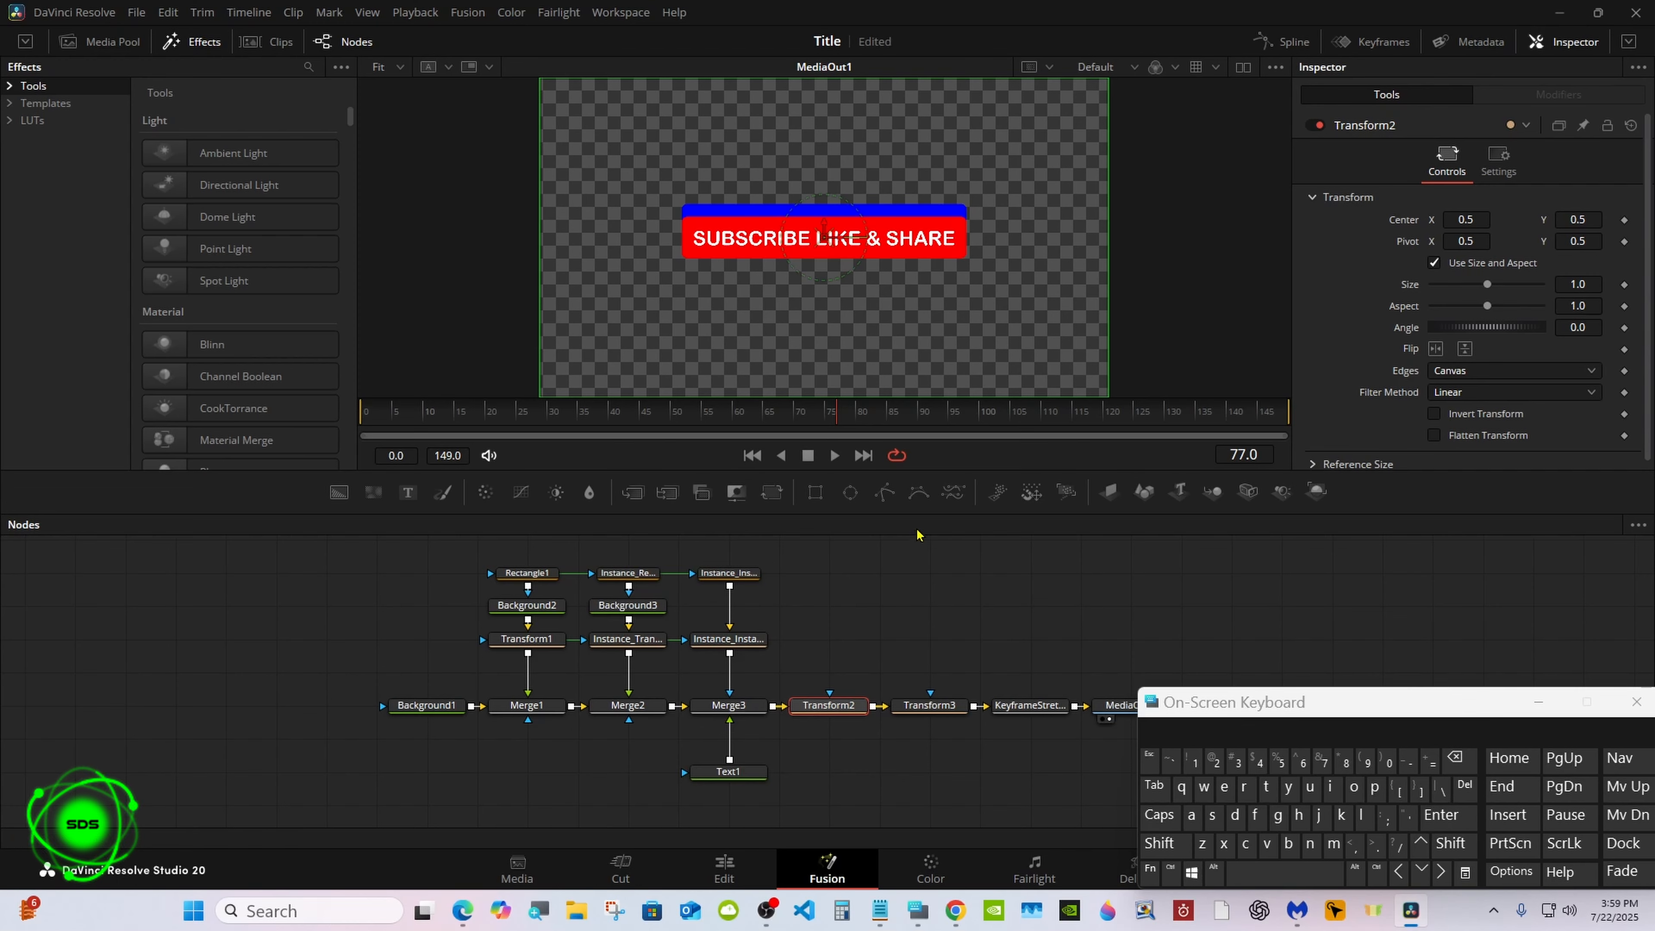
drag(932, 515, 933, 539)
drag(1465, 295, 1441, 299)
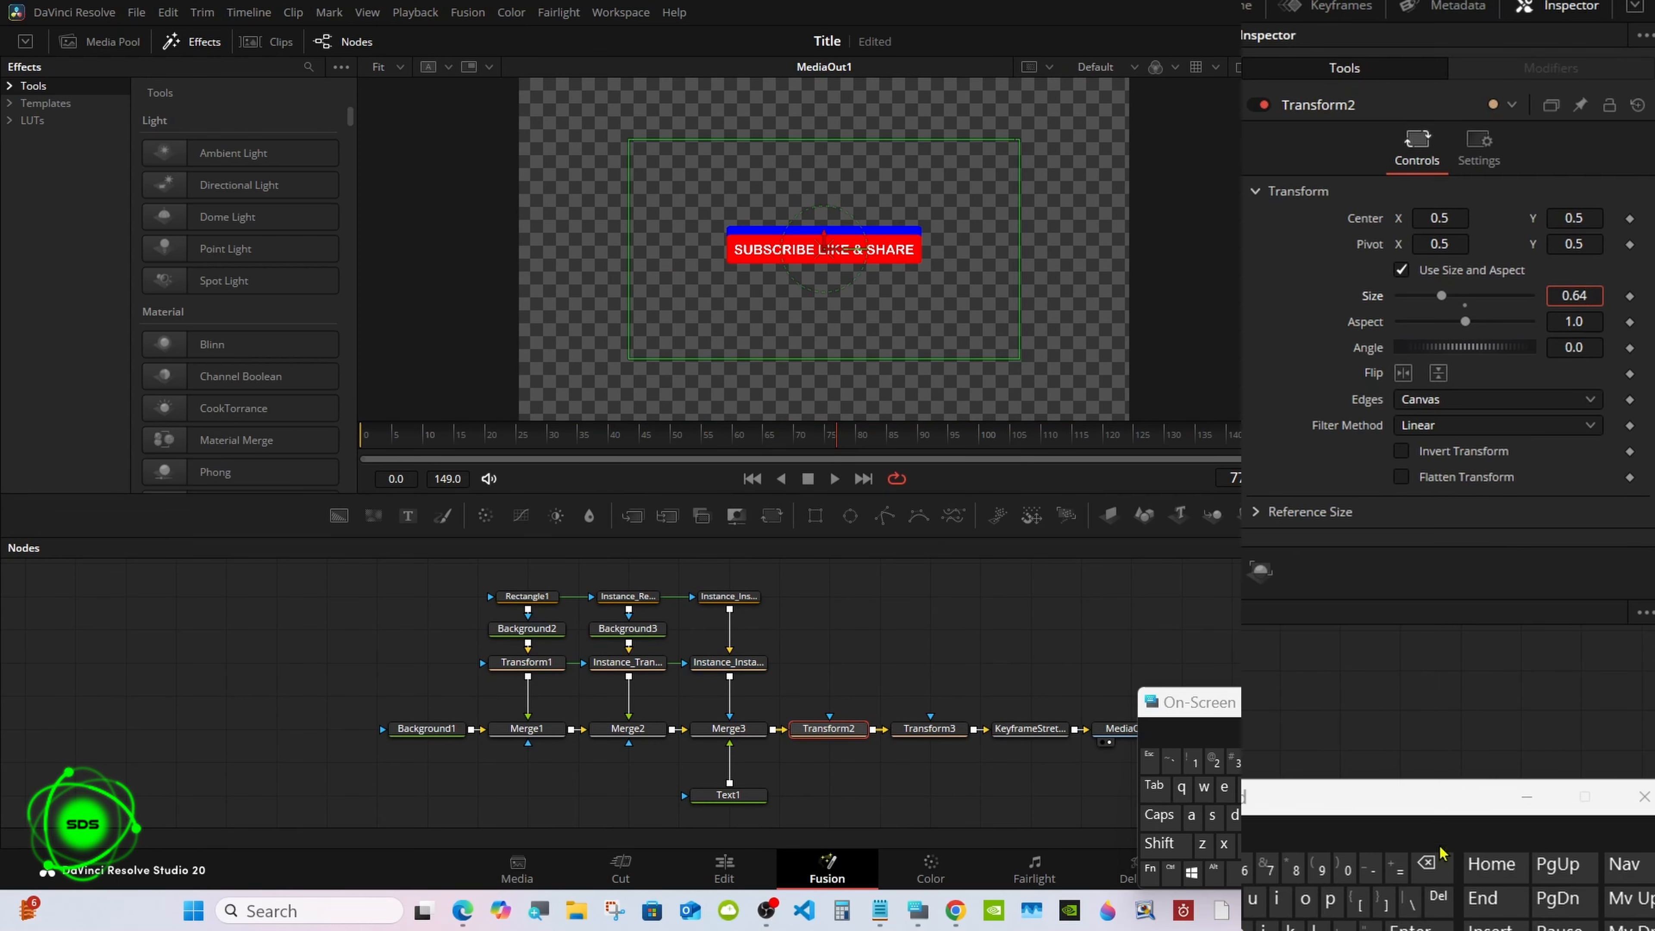
key(BackSpace)
key(BackSpace)
text(5)
key(Return)
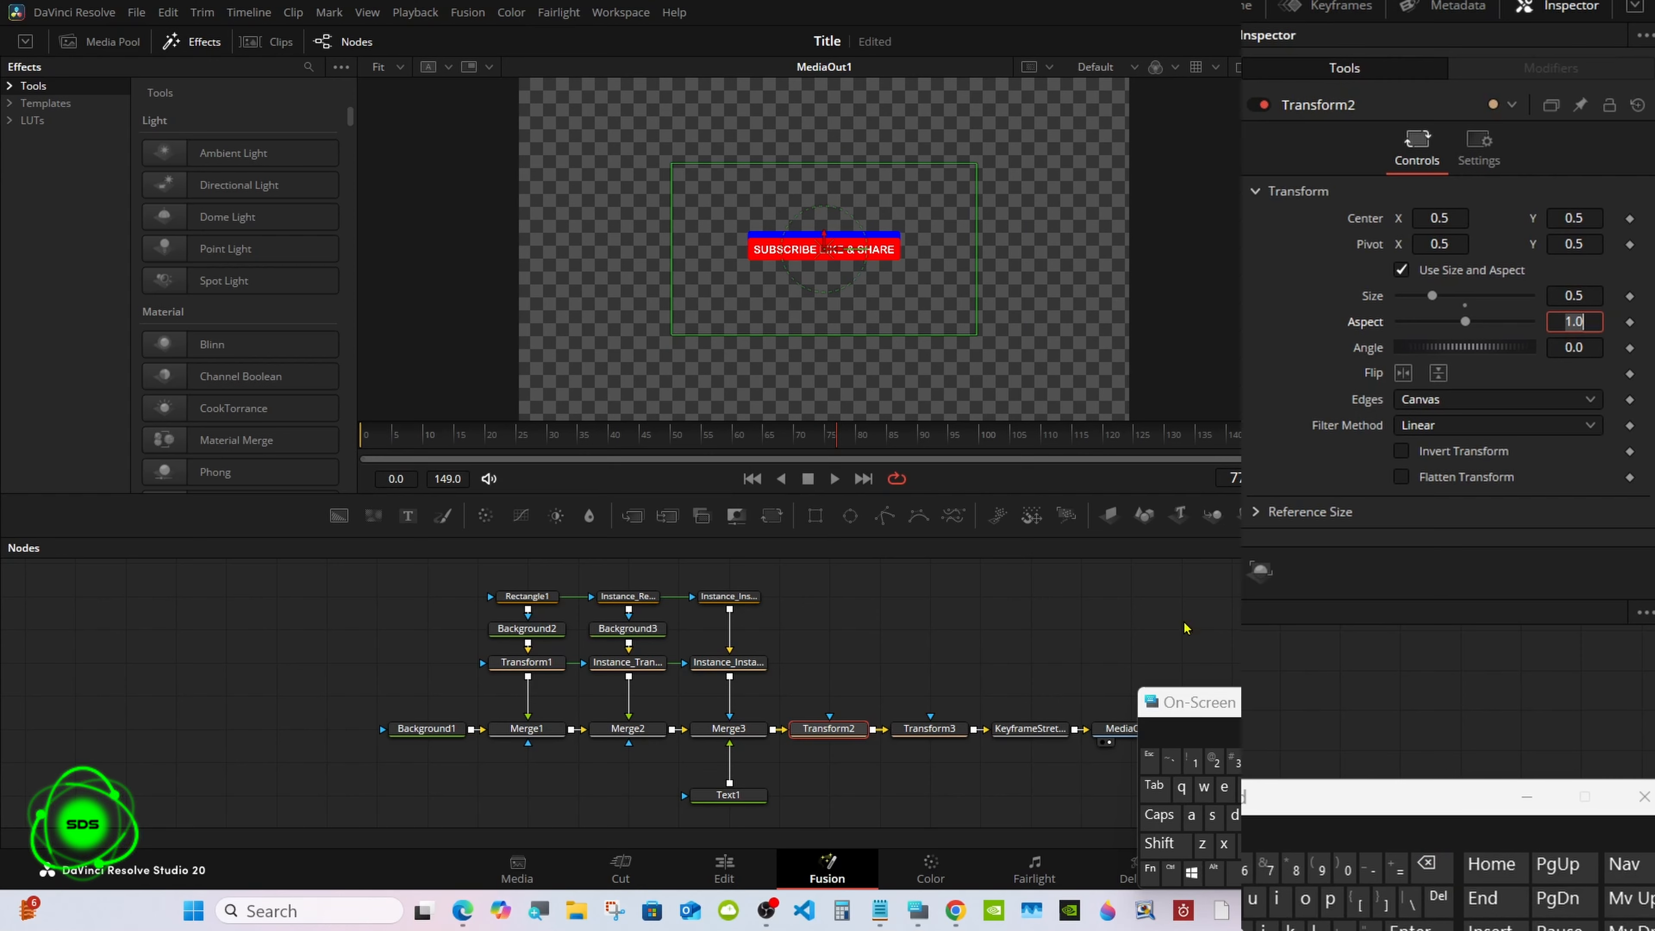
Step: Set Transform2's Center Y to 0.09 to place the title near the bottom of the frame
drag(968, 539, 941, 753)
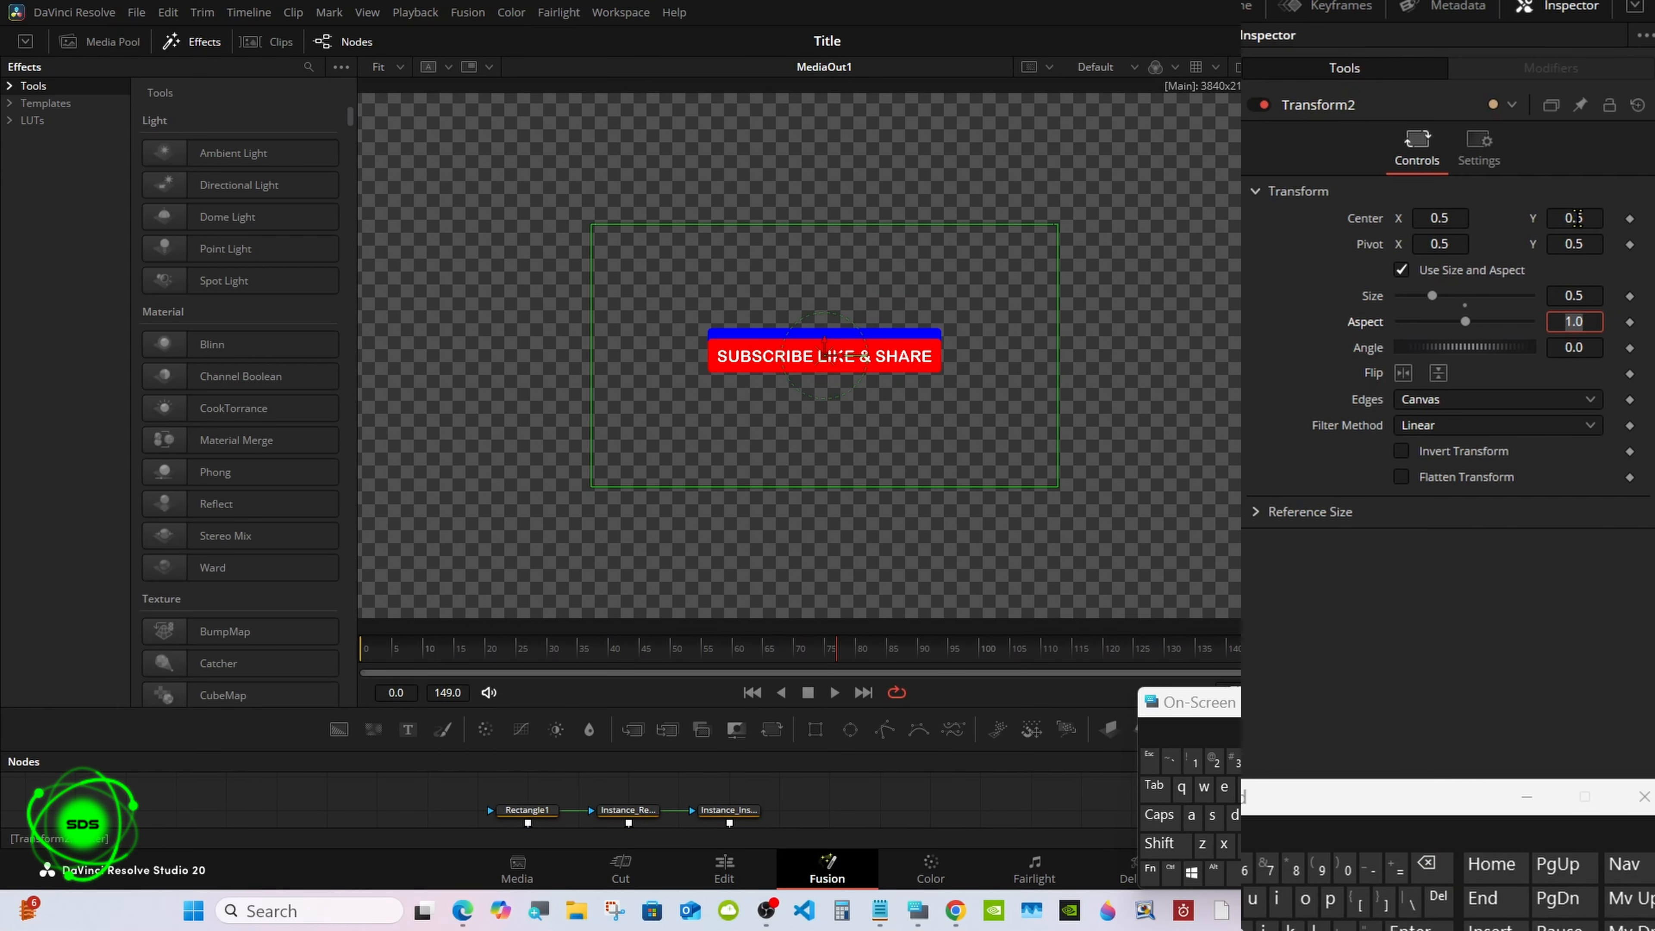
drag(1574, 217, 1597, 210)
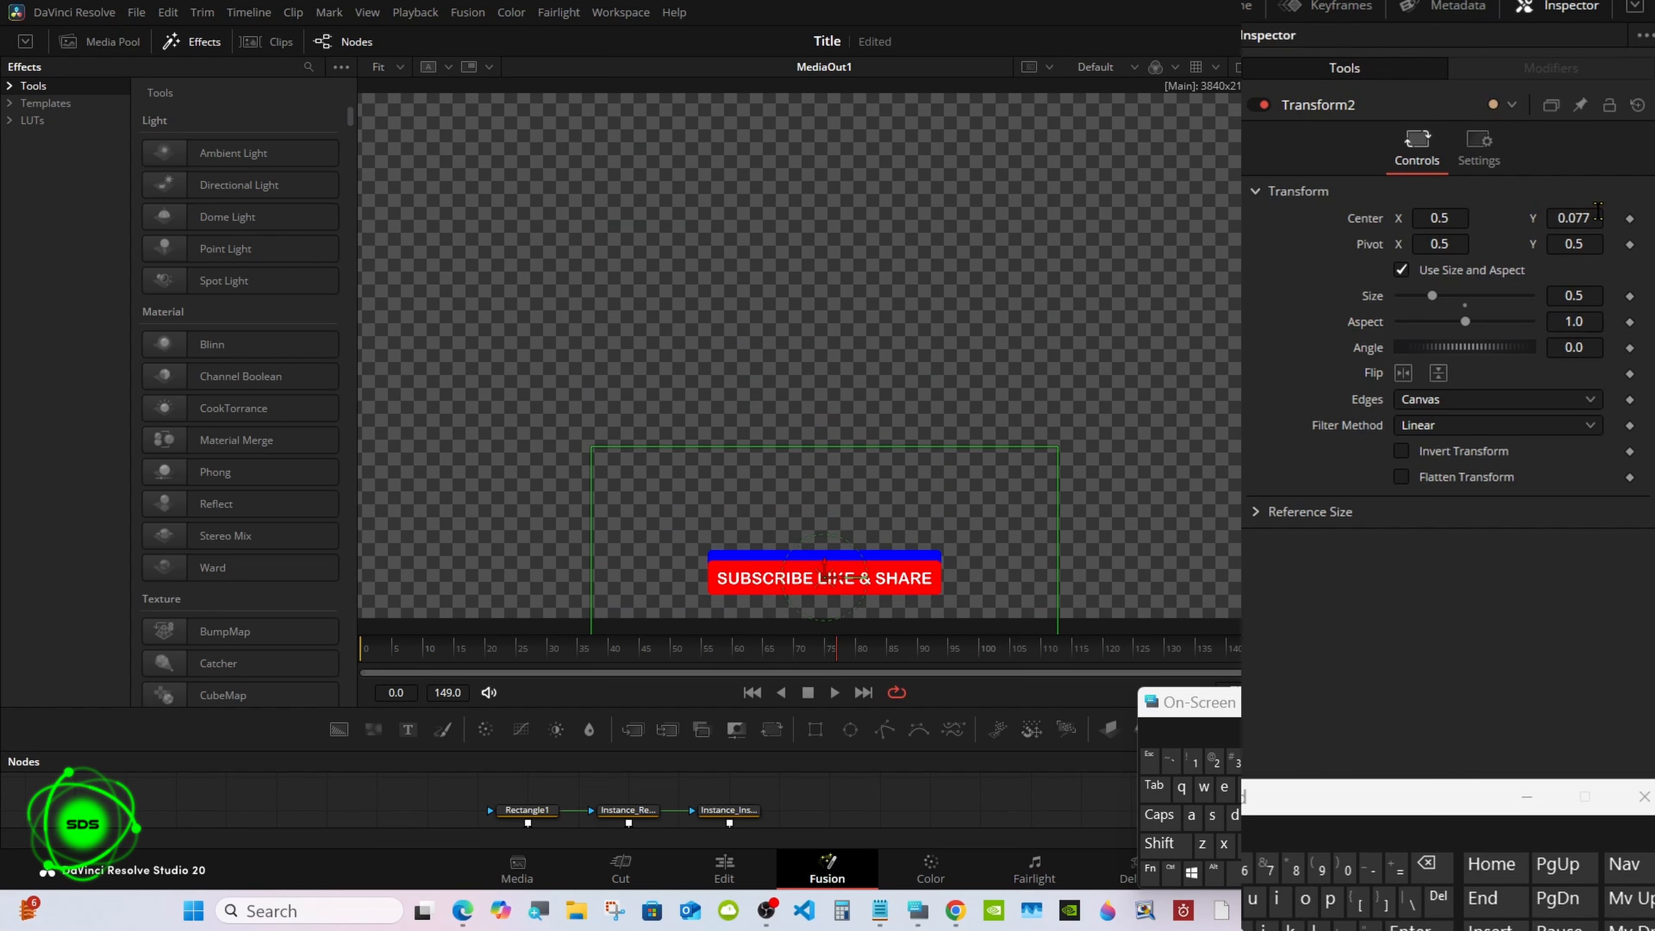
click(1598, 210)
click(1434, 869)
click(1433, 870)
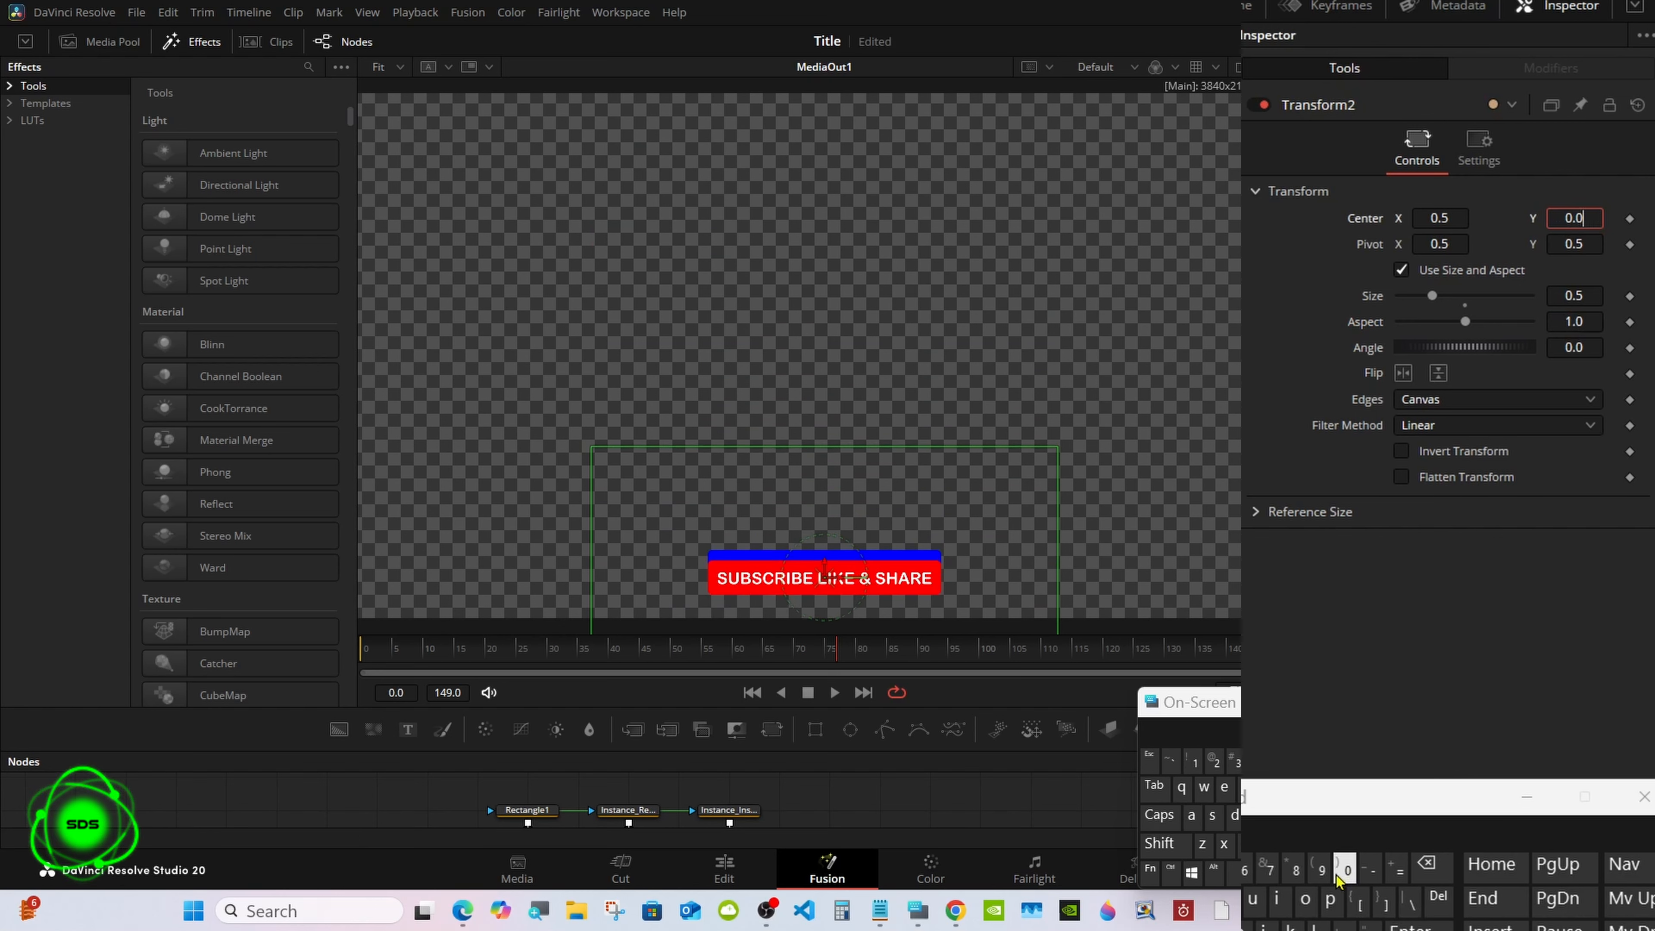
click(1338, 874)
click(1394, 925)
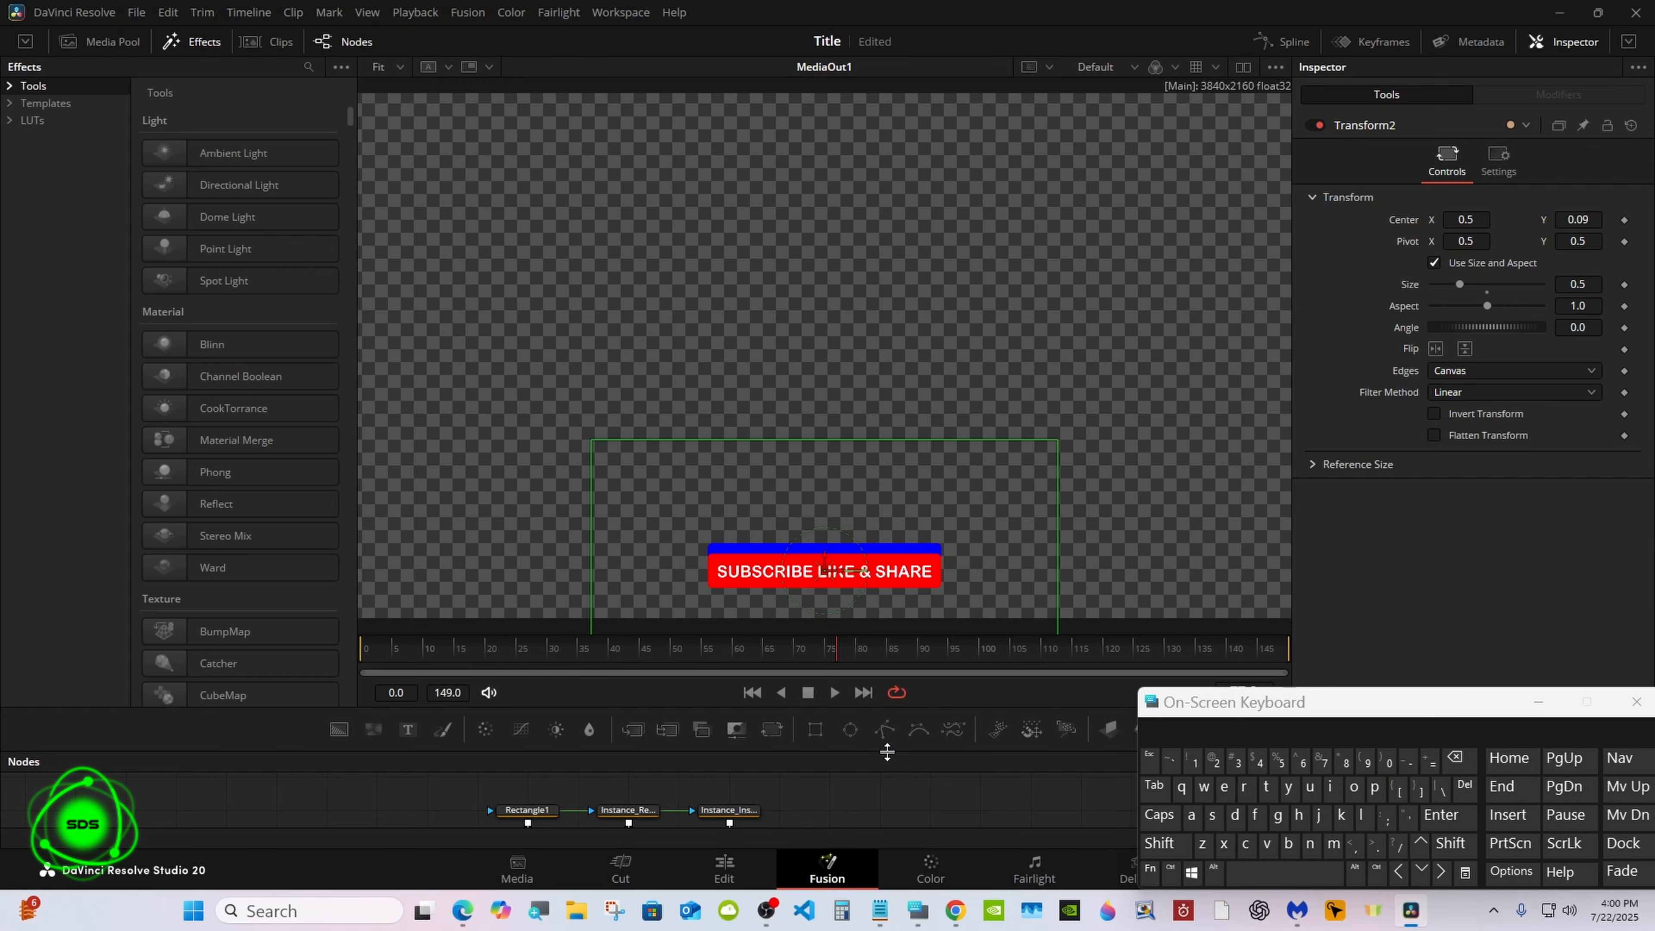
drag(886, 748, 885, 492)
click(855, 655)
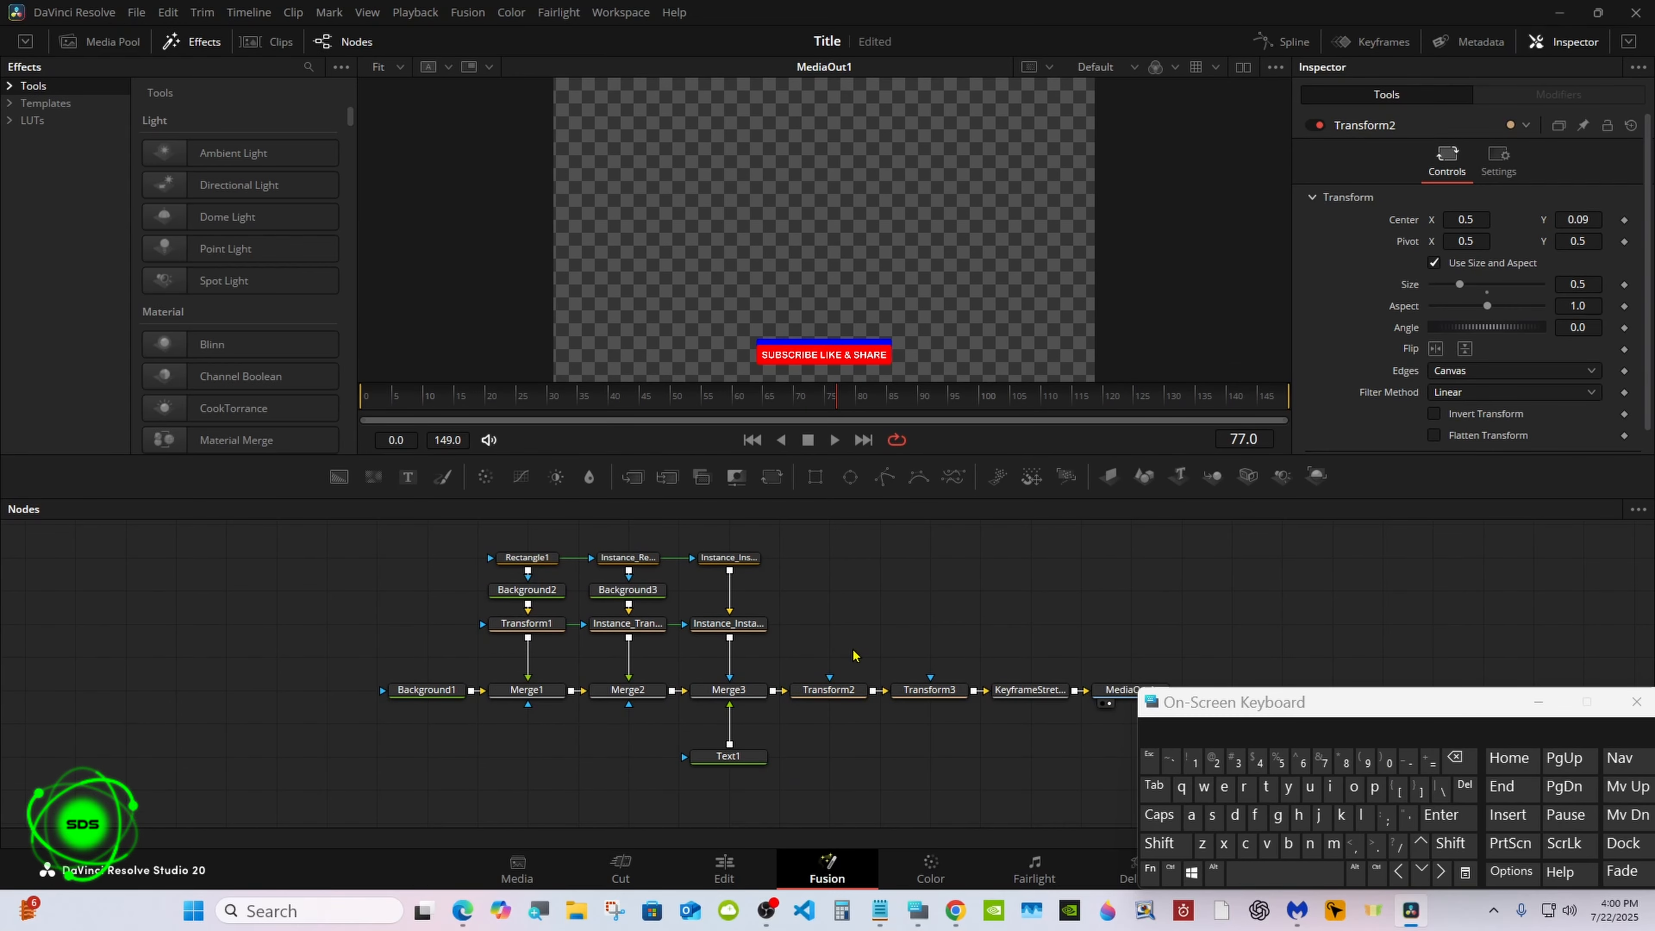
Step: Rename the Transform3 node as Group Controls
click(926, 691)
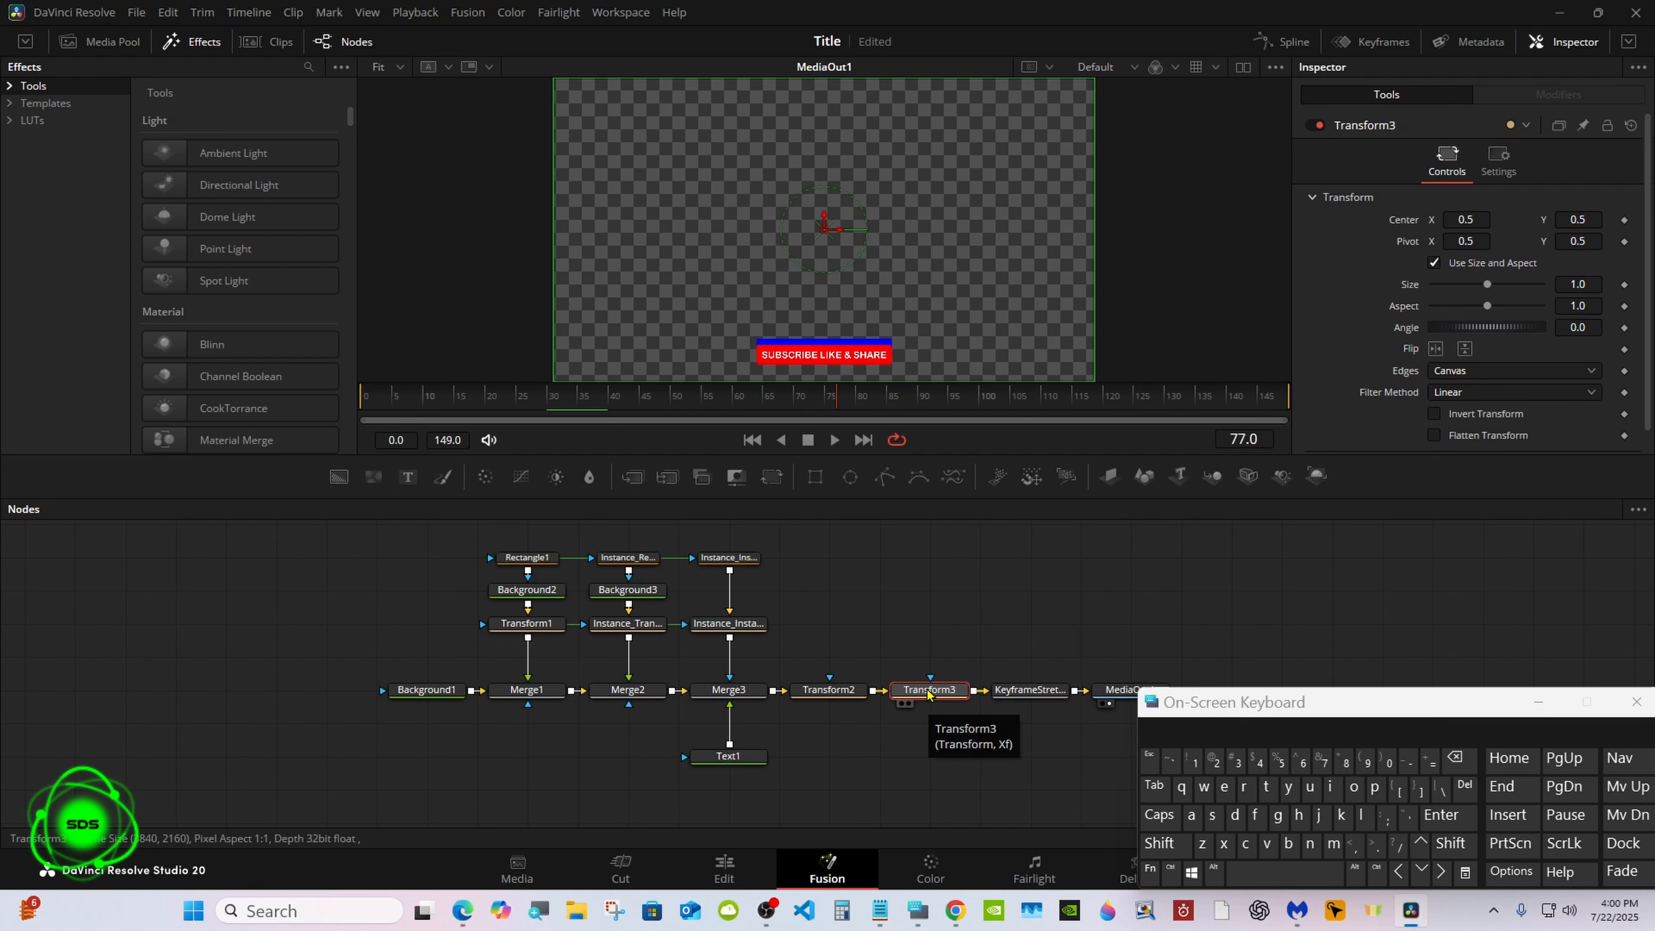
right_click(928, 692)
click(971, 522)
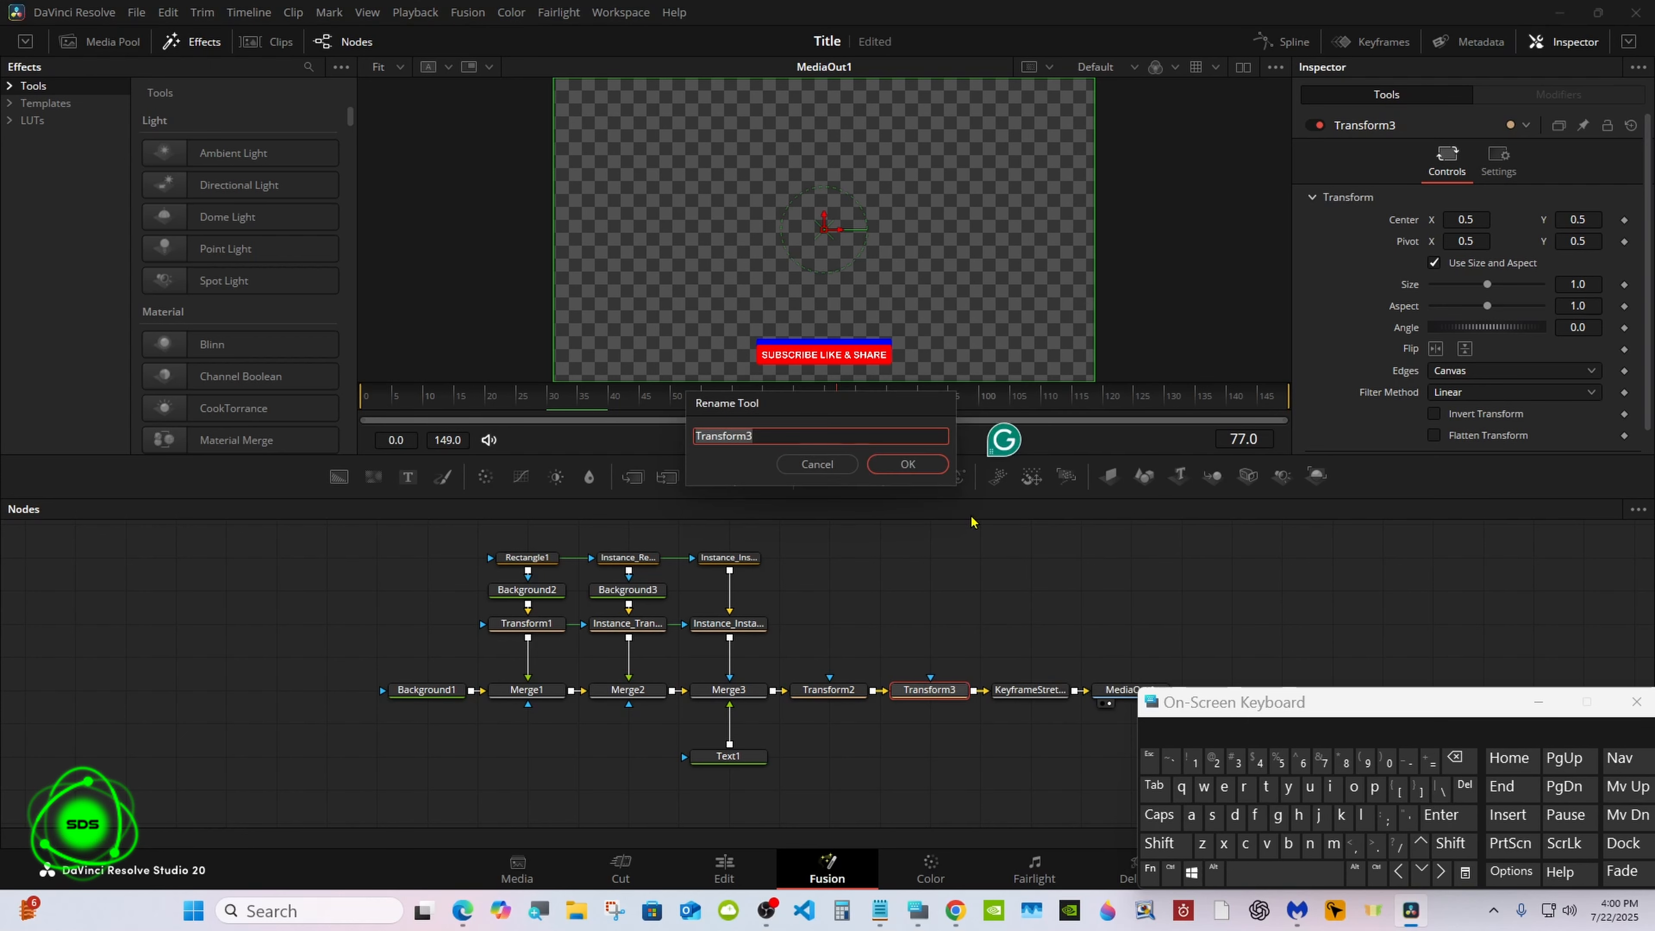
click(1160, 842)
click(1278, 814)
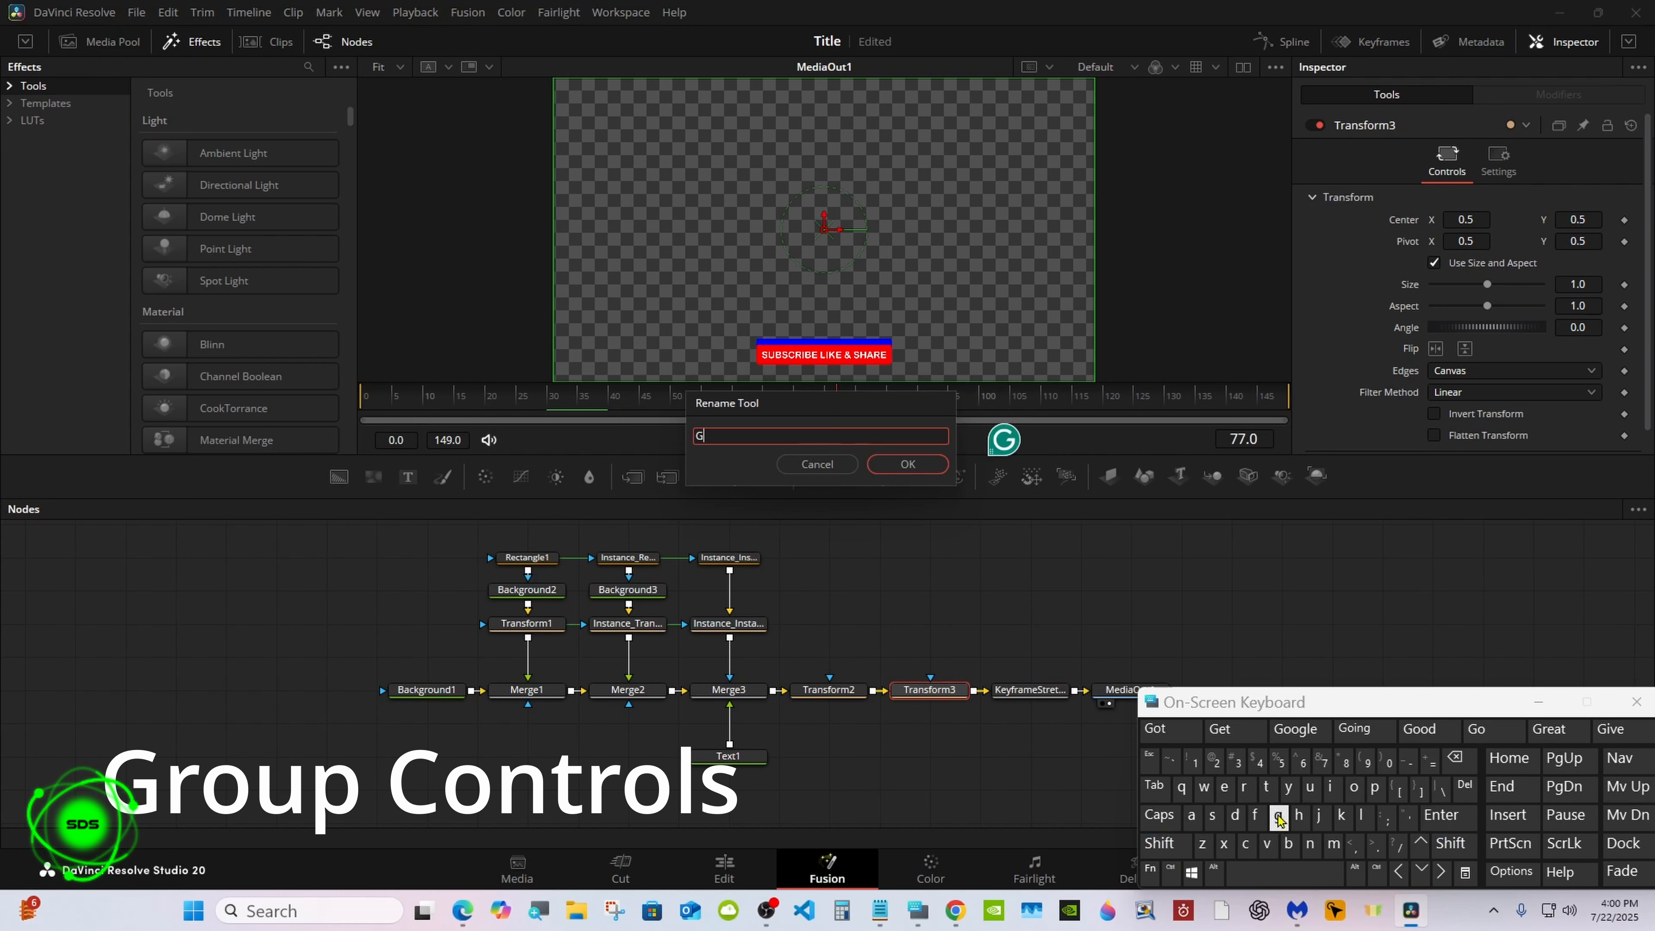
click(1244, 787)
click(1228, 729)
click(1163, 843)
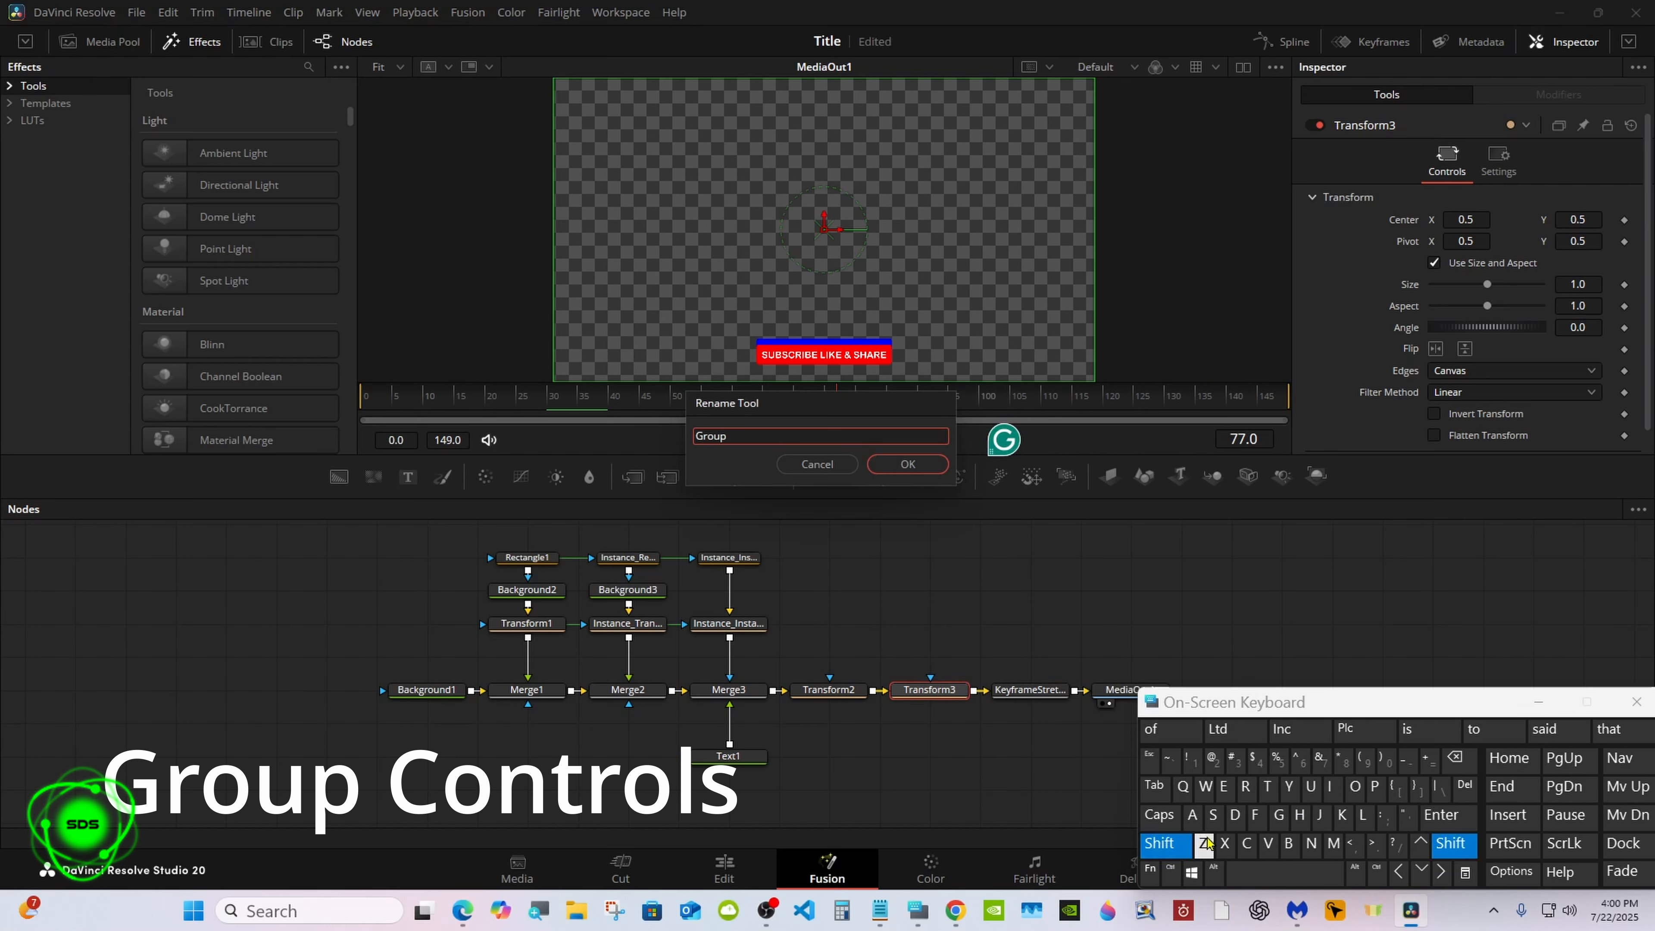
click(1246, 843)
click(1354, 787)
click(1311, 843)
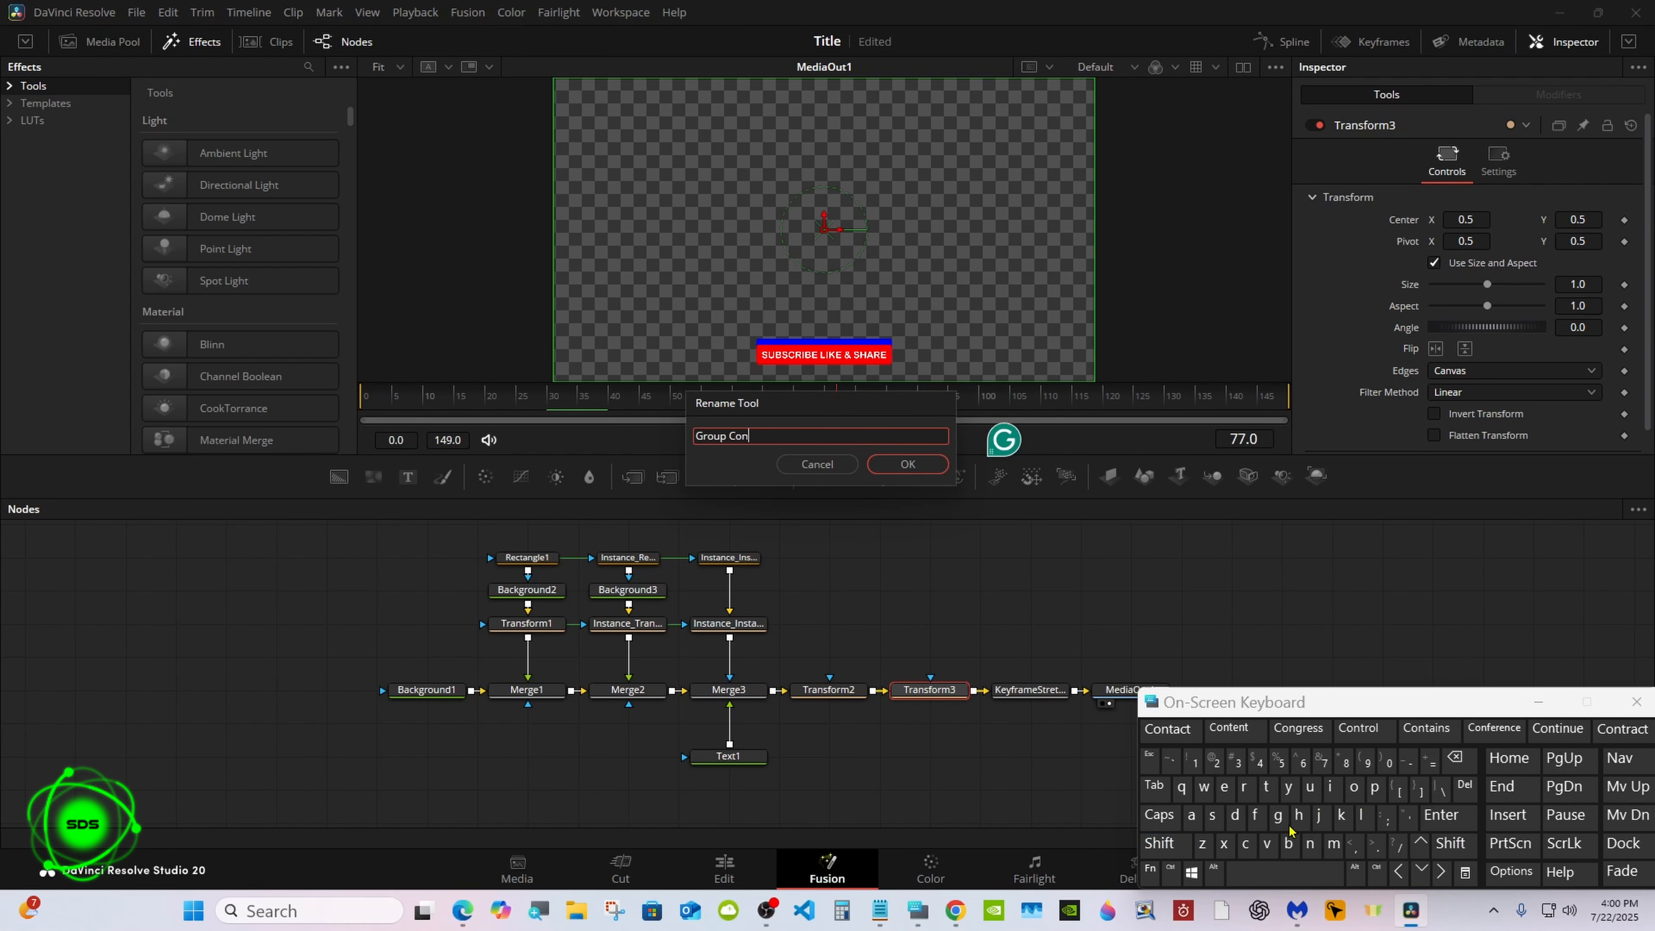
click(1266, 787)
click(1244, 787)
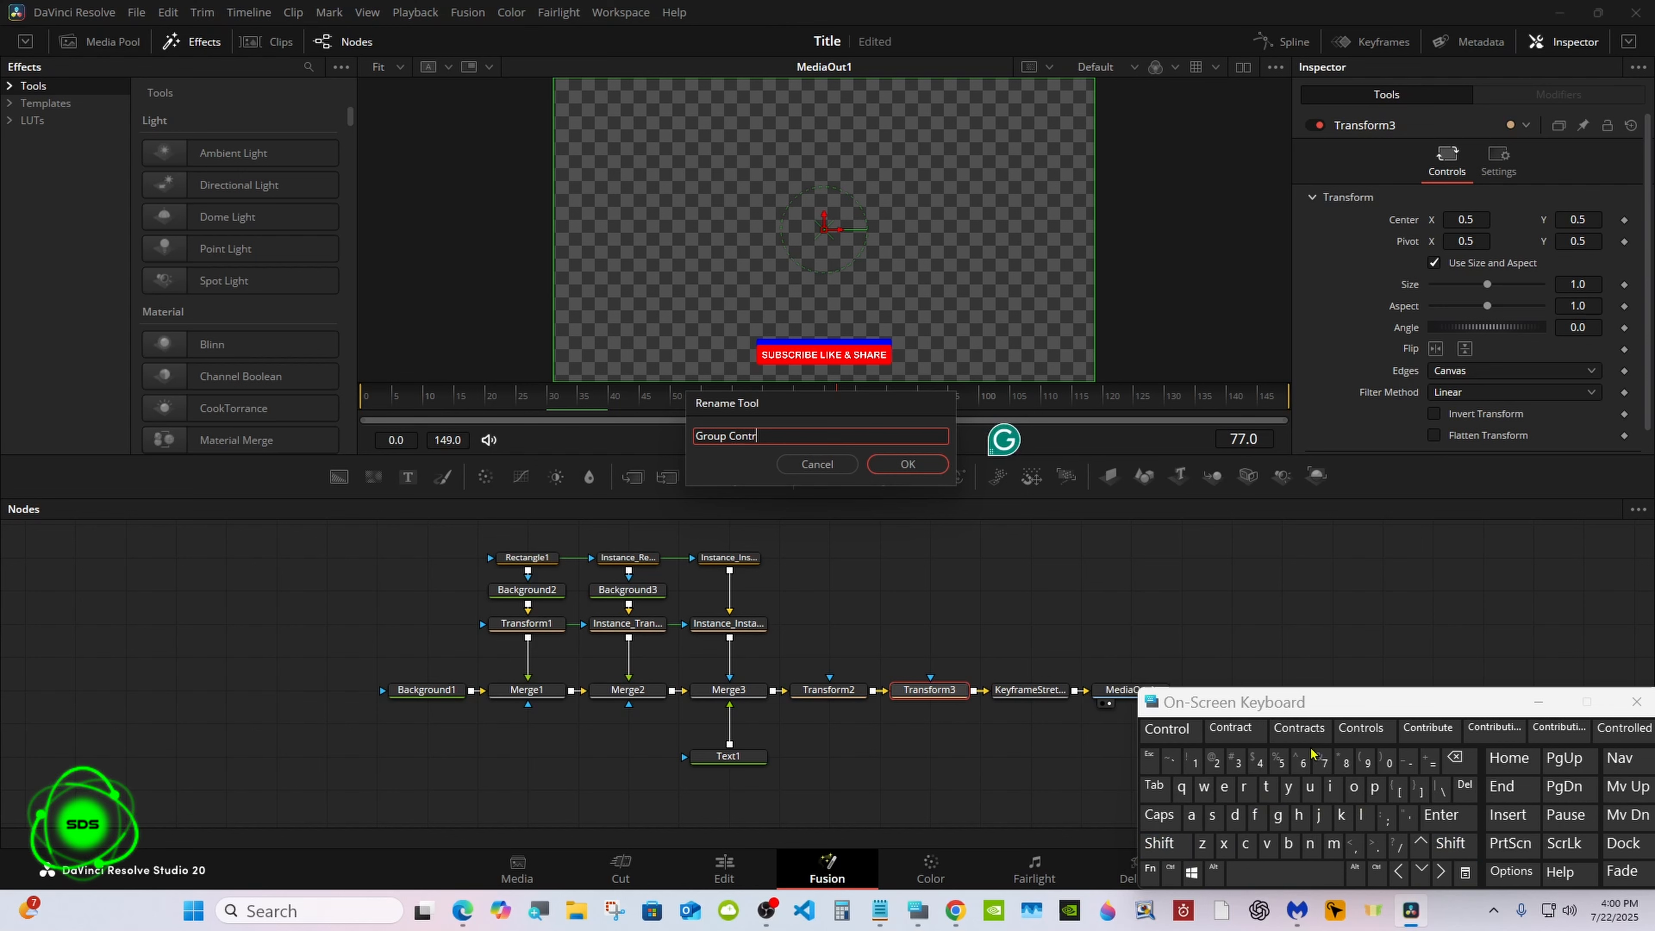
click(1365, 729)
click(907, 464)
drag(1218, 705, 1365, 698)
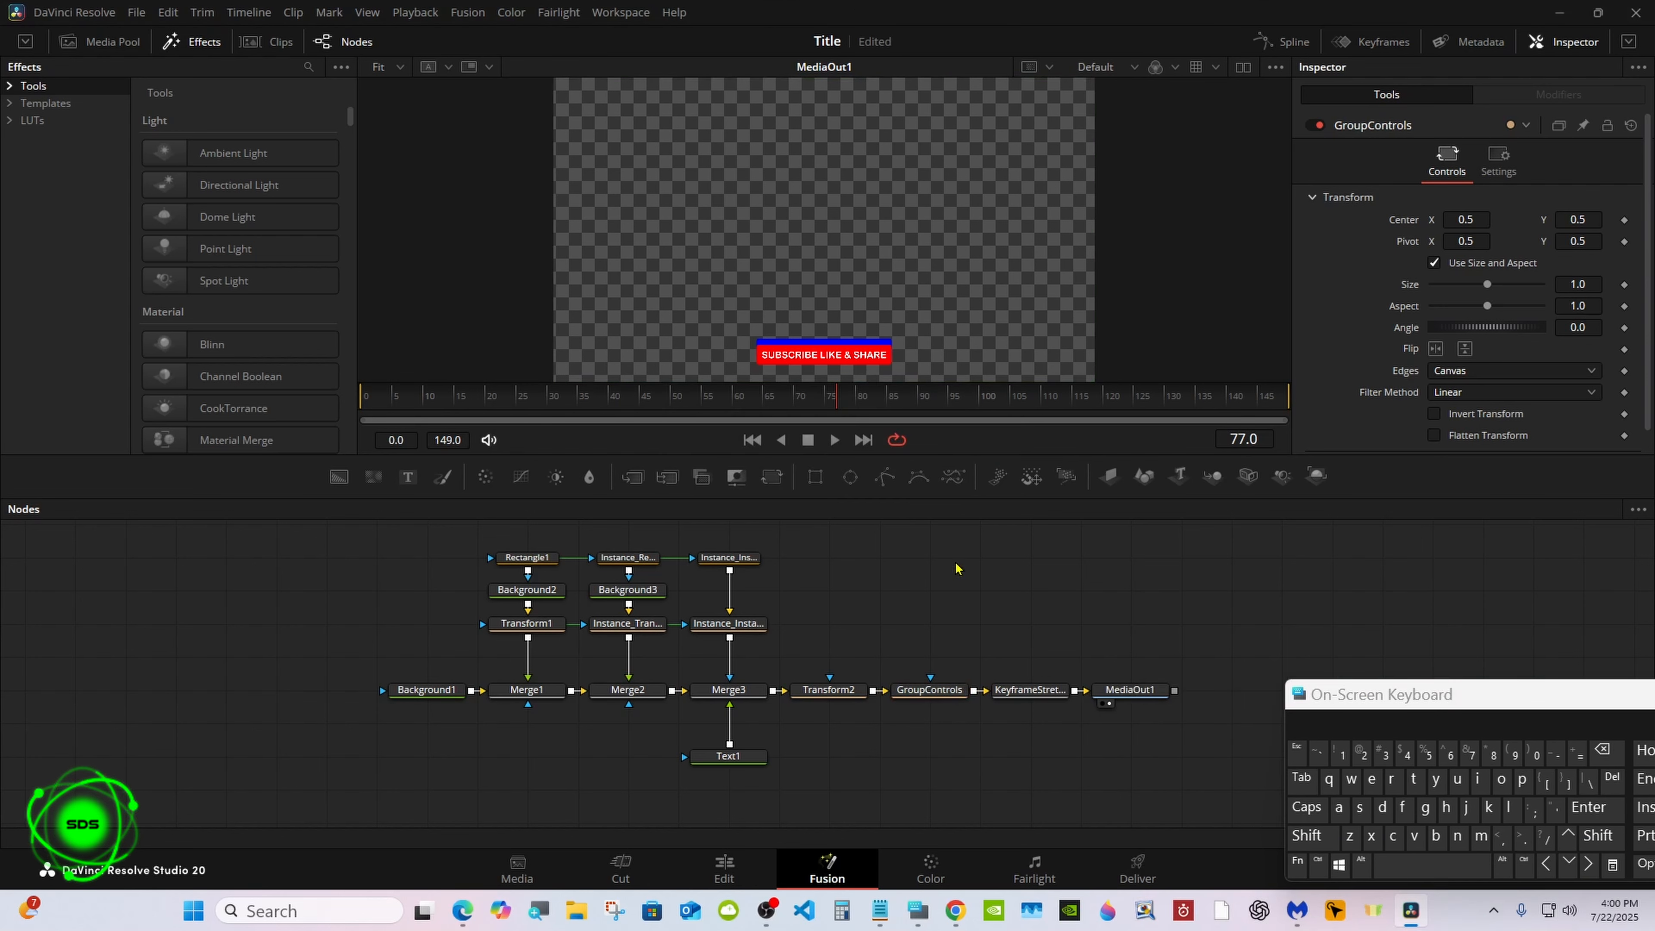
Step: Play the animation and start creating a macro from all nodes except MediaOut1
click(835, 441)
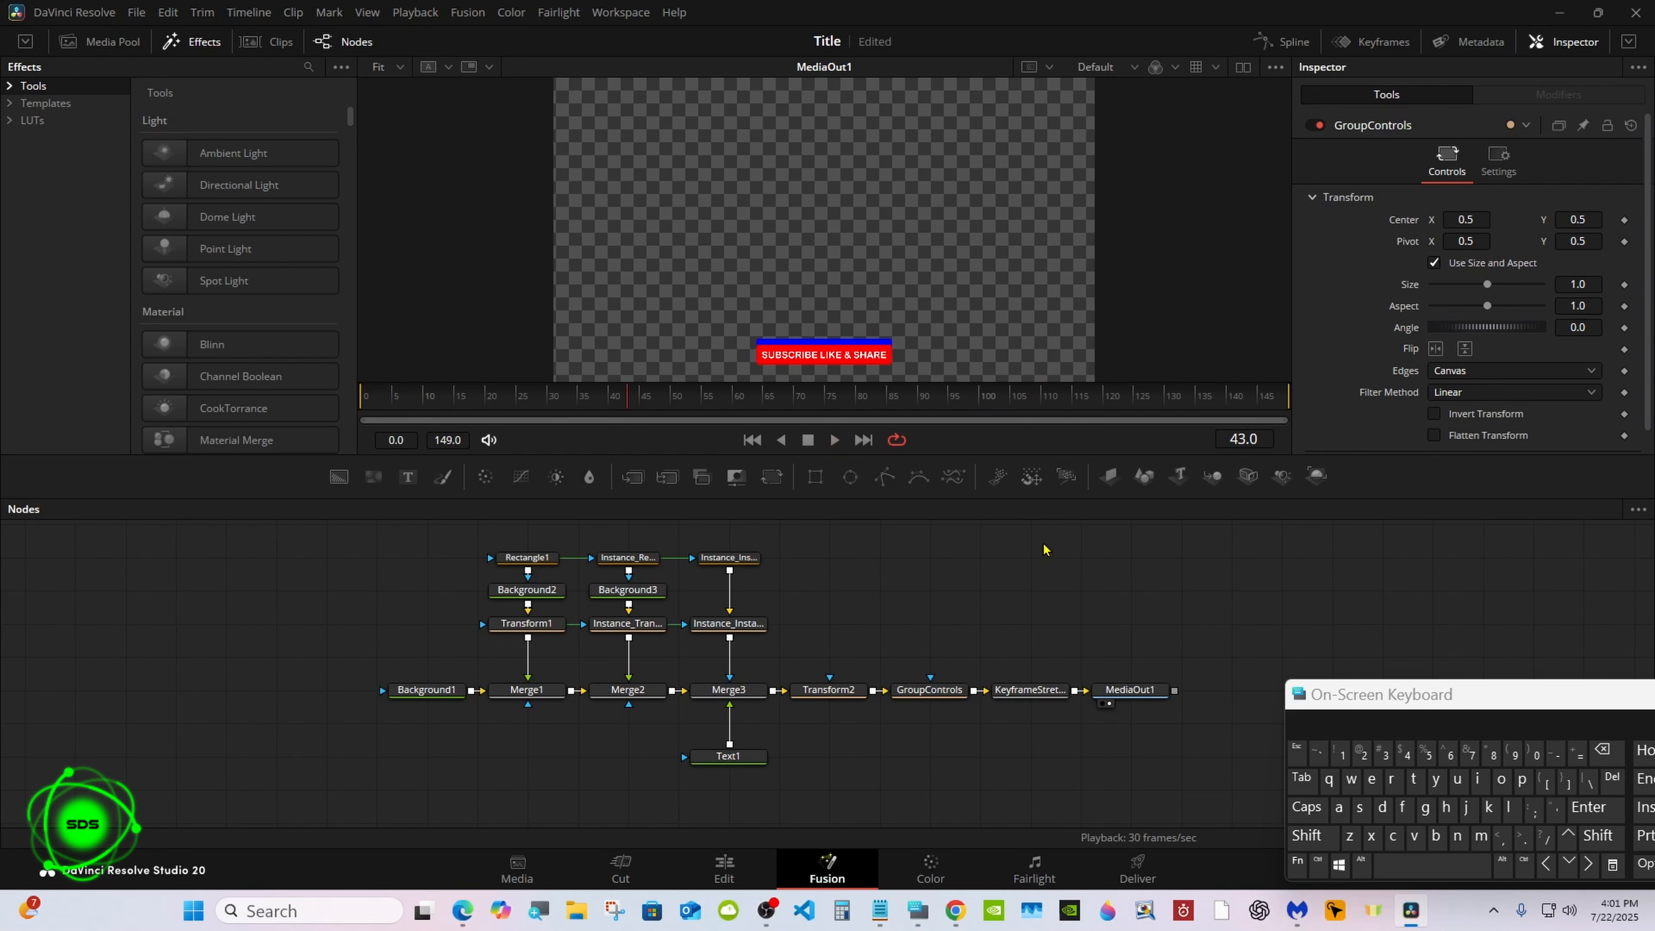
drag(1044, 549, 415, 787)
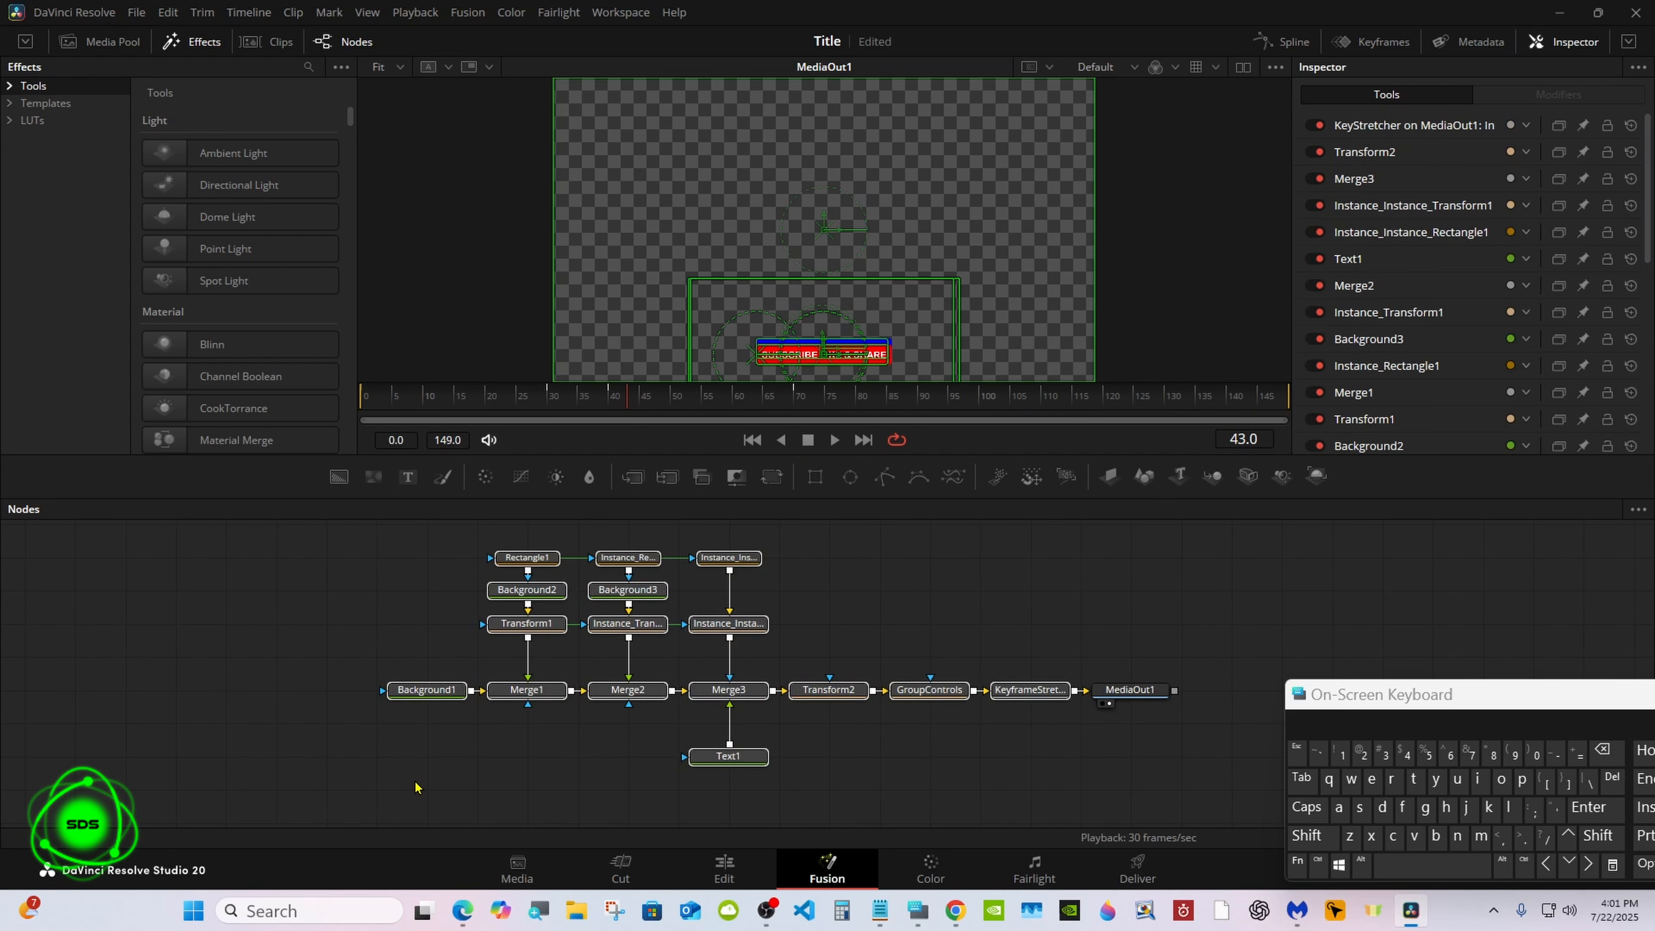
right_click(624, 701)
mouse_move(689, 400)
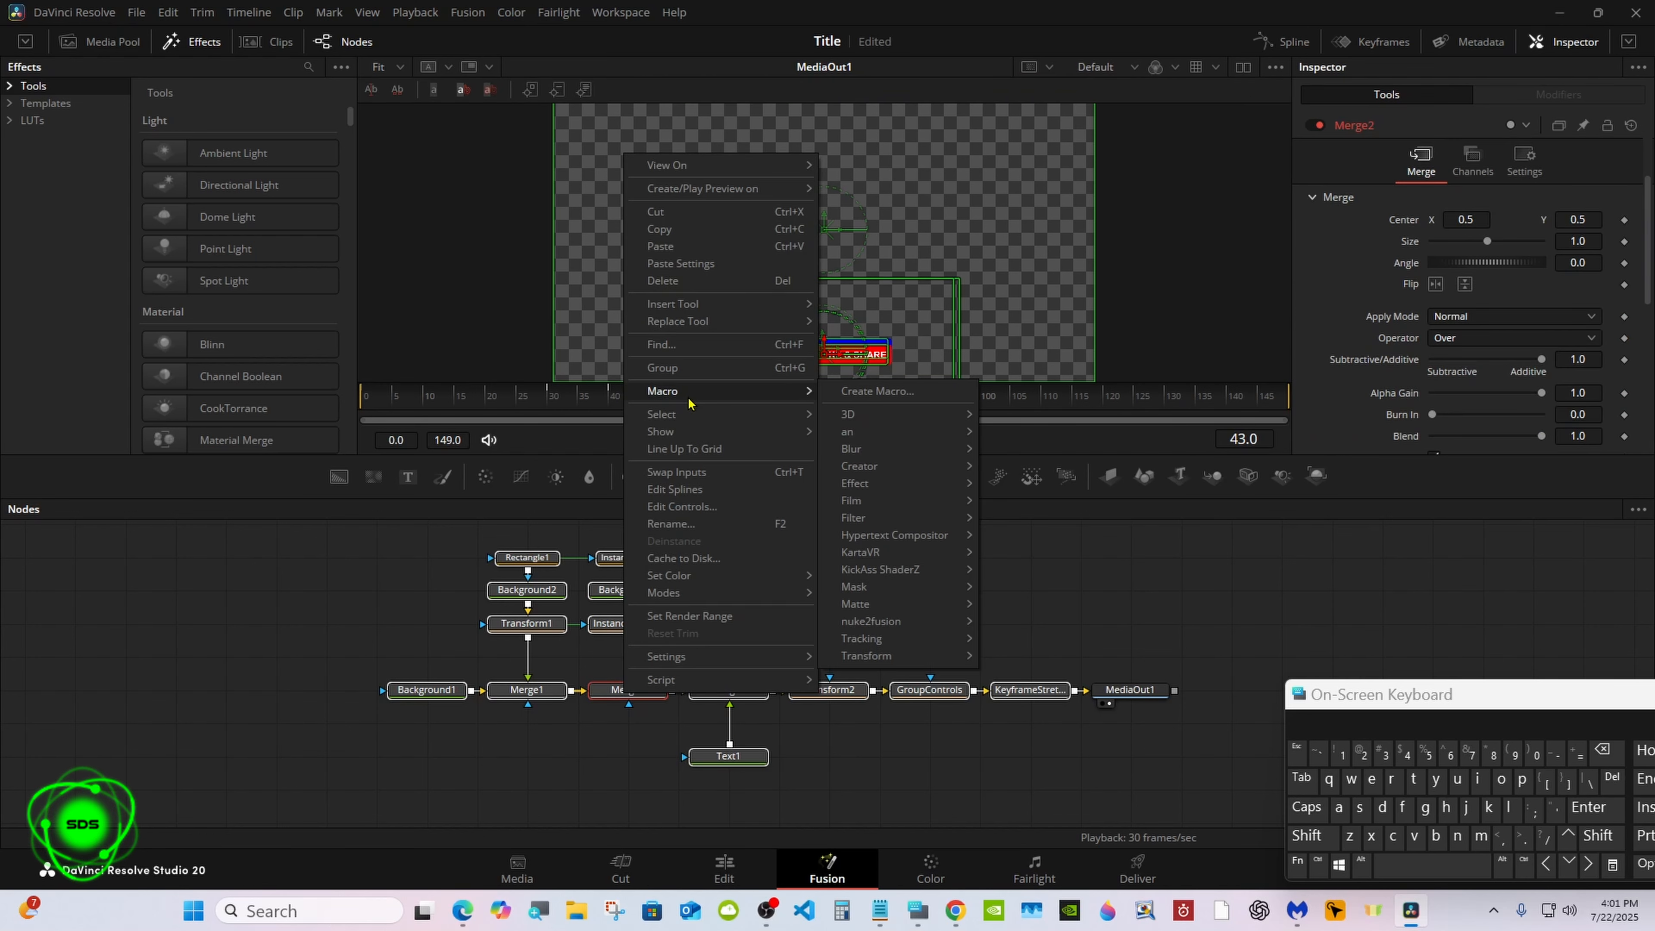
click(889, 392)
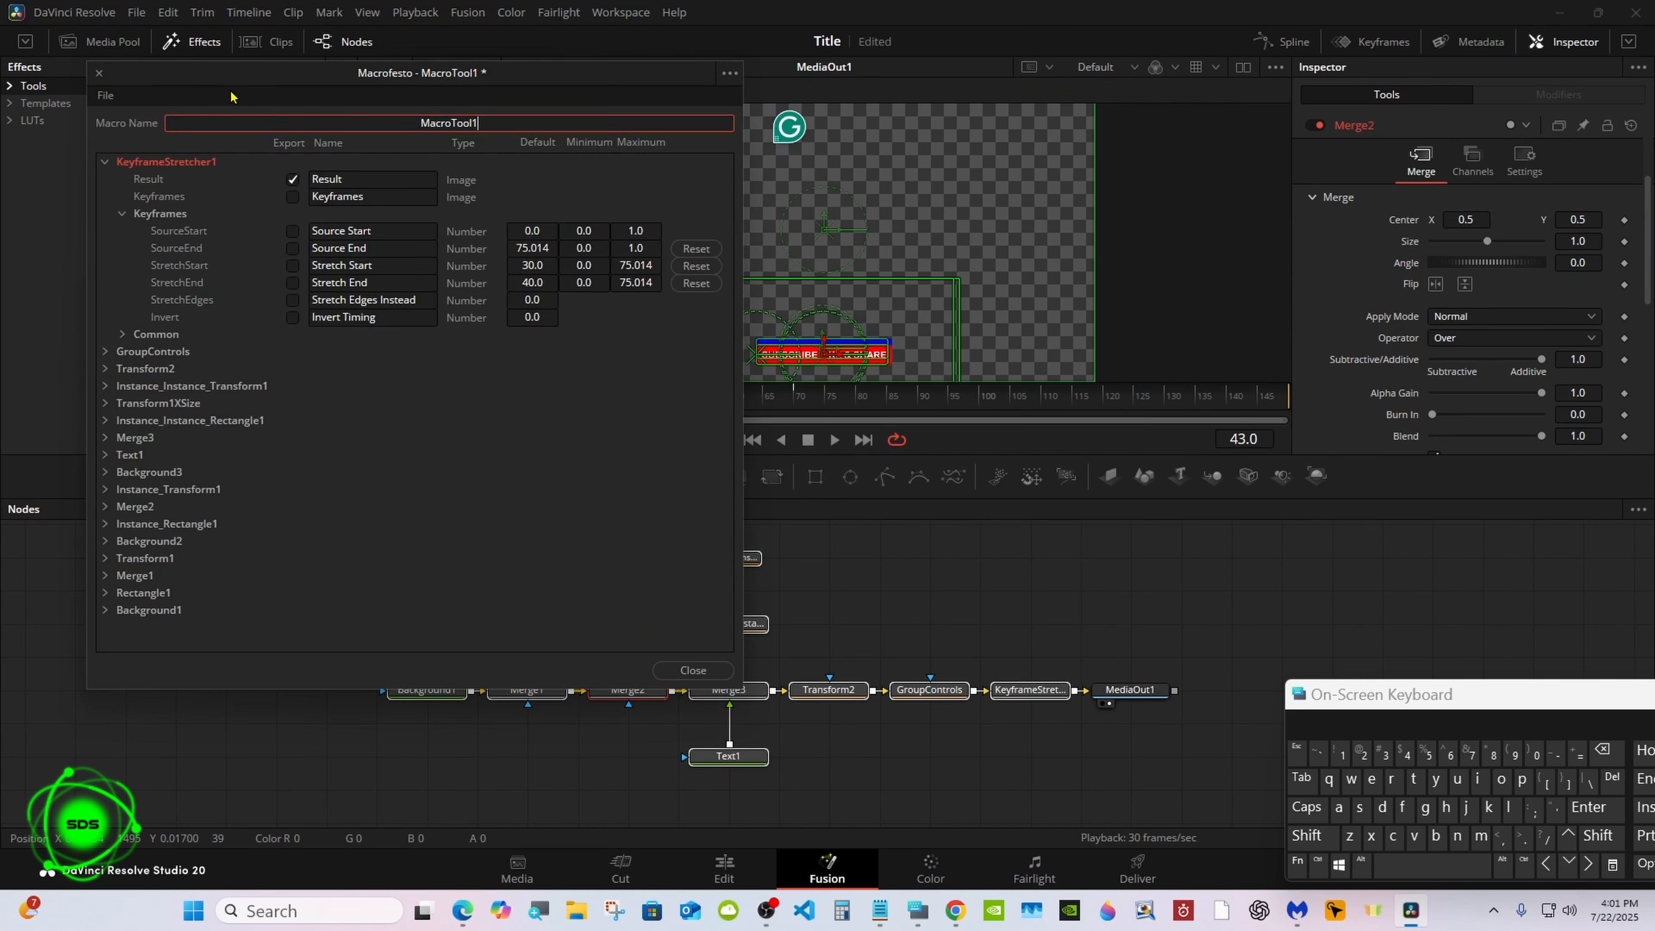
drag(1323, 695, 994, 611)
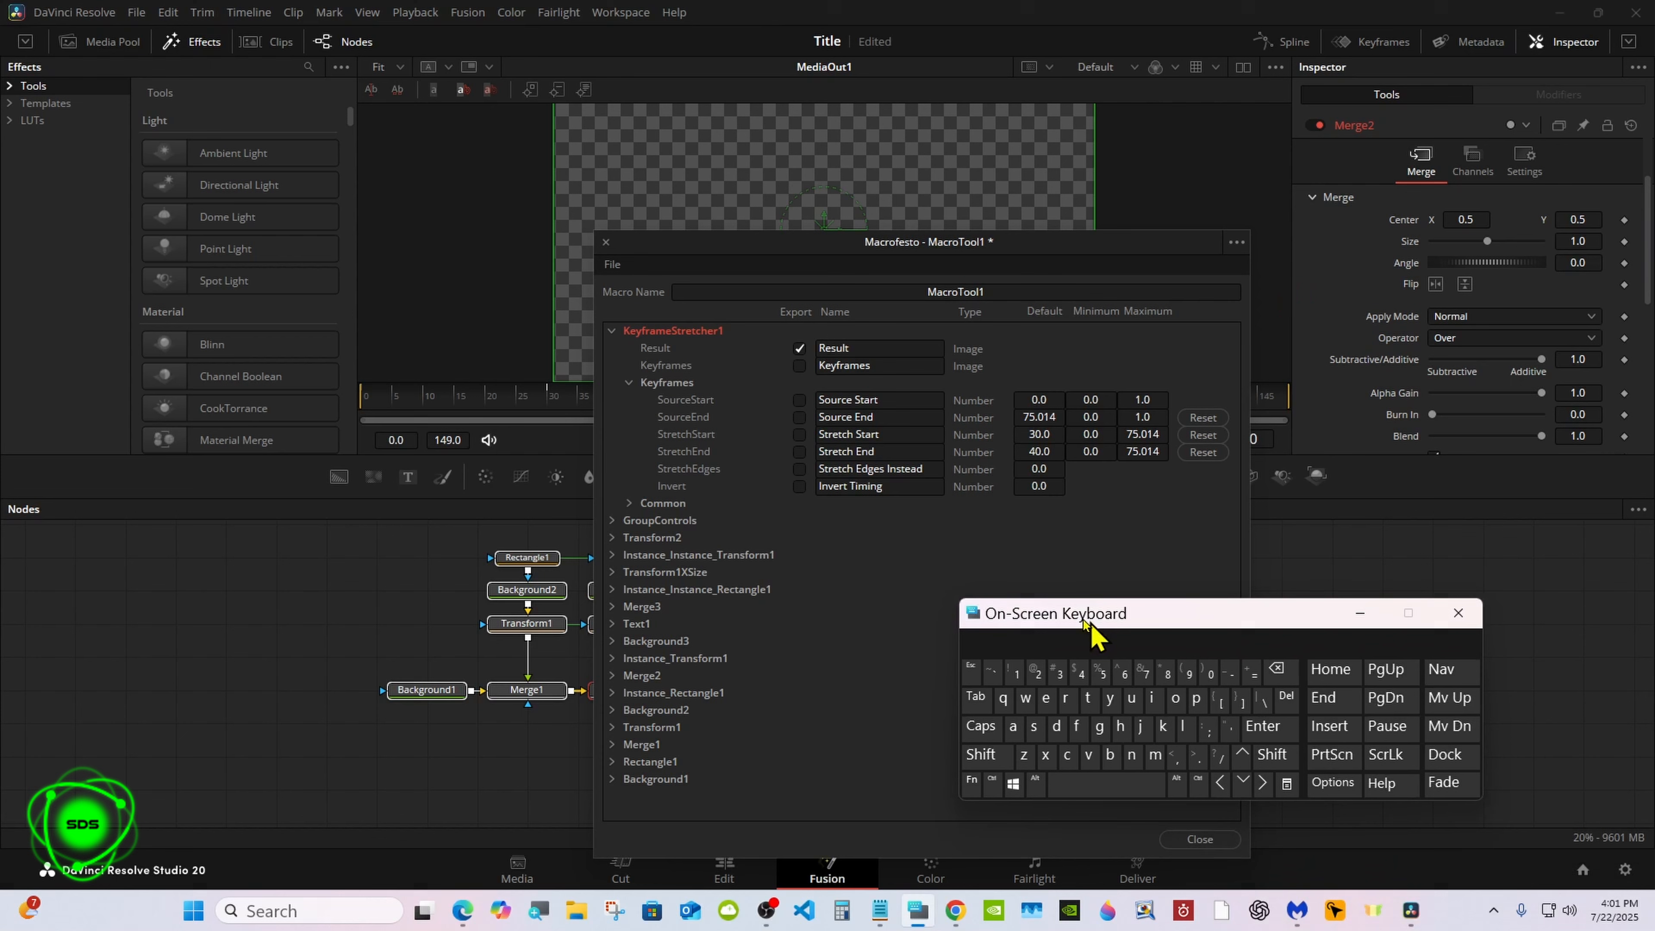
Step: Name the macro "Sub_Btn Tutorial"
click(986, 291)
click(1274, 666)
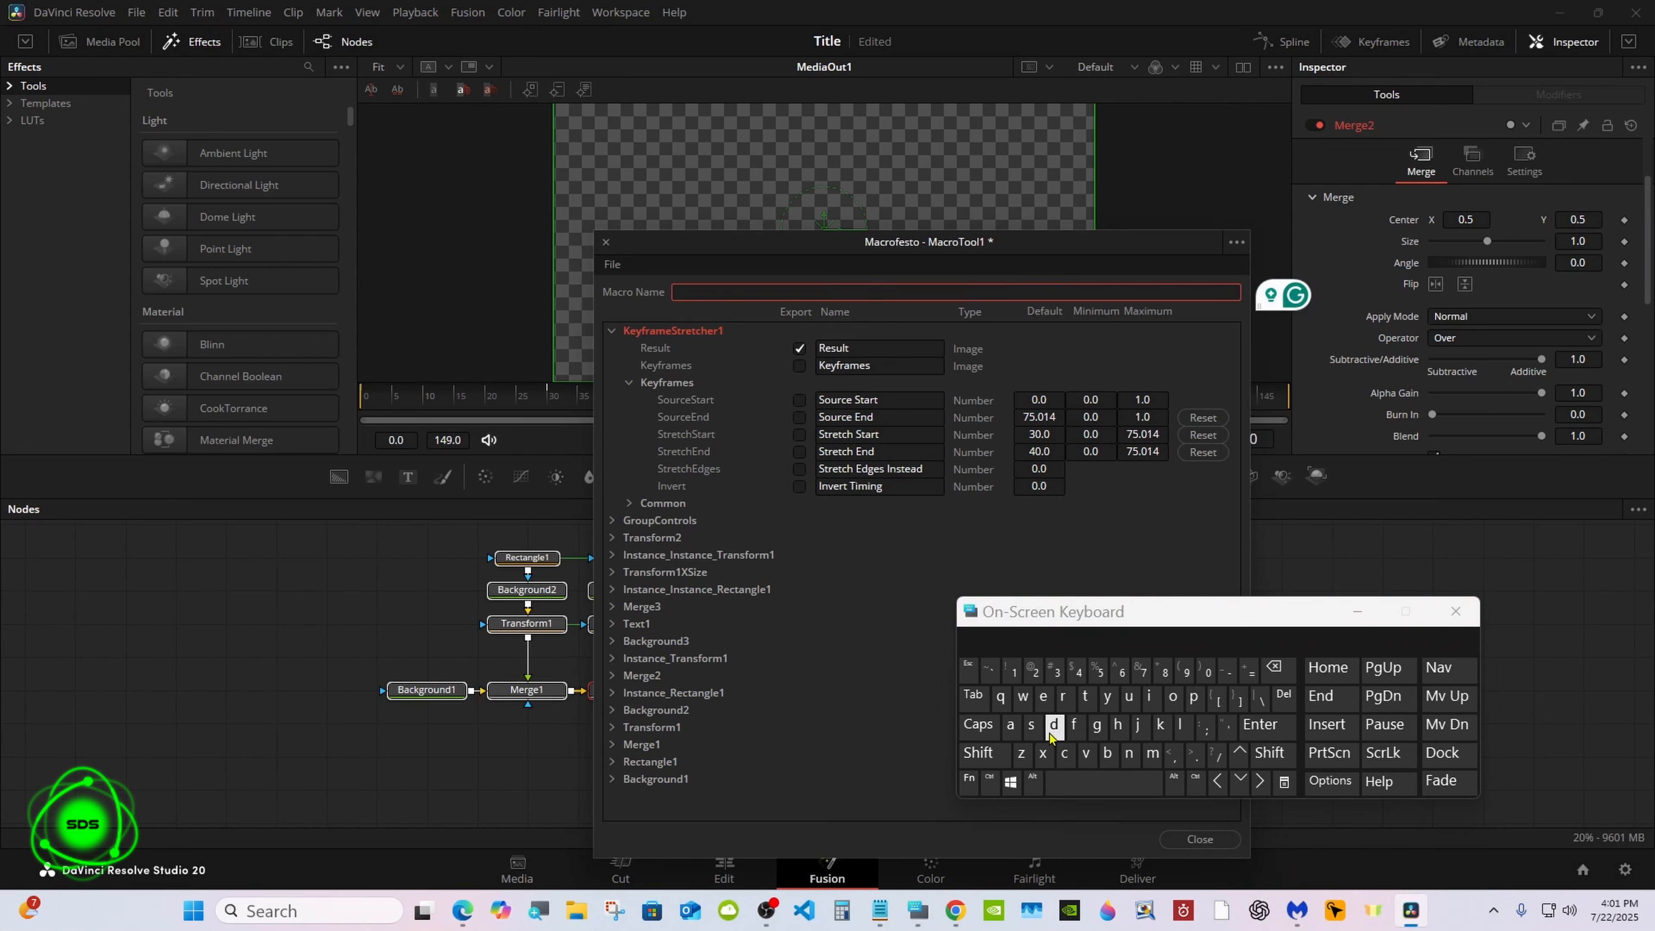
click(978, 753)
click(1031, 725)
click(1125, 704)
click(1109, 755)
click(1268, 754)
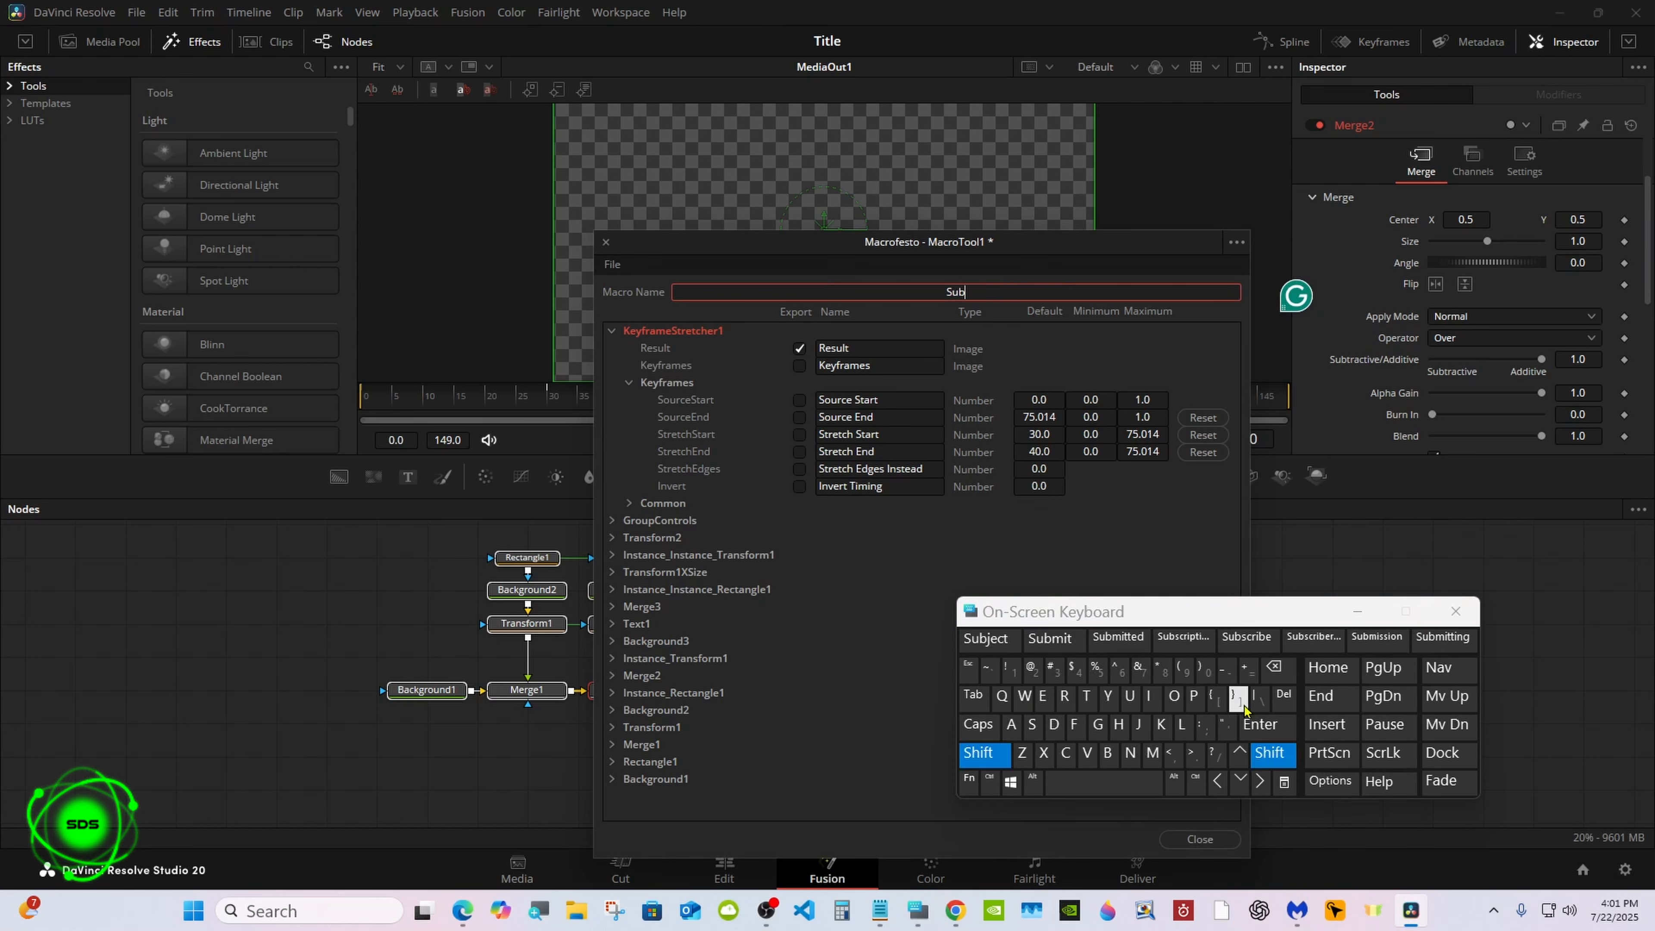
click(1227, 671)
click(997, 755)
click(1107, 753)
click(1086, 695)
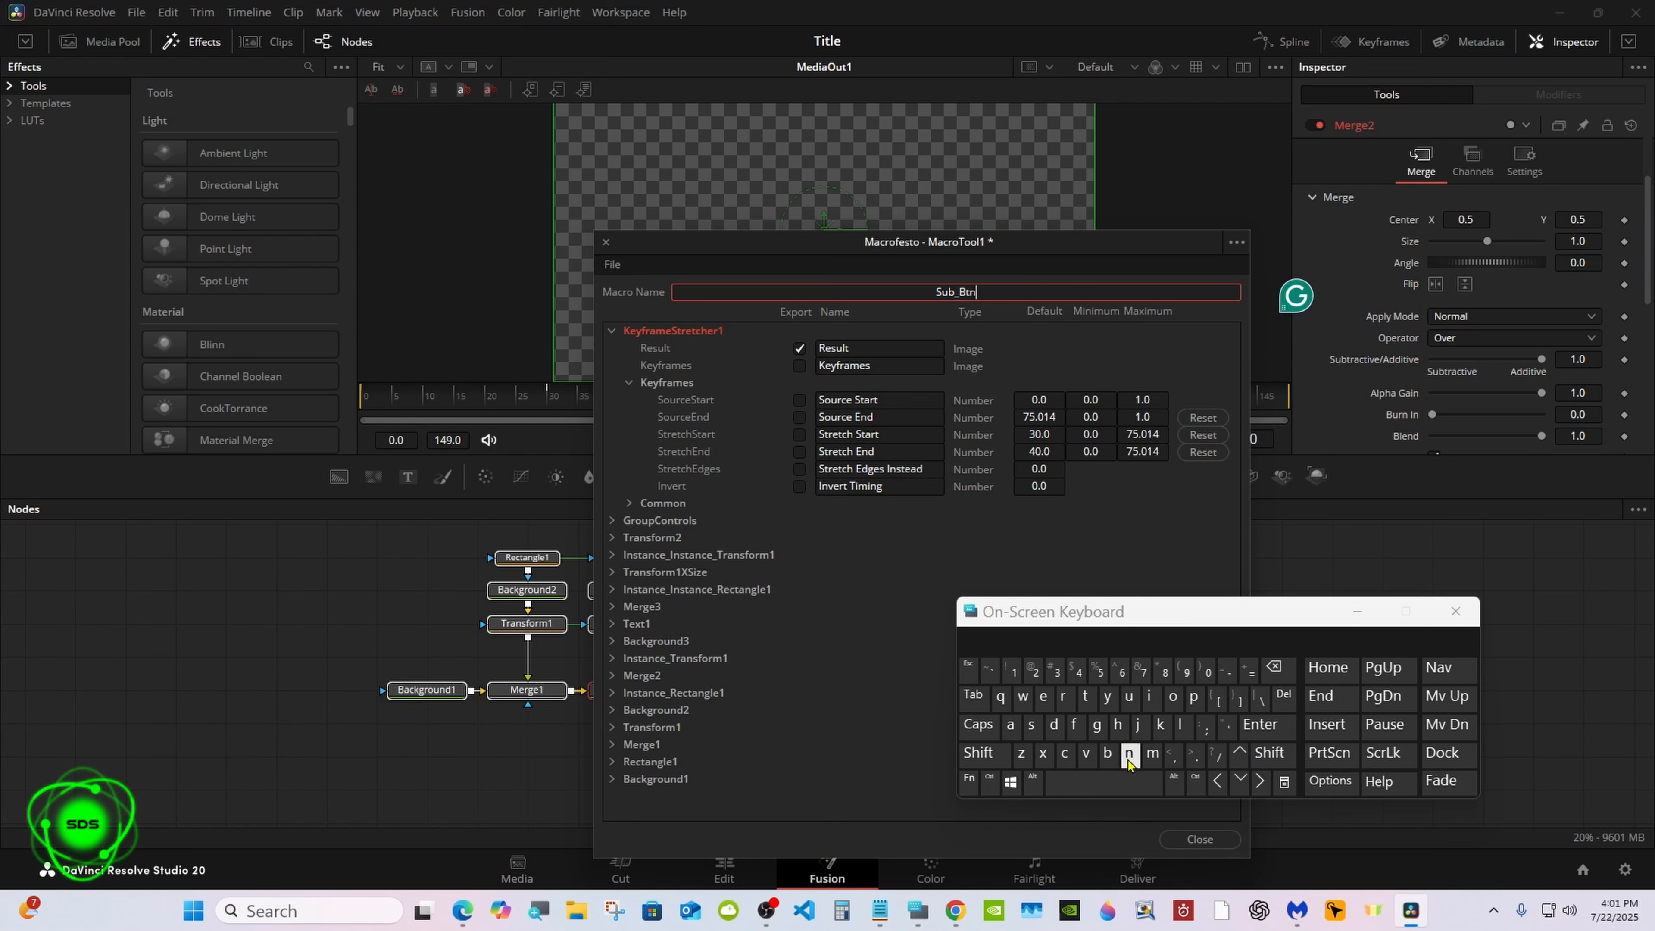
click(1129, 753)
click(981, 753)
click(1086, 696)
click(1129, 695)
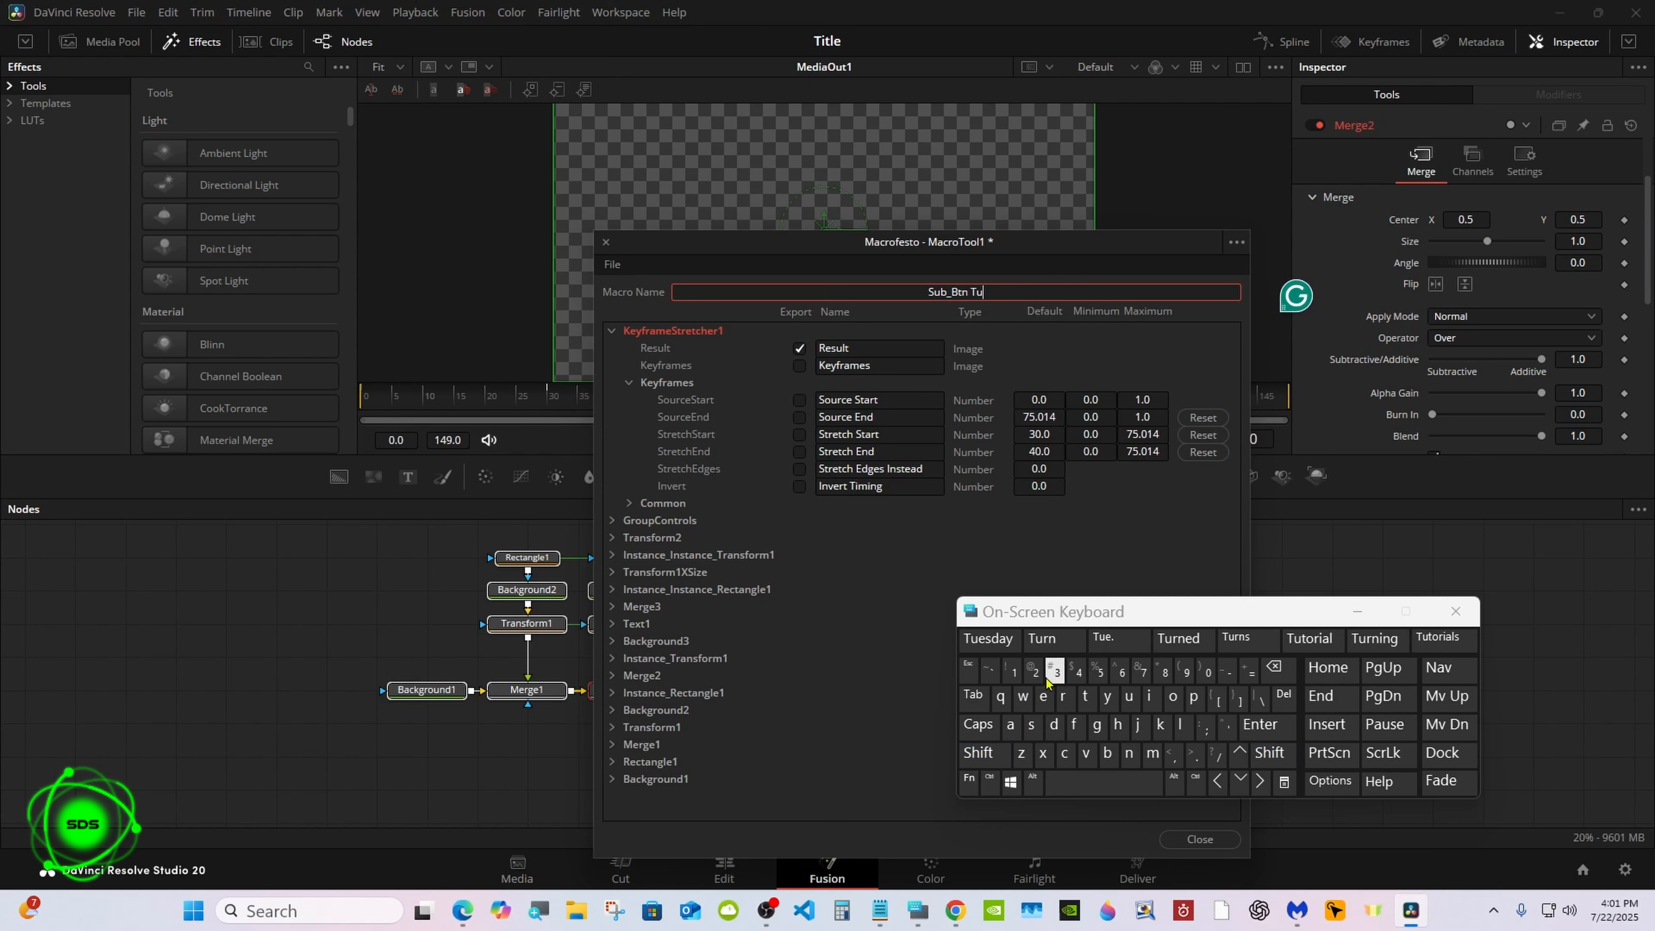
click(1086, 696)
click(985, 642)
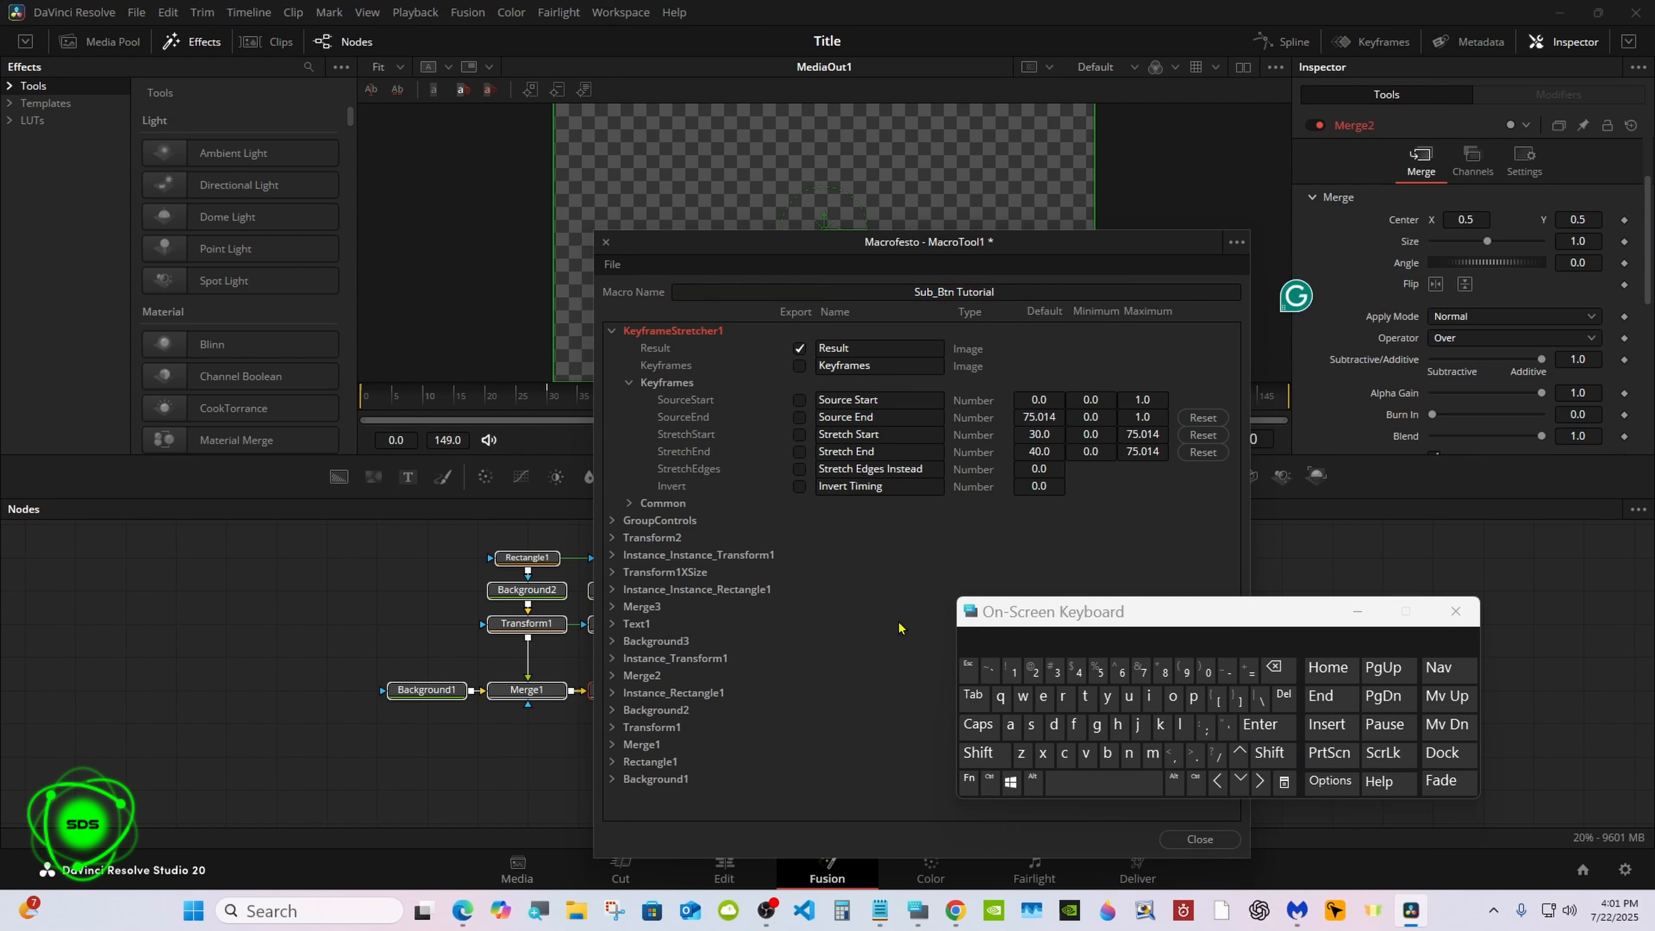
Step: Choose the Center and Size controls of GroupControls for export in the macro
click(612, 331)
click(613, 348)
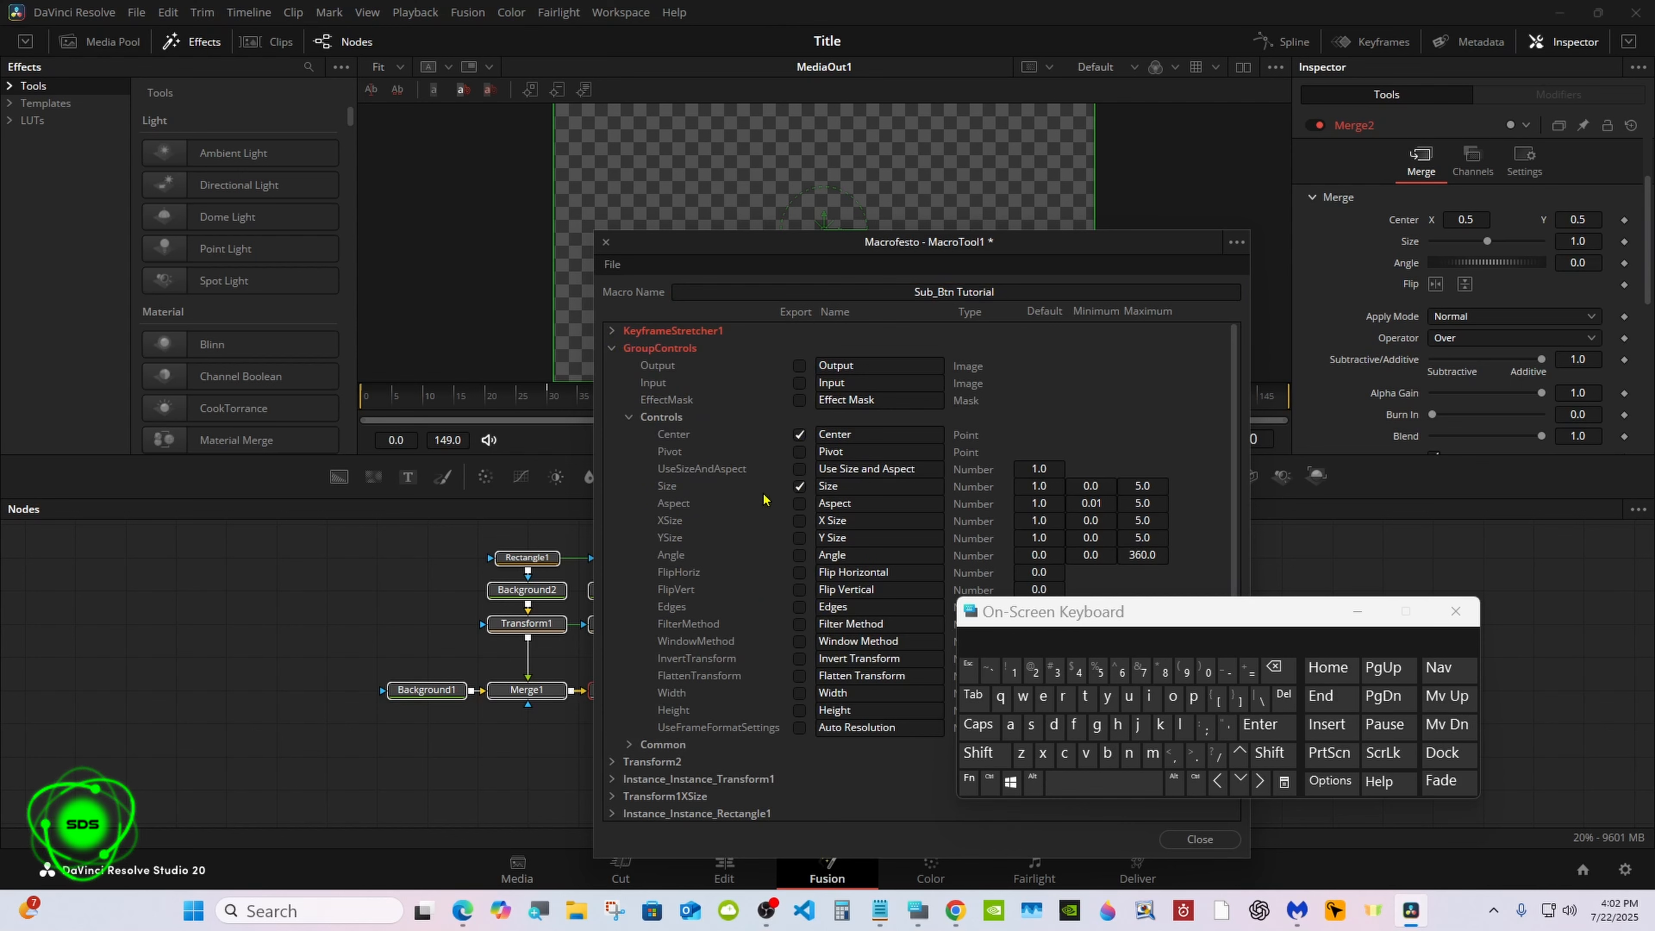
Step: Save the macro as Sub_Btn Tutorial.setting in the Sub_ Btns folder under Fusion's Templates > Edit > Titles
click(616, 269)
click(663, 349)
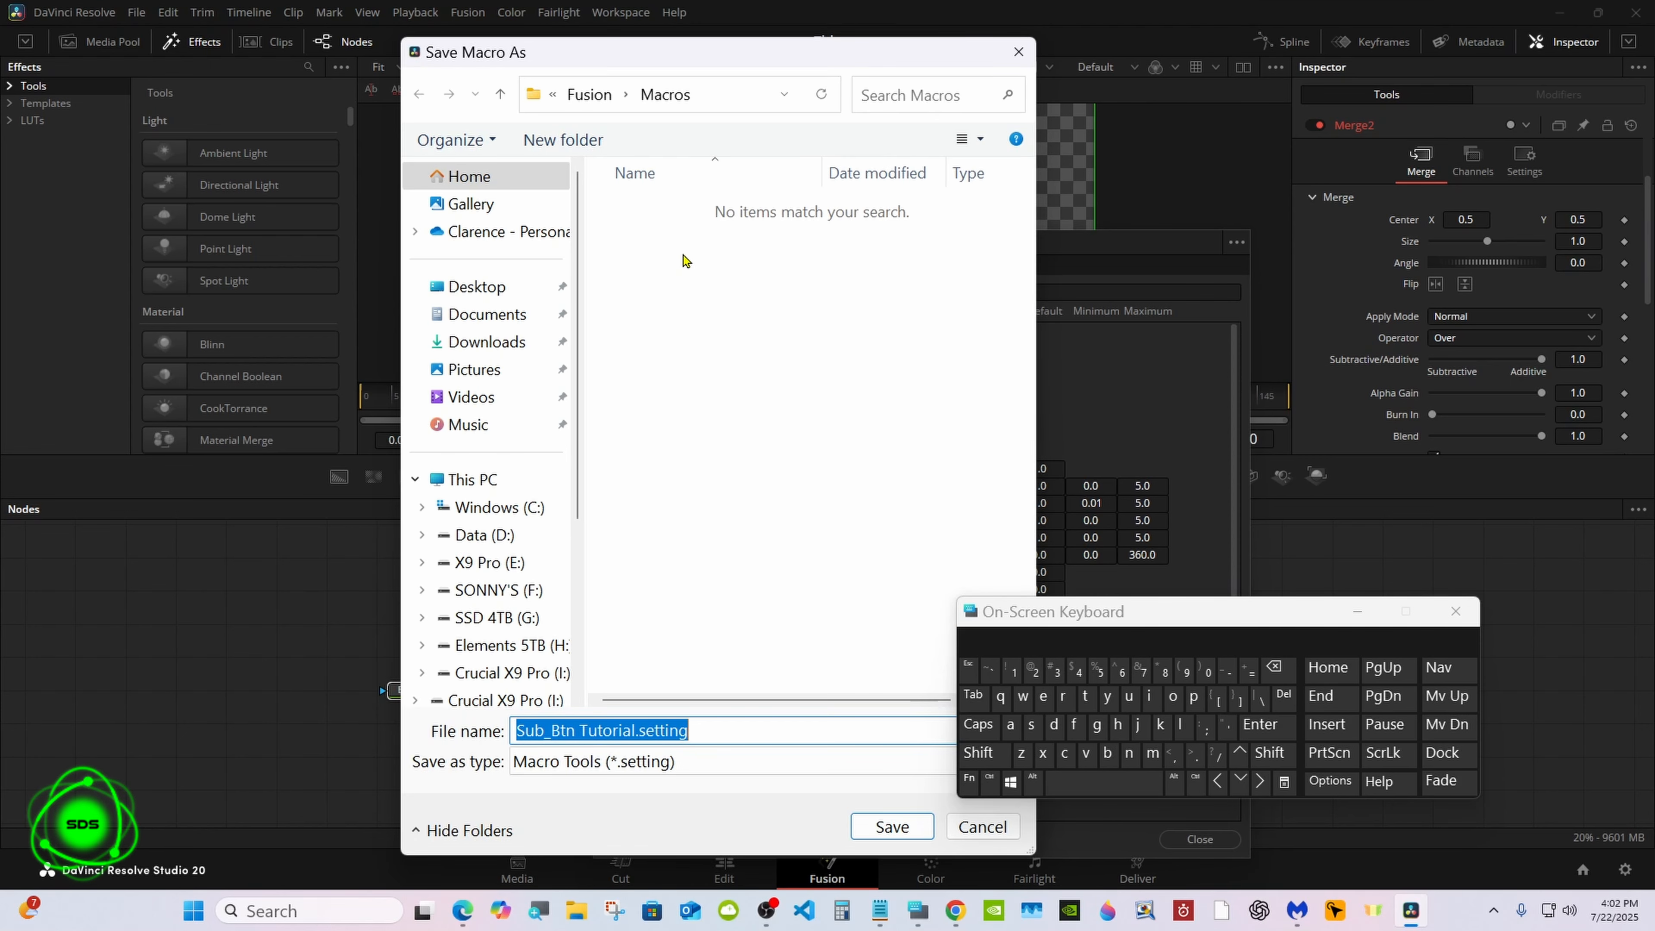
click(589, 94)
scroll(774, 652, down, 1)
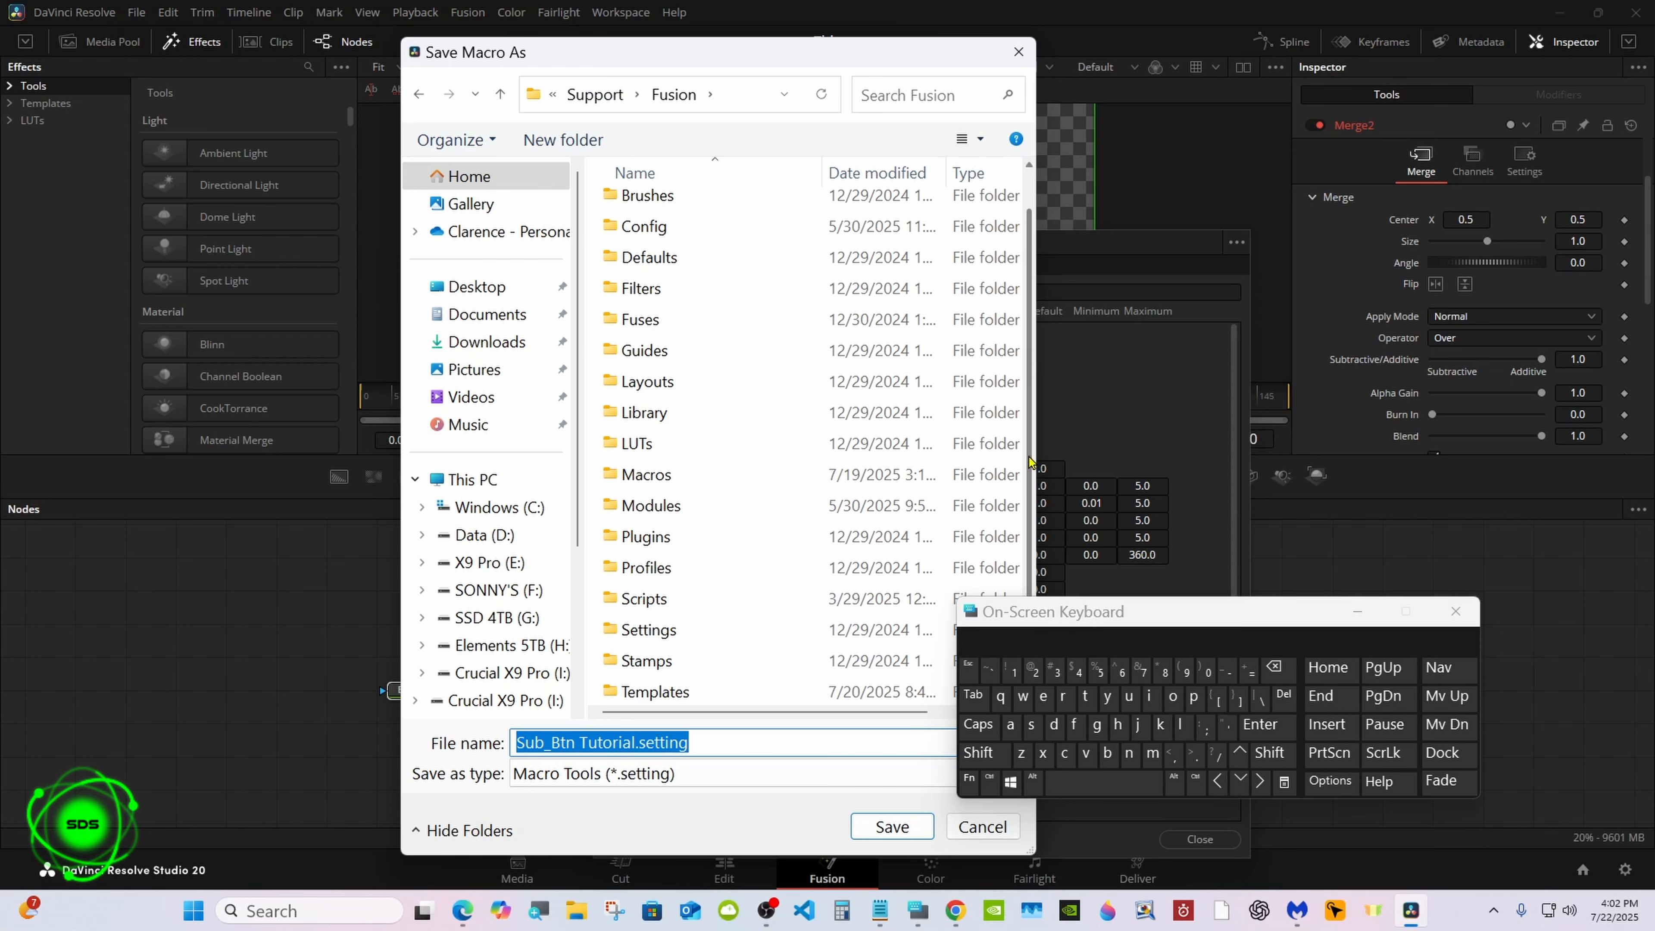
double_click(774, 697)
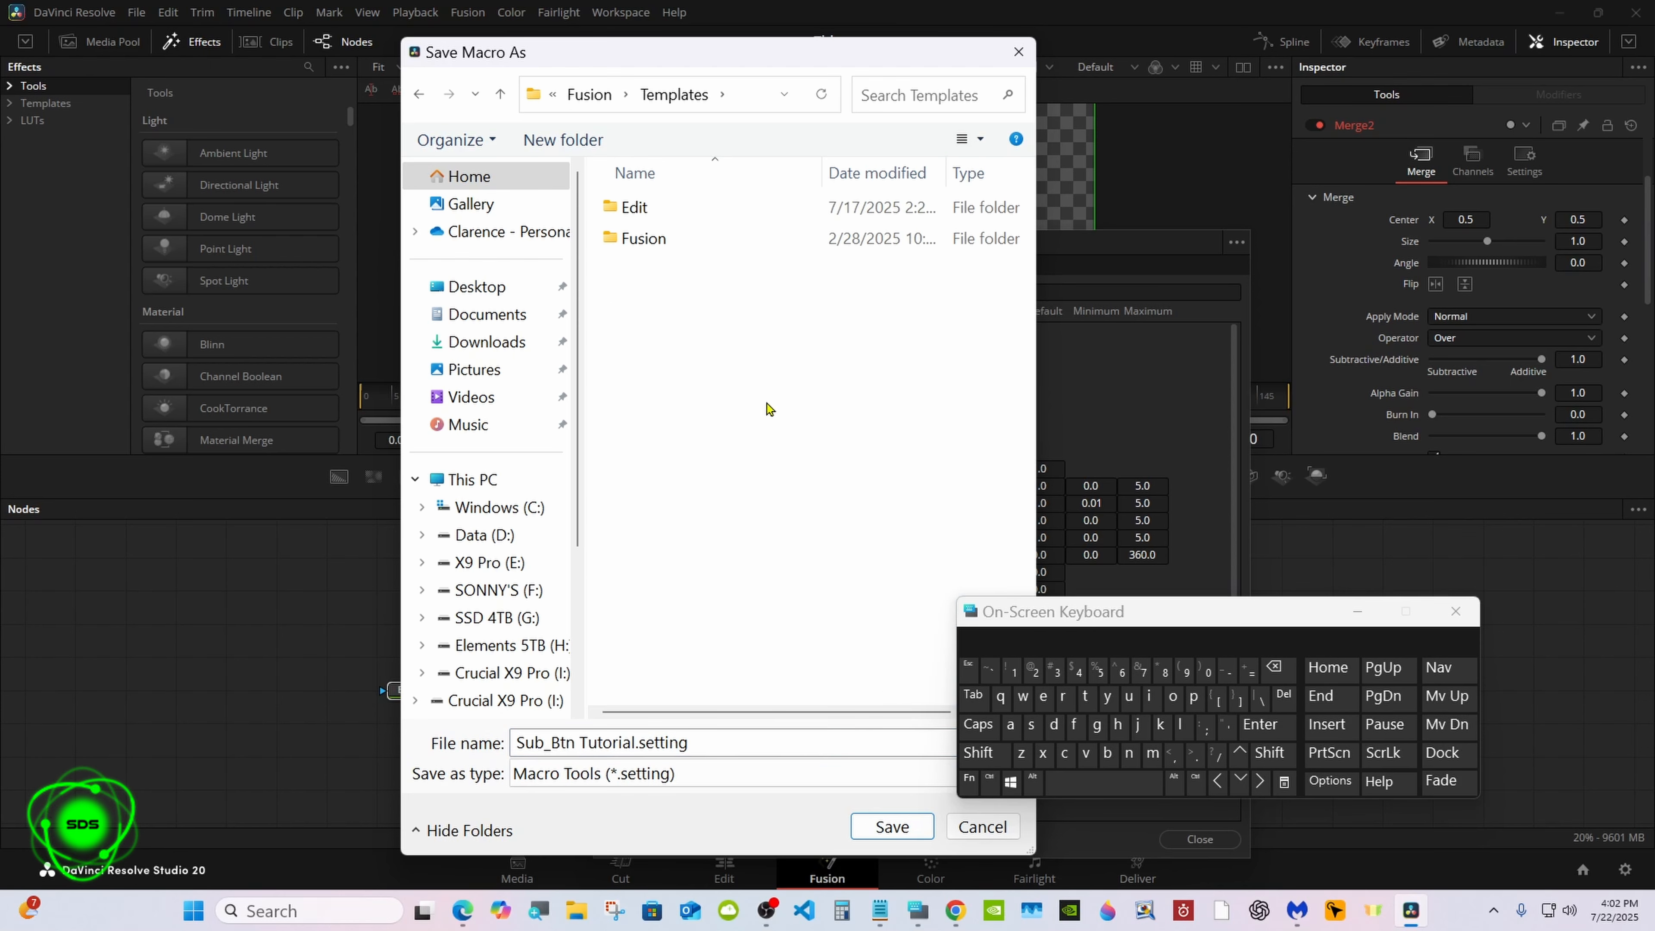
double_click(720, 220)
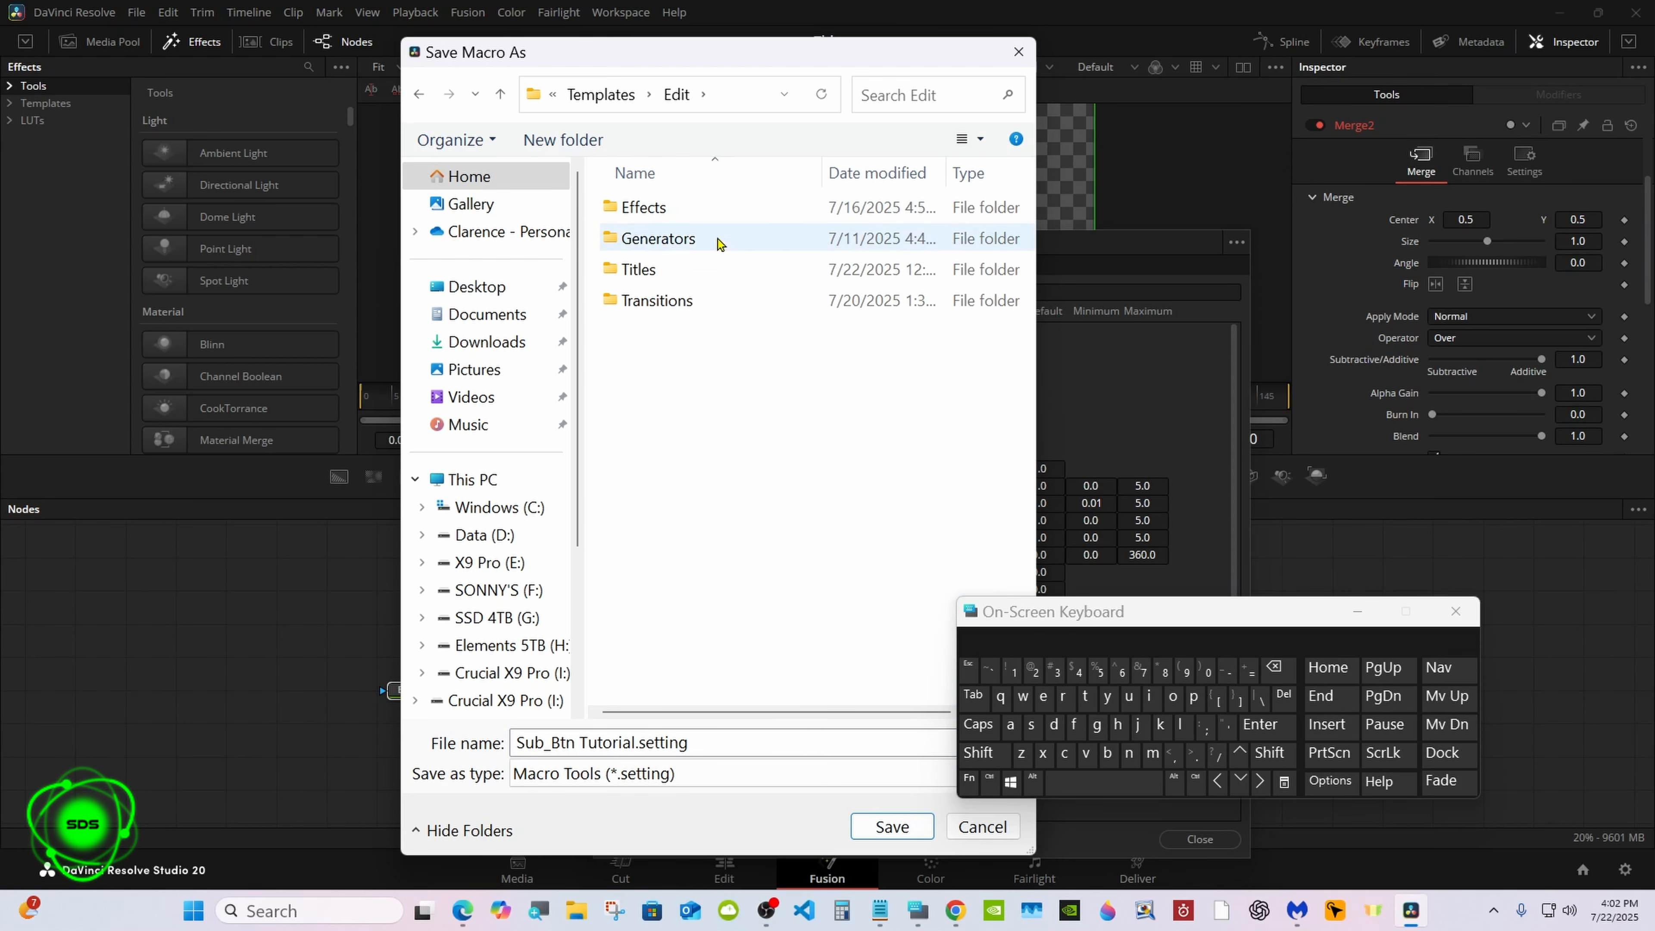
double_click(720, 268)
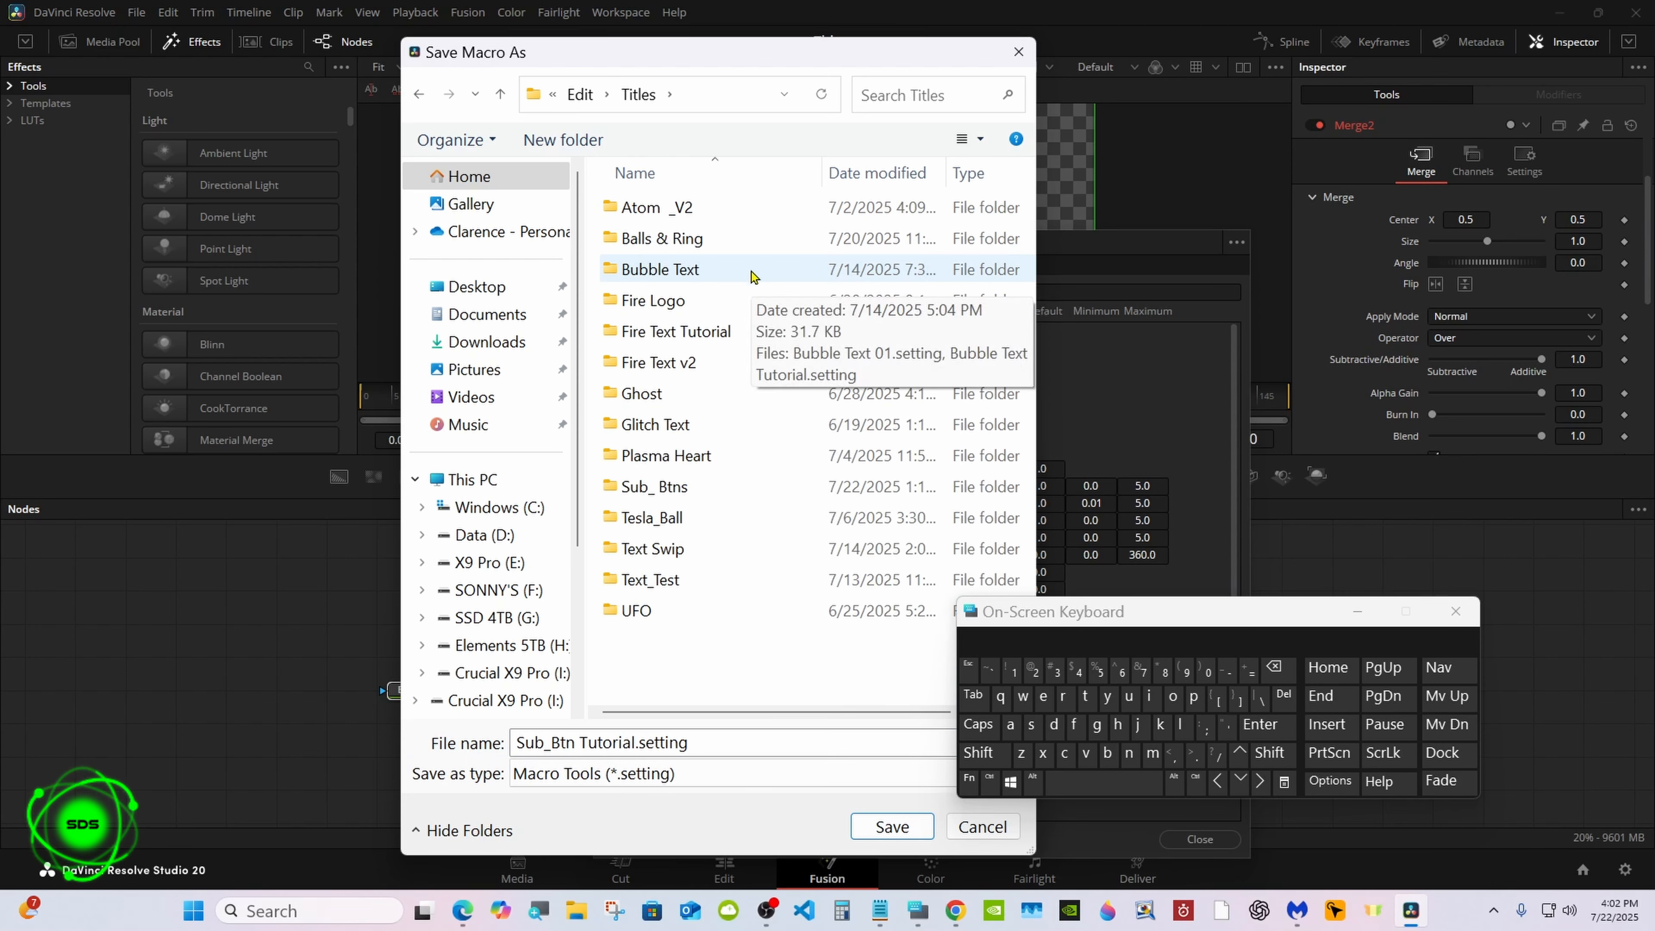
double_click(739, 486)
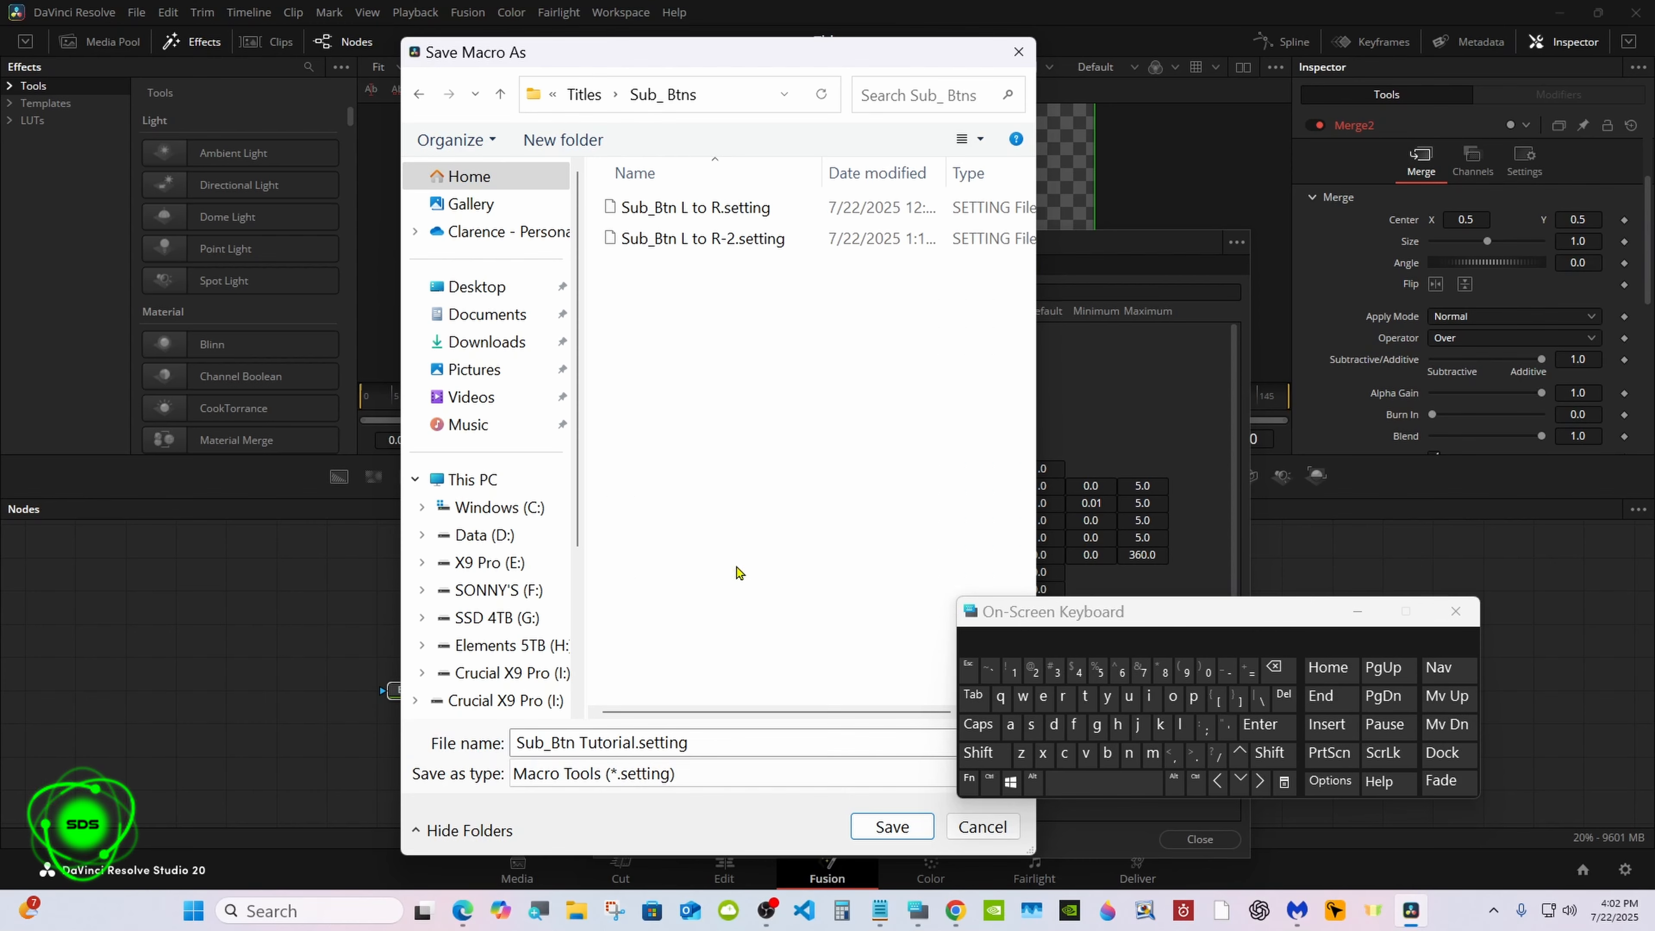
click(873, 827)
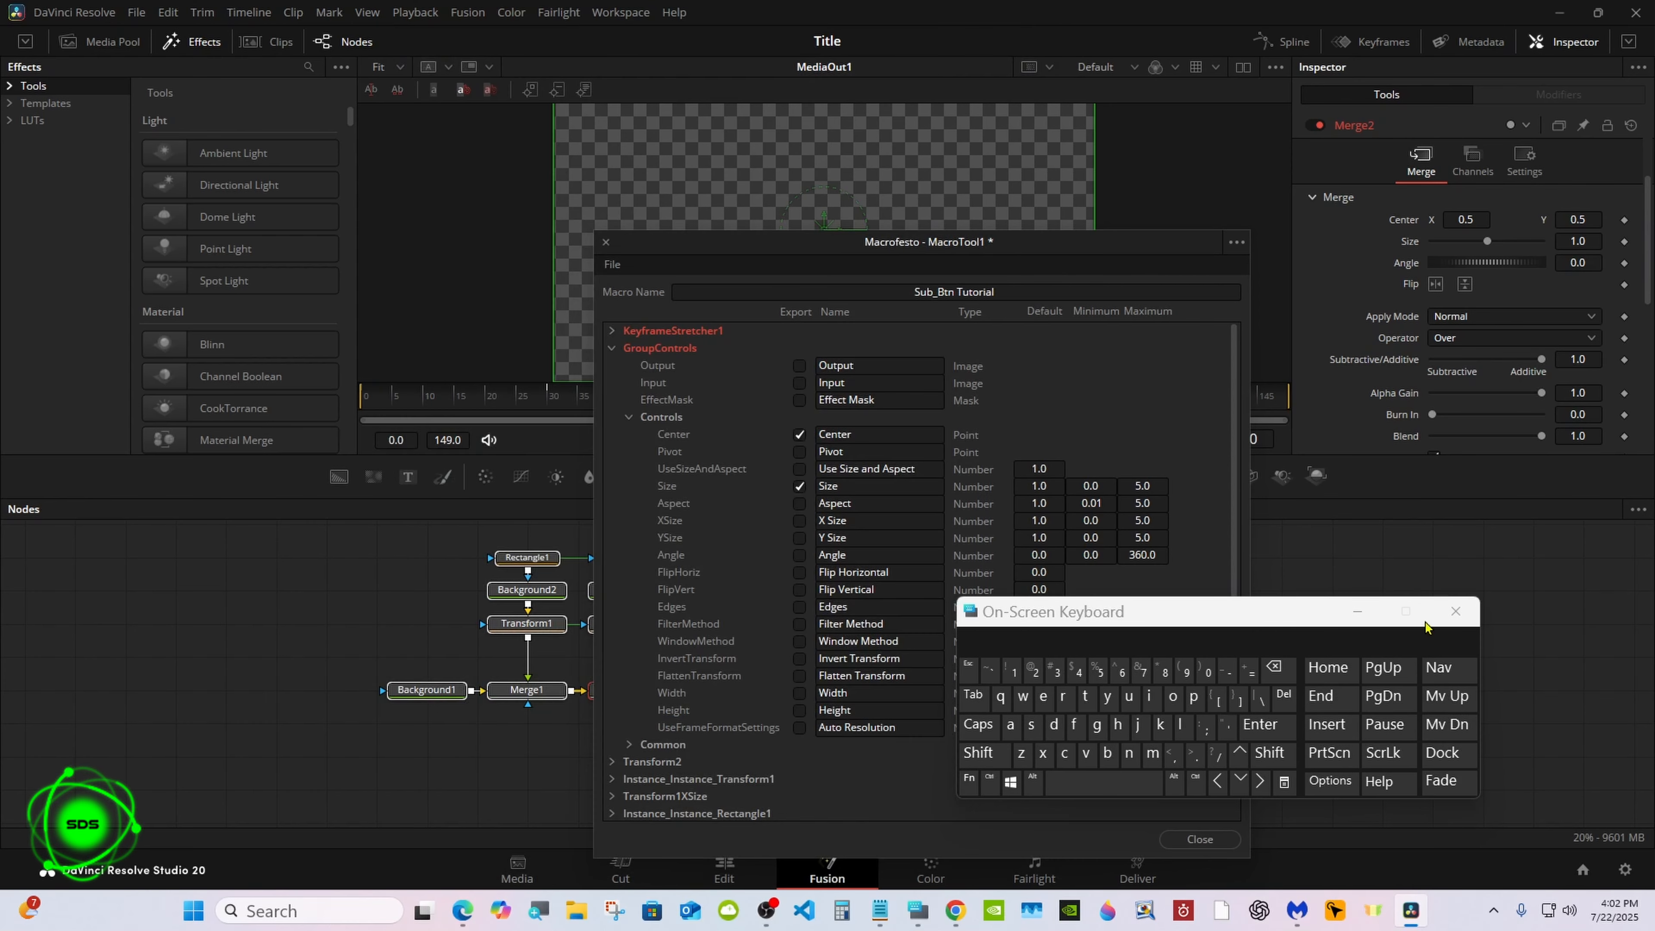
Step: Close the on-screen keyboard and the macro editor, and switch to the Edit page
click(1455, 611)
click(1199, 839)
click(725, 869)
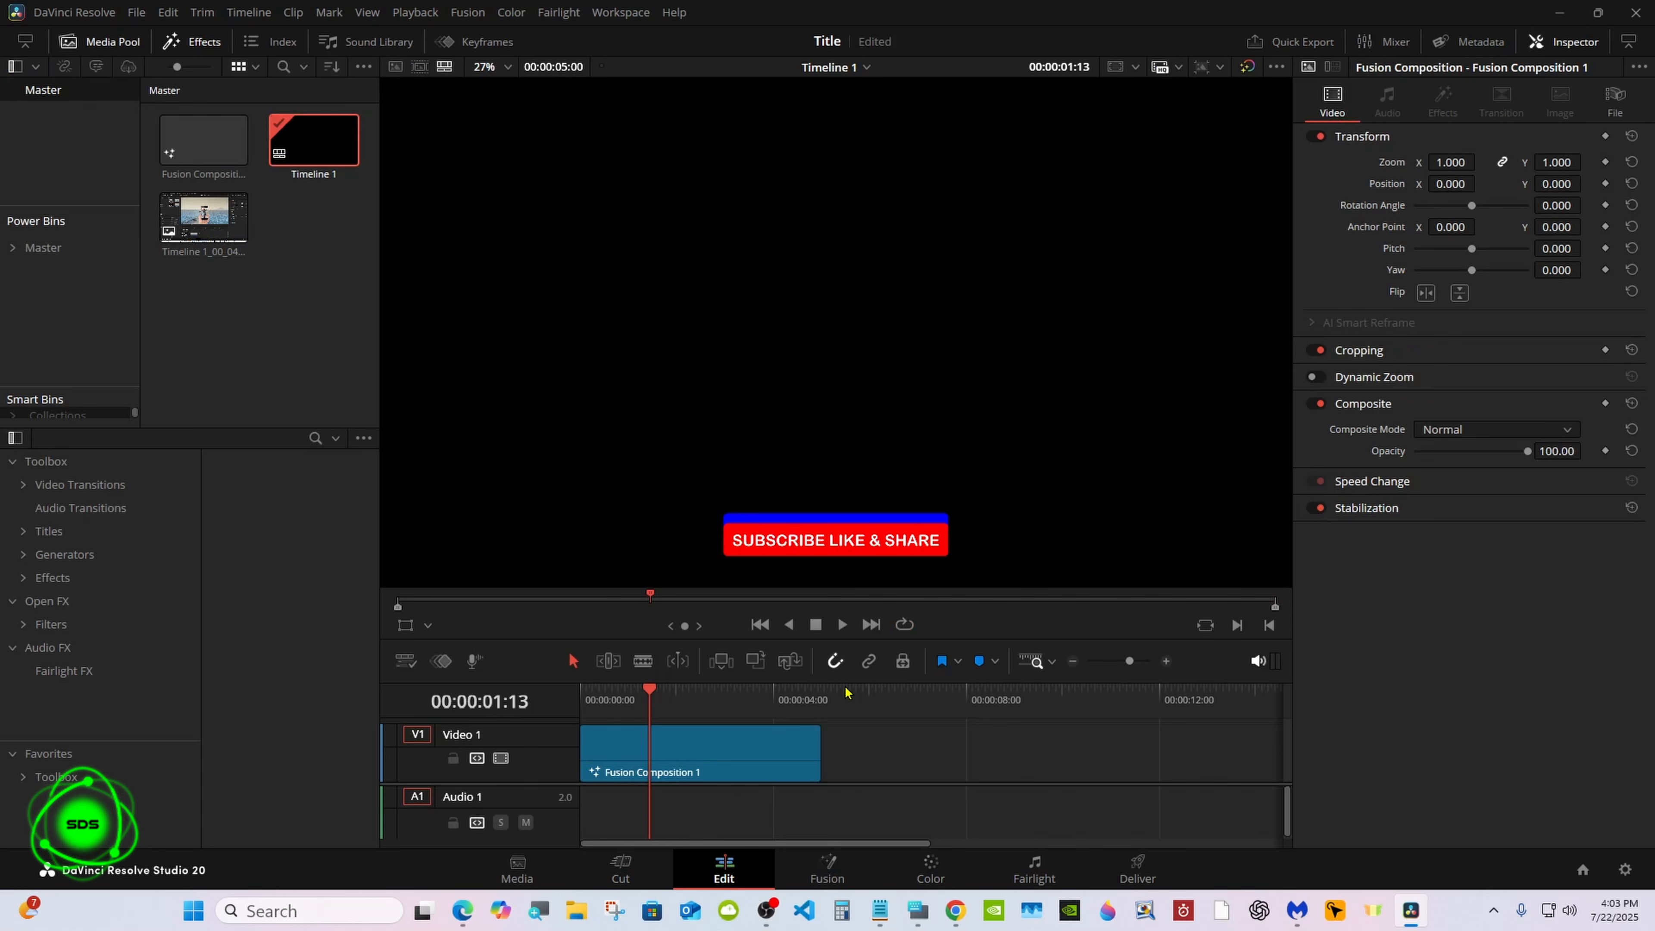
Step: Move Fusion Composition 1 up to Video 2 and place the Timeline 1_00_04_22_16.png image beneath it on Video 1
drag(843, 682, 836, 634)
drag(702, 718, 689, 689)
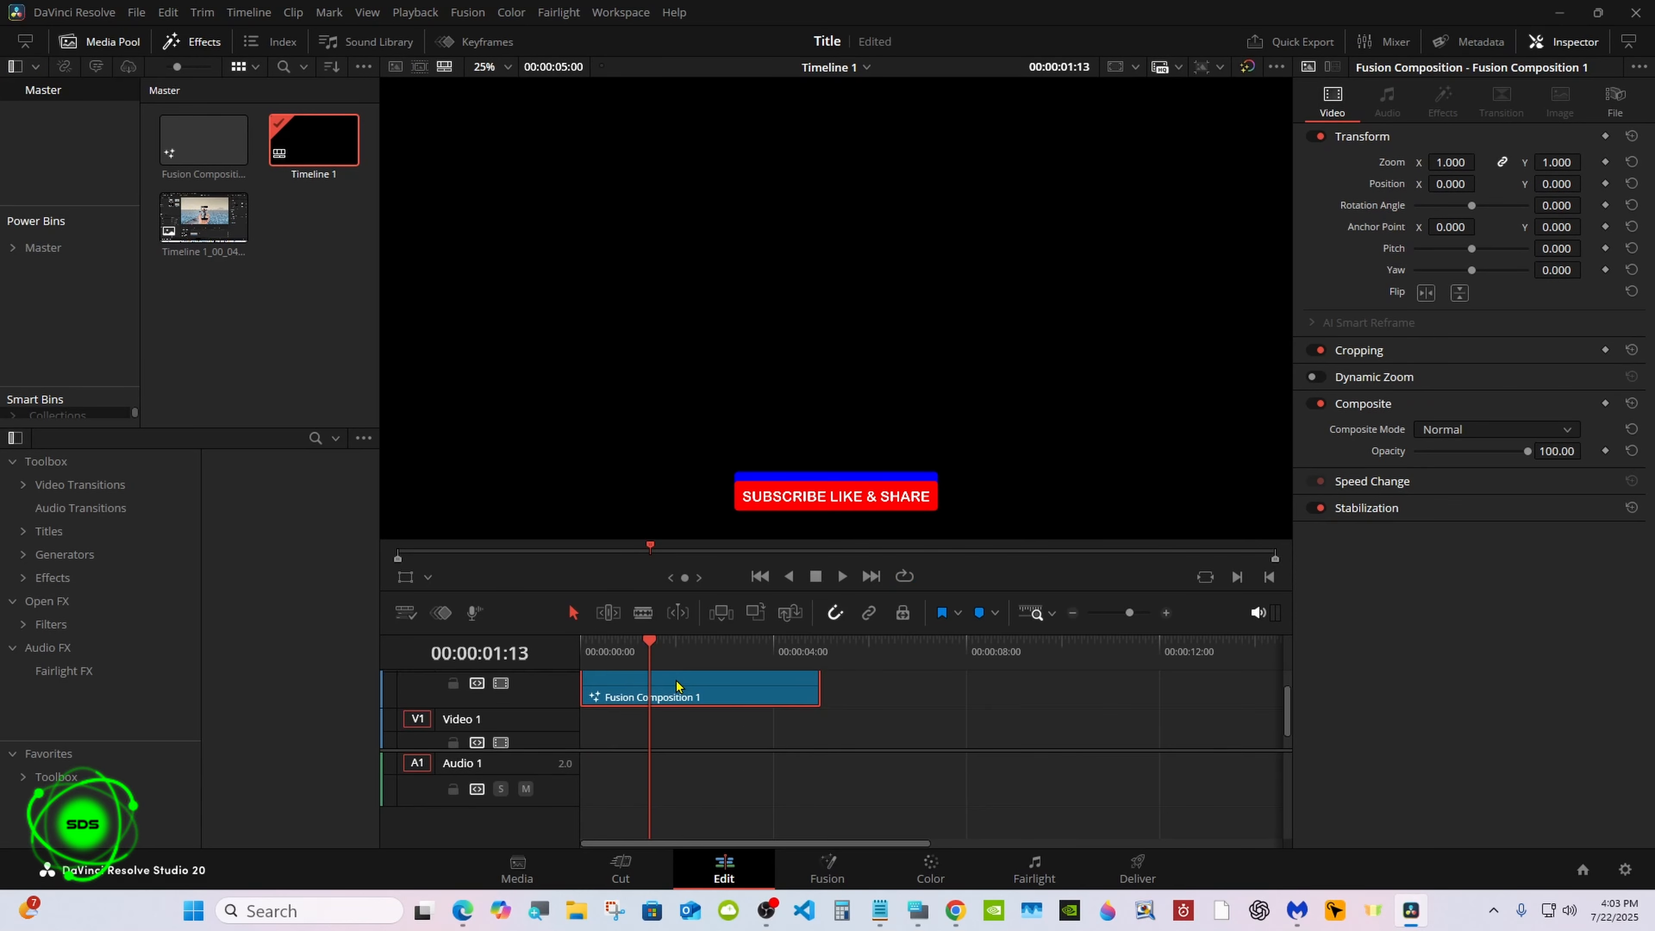
drag(203, 217, 725, 731)
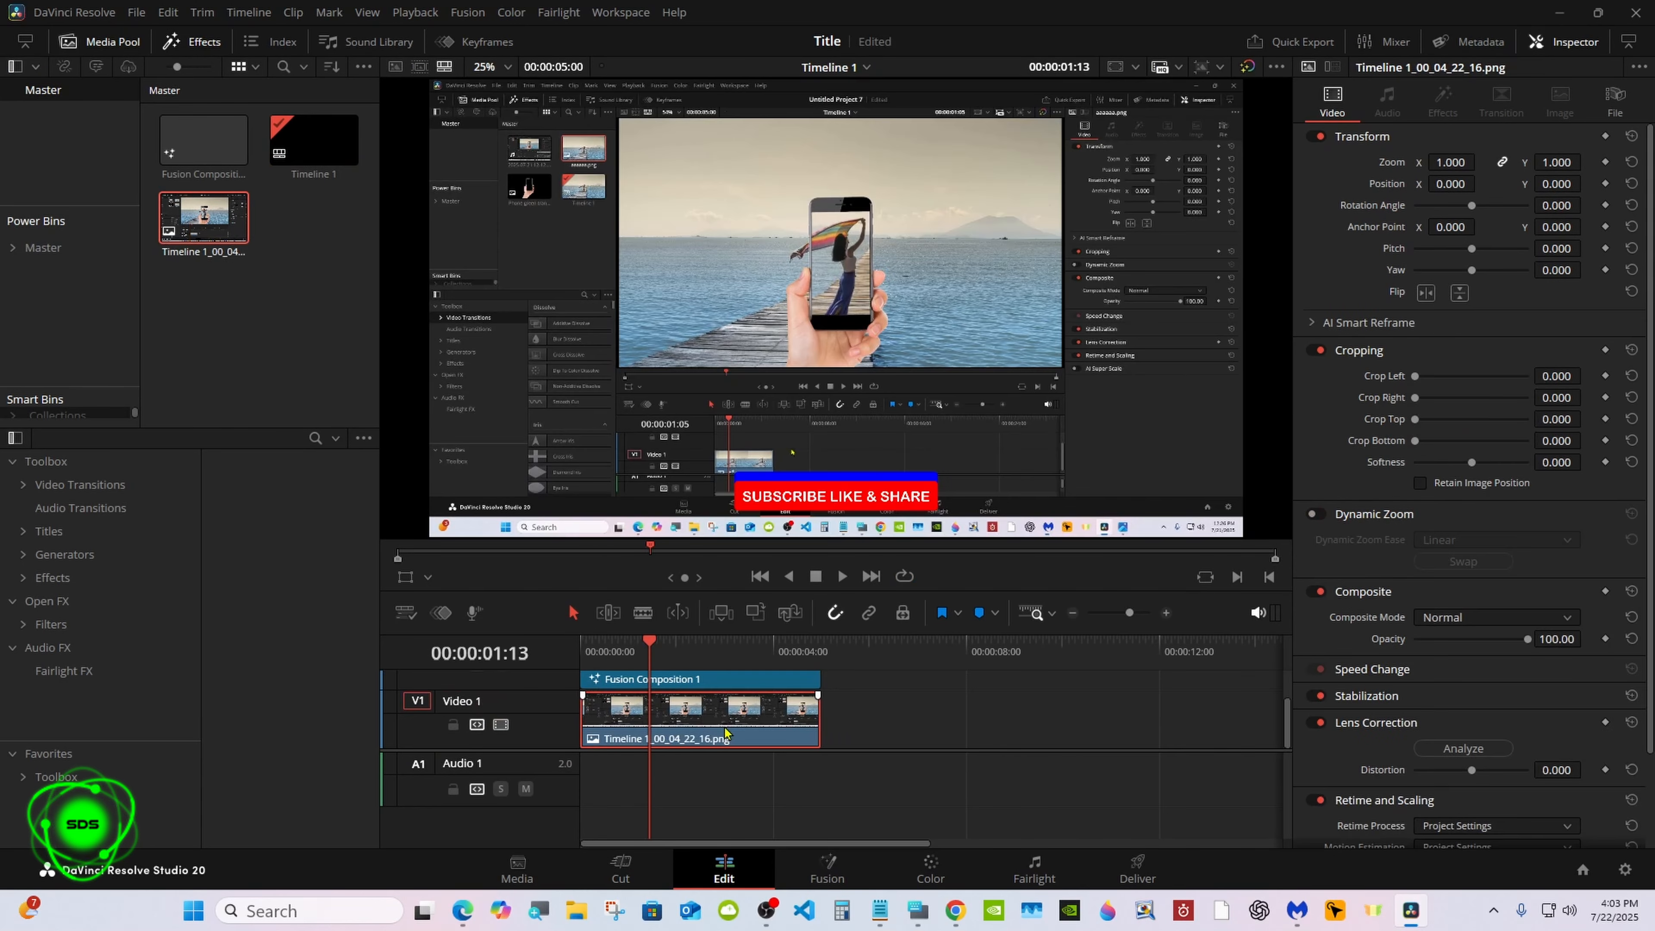
drag(837, 749, 837, 808)
Step: Add the Sub_Btn Tutorial title right after Fusion Composition 1 on Video 2 and extend the image clip to the title's end
click(674, 654)
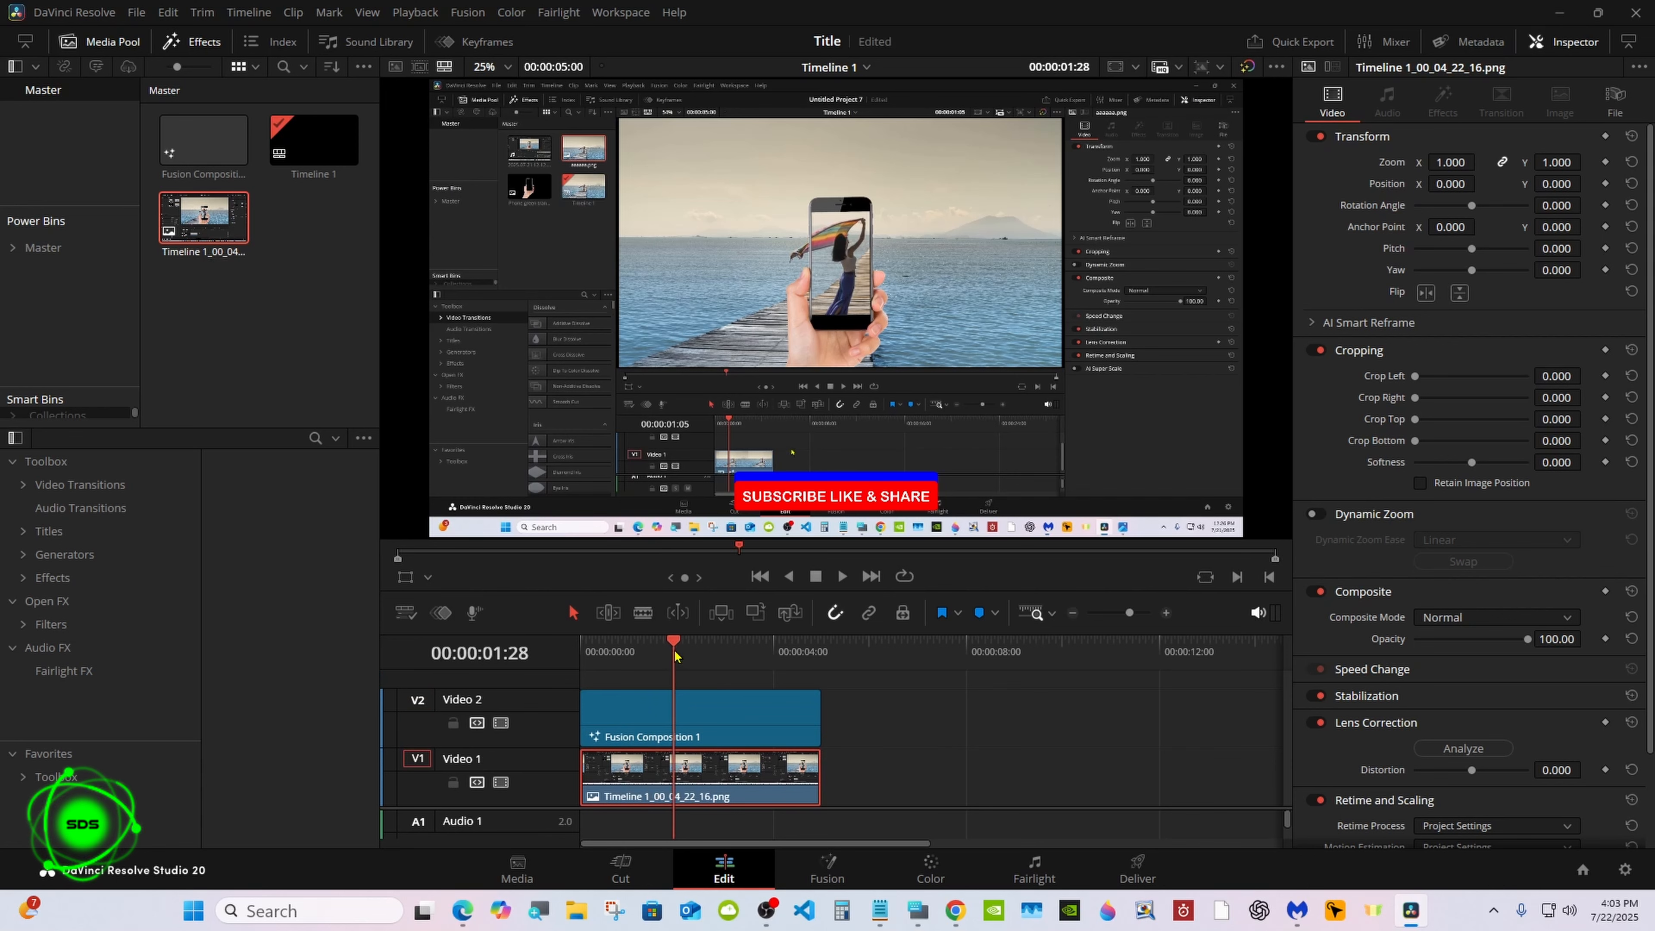
click(23, 531)
drag(196, 465, 190, 636)
click(71, 645)
drag(286, 560, 886, 728)
drag(818, 781, 1045, 772)
drag(897, 631, 897, 679)
Step: Try the Sub_Btn Tutorial title's Size control, reset it to 1.0, and look at the title's transform settings
click(898, 740)
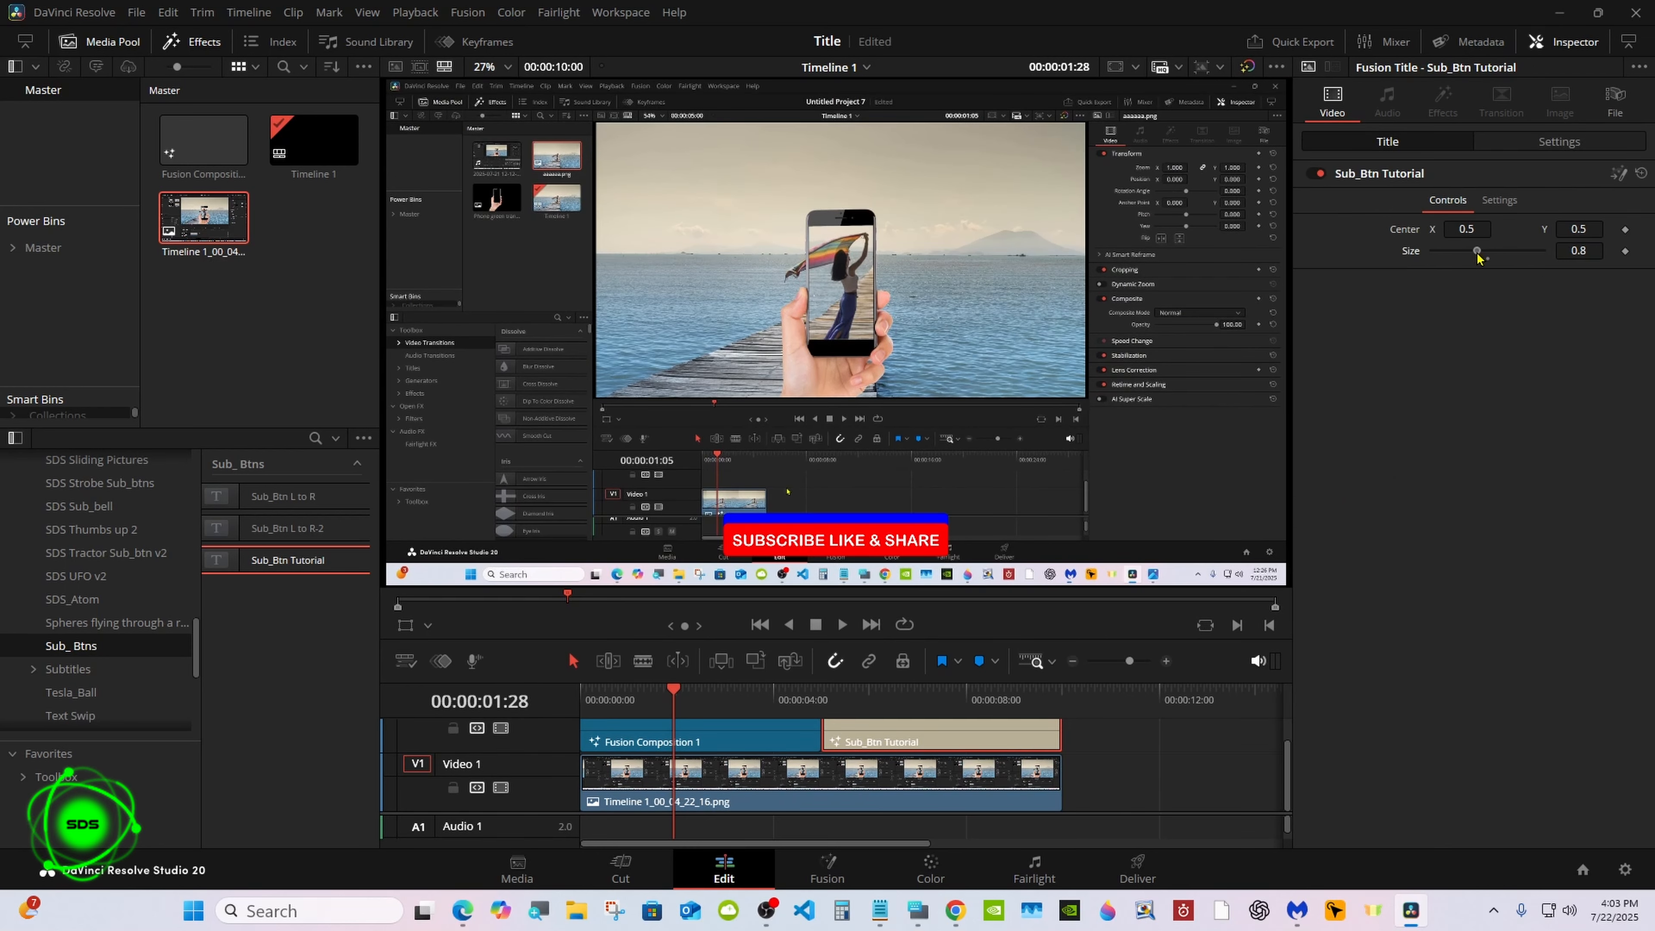
click(905, 598)
mouse_move(1474, 259)
mouse_down()
mouse_move(1487, 270)
mouse_move(1488, 229)
mouse_move(1467, 230)
mouse_up()
click(1488, 260)
double_click(1400, 236)
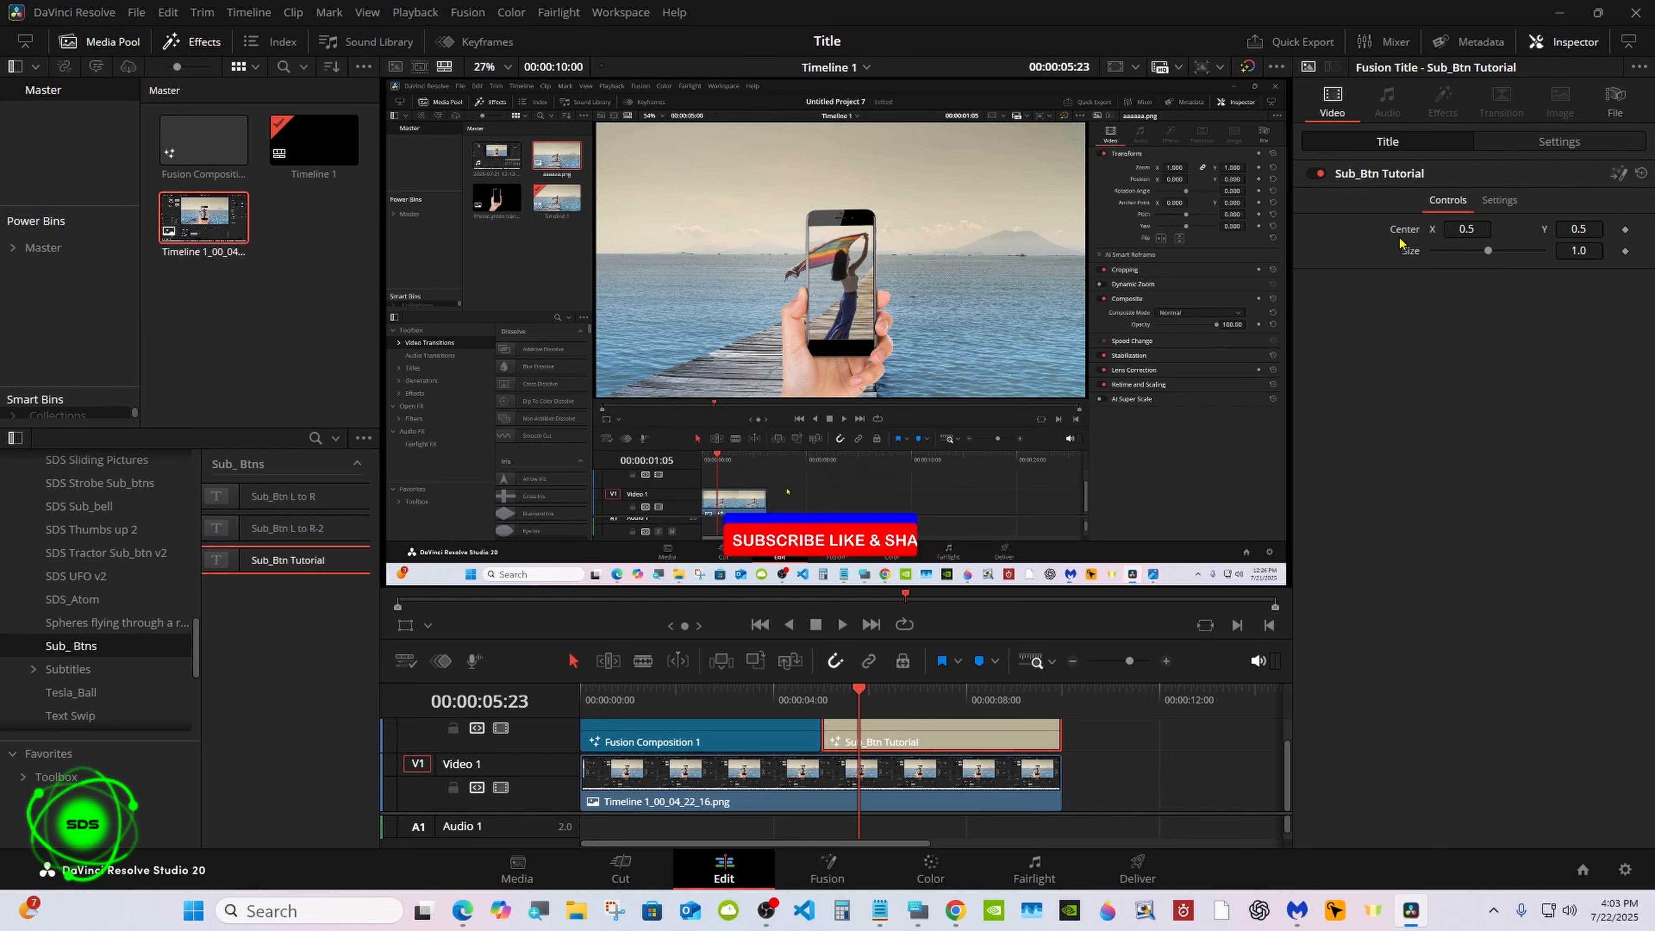
click(1542, 146)
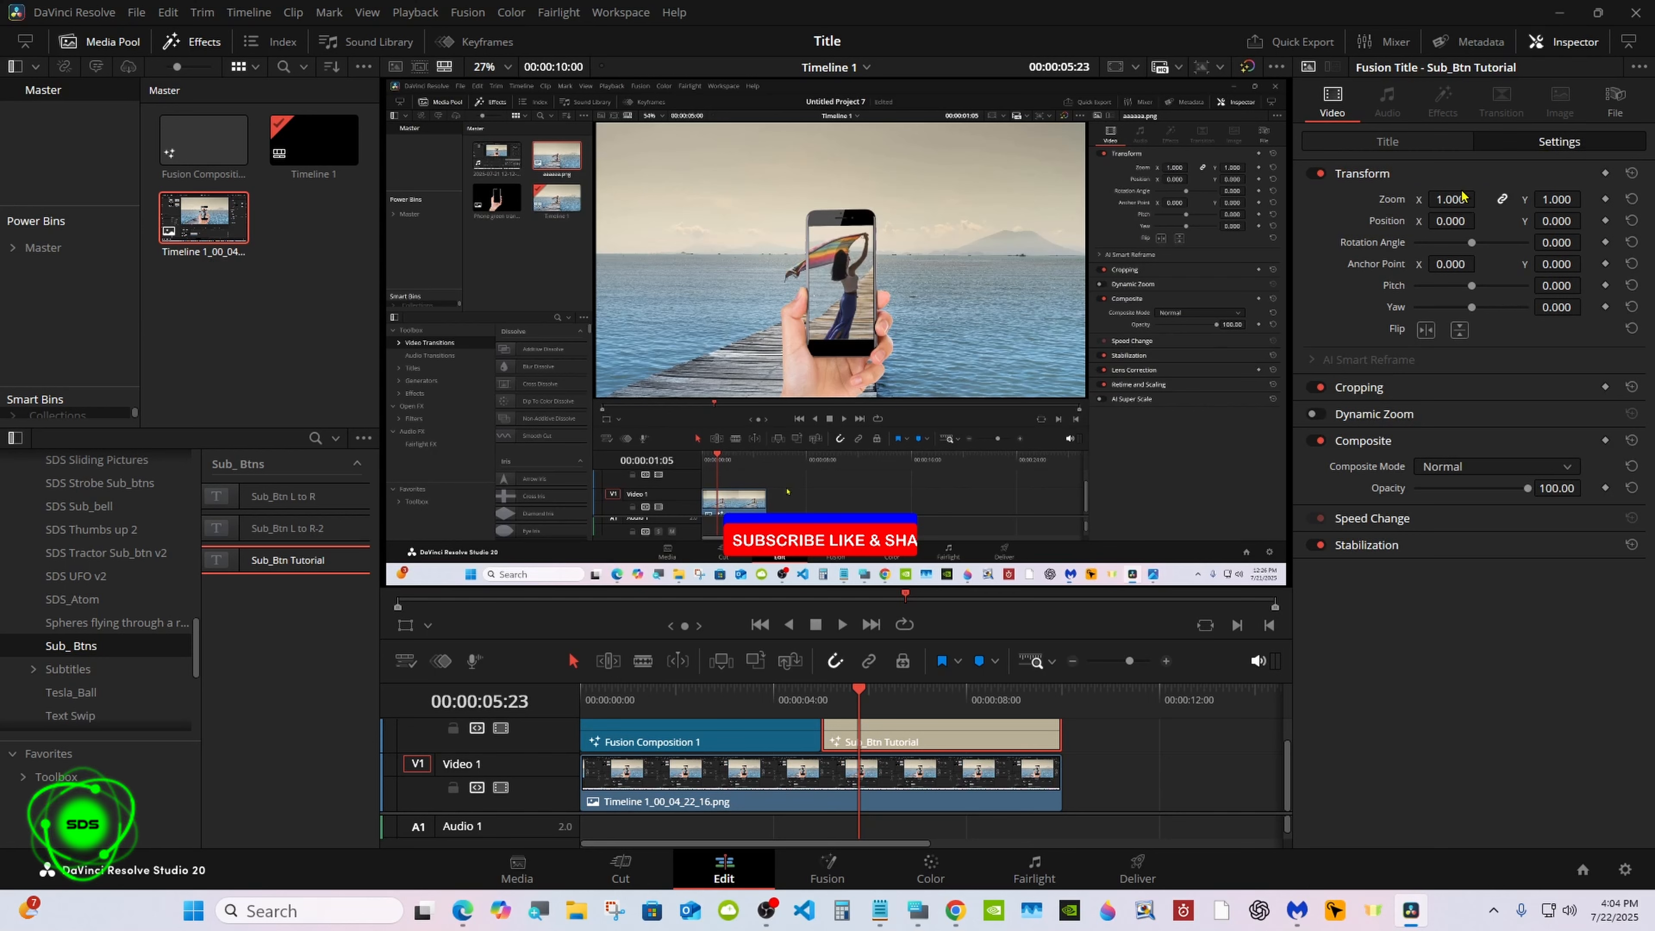
click(1390, 144)
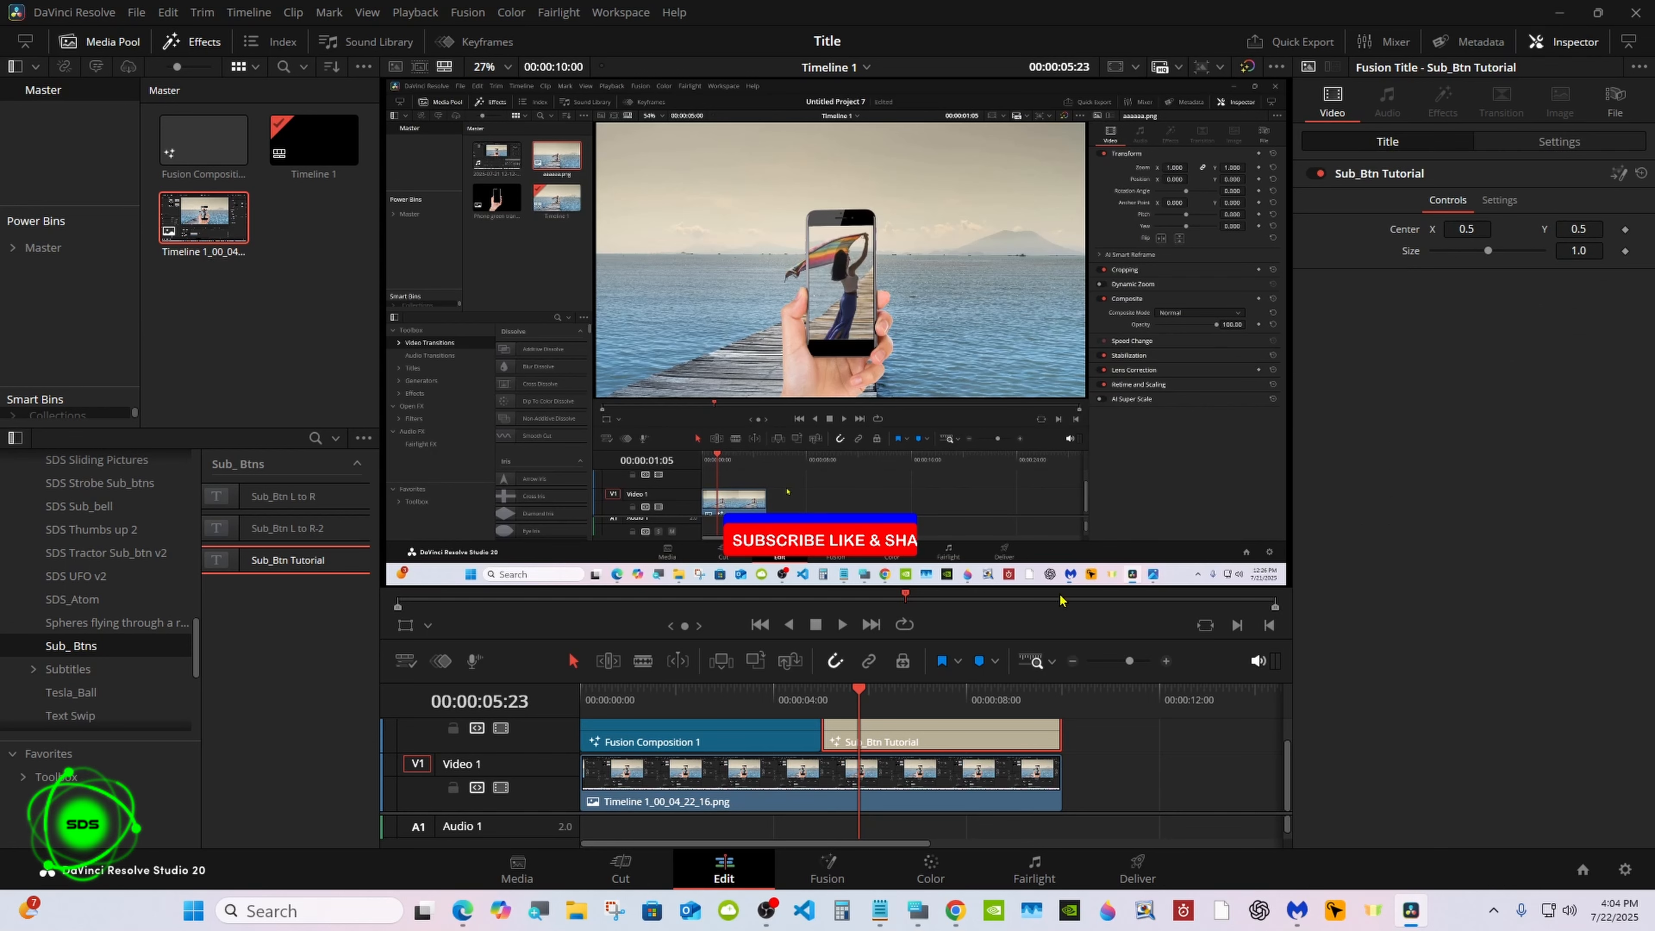
Step: Play the timeline from the start to compare Fusion Composition 1 with the Sub_Btn Tutorial title over the image
drag(858, 698, 576, 704)
click(735, 728)
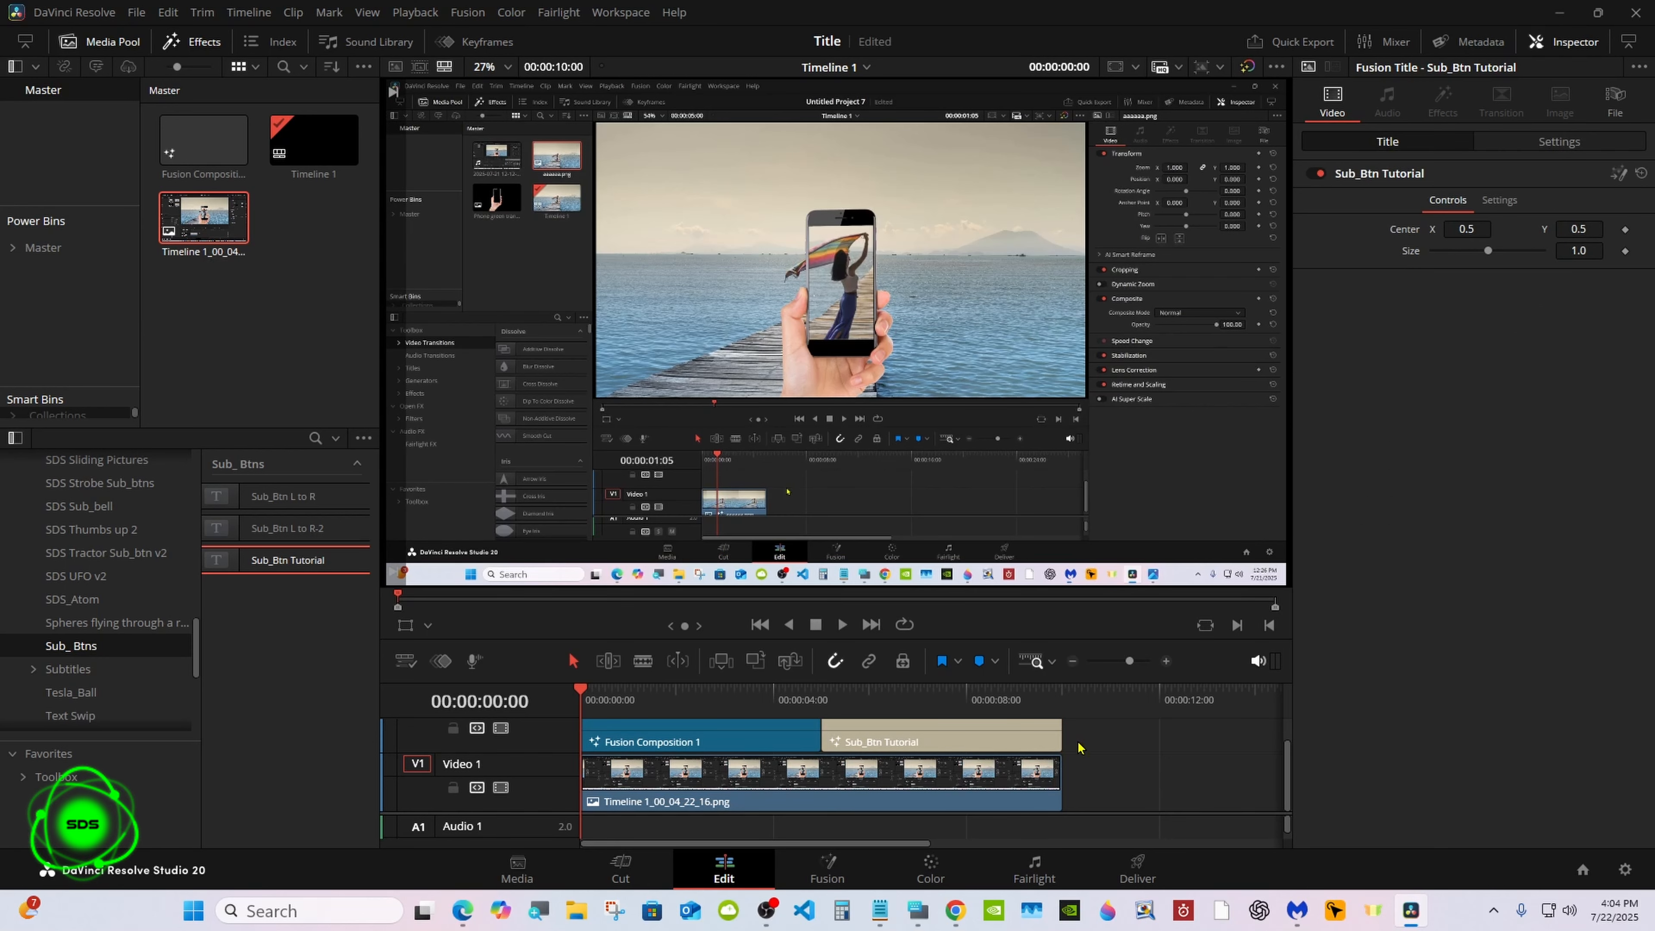
key(space)
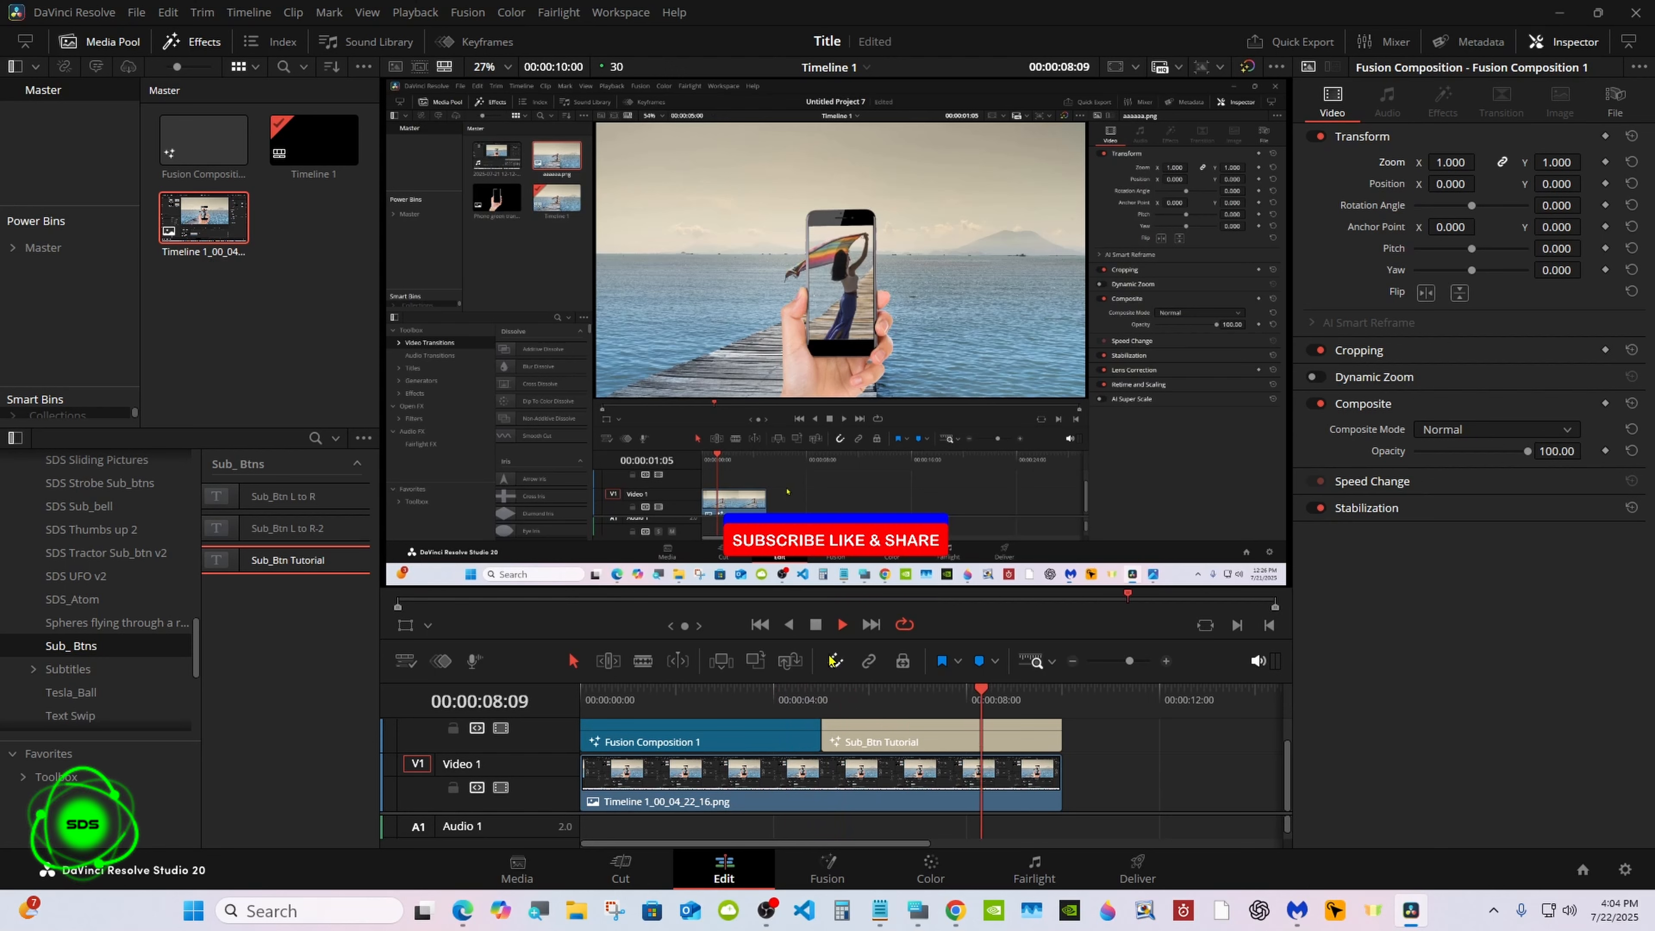
key(space)
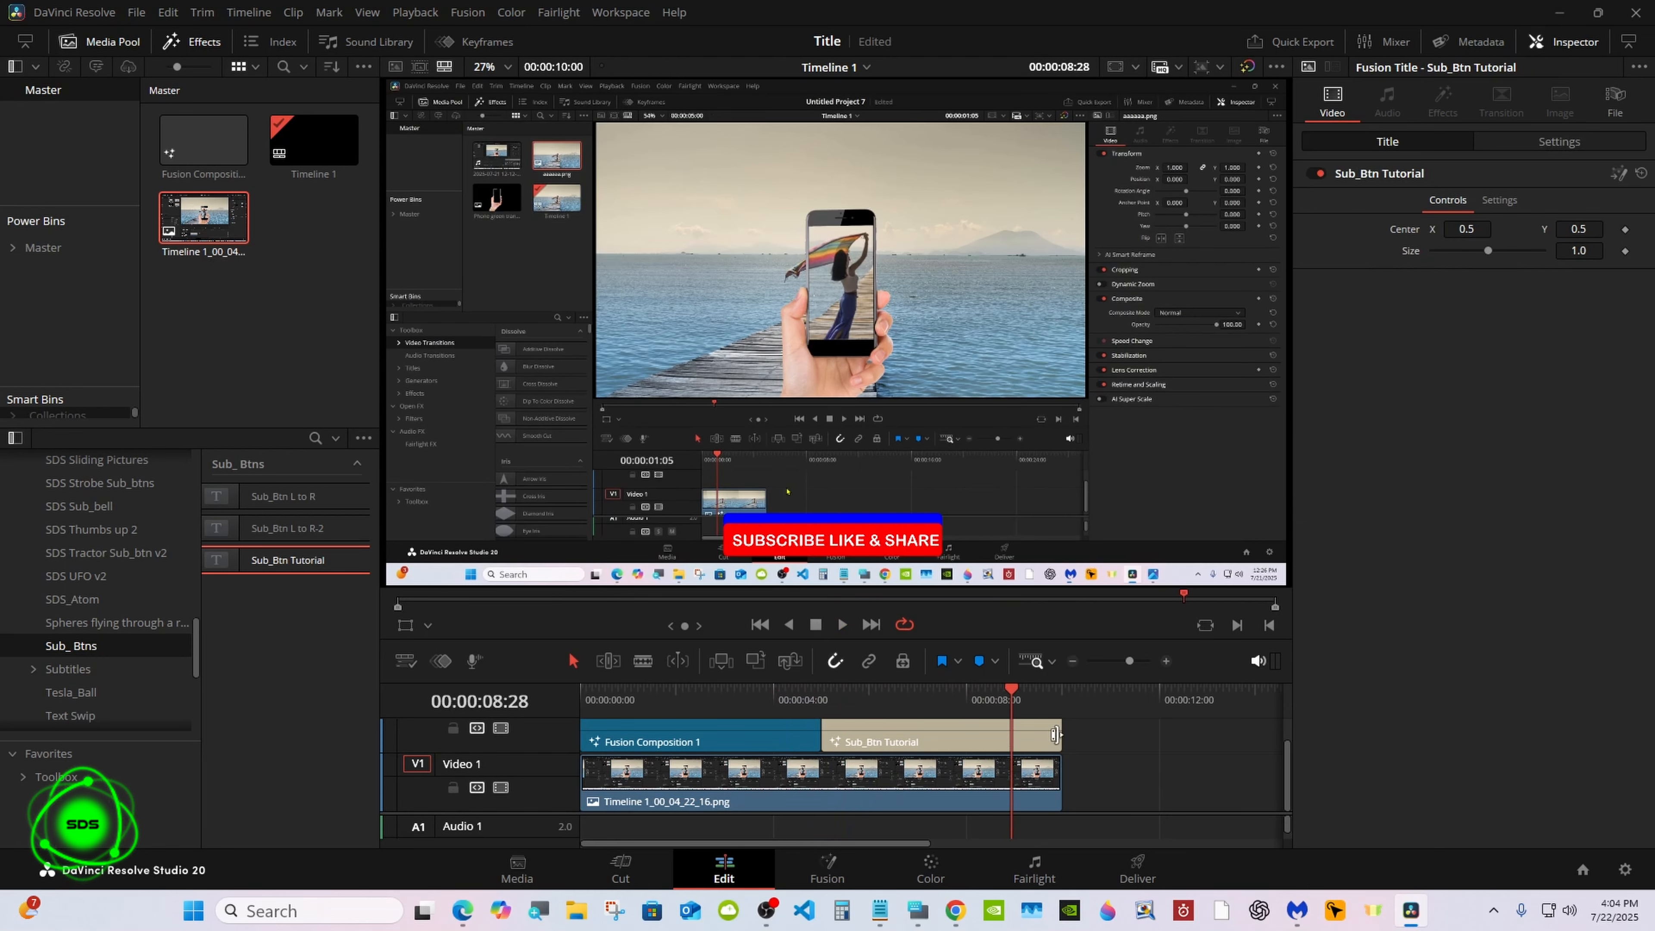
Step: Try extending the title and image clips to 00:00:12:14 to test the animation's timing, and trim both back to 00:00:10:00
click(1048, 764)
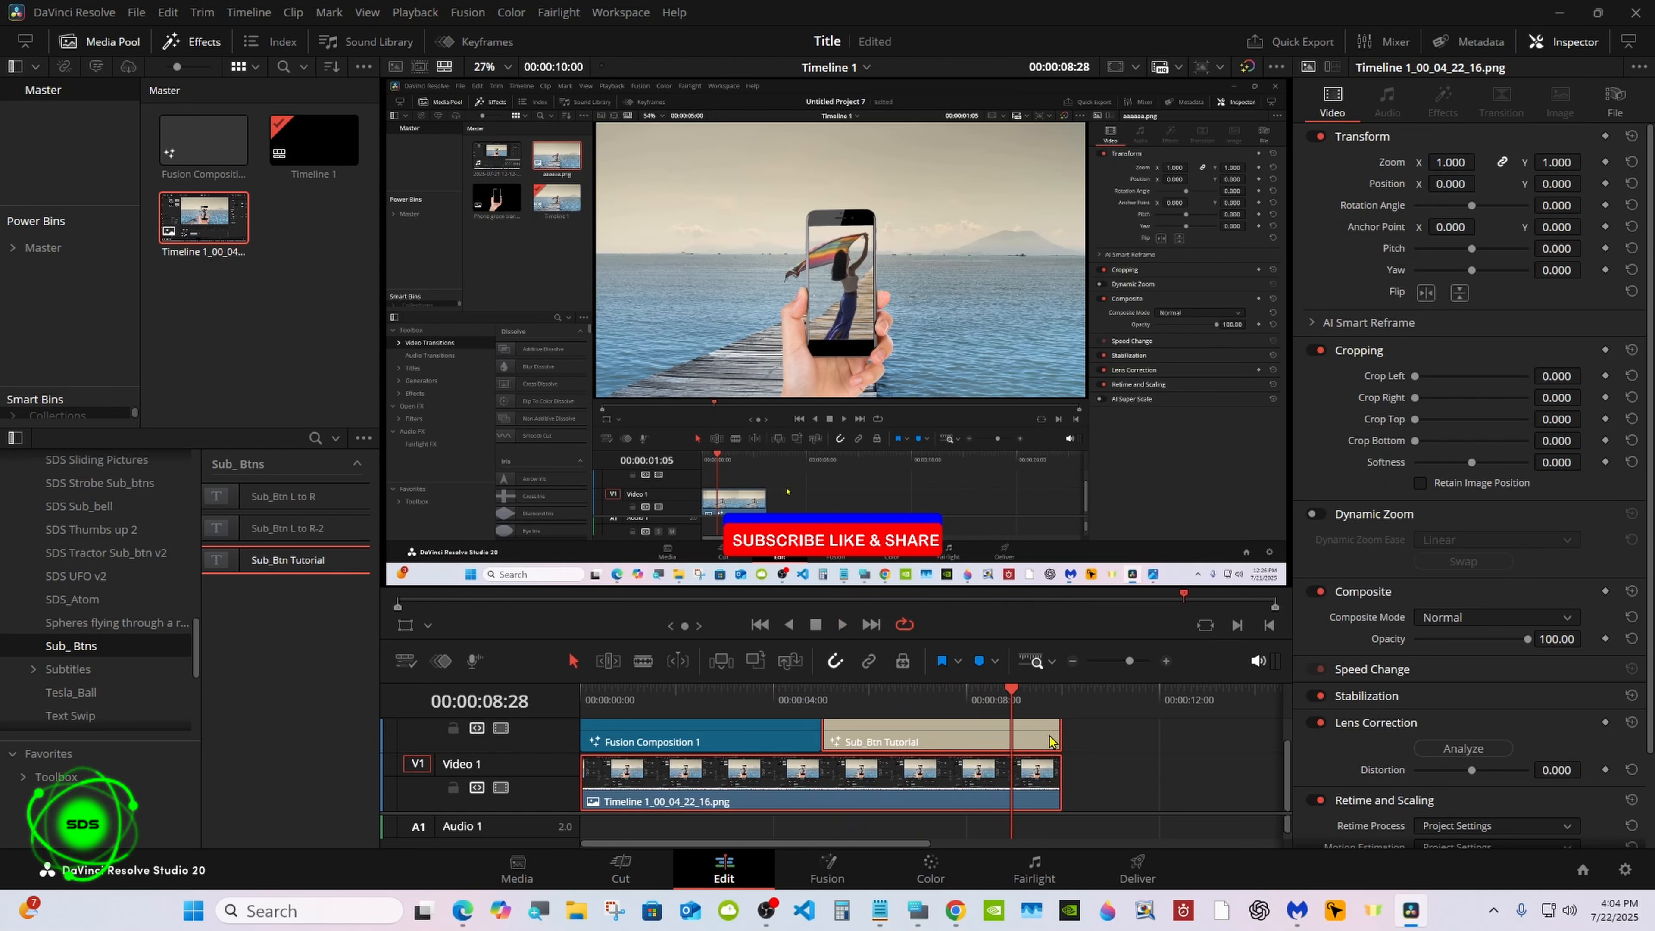
drag(1048, 740, 1171, 732)
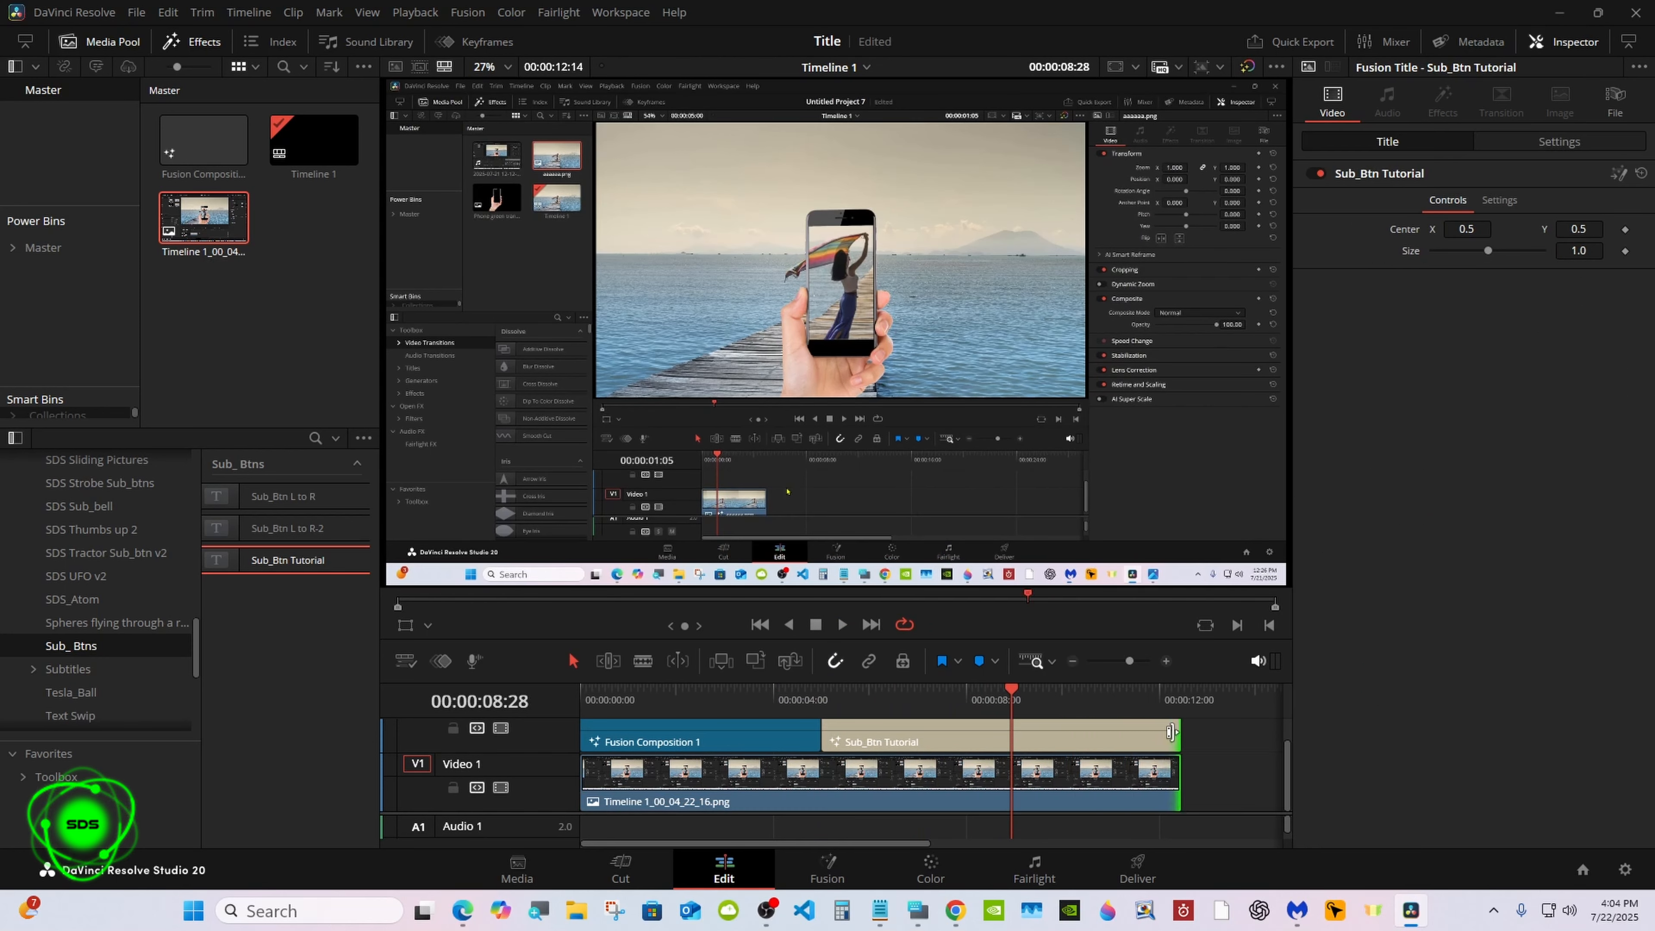
click(831, 690)
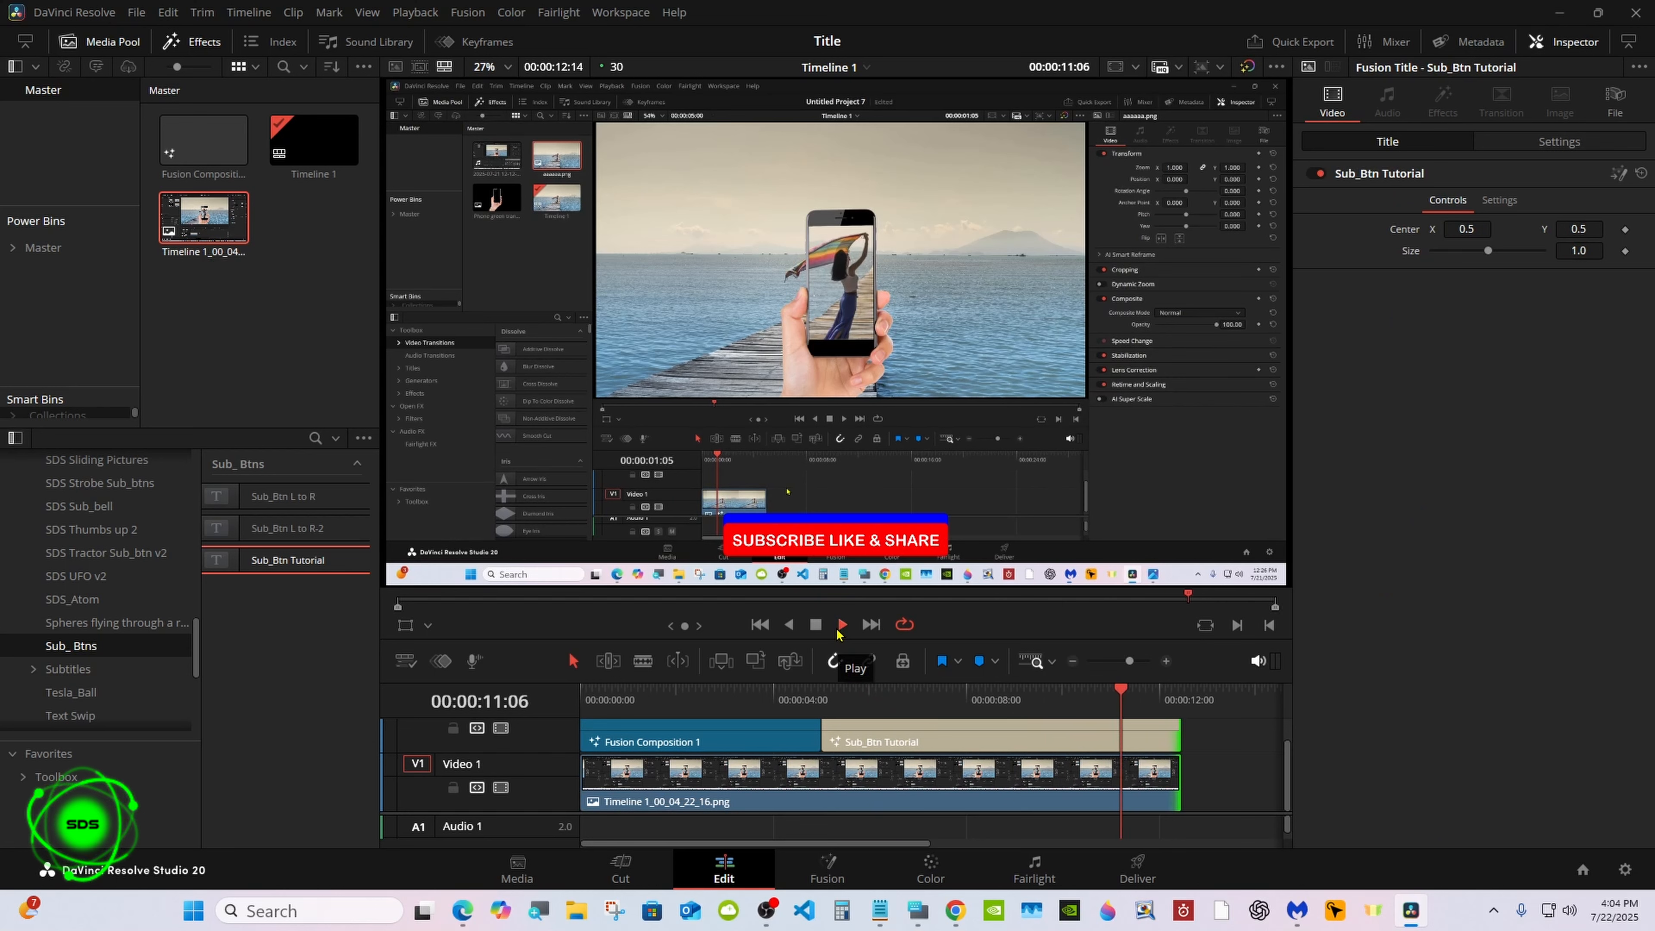
click(815, 625)
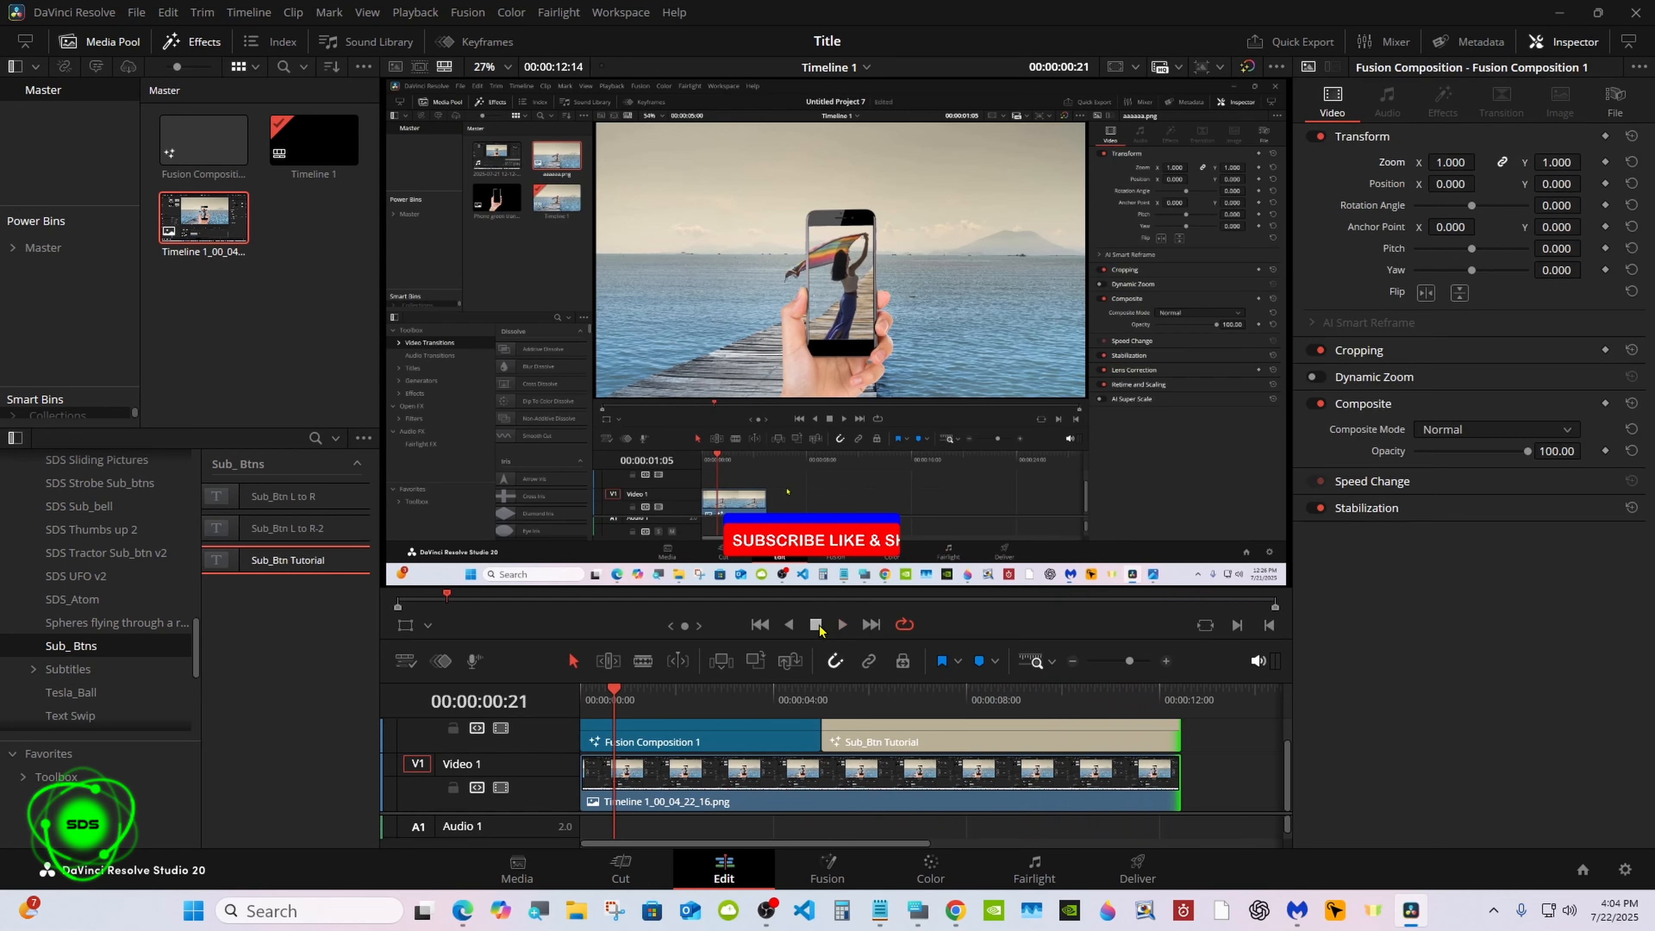
drag(1178, 743, 1061, 749)
Step: Play back the trimmed timeline from its beginning
key(Home)
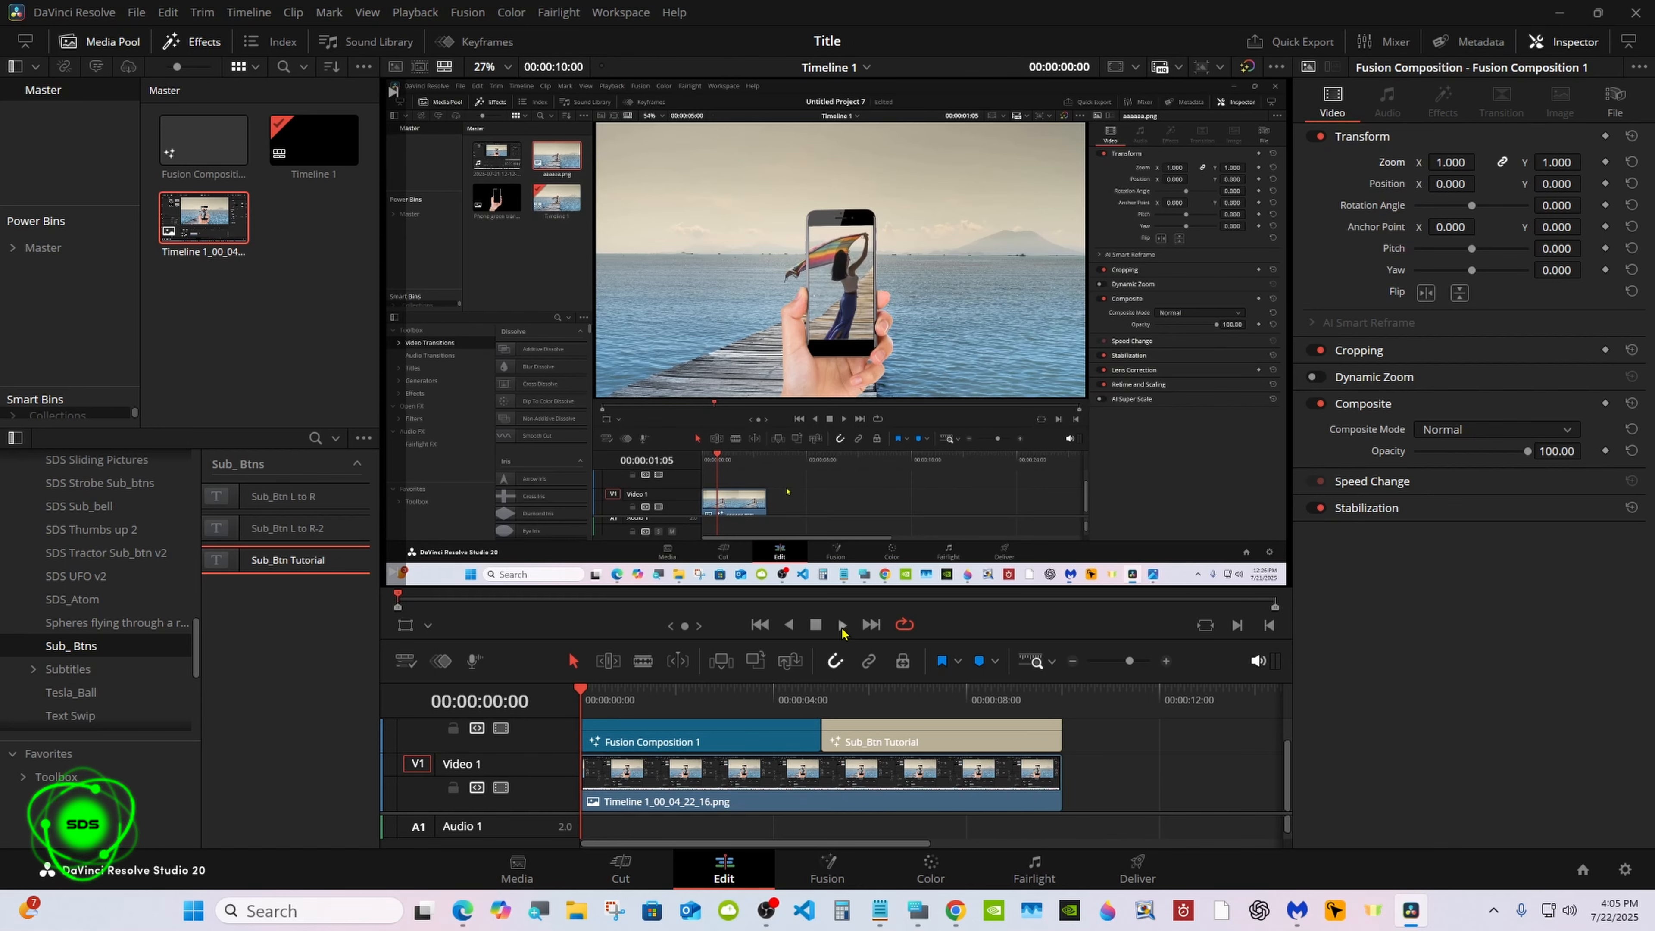
click(841, 626)
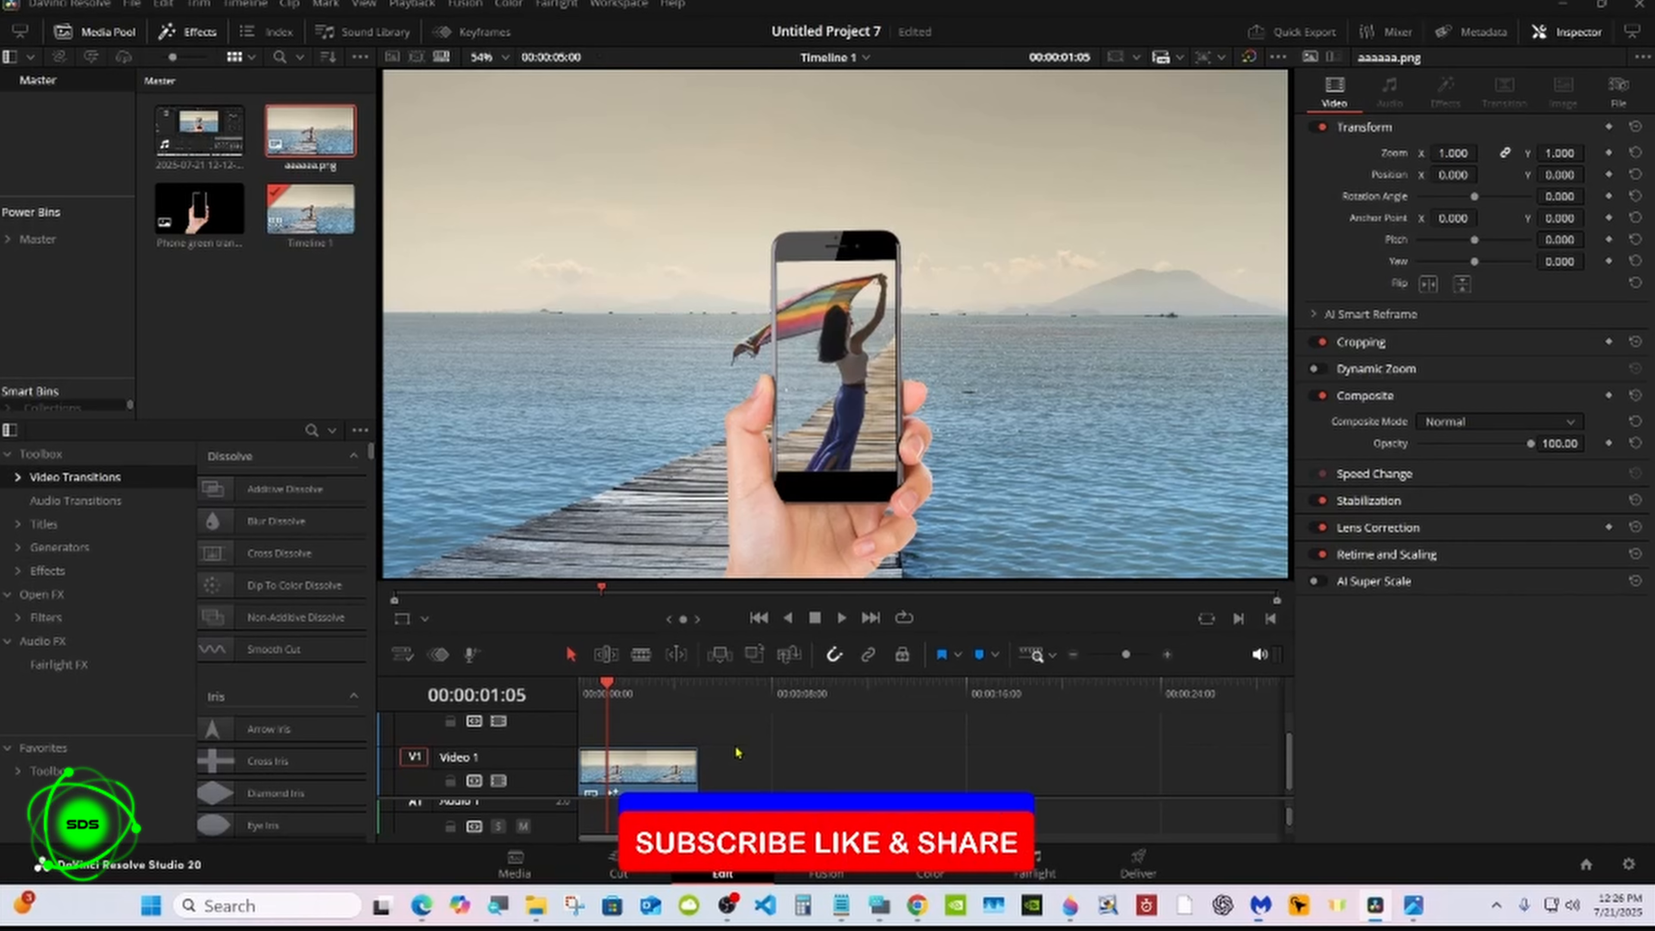